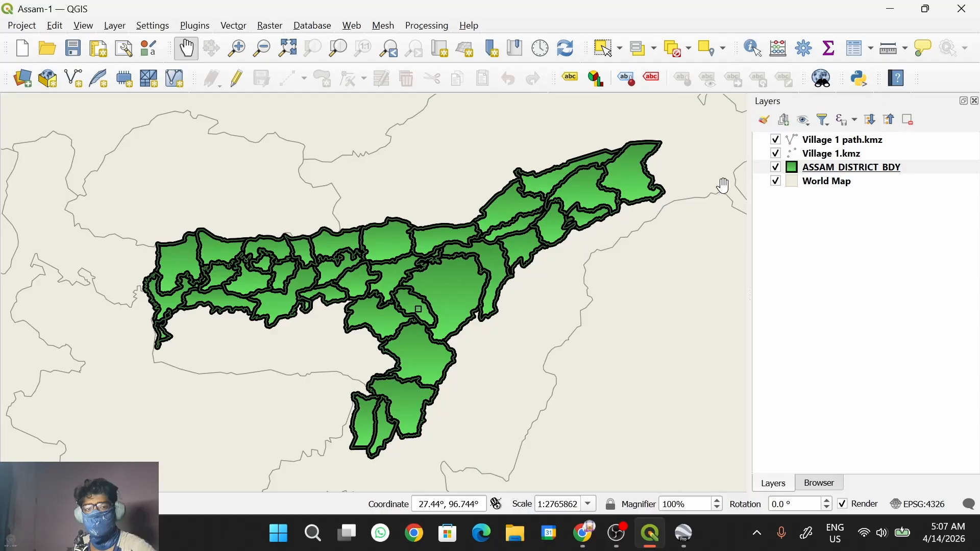
- Hide the Village 1.kmz and Village 1 path.kmz layers on the Assam map
click(812, 143)
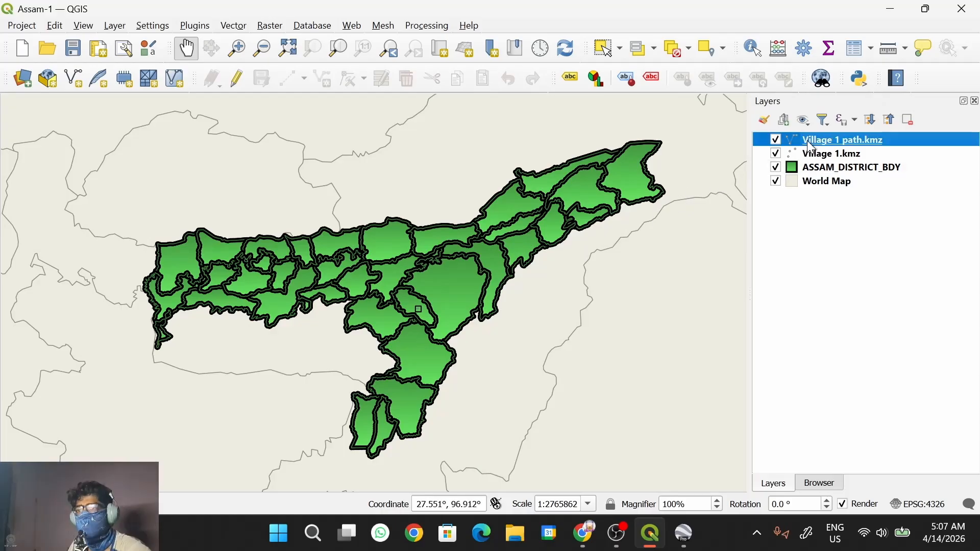
click(835, 155)
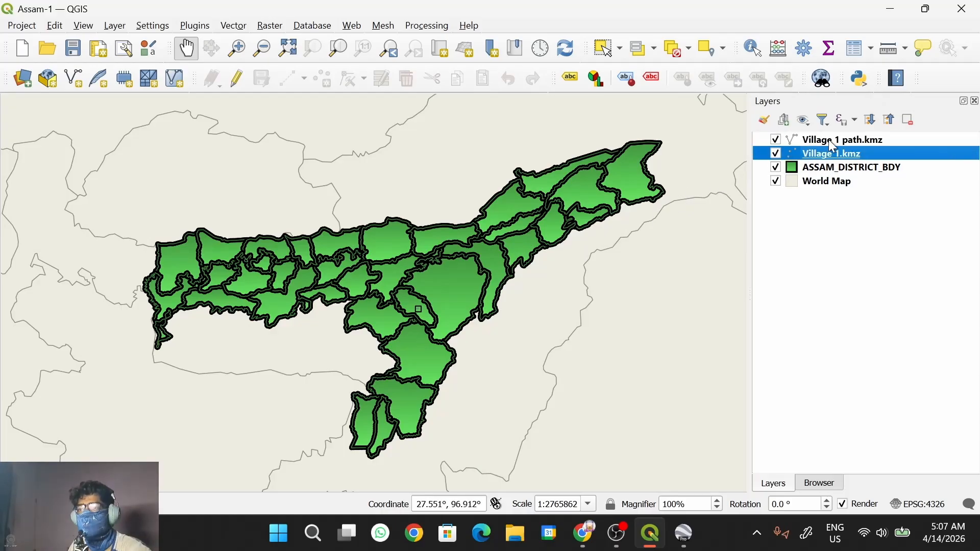
click(776, 153)
click(776, 140)
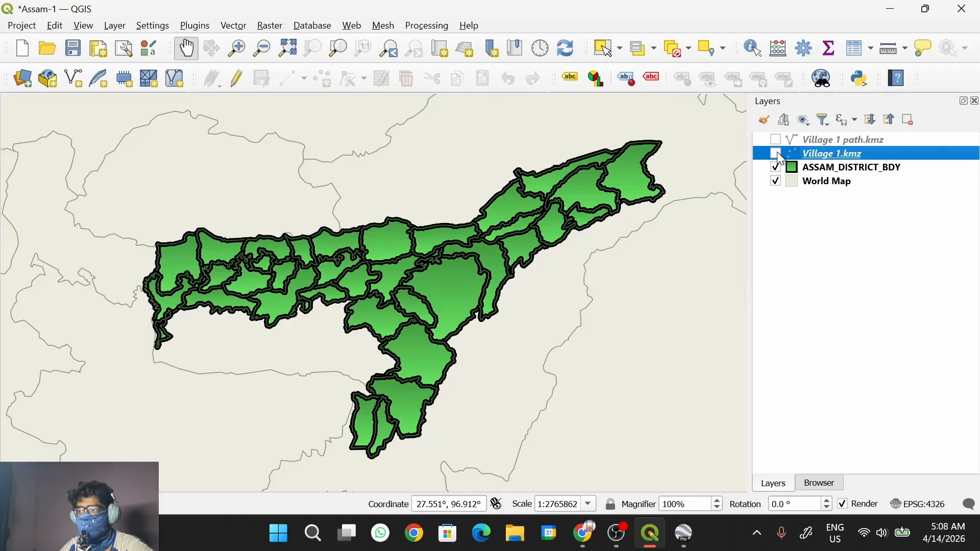
- Switch to Google Earth Pro and zoom out from Village 1 to view the whole globe centred on Asia
key(alt+Tab)
key(alt+Tab)
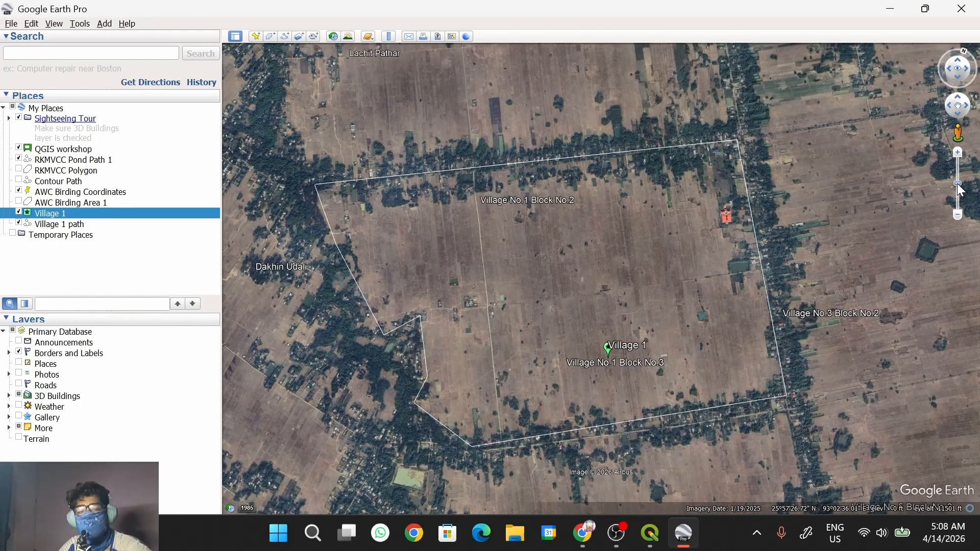
drag(959, 190, 957, 192)
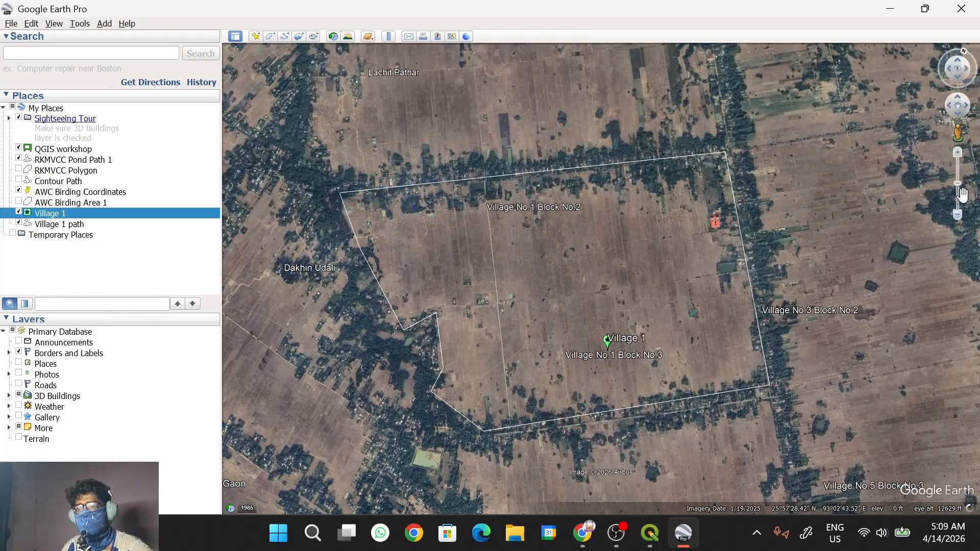
drag(958, 181, 944, 219)
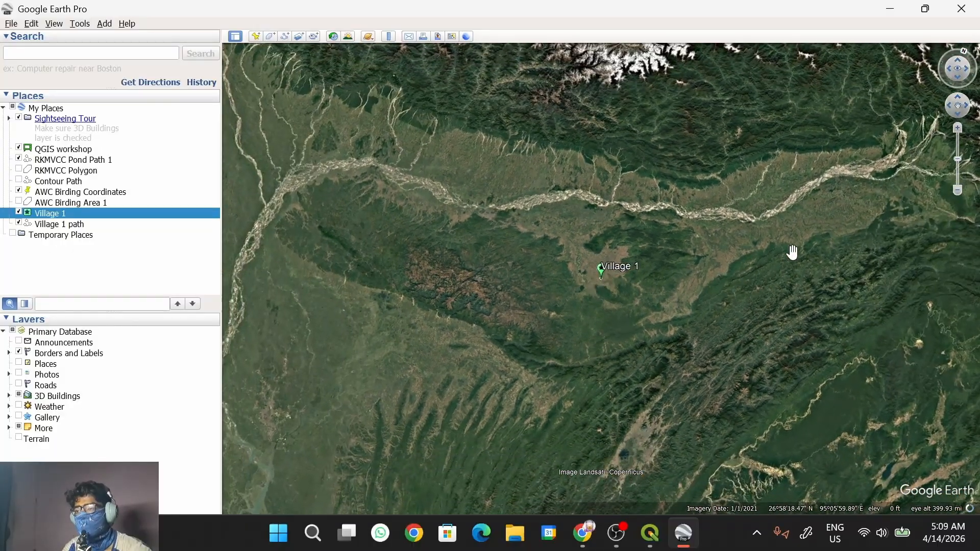
drag(768, 233, 801, 218)
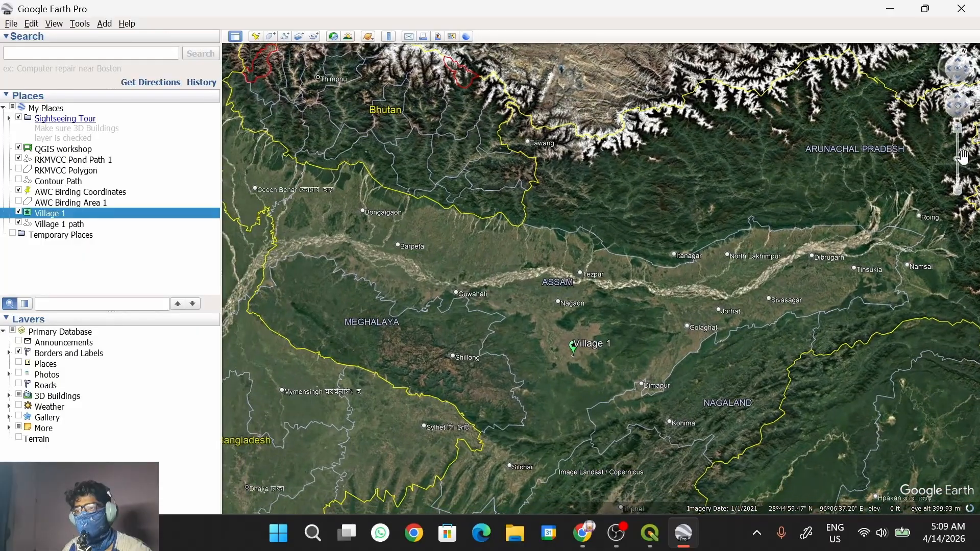
drag(958, 158, 943, 210)
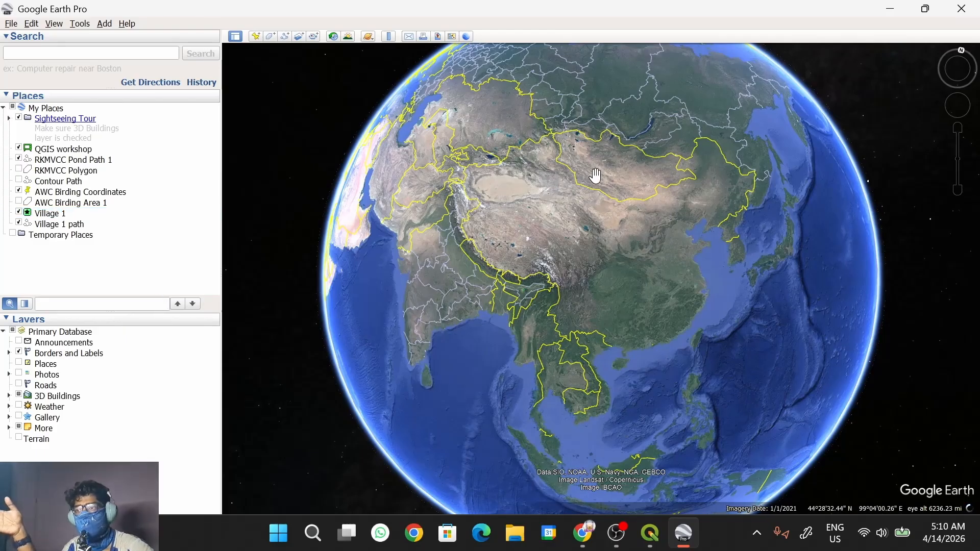
drag(507, 227, 544, 245)
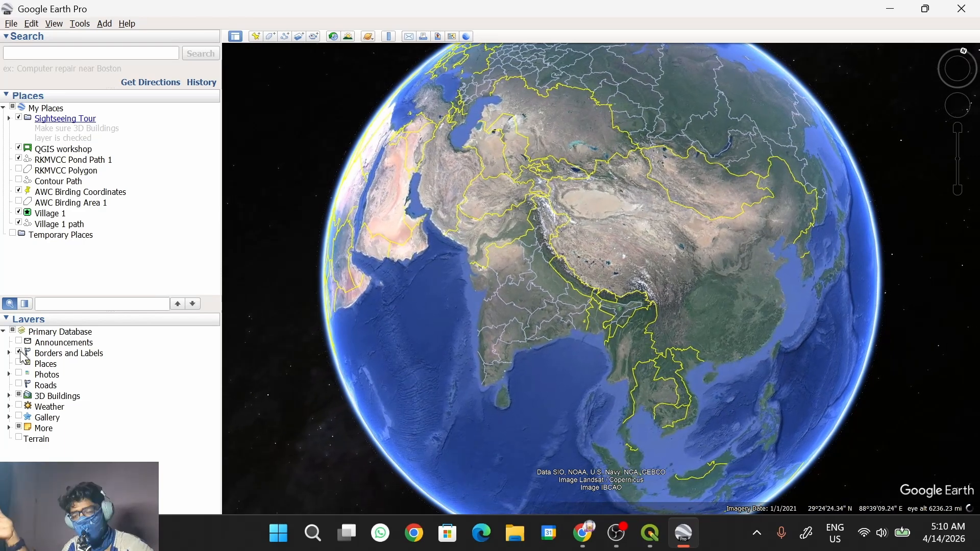
- Check what the Borders and Labels layer contains and turn it off on the globe
click(19, 353)
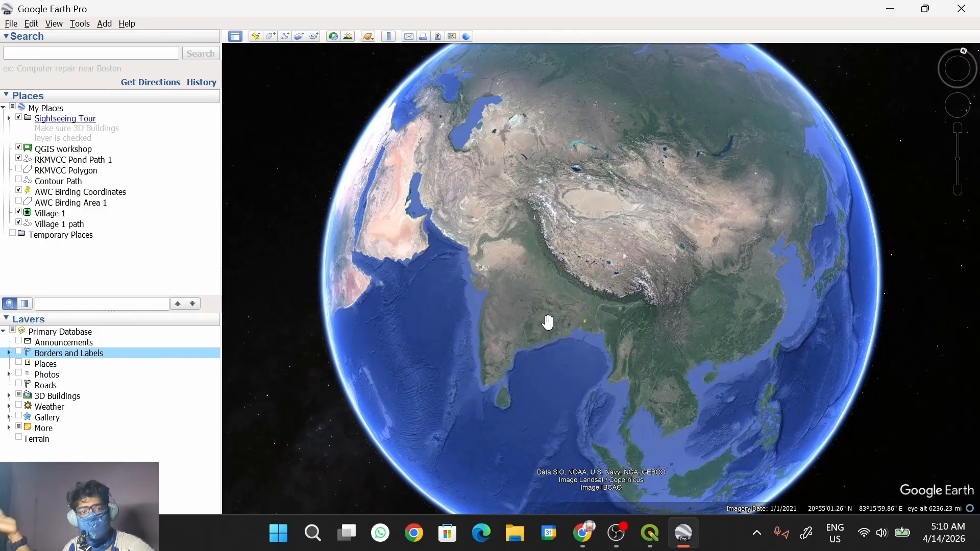
click(19, 352)
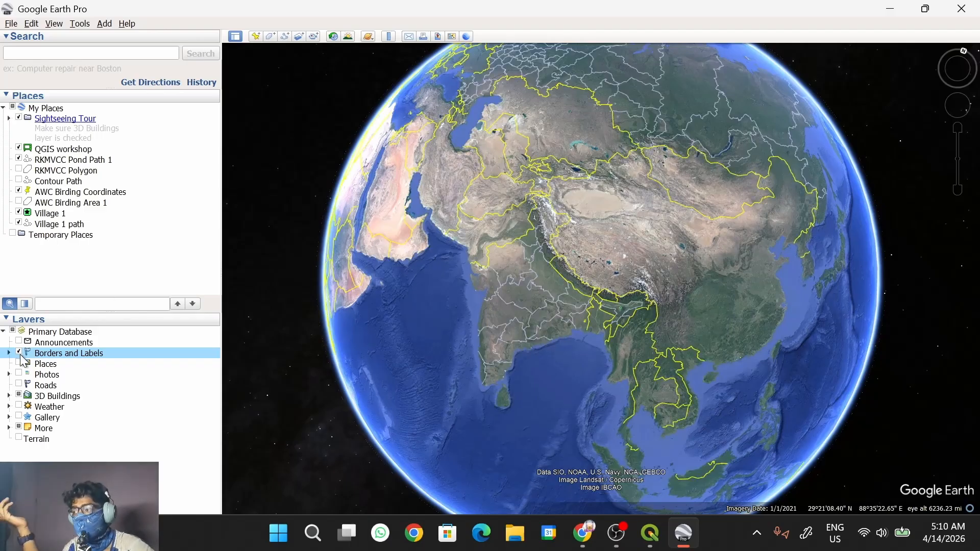
click(9, 353)
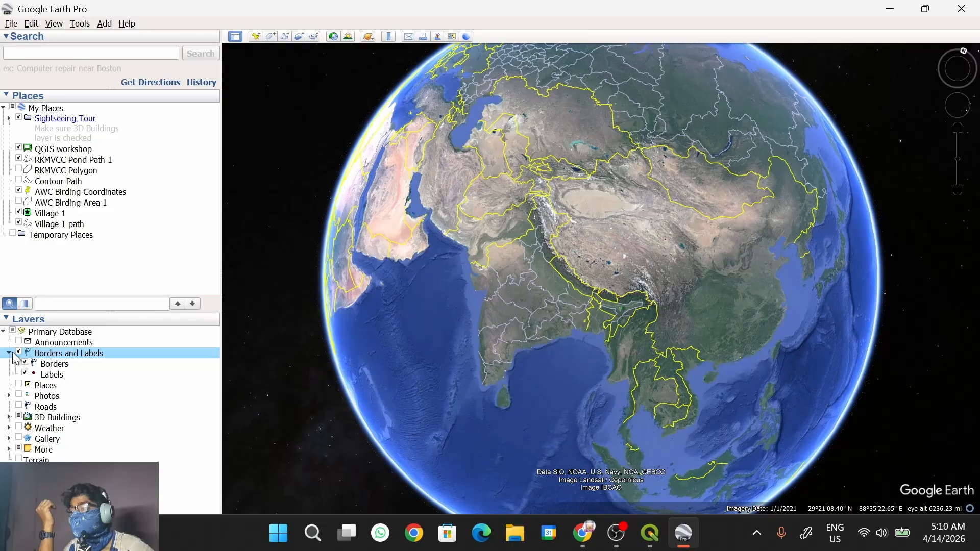
click(9, 353)
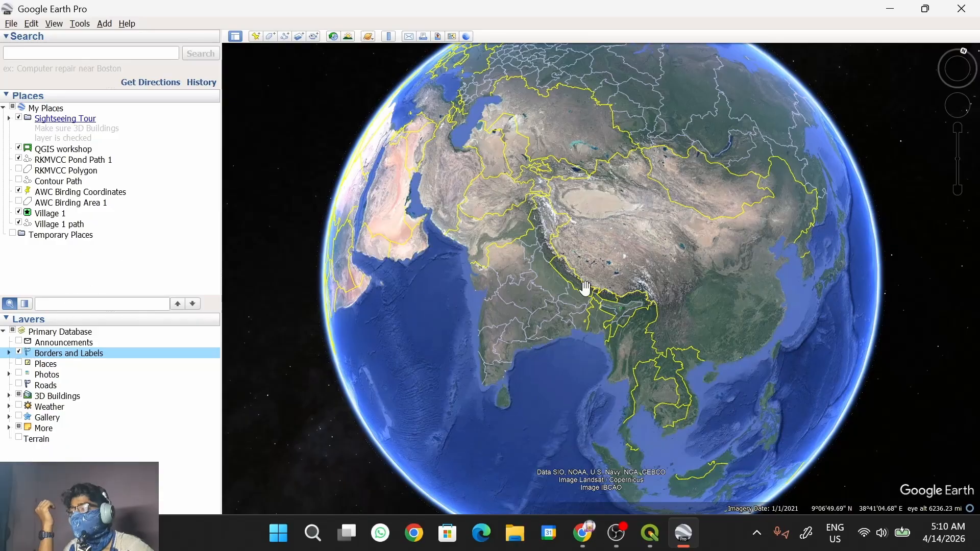
key(space)
drag(622, 316, 621, 324)
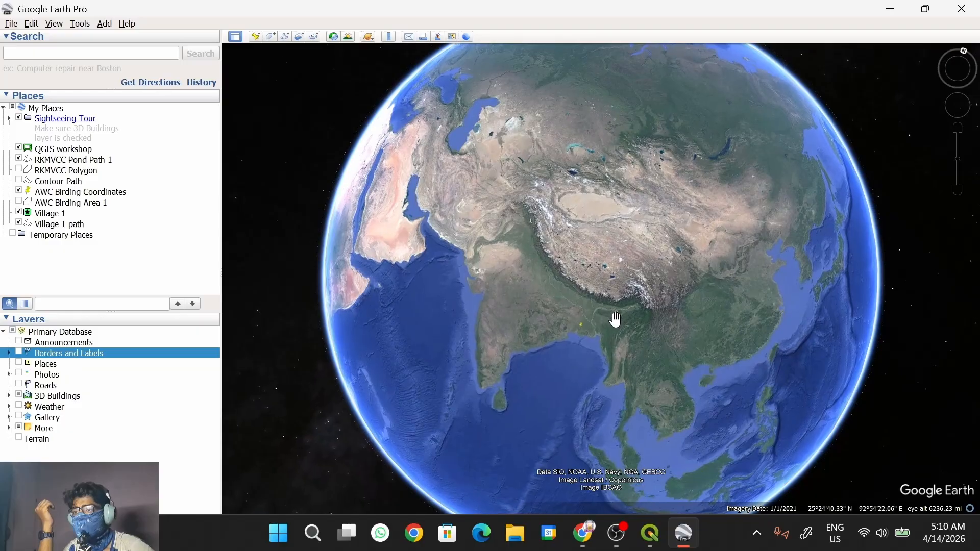
- Zoom in from the globe to northeast India and fly to the Village 1 placemark
scroll(610, 324, up, 3)
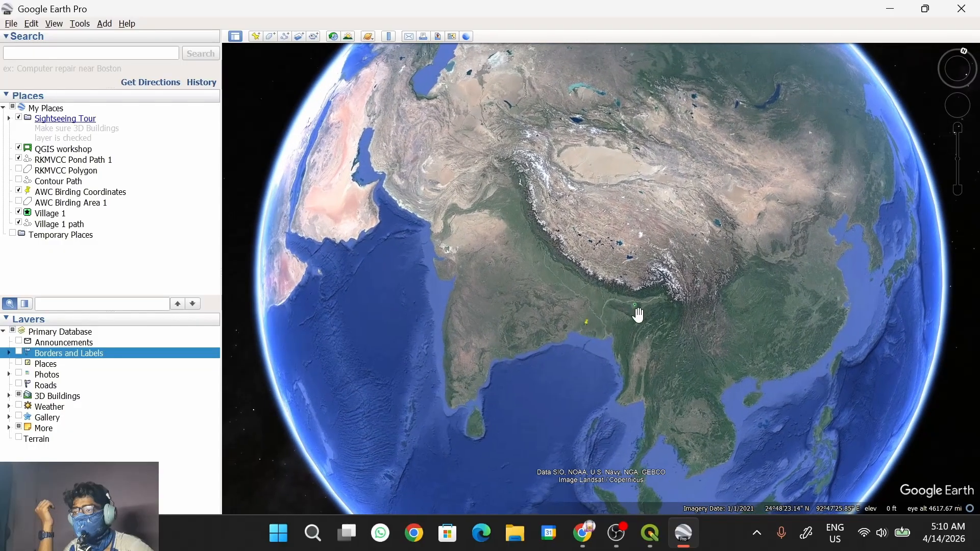
scroll(631, 309, up, 2)
scroll(631, 309, up, 5)
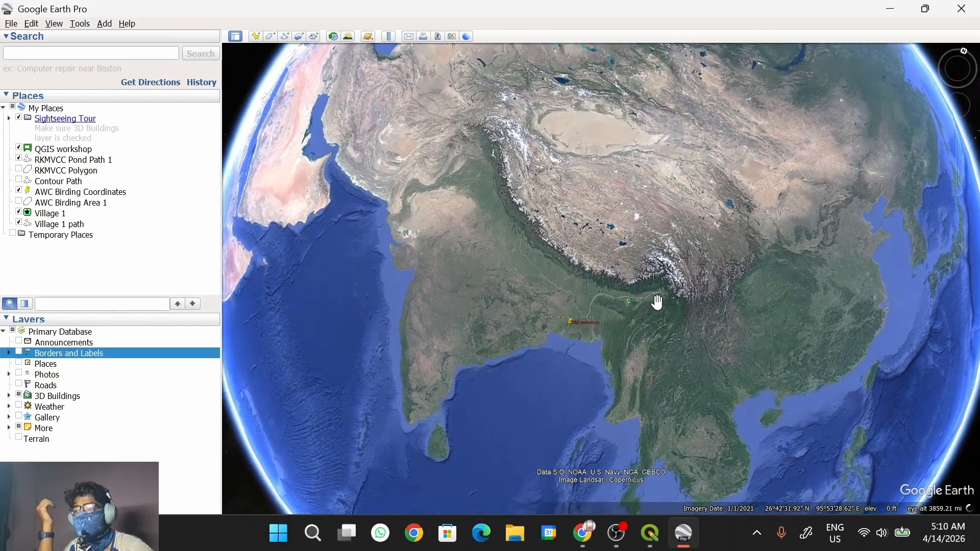
scroll(633, 309, up, 4)
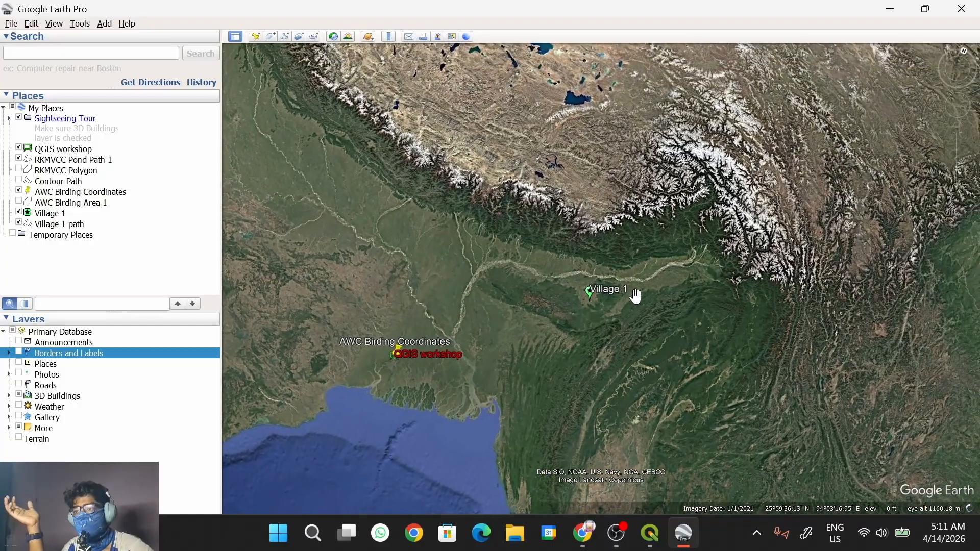
drag(609, 283, 599, 286)
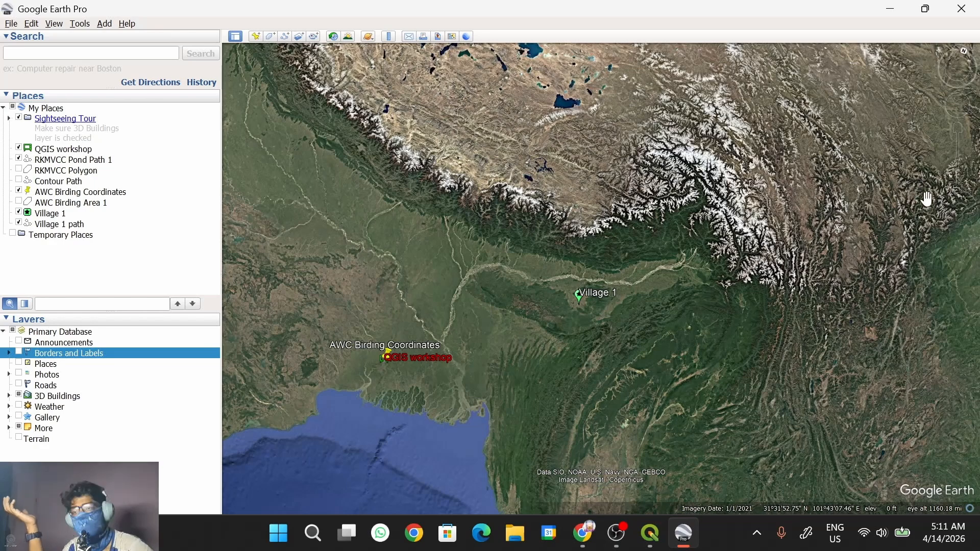
mouse_move(961, 193)
drag(958, 161, 955, 141)
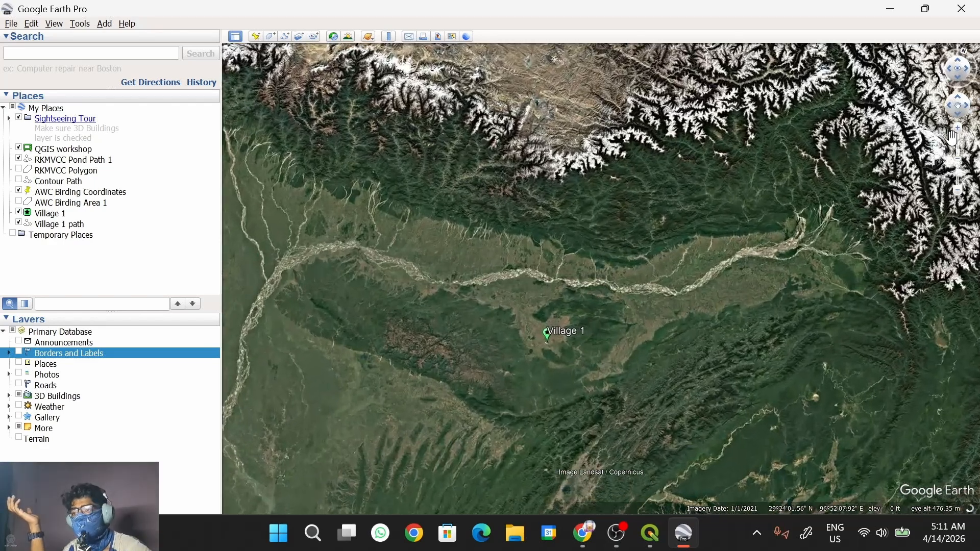
double_click(46, 213)
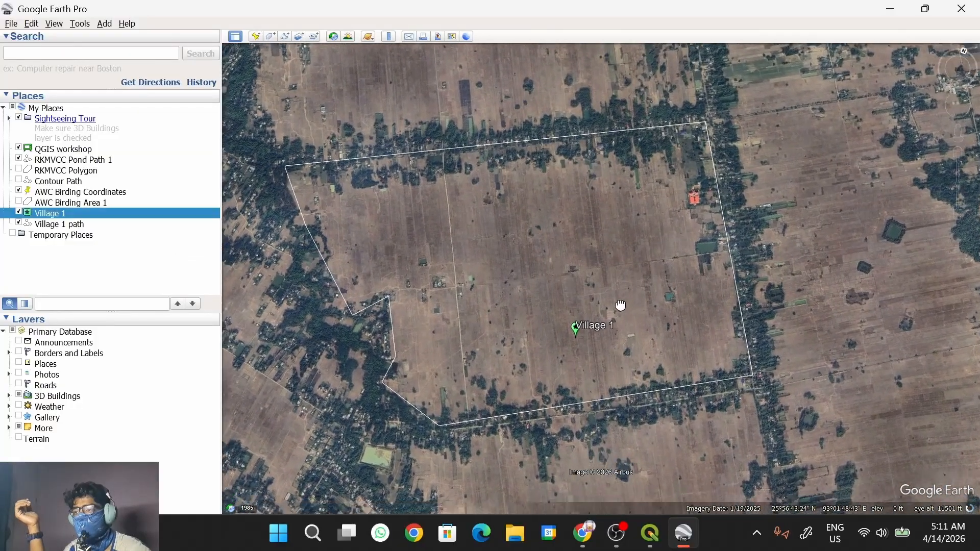
- Add a placemark in the open fields south of the Village 1 boundary and name it "Cillage 2"
drag(620, 305, 608, 236)
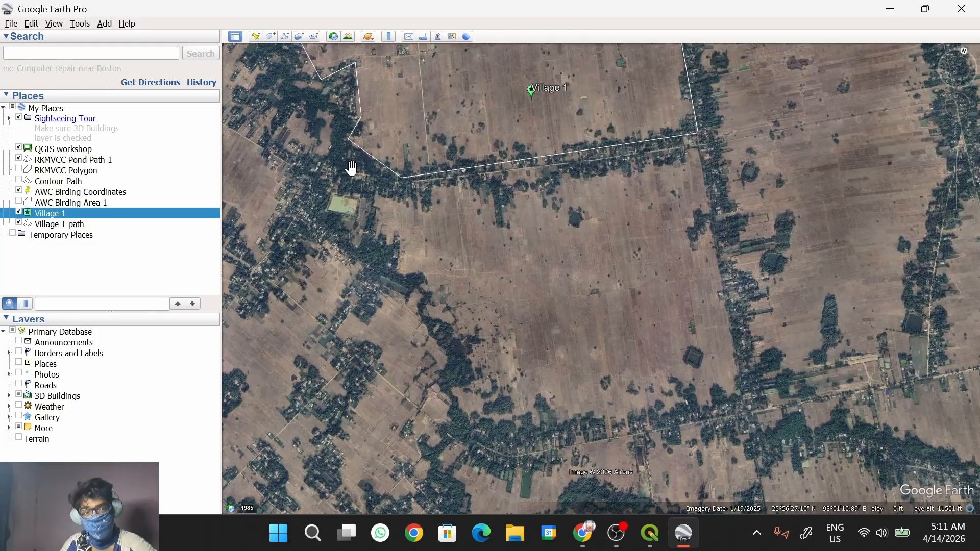
click(255, 38)
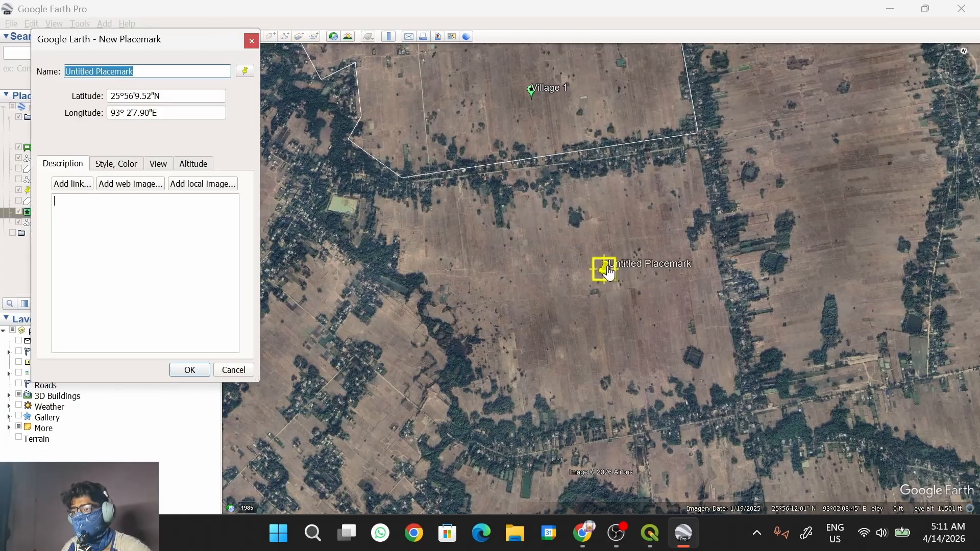
mouse_move(605, 284)
mouse_down()
mouse_move(615, 271)
mouse_move(659, 264)
mouse_move(521, 240)
mouse_move(665, 339)
mouse_move(744, 223)
mouse_move(731, 307)
mouse_move(619, 274)
mouse_move(588, 280)
mouse_move(597, 282)
mouse_move(580, 269)
mouse_move(613, 286)
mouse_move(609, 278)
mouse_move(632, 280)
mouse_move(610, 287)
mouse_up()
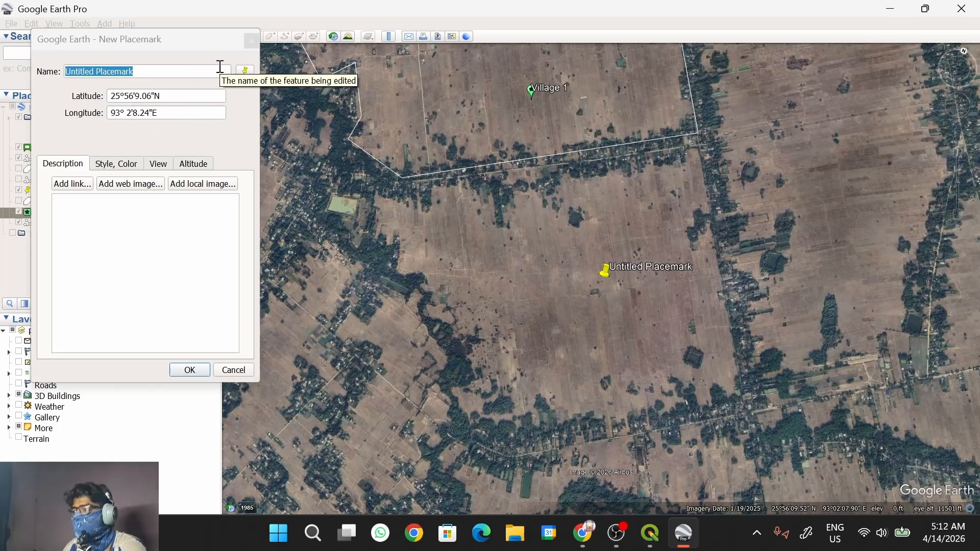
click(202, 73)
key(ctrl+a)
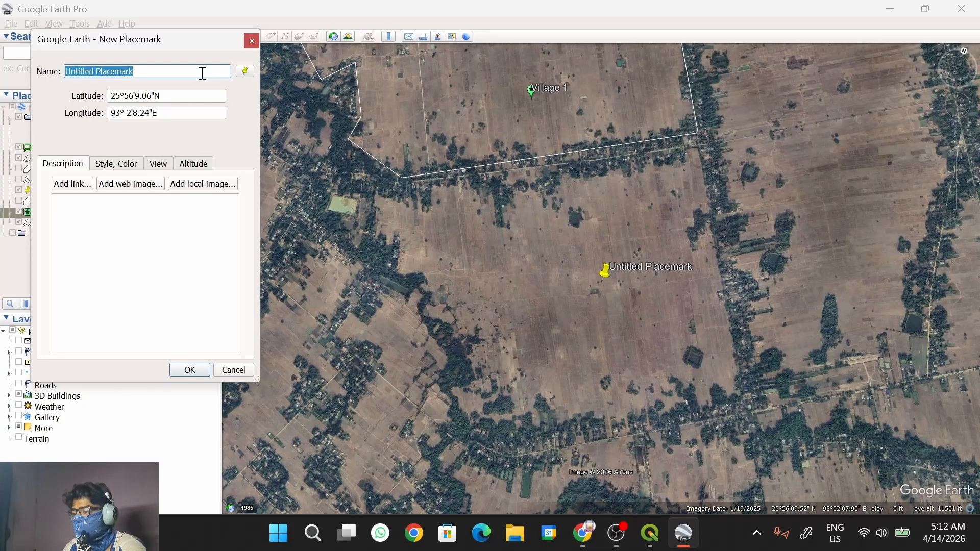
text(Cillage 2)
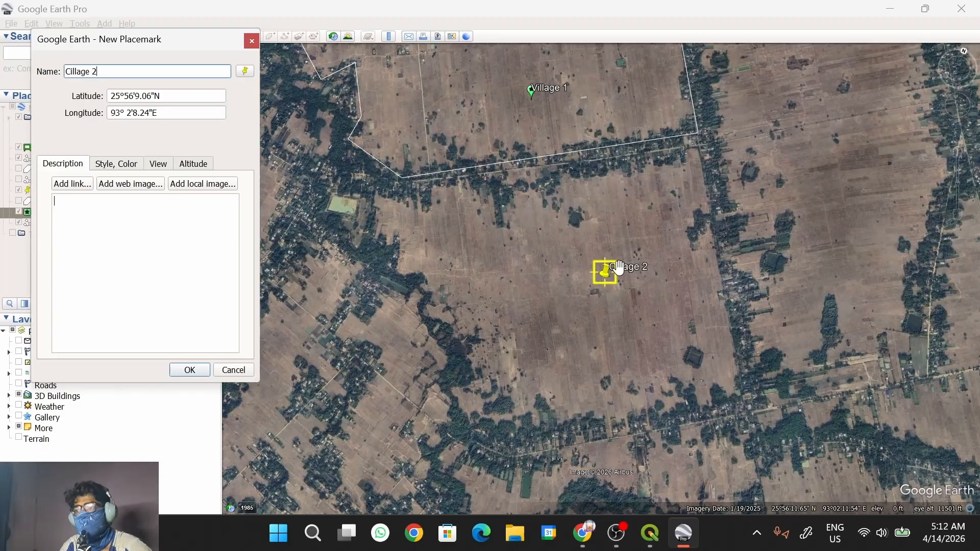
- Give the new placemark the red pushpin icon and save it
click(245, 71)
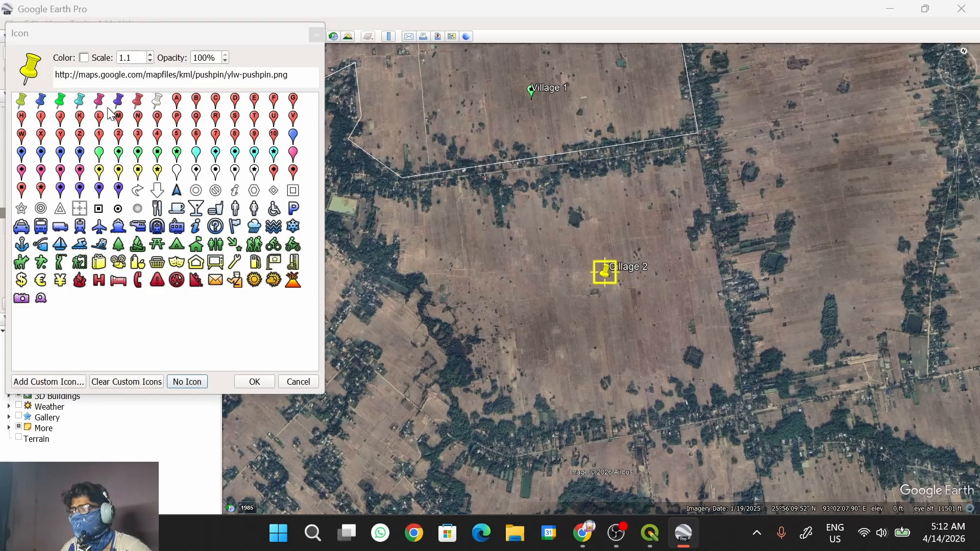
click(139, 102)
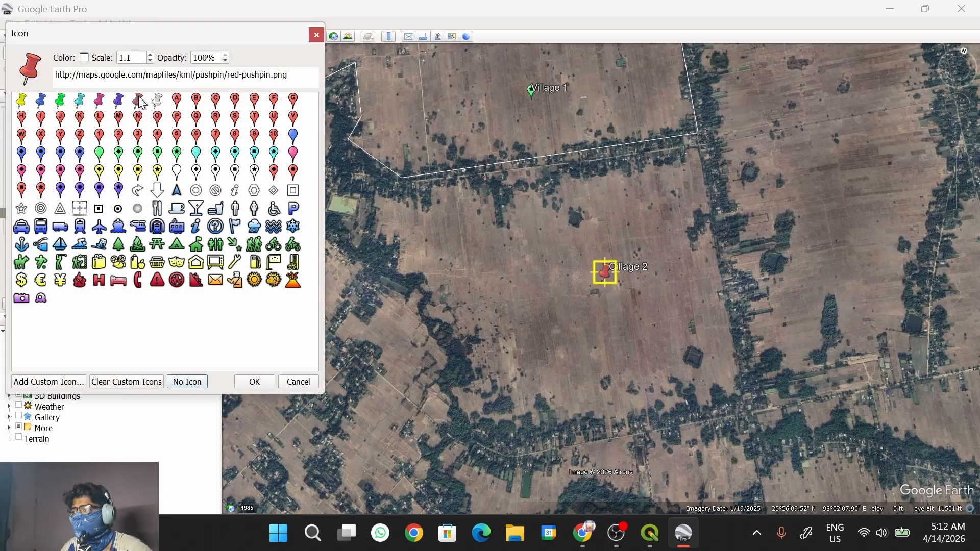
click(254, 383)
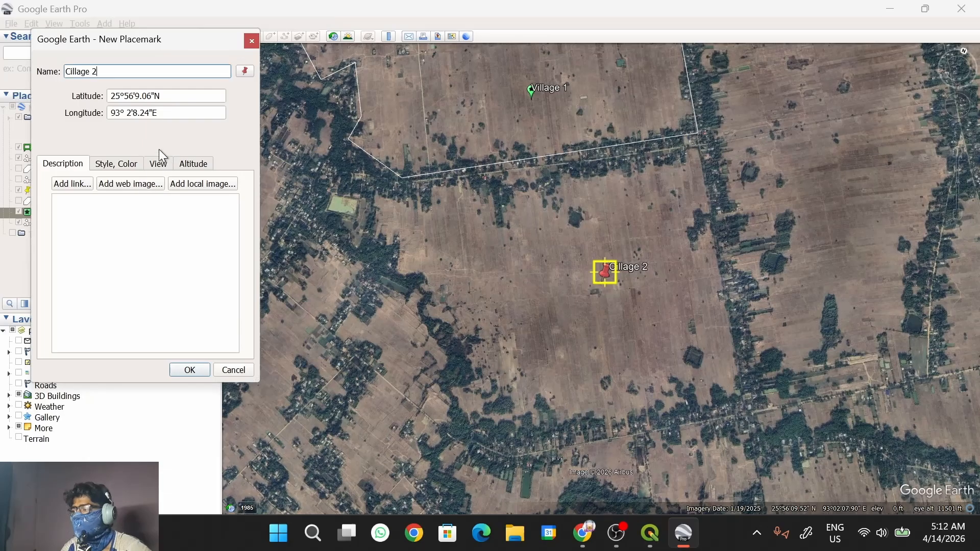
click(190, 370)
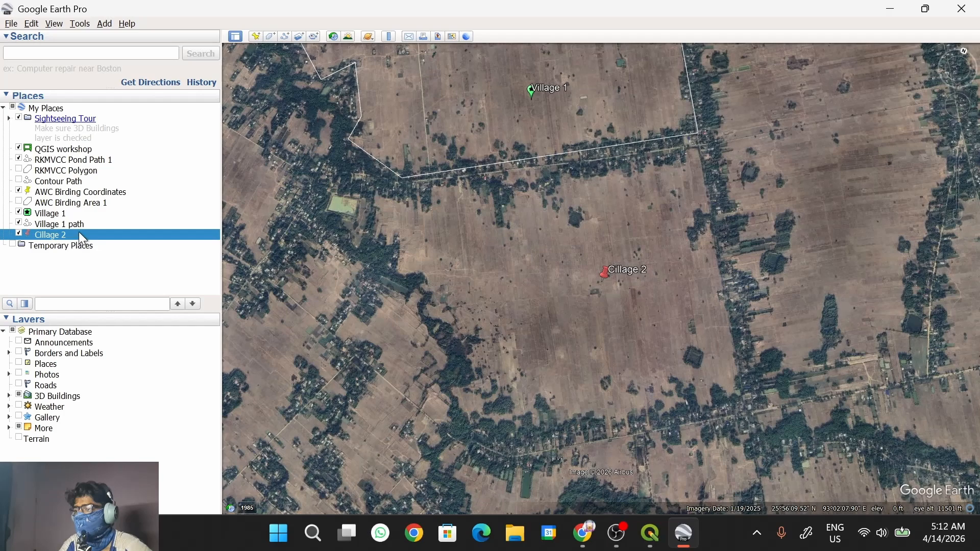
- Zoom out and fly back to the Cillage 2 placemark, and look at the Assam district map in QGIS
drag(958, 192, 660, 381)
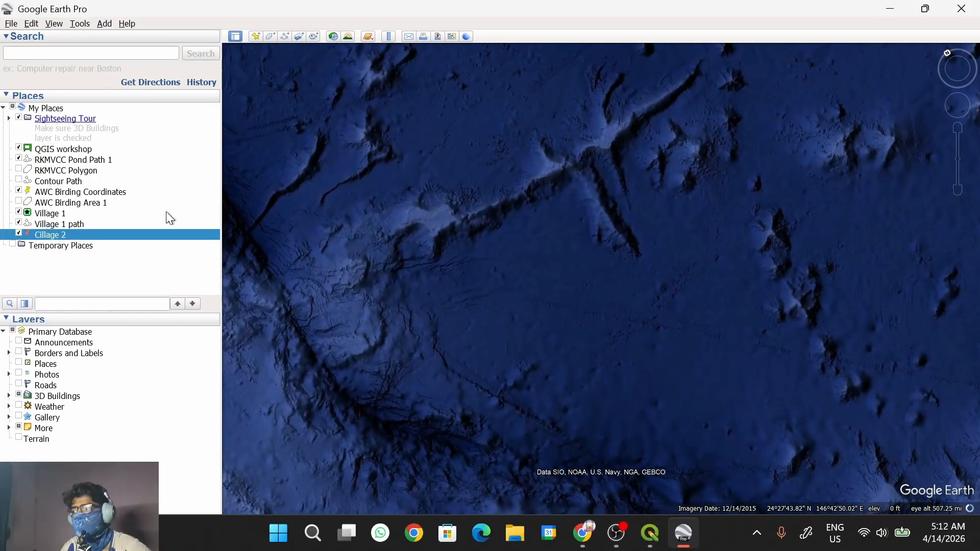
double_click(51, 233)
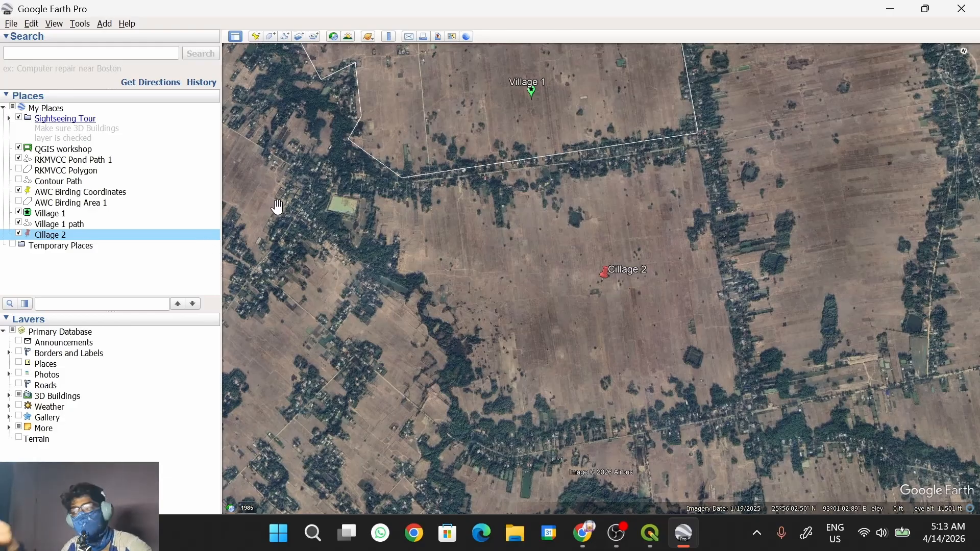
key(alt+Tab)
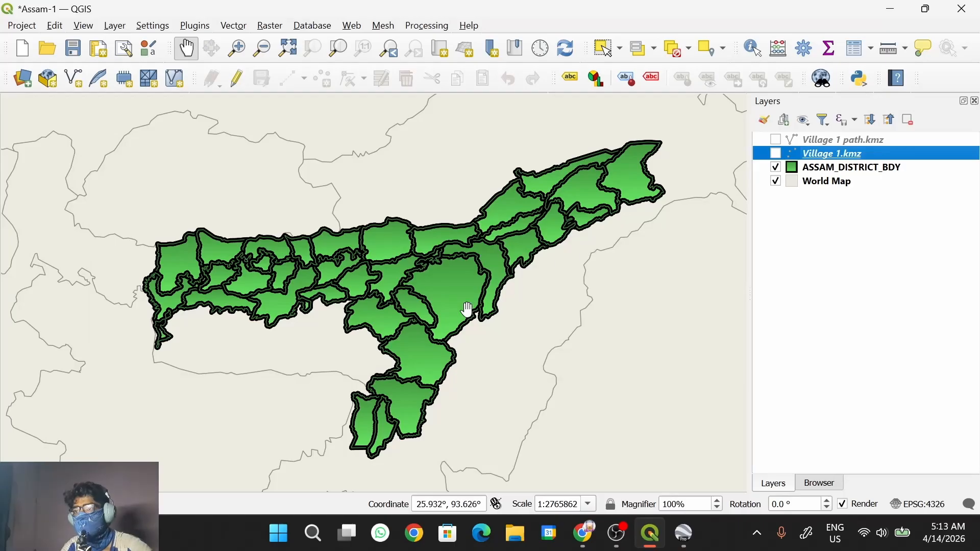
drag(466, 310, 446, 315)
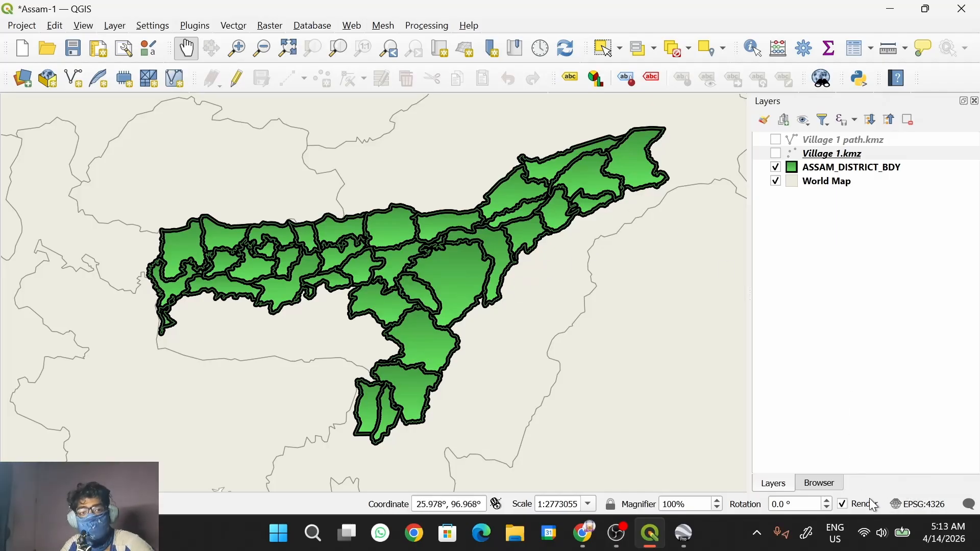
- Switch to Google Earth Pro and save the Cillage 2 placemark as a KMZ file in the My Files folder
key(alt+Tab)
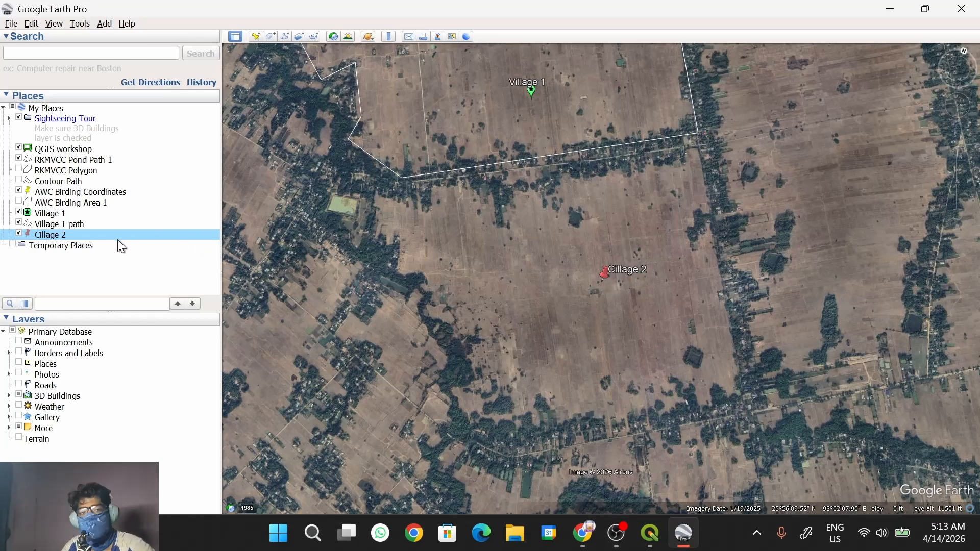
right_click(87, 238)
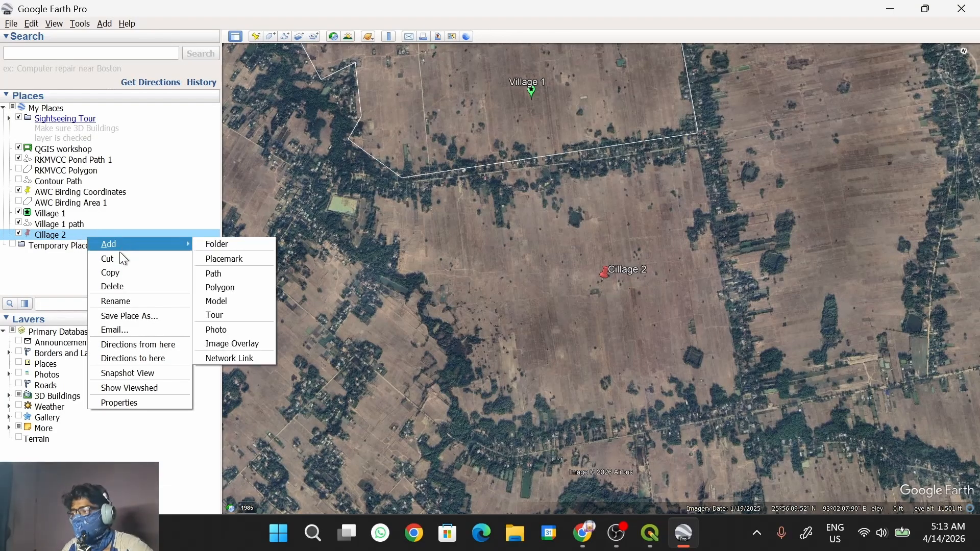
click(125, 316)
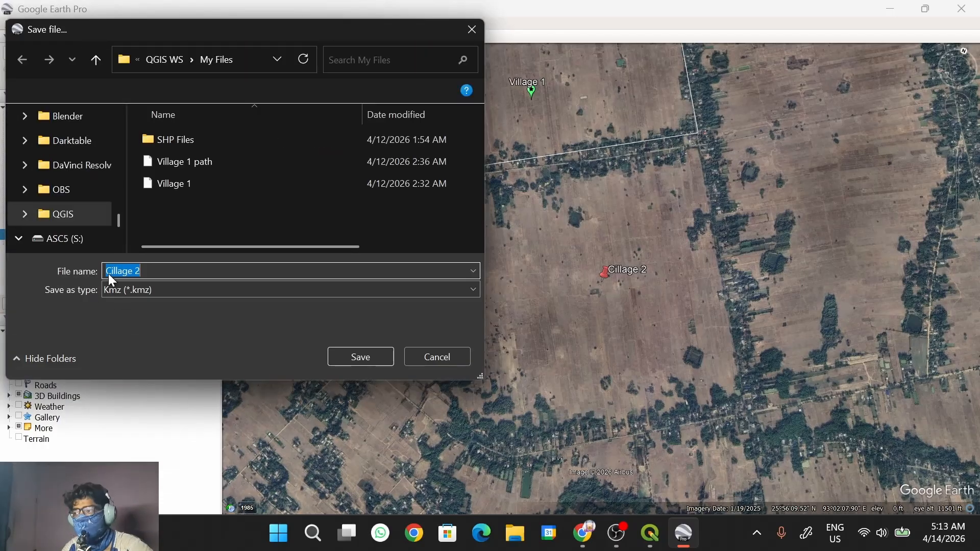
click(137, 290)
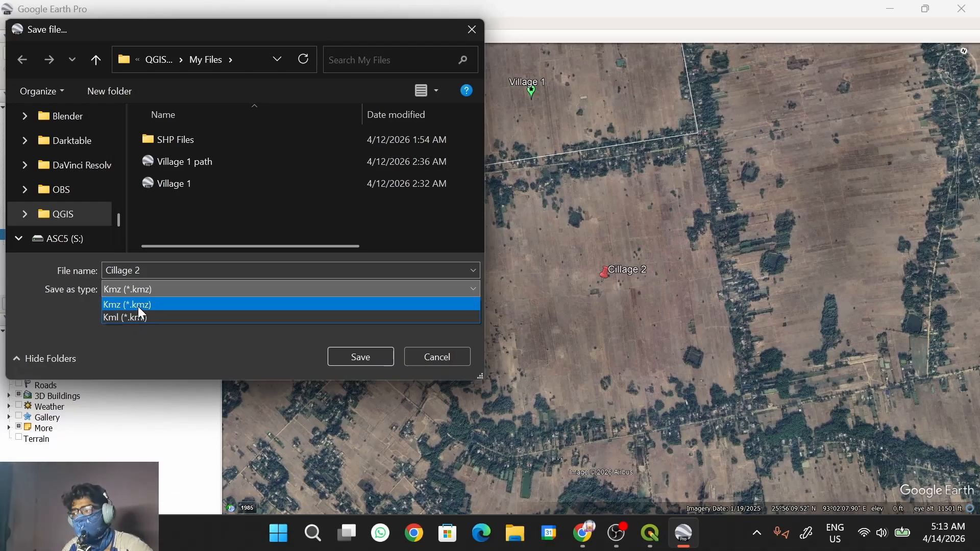
click(143, 305)
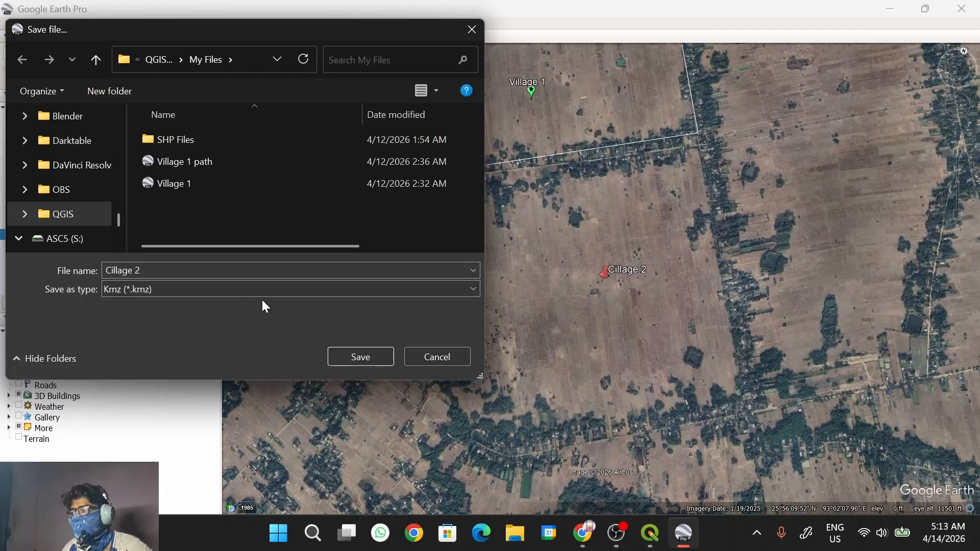
click(361, 357)
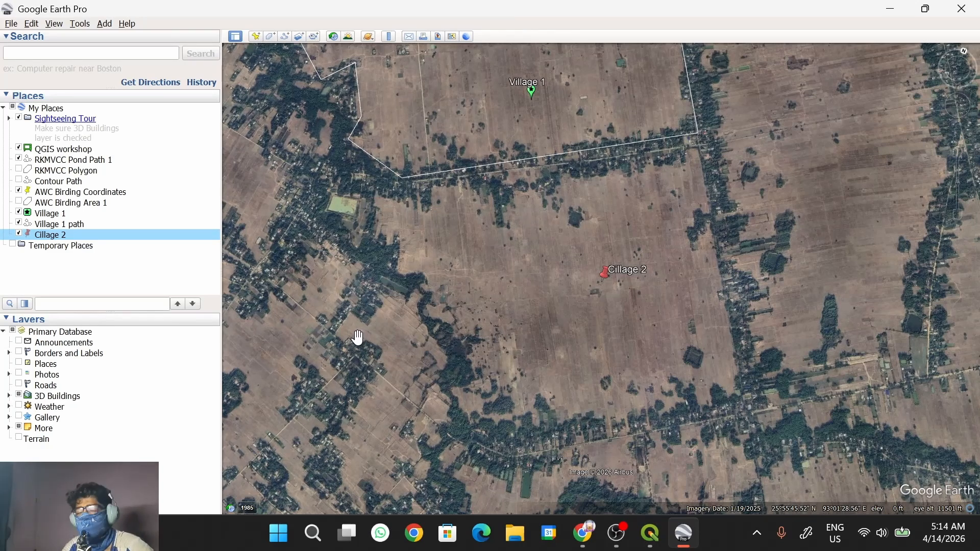
- Switch to QGIS and choose Cillage 2.kmz from the My Files folder as the dataset for a new vector layer
key(alt+Tab)
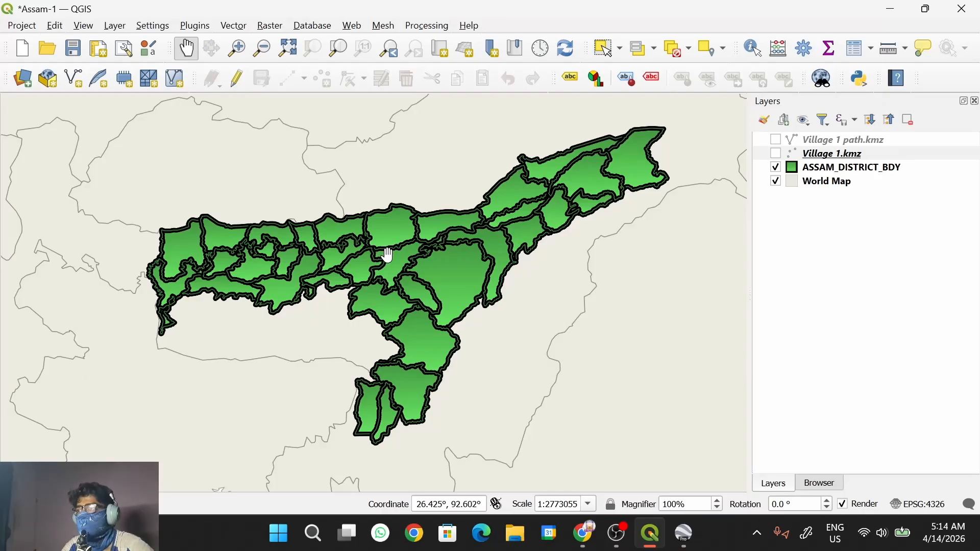
drag(388, 252, 391, 261)
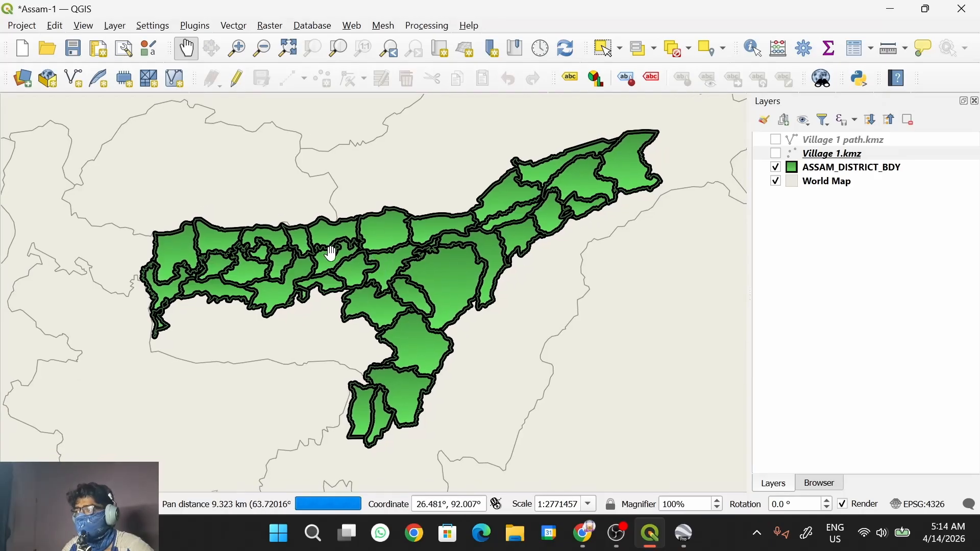
click(115, 26)
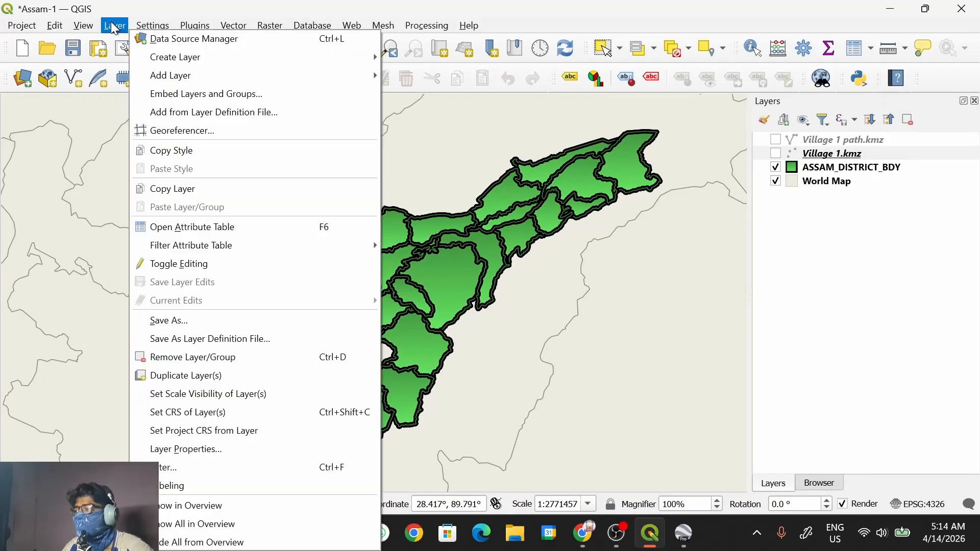
click(118, 30)
click(119, 32)
mouse_move(278, 82)
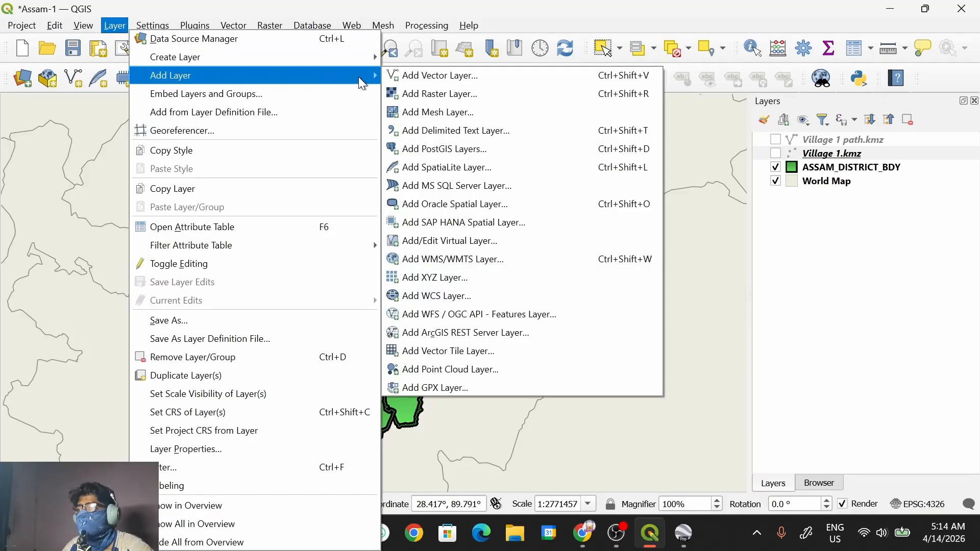
click(419, 74)
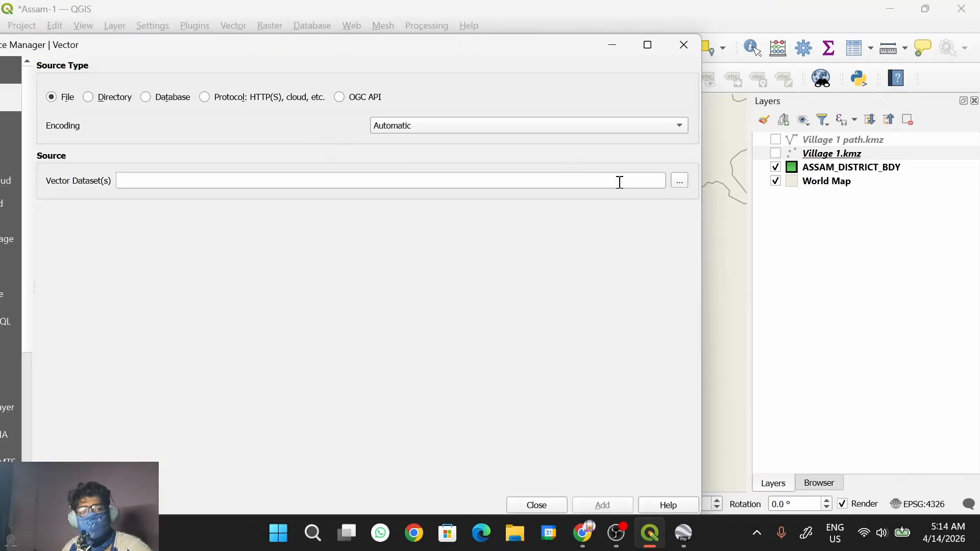
click(681, 182)
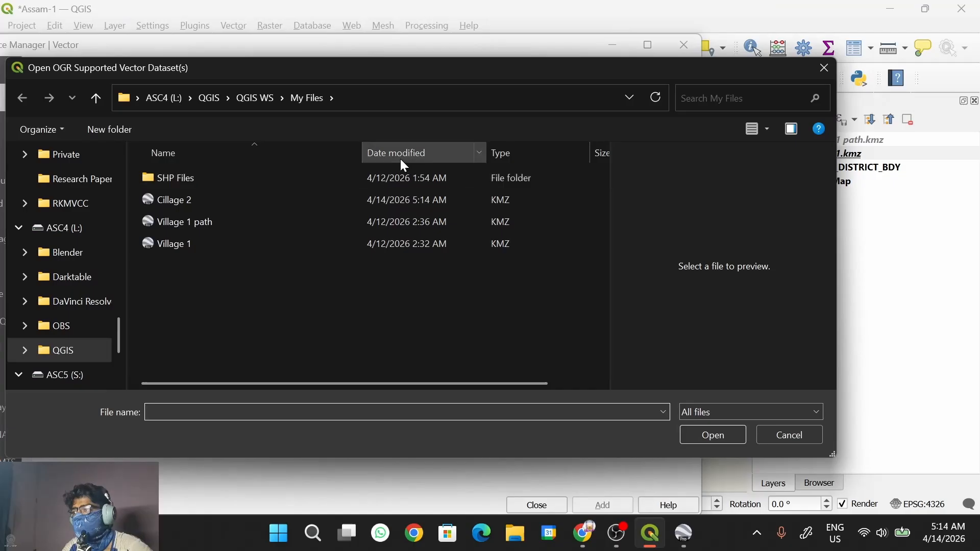
click(212, 200)
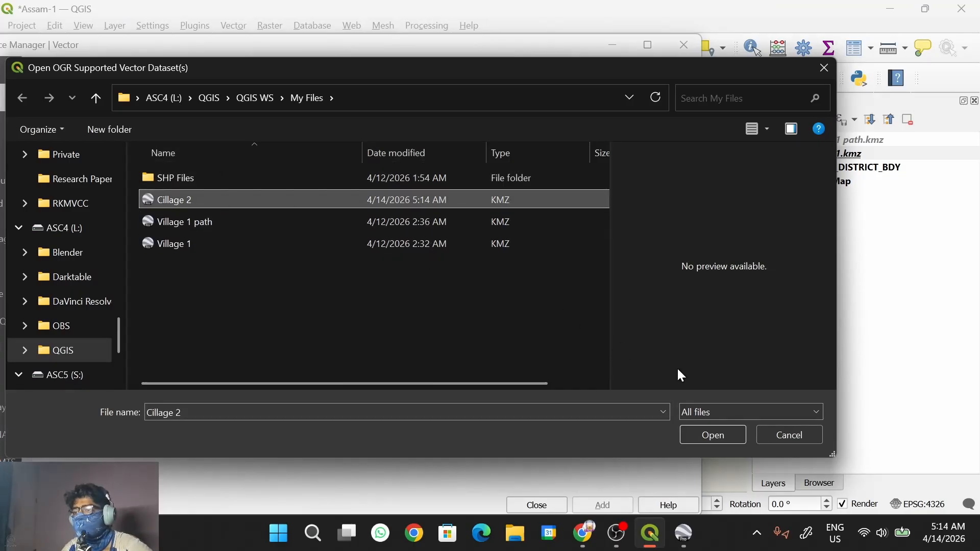
click(701, 435)
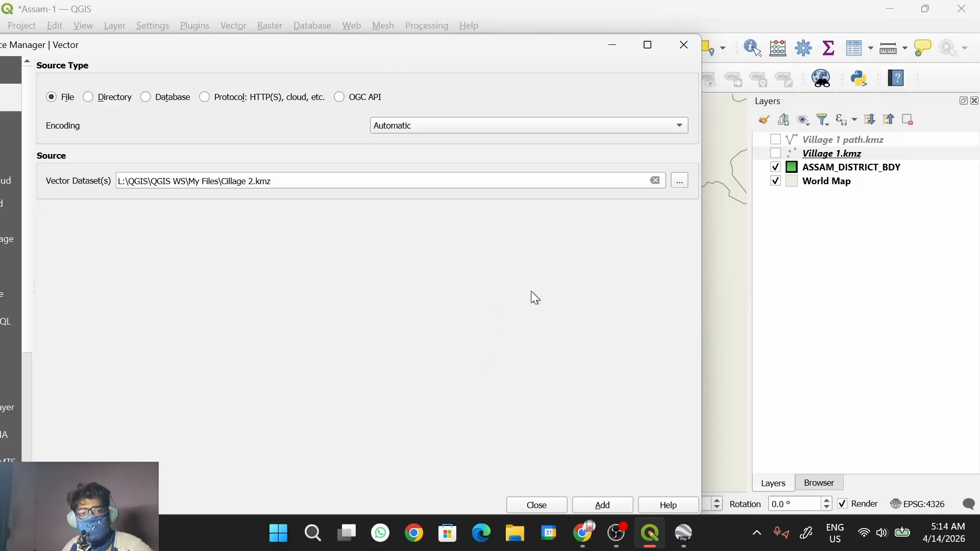
- Add the Cillage 2 point item to the project as a layer and close the data source manager
click(594, 502)
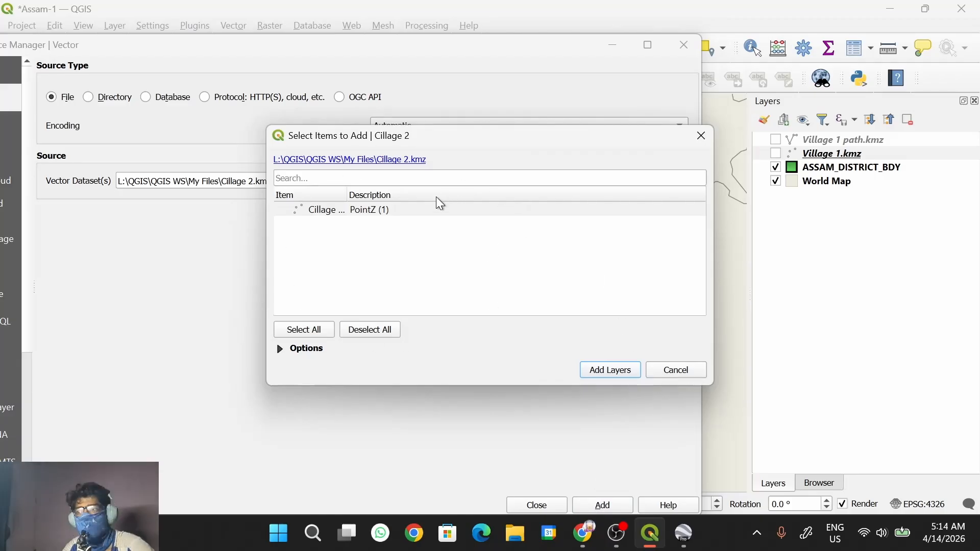
click(411, 211)
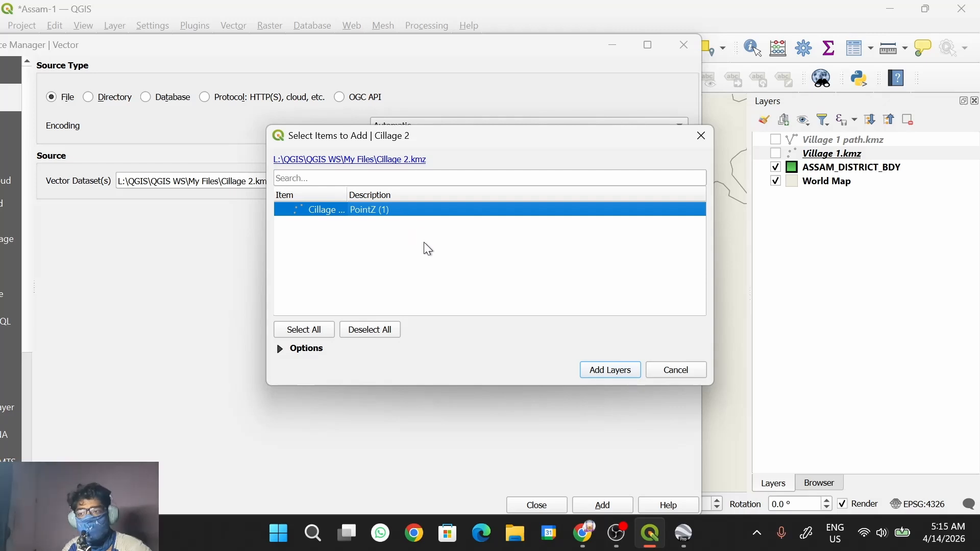
click(607, 371)
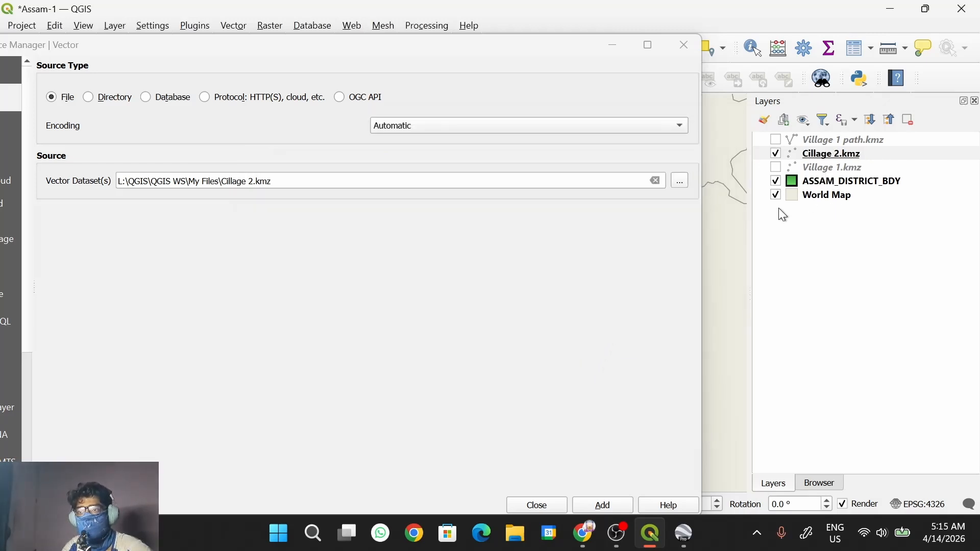
click(537, 505)
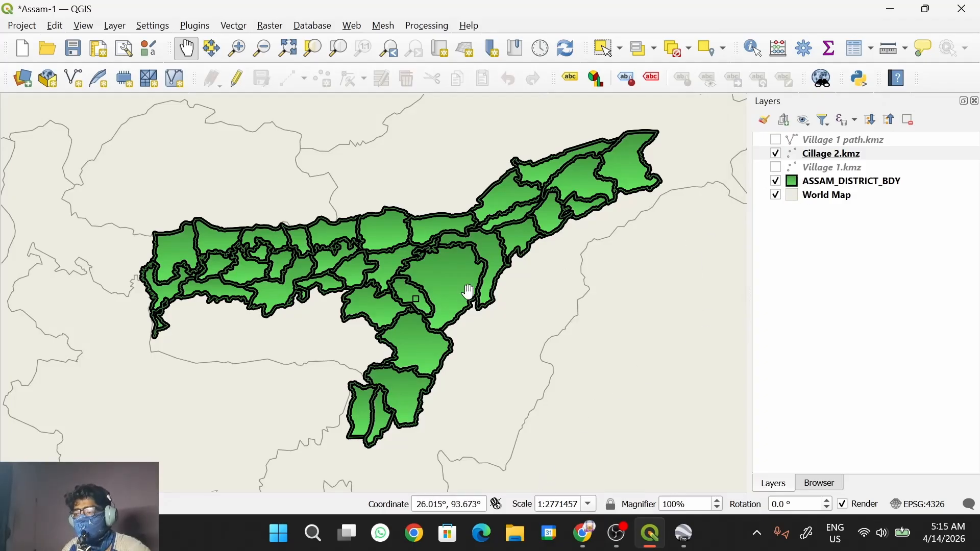
- Zoom to the Cillage 2.kmz layer and examine where its point lies within the Assam districts
drag(420, 307, 429, 308)
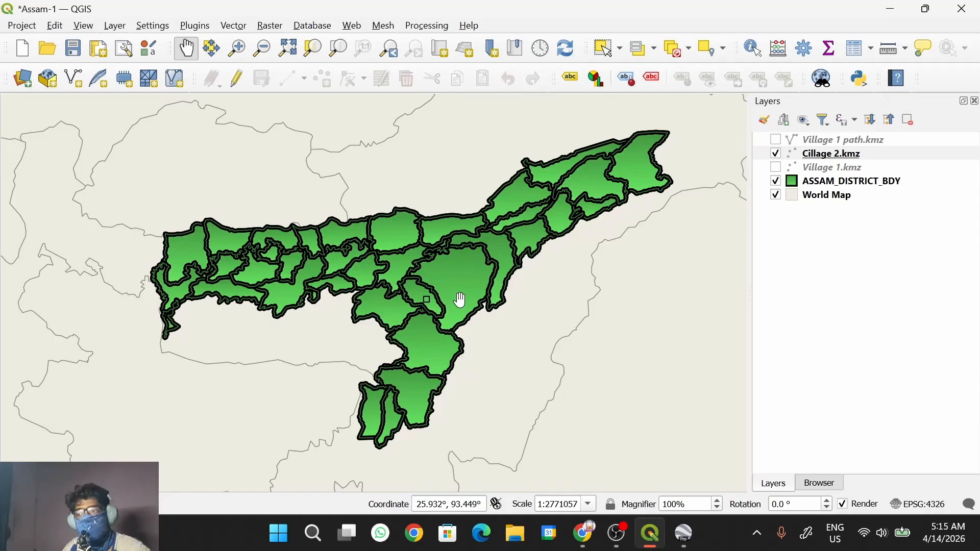
right_click(816, 153)
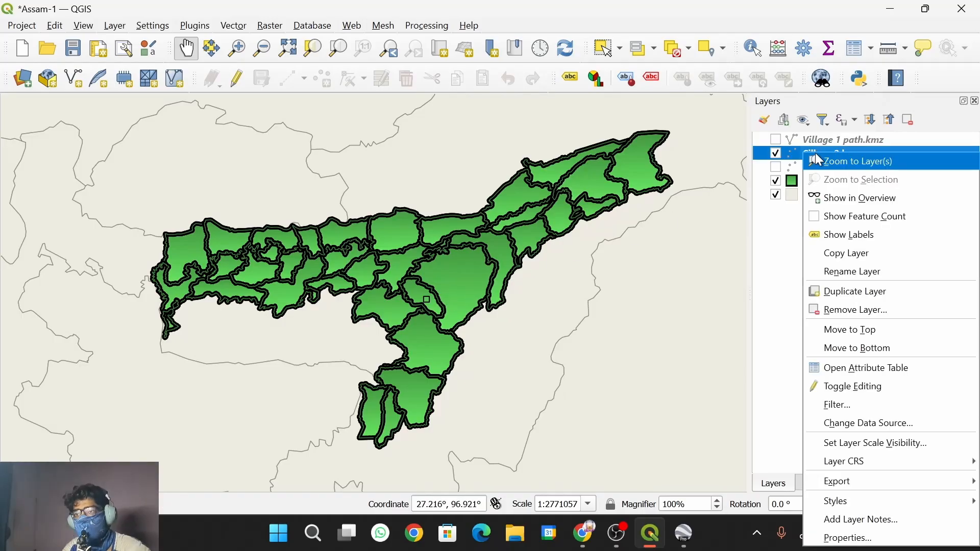
click(837, 168)
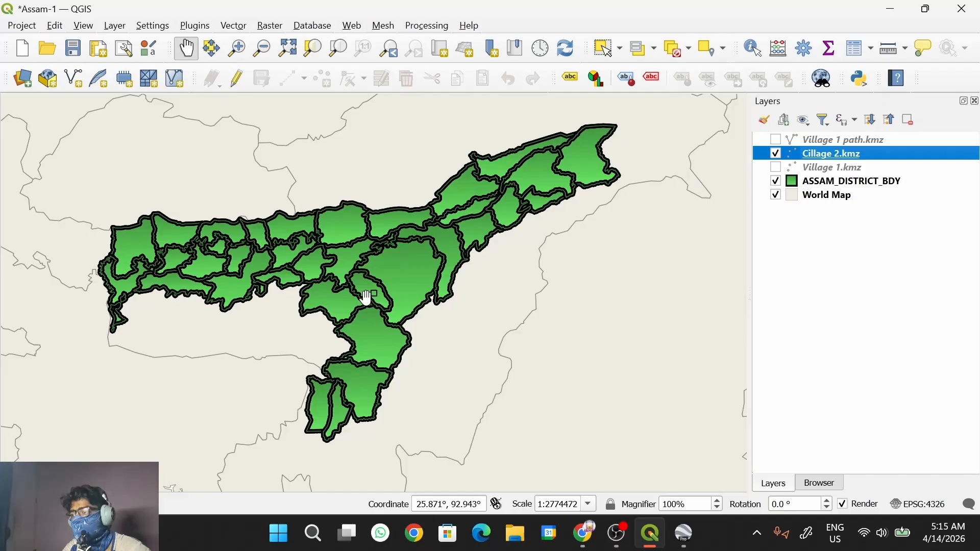
scroll(363, 296, up, 4)
drag(363, 296, 468, 301)
scroll(462, 265, up, 6)
drag(361, 182, 408, 265)
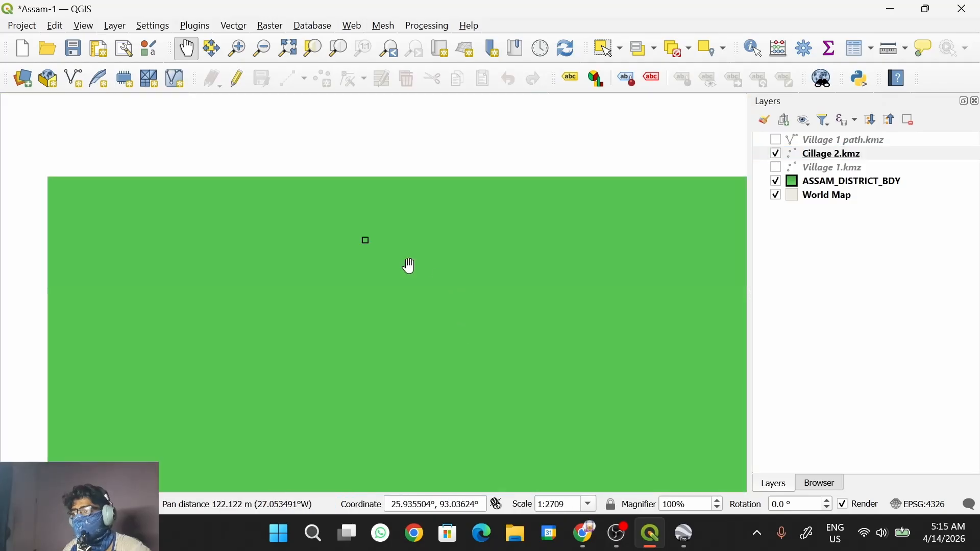
drag(373, 165, 424, 228)
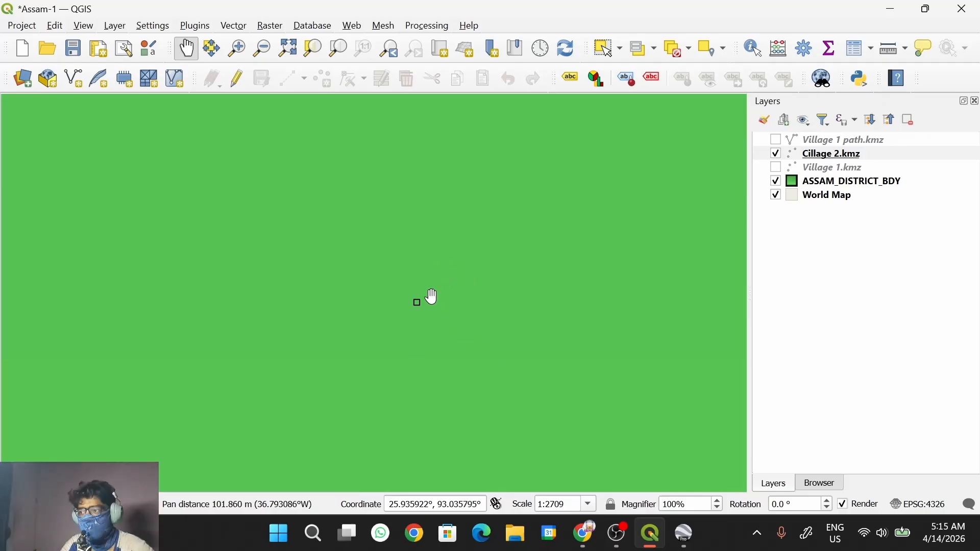
scroll(424, 303, down, 7)
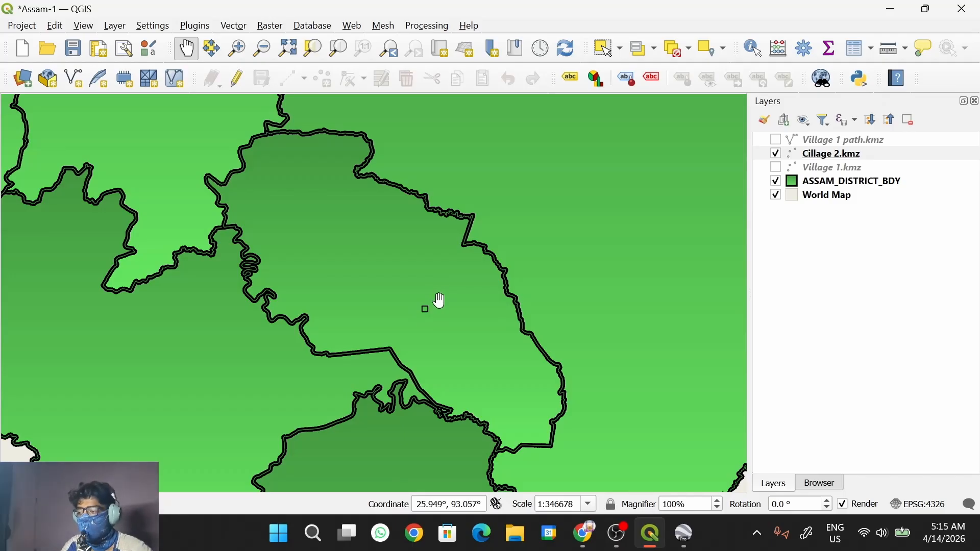
- In Google Earth Pro, start a new path around Cillage 2 and trace the northern, eastern and southern edges of its fields
key(alt+Tab)
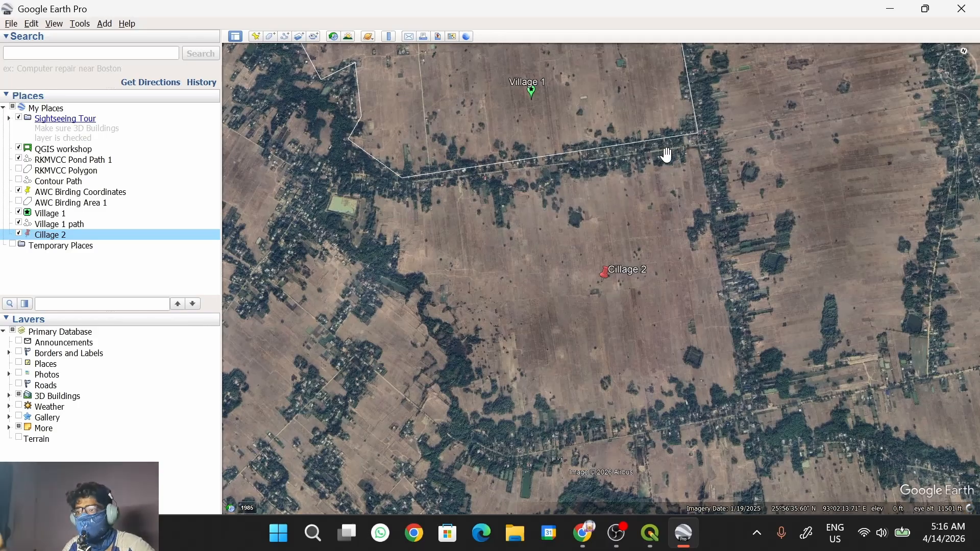
drag(592, 164, 372, 197)
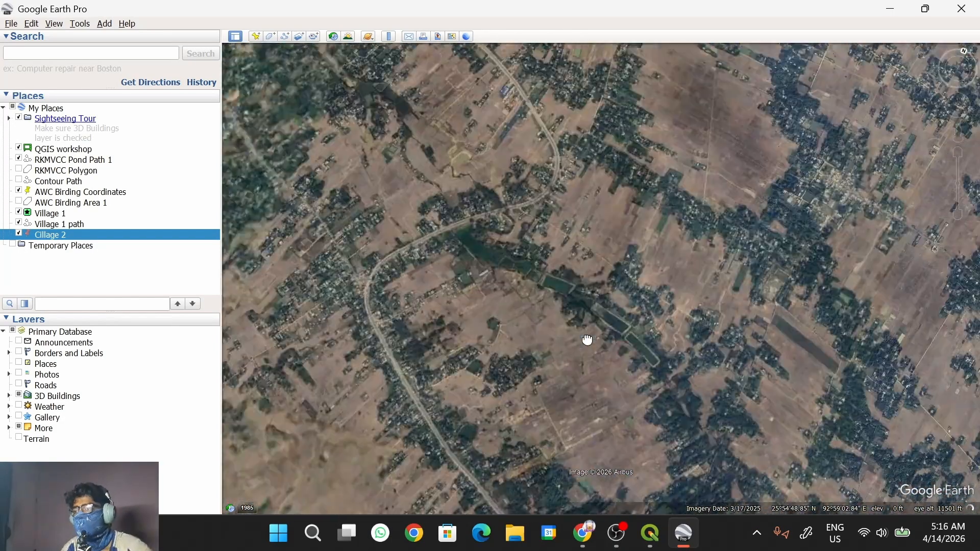
drag(587, 340, 602, 313)
double_click(120, 234)
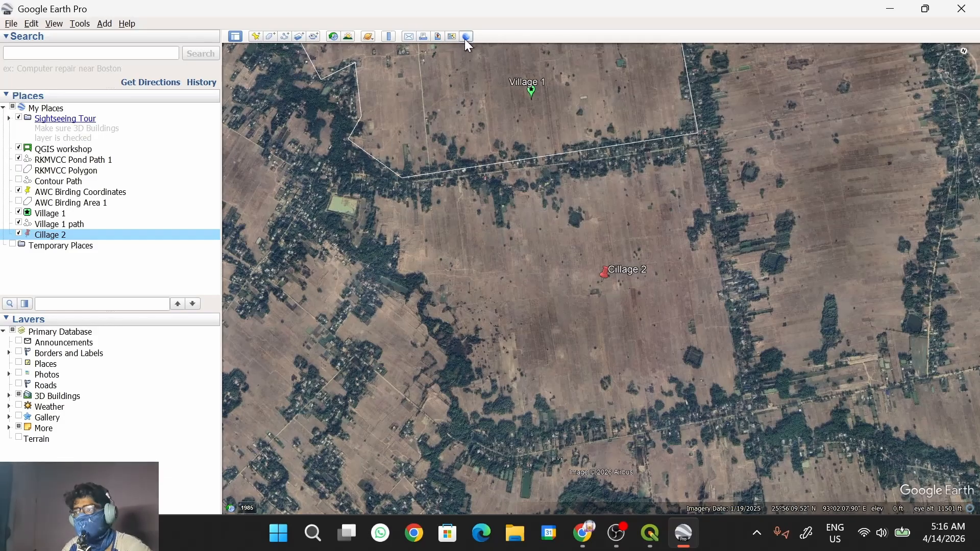
click(285, 37)
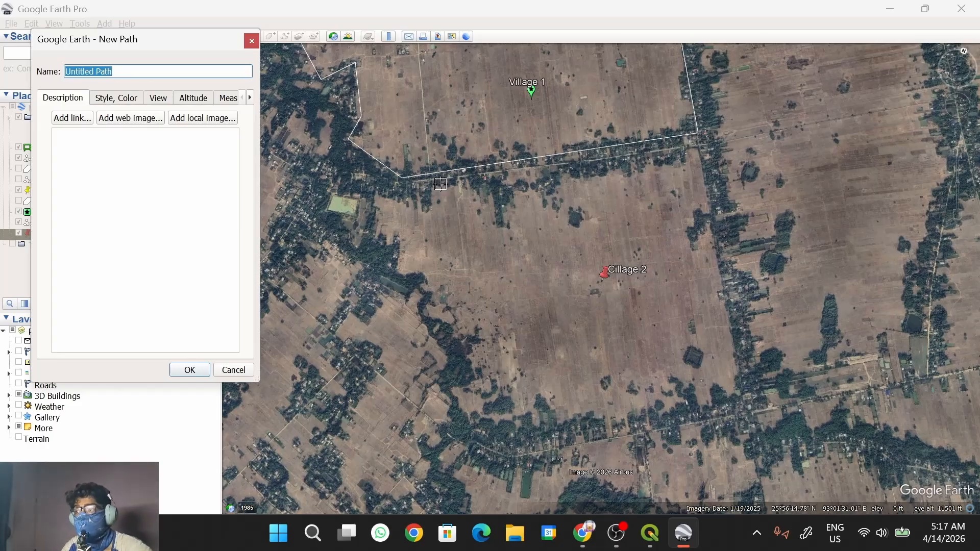
click(381, 190)
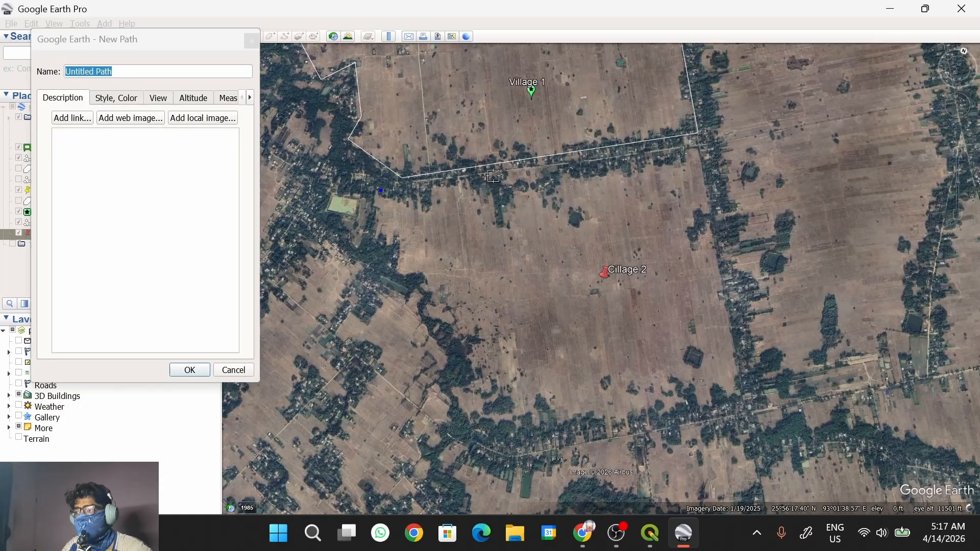
click(697, 147)
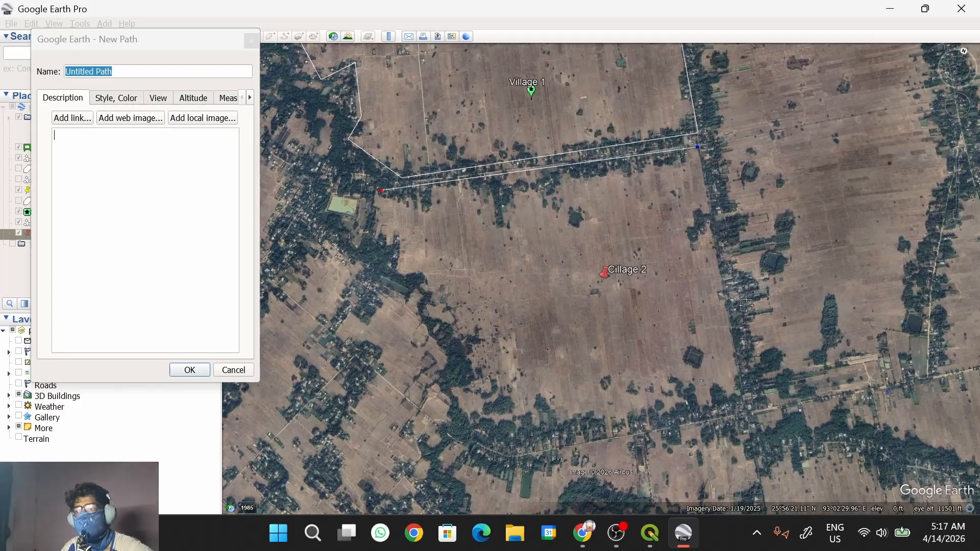
click(746, 396)
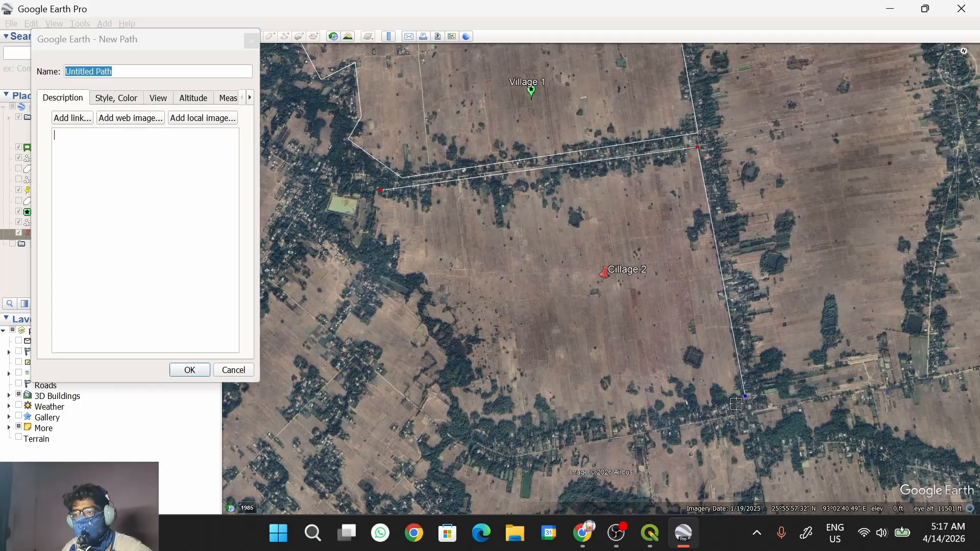
click(519, 440)
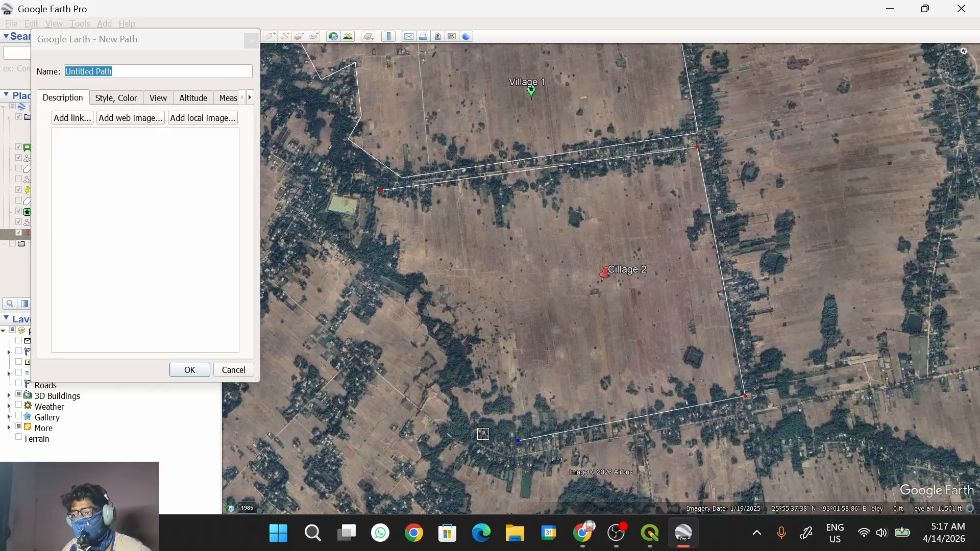
- Trace the western edge of Cillage 2's fields along the tree line and close the path at its north-western starting corner
click(472, 430)
click(453, 390)
click(477, 379)
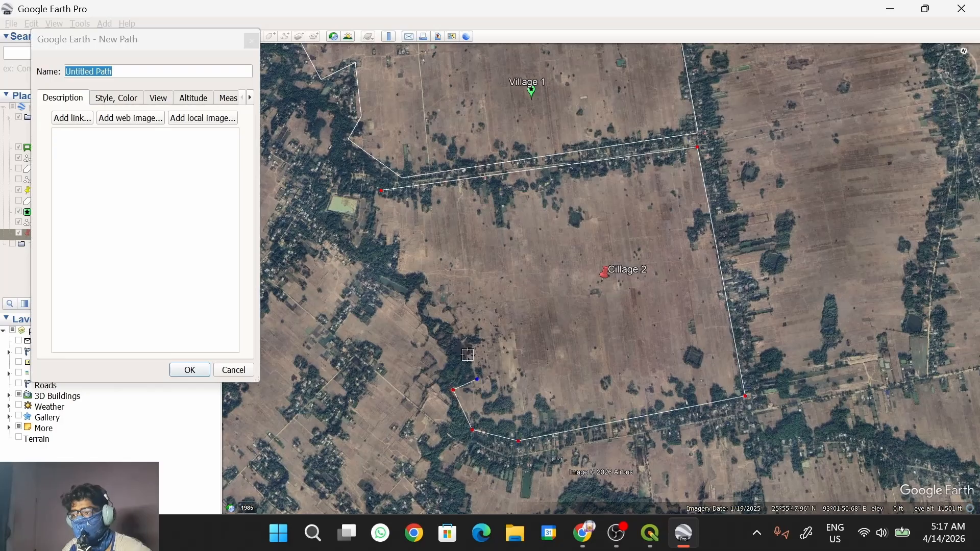
click(463, 338)
click(428, 316)
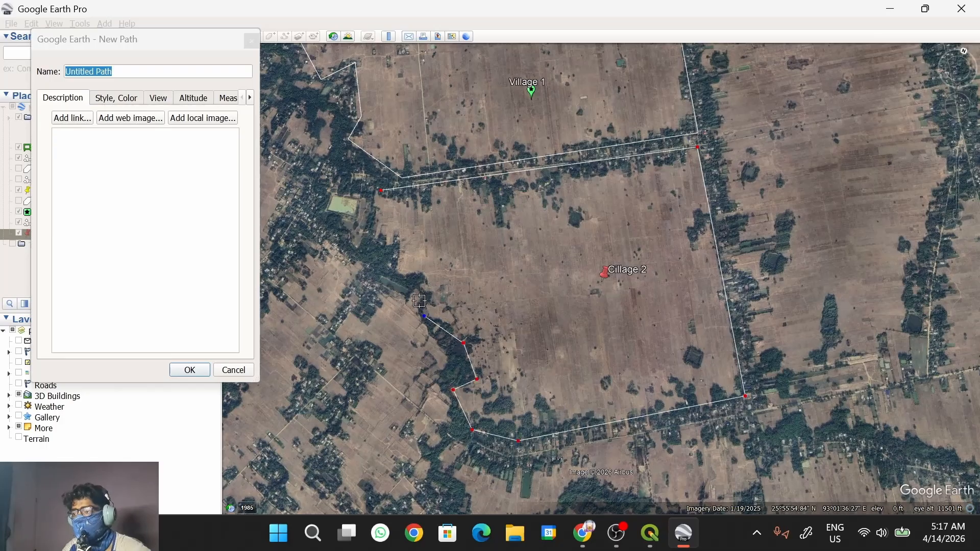
click(432, 295)
click(423, 273)
click(396, 274)
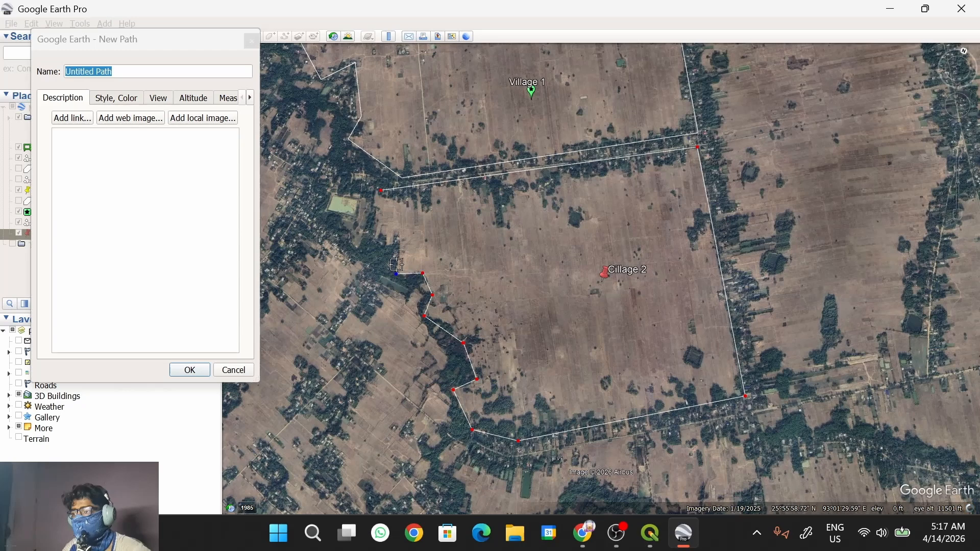
click(376, 212)
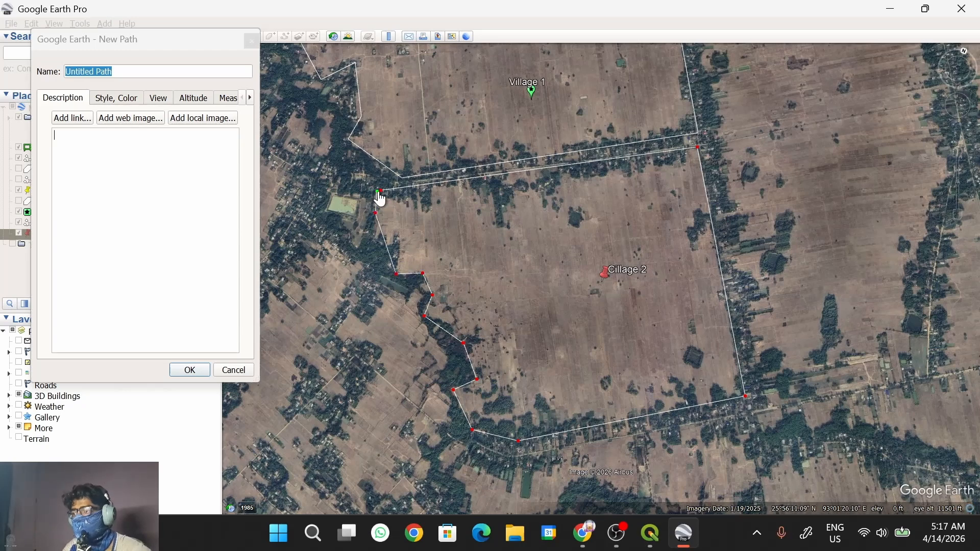
click(378, 192)
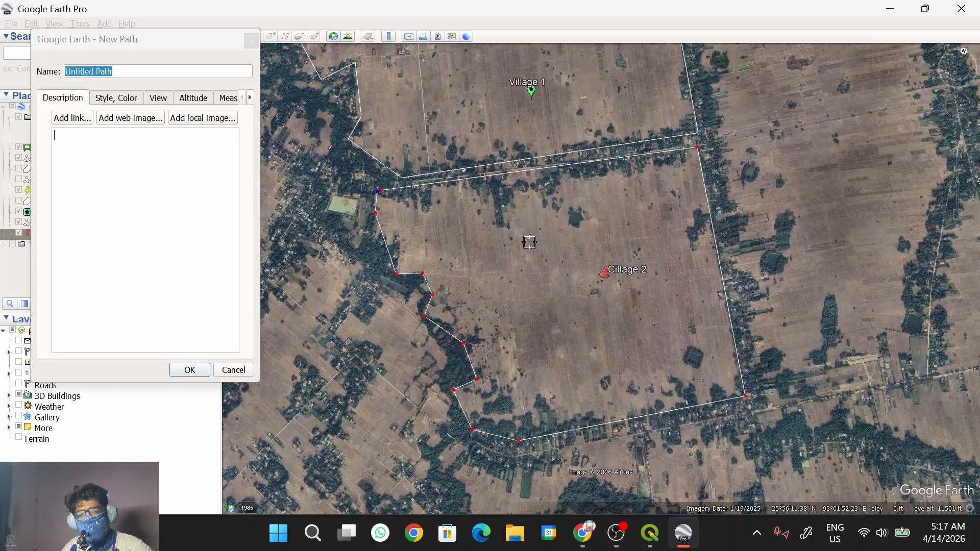
- Name the new path Village 2 Path and save it to My Places
click(163, 71)
triple_click(163, 71)
text(Village 2)
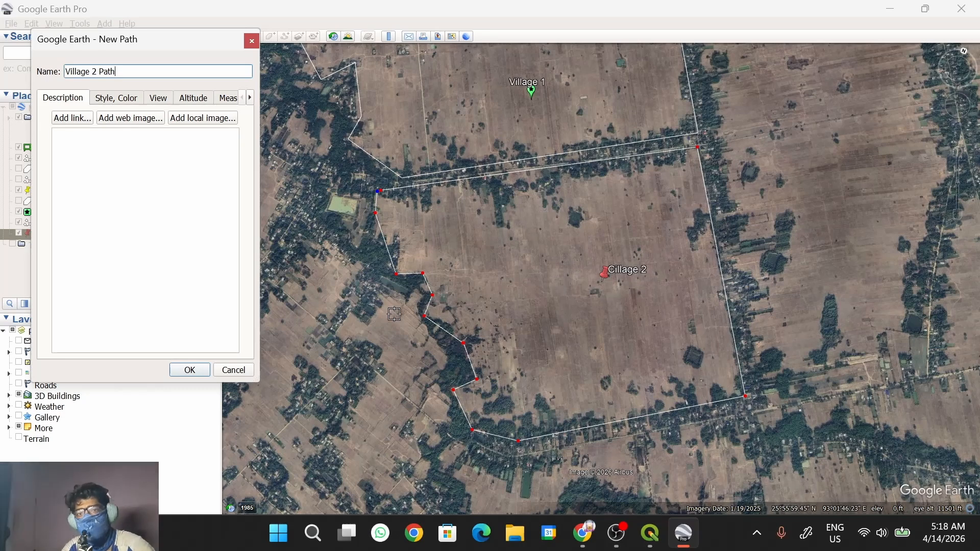
click(189, 370)
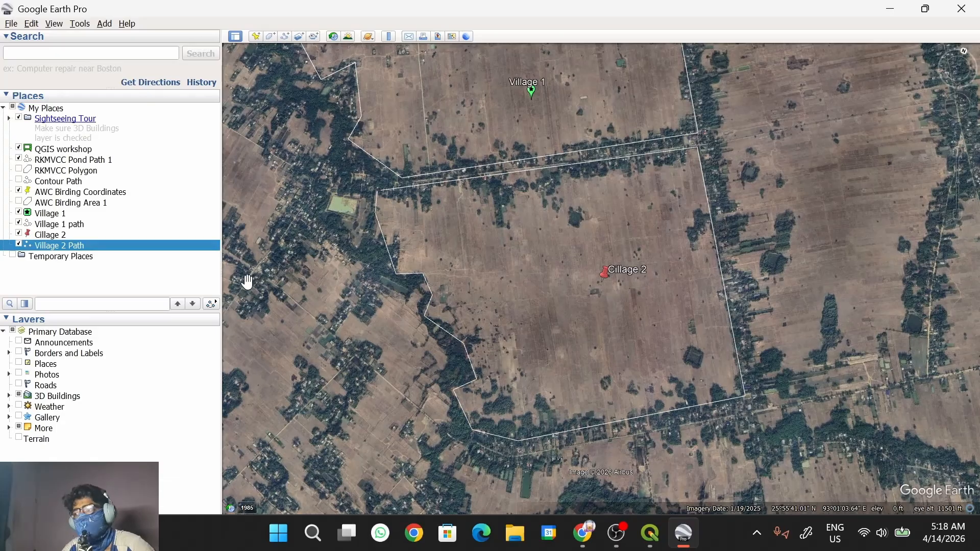
- Export Village 2 Path as a KMZ file named Village 2 Path in the My Files folder
right_click(75, 249)
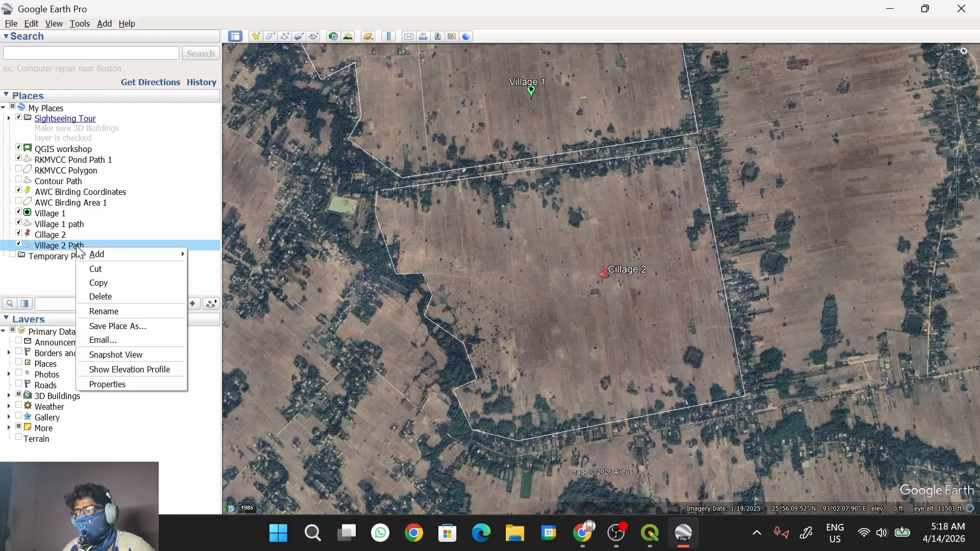
click(118, 330)
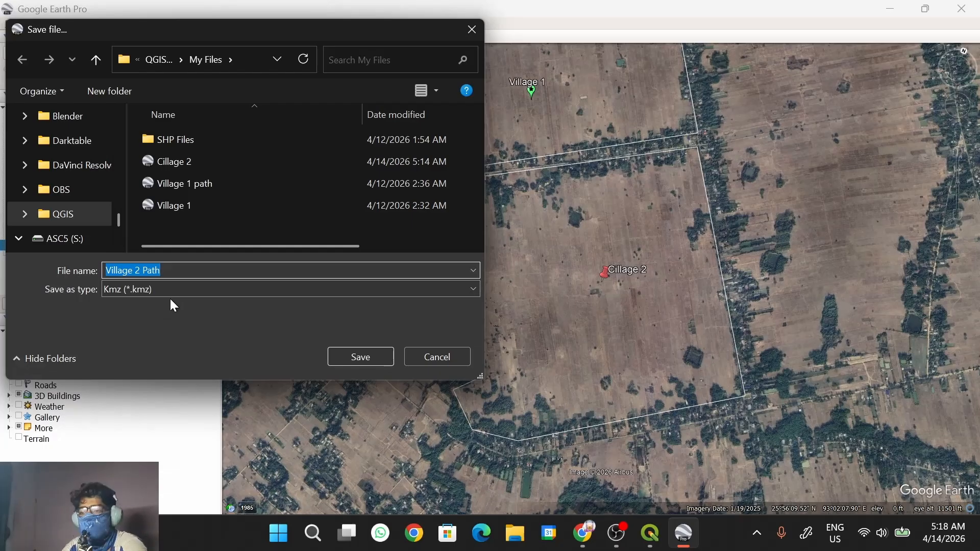
key(Return)
- Switch to QGIS and choose Village 2 Path.kmz from the My Files folder as the dataset for a new vector layer
key(alt+Tab)
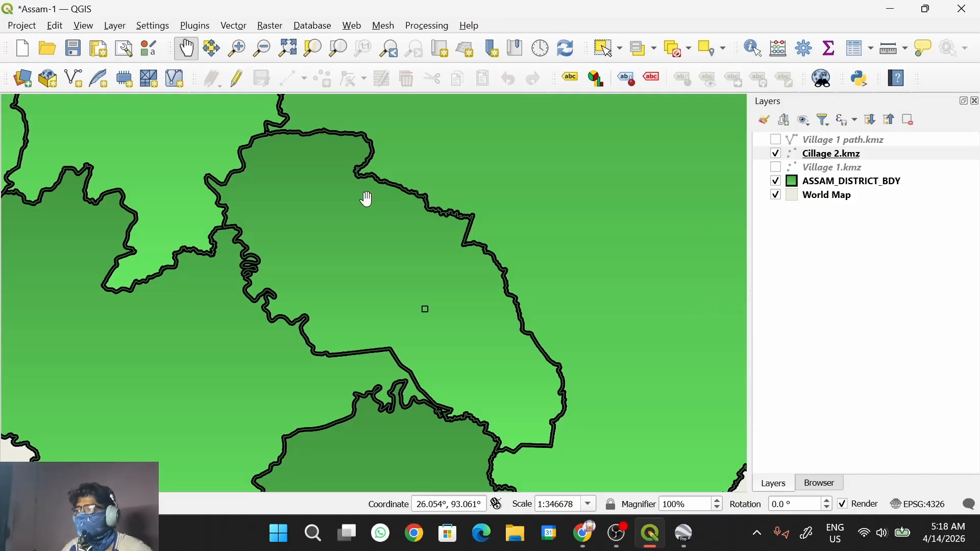
click(116, 28)
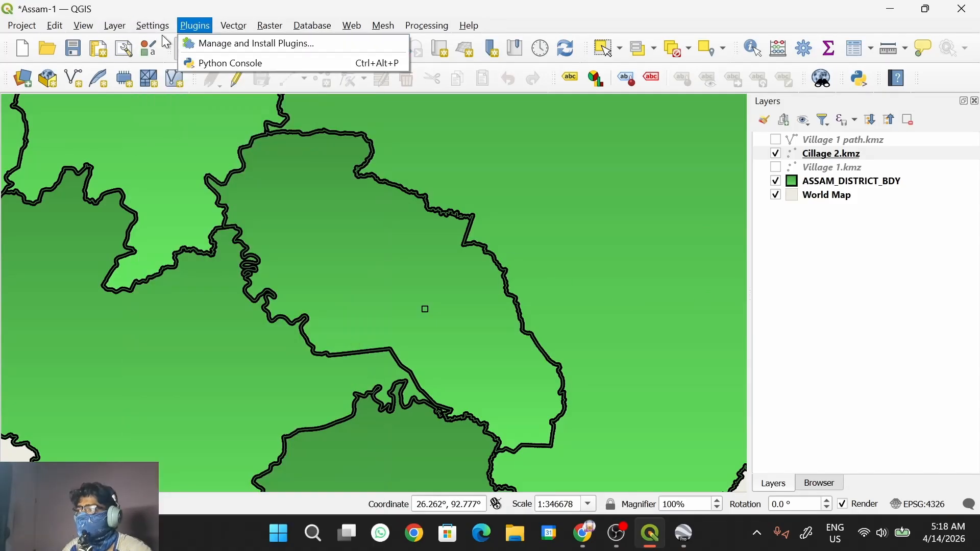
mouse_move(177, 81)
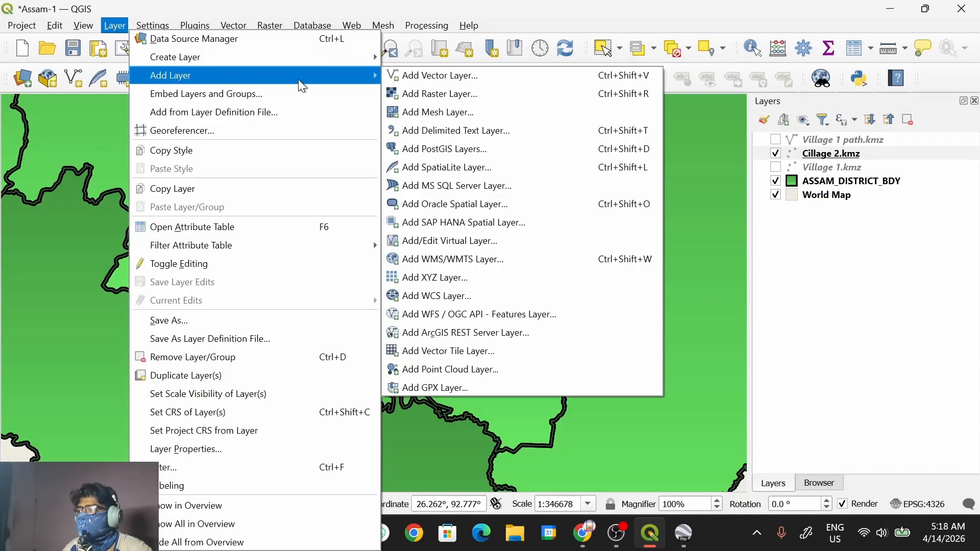
click(407, 75)
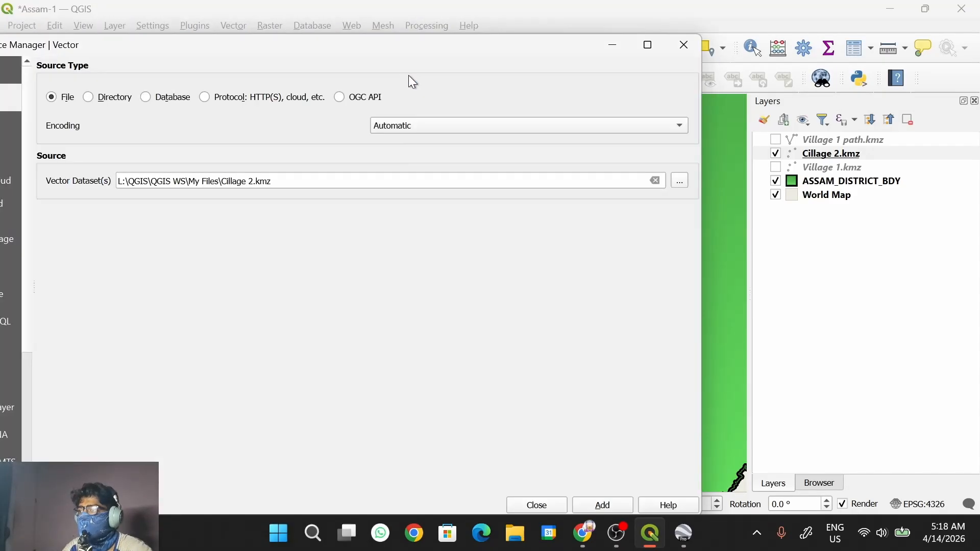
click(679, 181)
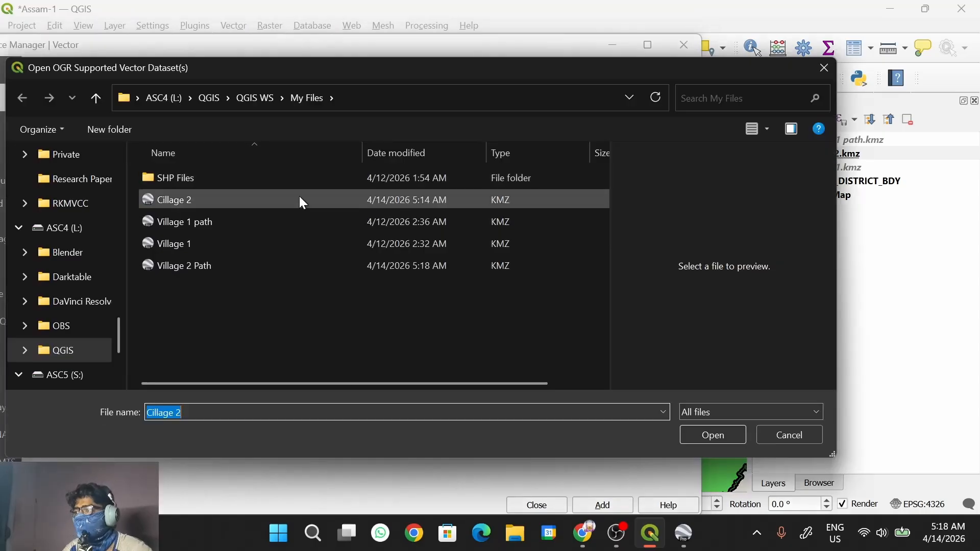
click(250, 267)
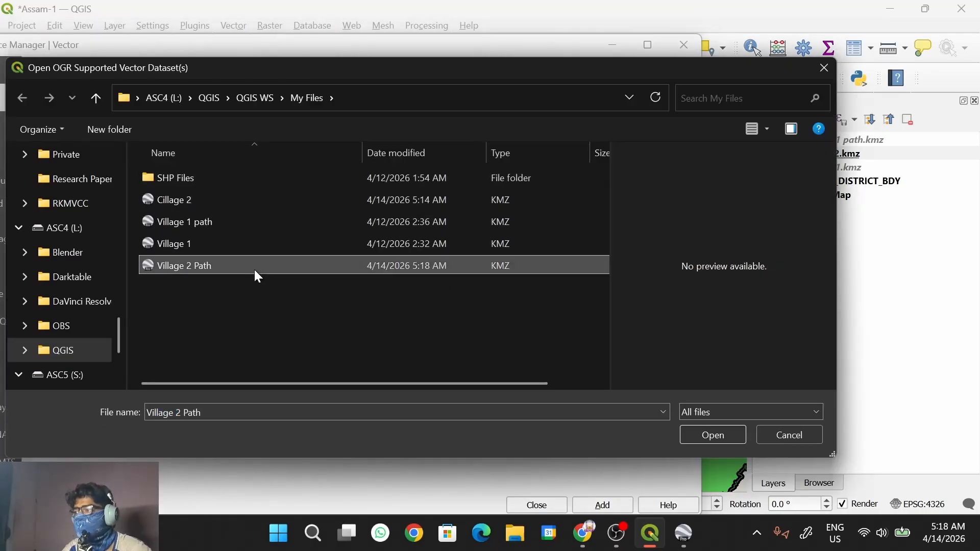
click(714, 436)
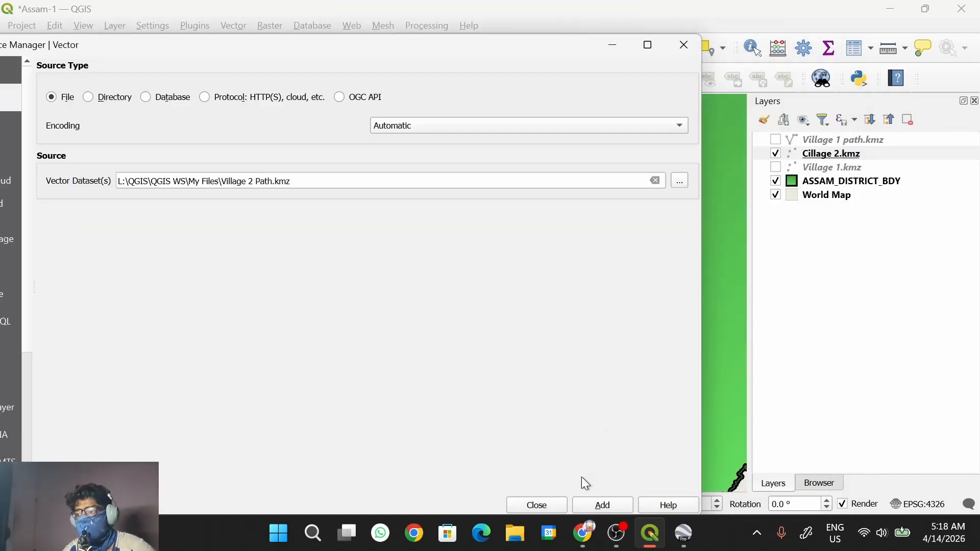
- Add the Village 2 Path LineStringZ item to the project as a layer and close the data source manager
click(596, 508)
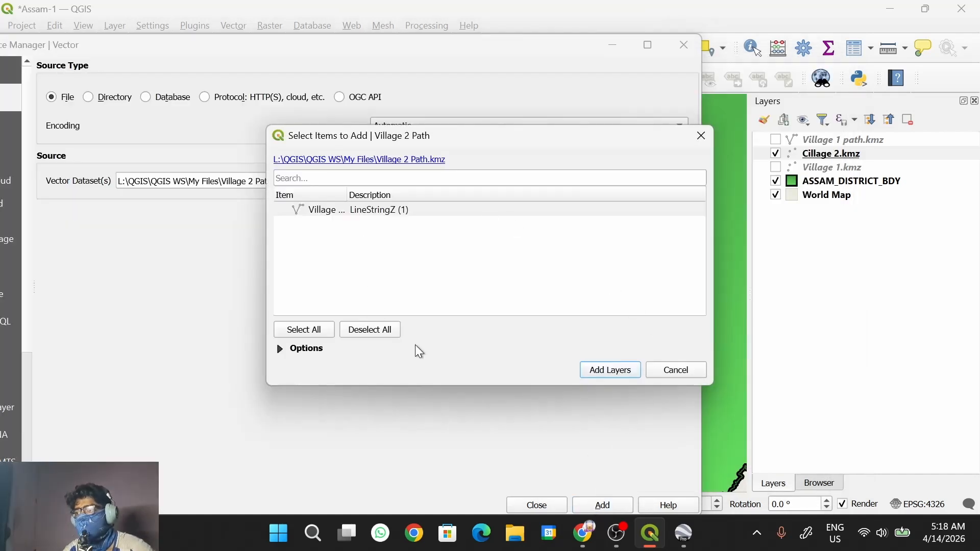
click(432, 218)
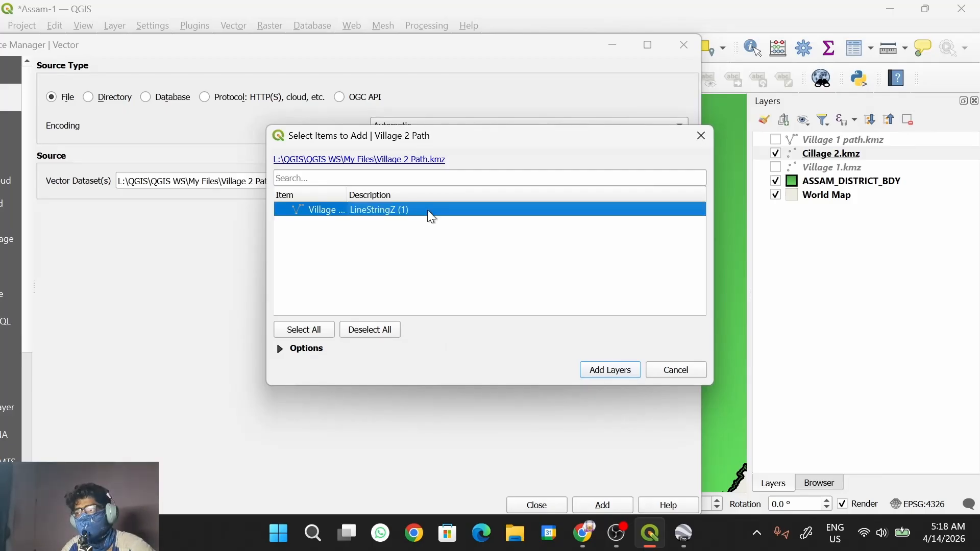
click(610, 371)
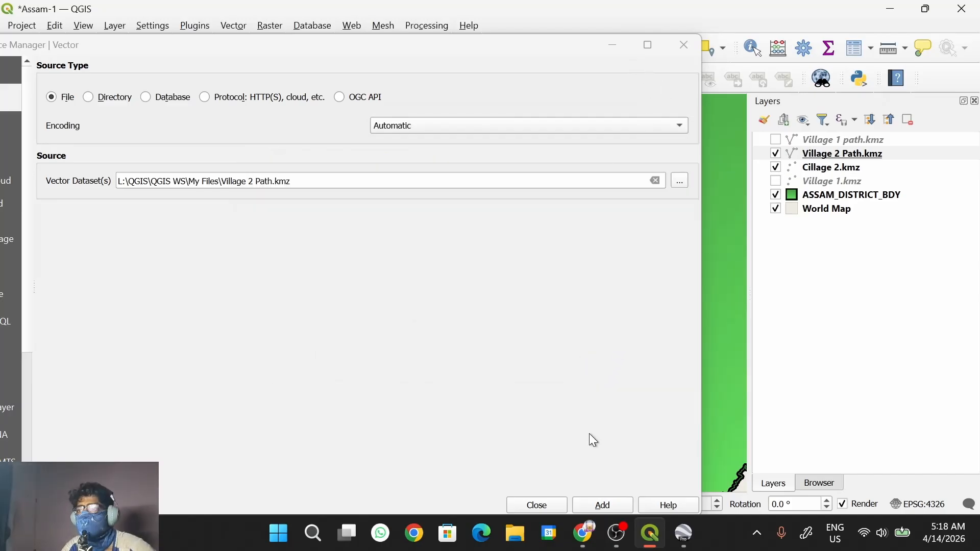
click(537, 505)
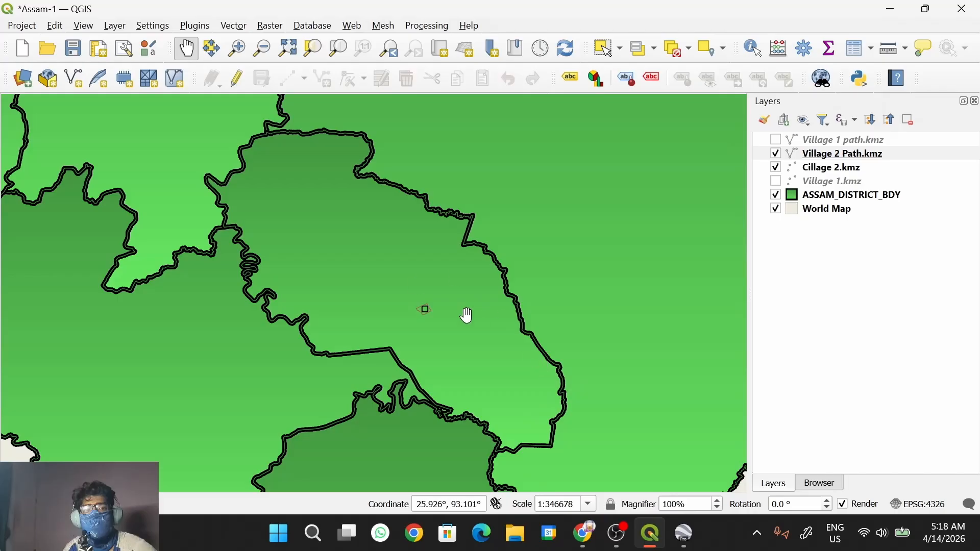
- Examine the Village 2 boundary path and the Cillage 2 point inside it up close on the district map
scroll(421, 317, up, 8)
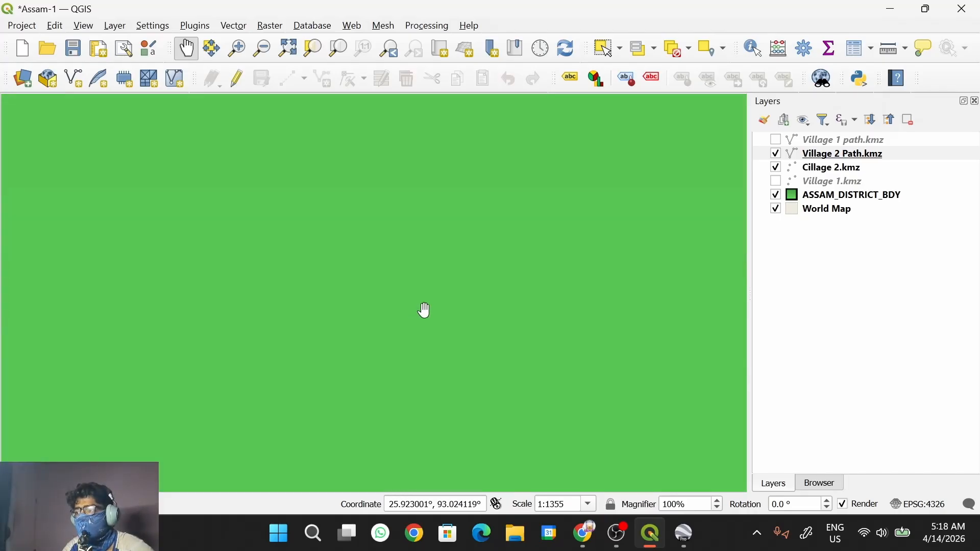
drag(472, 284, 350, 410)
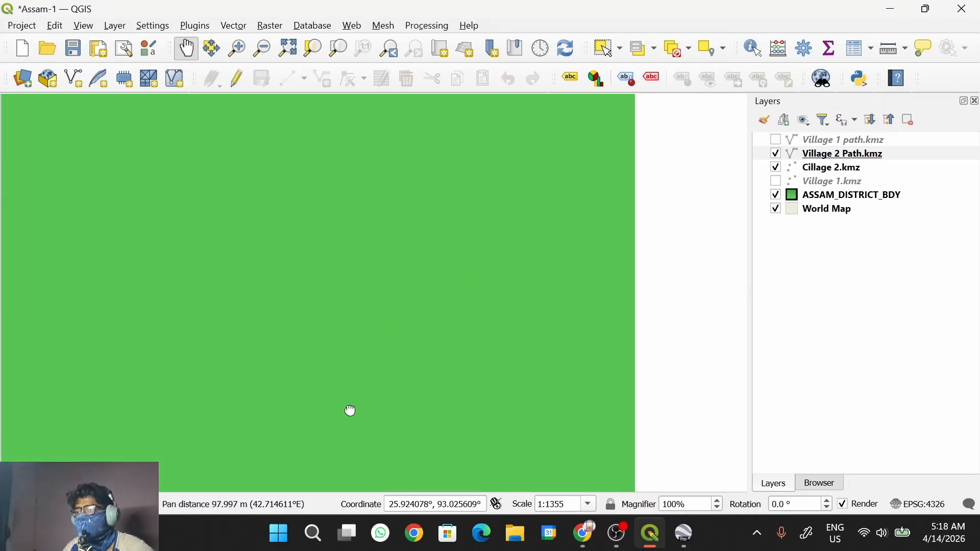
drag(472, 258, 344, 407)
scroll(368, 346, down, 4)
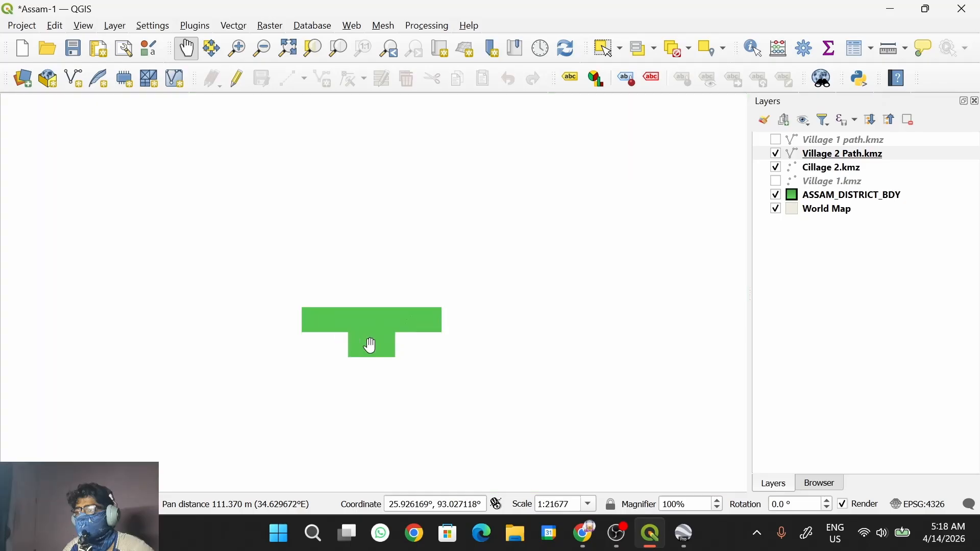
drag(455, 305, 431, 330)
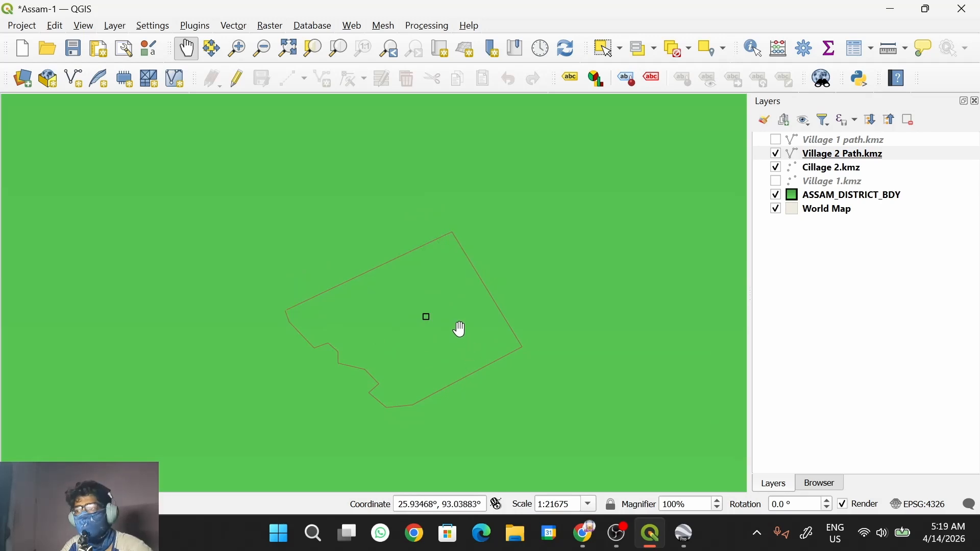
scroll(422, 311, up, 1)
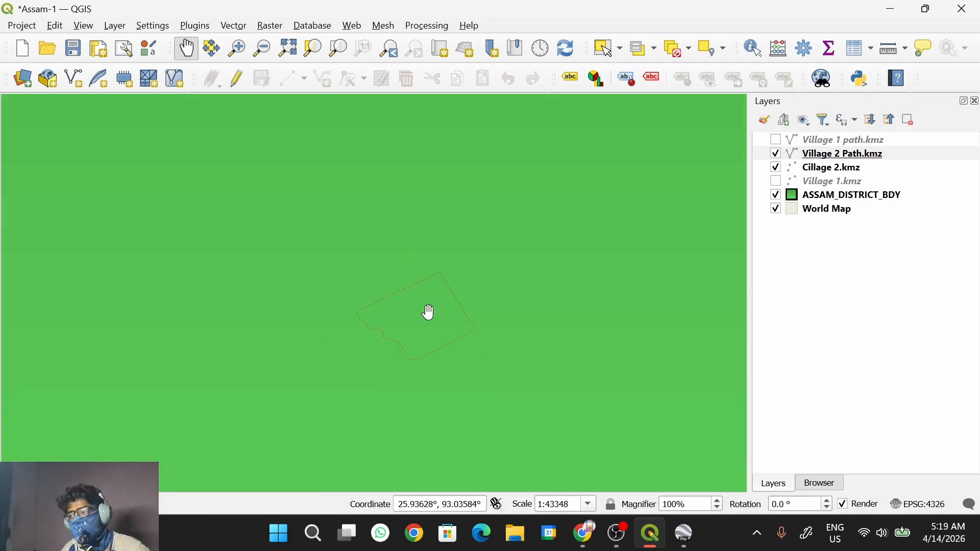
drag(409, 311, 452, 288)
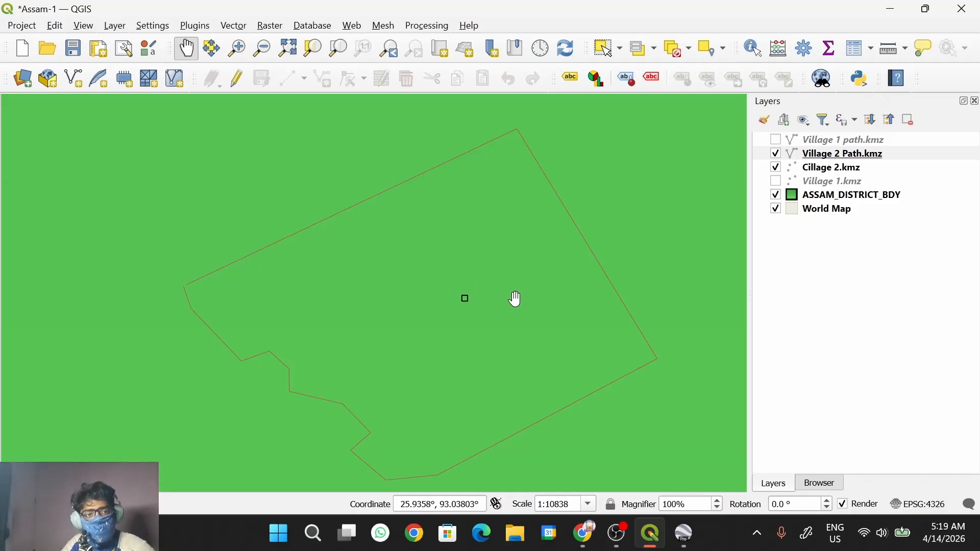
drag(494, 330, 497, 309)
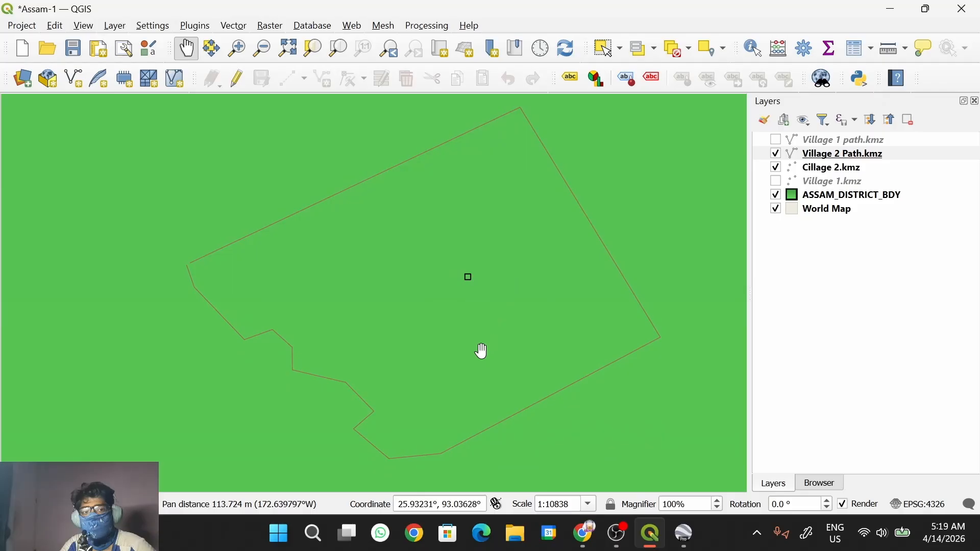
- Switch to Google Earth Pro and start a new polygon named Village 2 Polygon
key(alt+Tab)
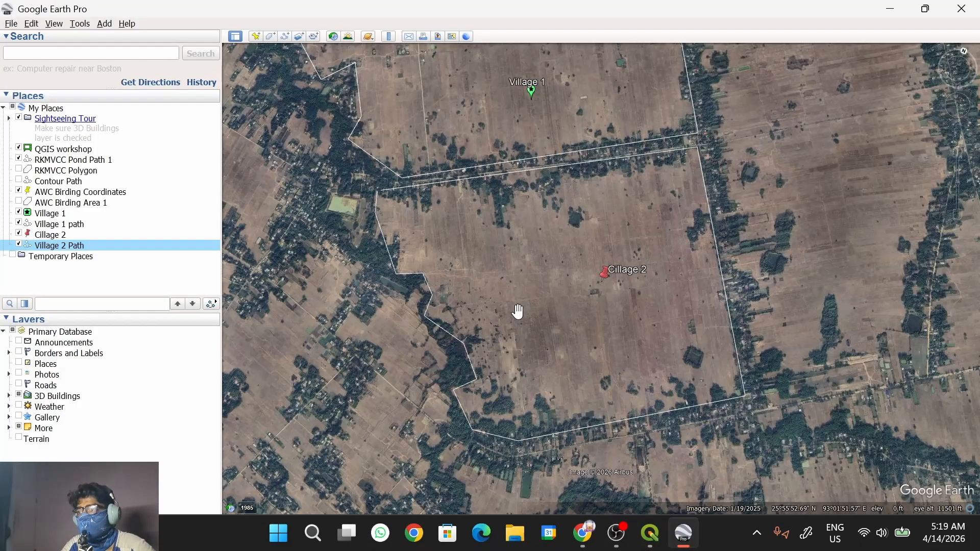
click(269, 36)
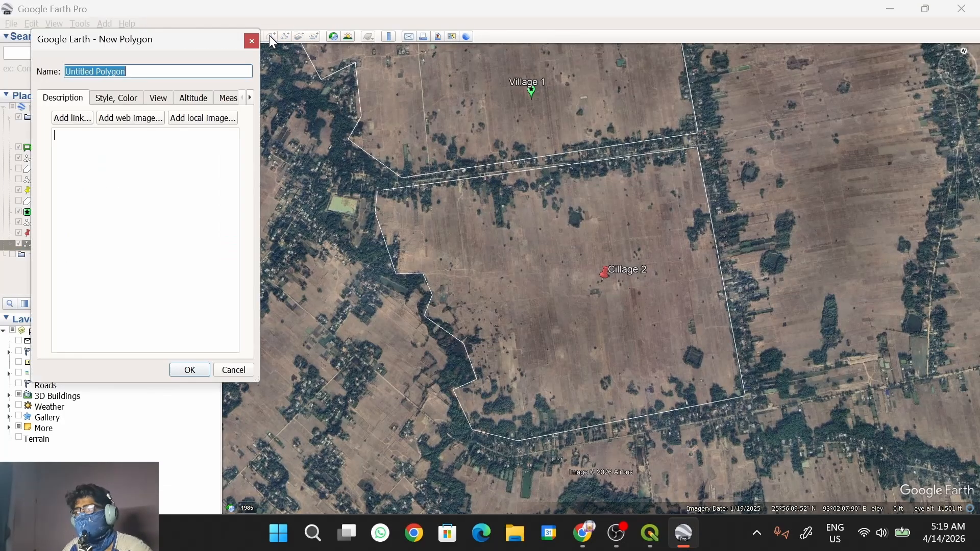
text(V)
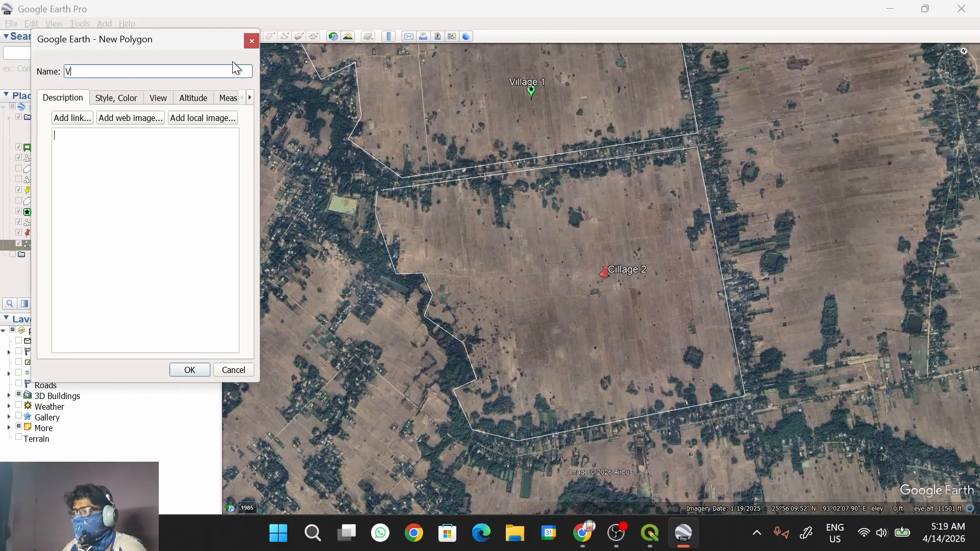
text(illage )
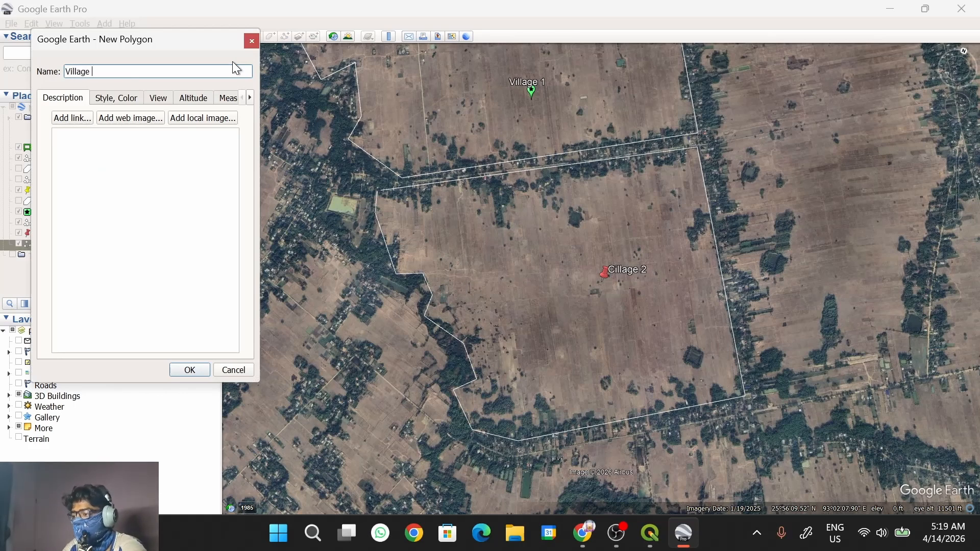
text(2 Polygon)
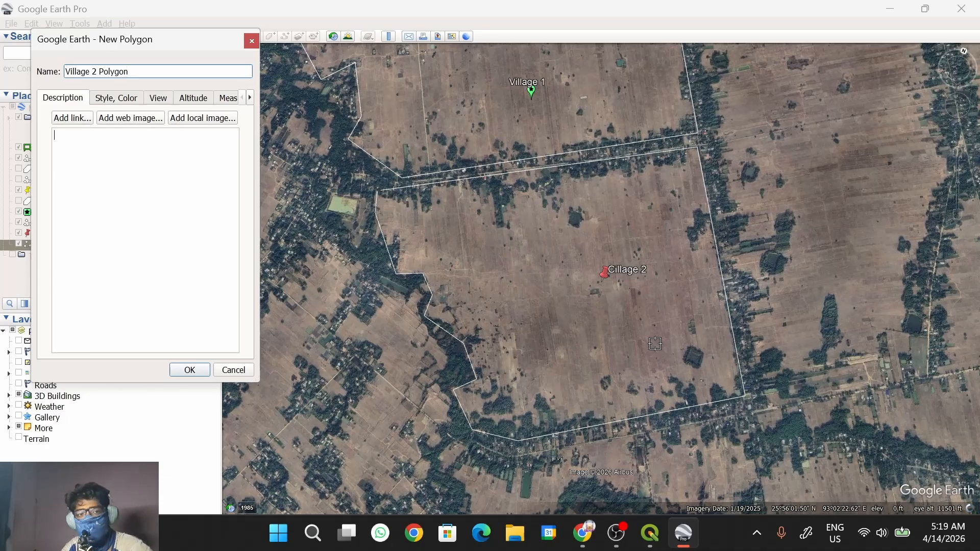
- Trace the Village 2 Polygon along every corner of the Village 2 boundary path back to its northwest starting point and finish the polygon
click(378, 190)
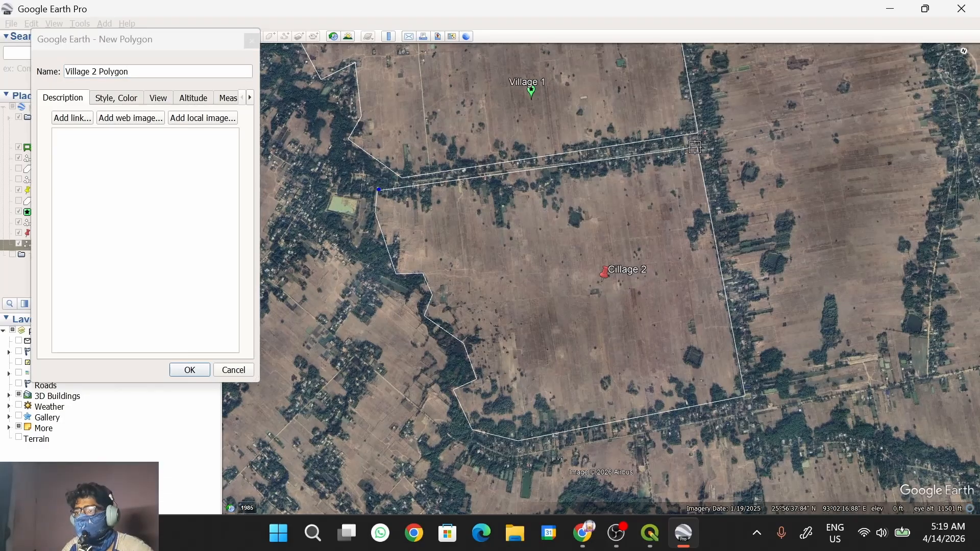
click(695, 146)
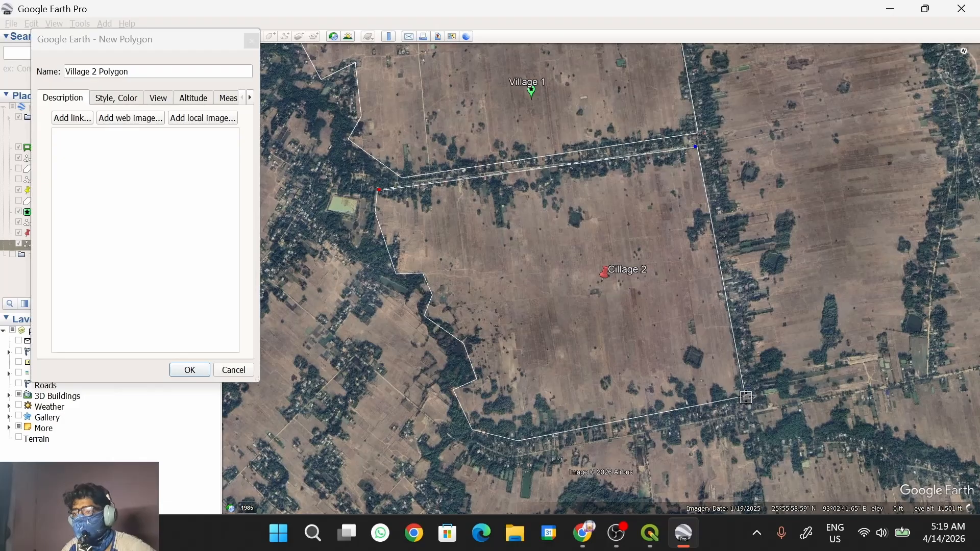
click(743, 393)
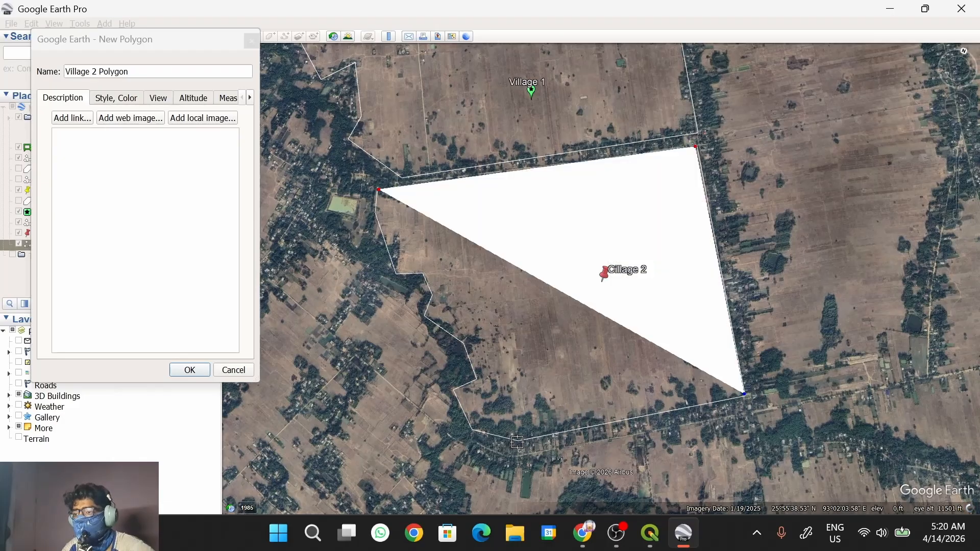
click(517, 442)
click(473, 432)
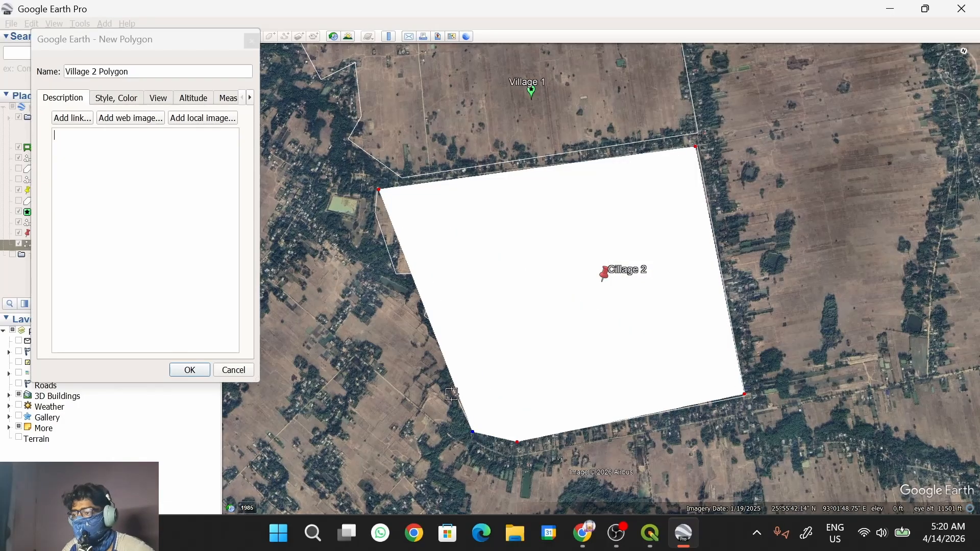
click(451, 391)
click(472, 379)
click(471, 353)
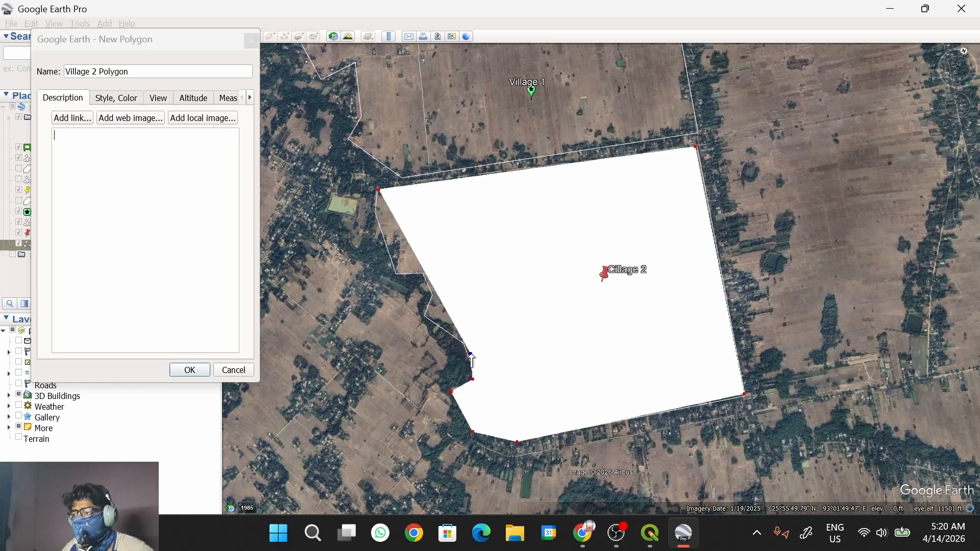
click(462, 344)
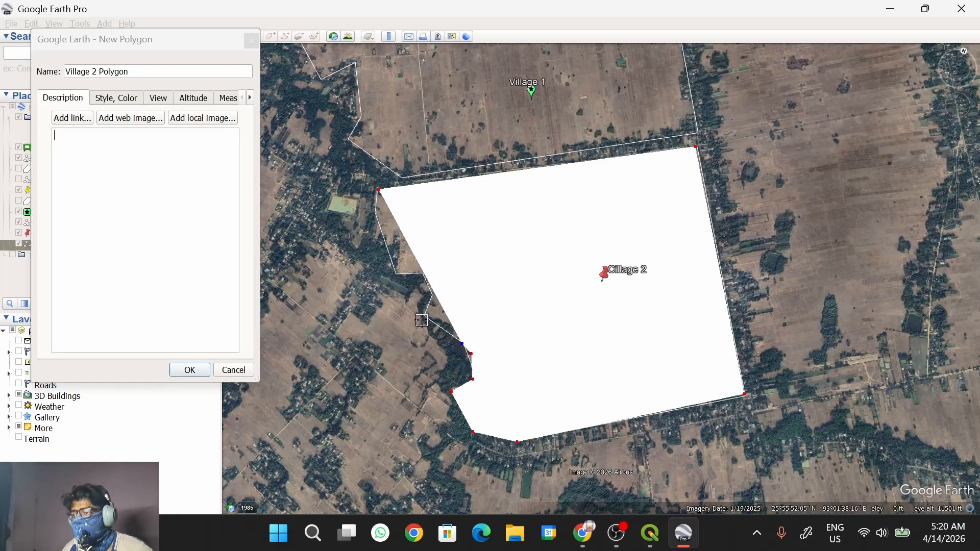
click(423, 319)
click(431, 297)
click(422, 274)
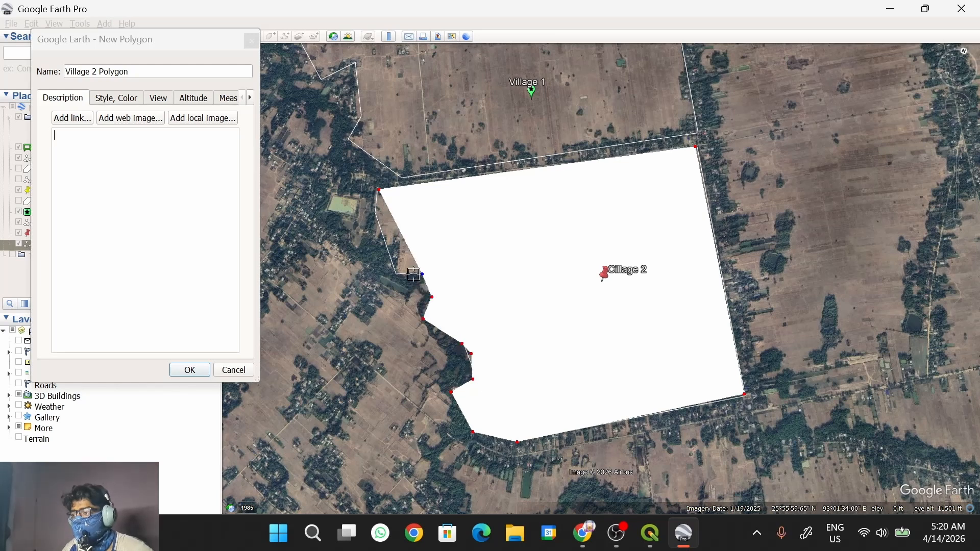
click(398, 275)
click(374, 215)
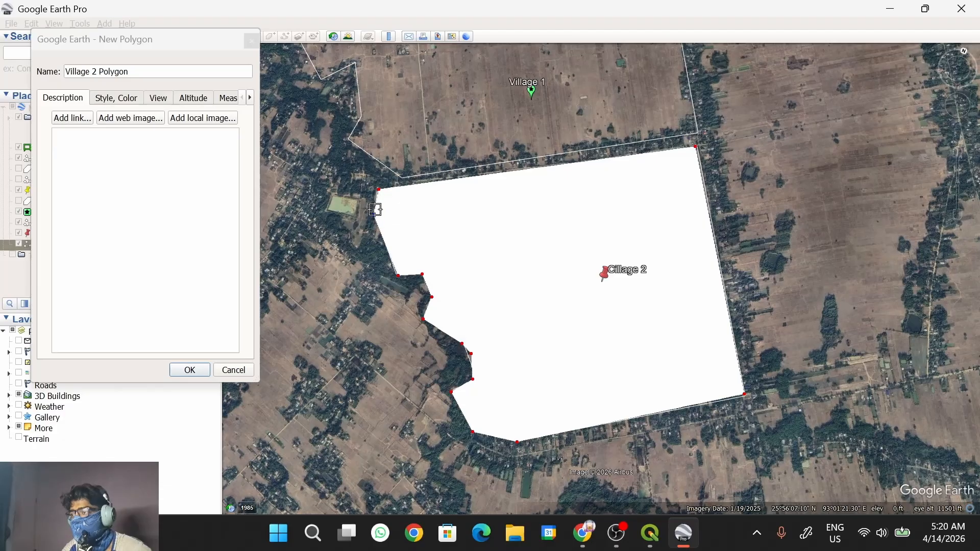
click(378, 189)
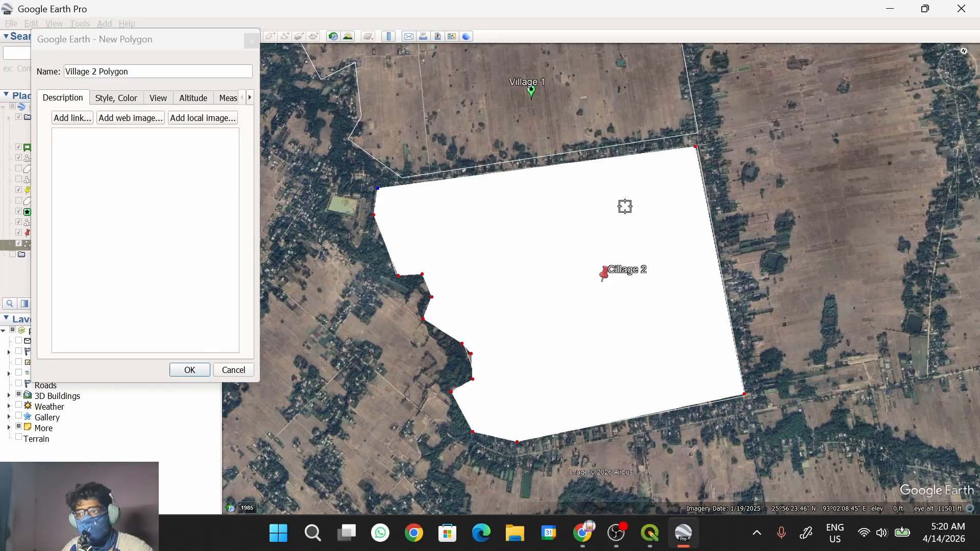
click(203, 367)
- Save the Village 2 Polygon place as a KMZ file in the My Files folder
right_click(152, 254)
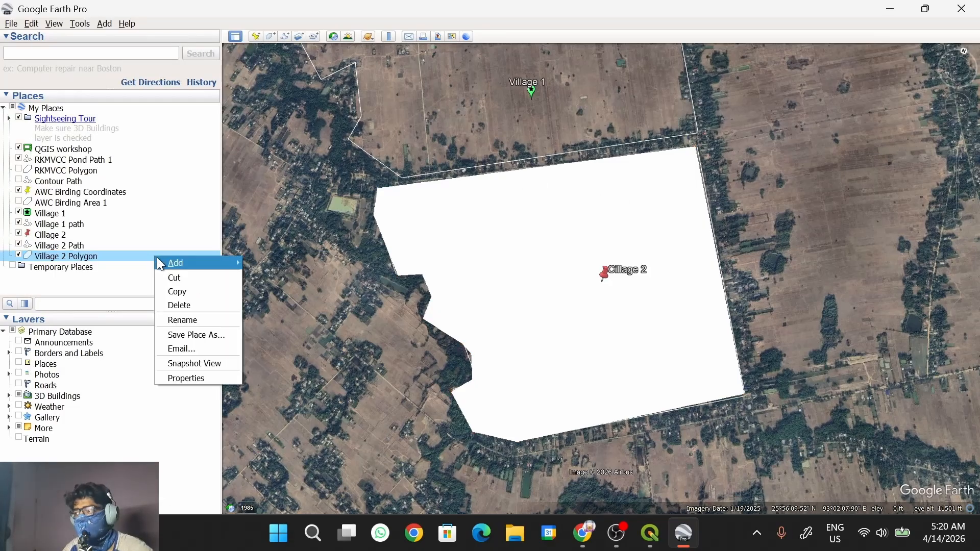
click(203, 333)
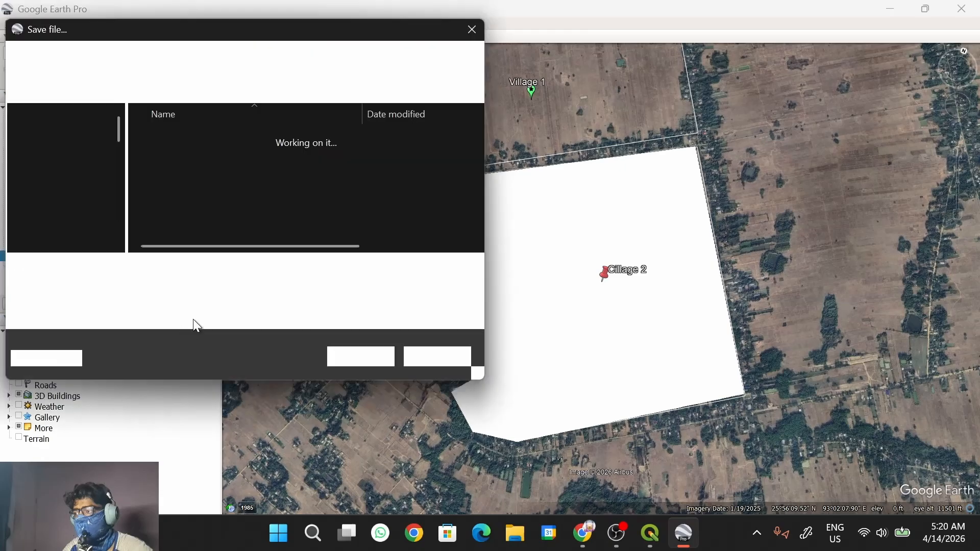
click(367, 357)
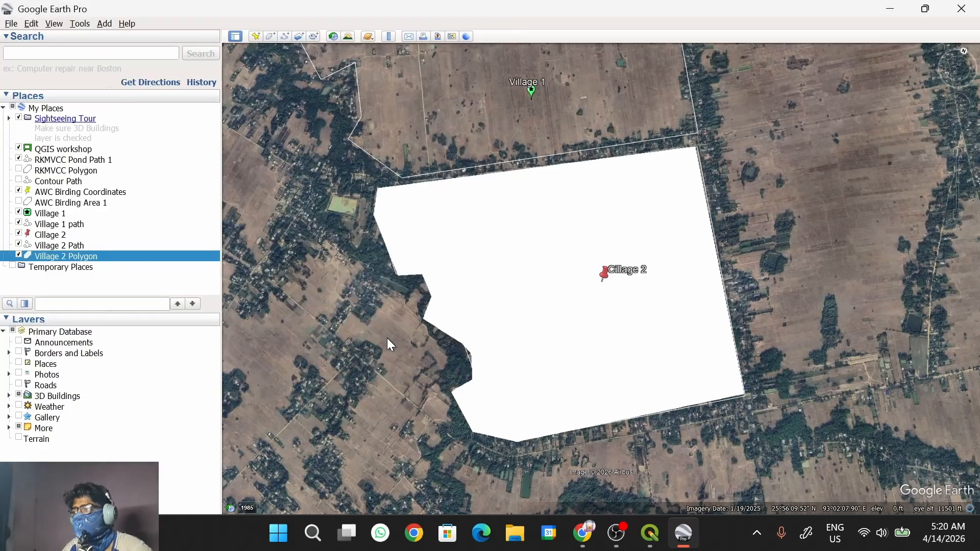
- Switch to QGIS and choose Village 2 Polygon.kmz from the My Files folder as the dataset for a new vector layer
key(alt+Tab)
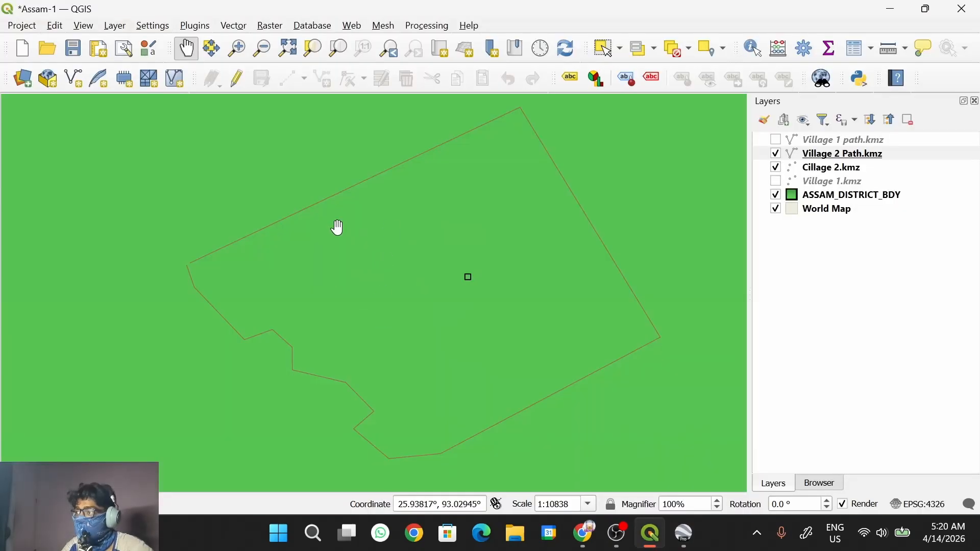
click(114, 25)
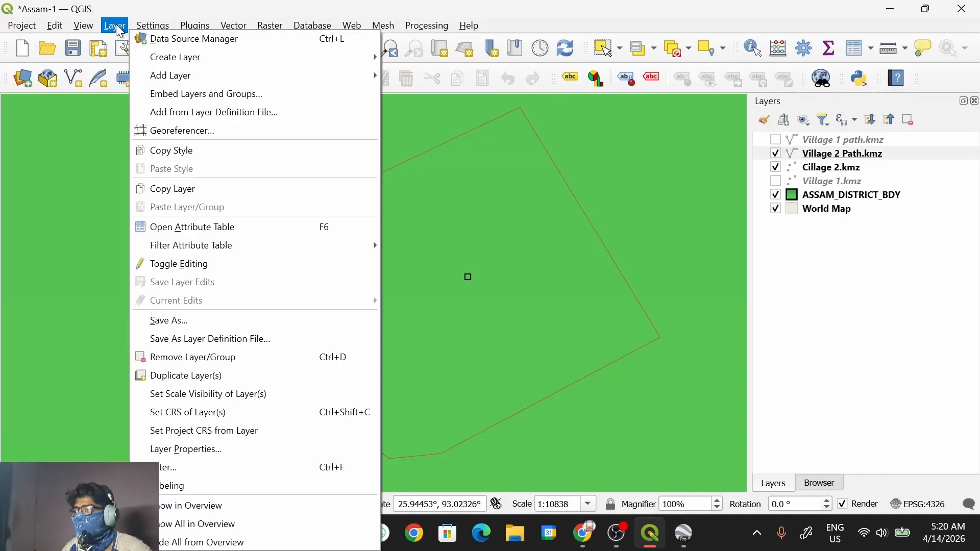
mouse_move(293, 79)
click(411, 75)
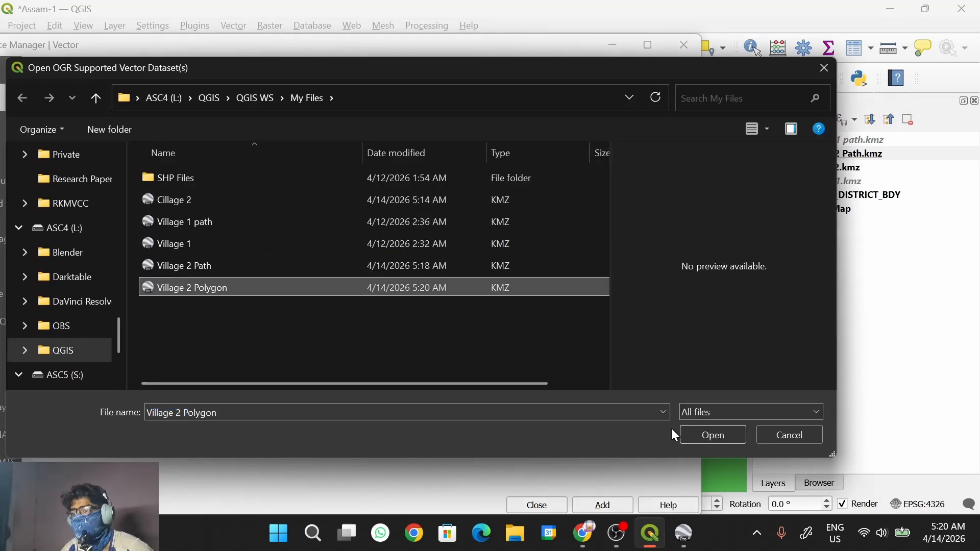
click(684, 435)
- Add the Village 2 Polygon PolygonZ item to the project as a layer and close the data source manager
click(594, 505)
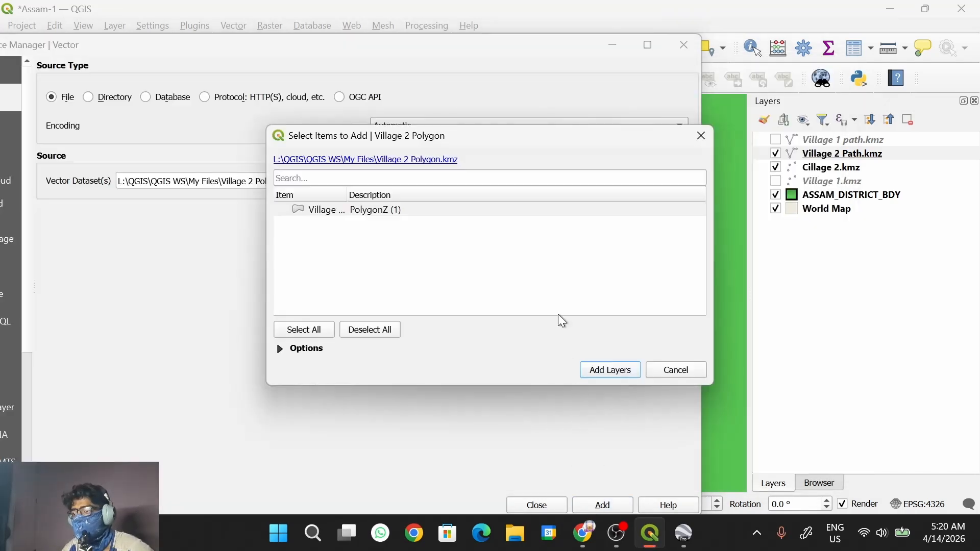
click(575, 210)
click(609, 371)
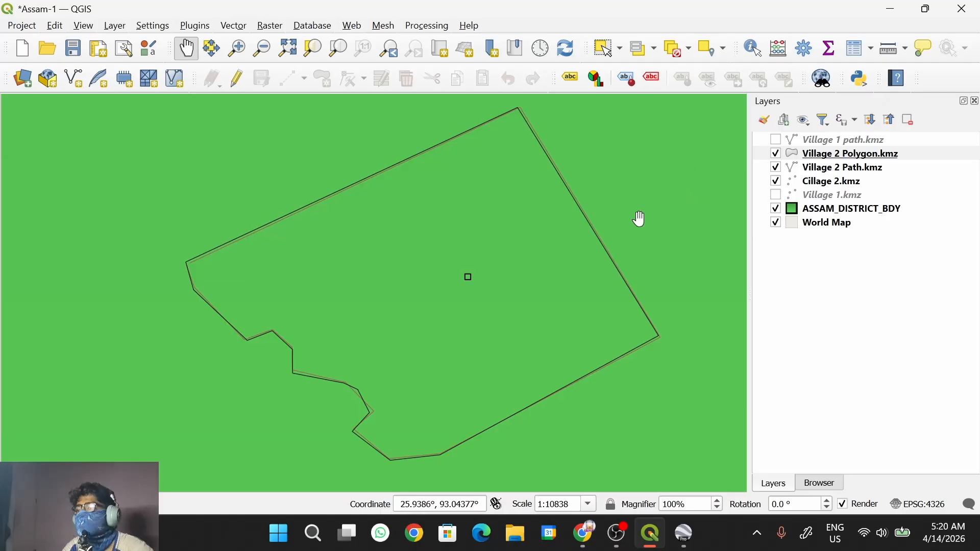
mouse_move(573, 271)
mouse_down()
mouse_move(587, 265)
mouse_move(577, 265)
mouse_up()
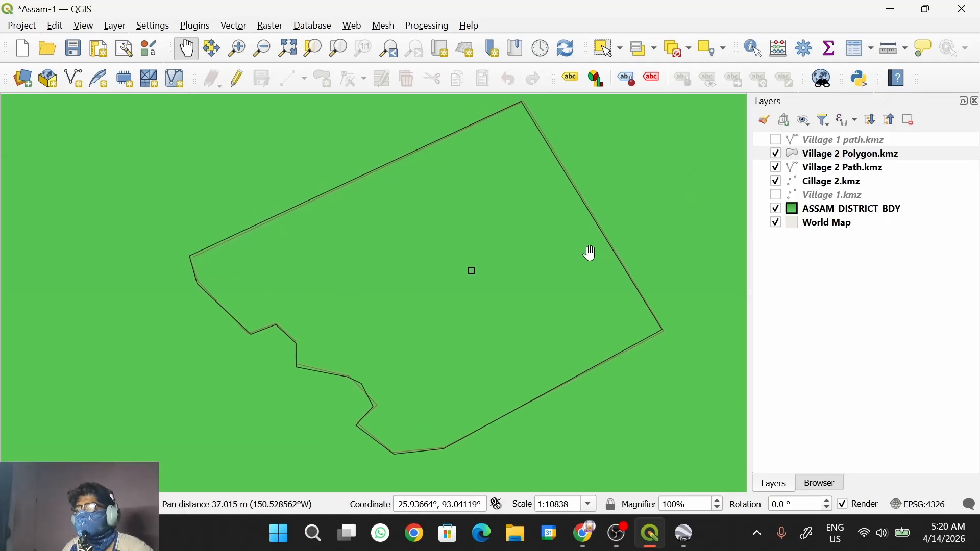
right_click(829, 155)
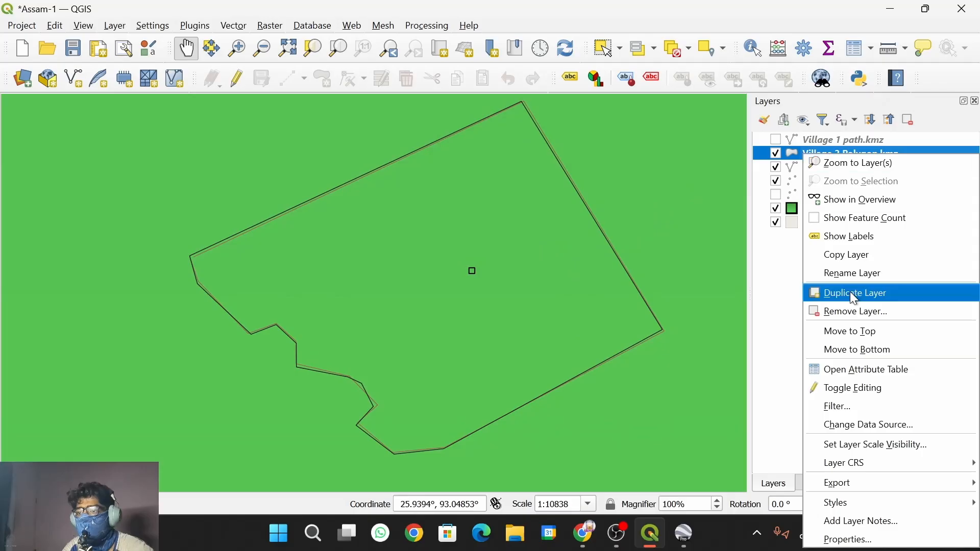
mouse_move(858, 504)
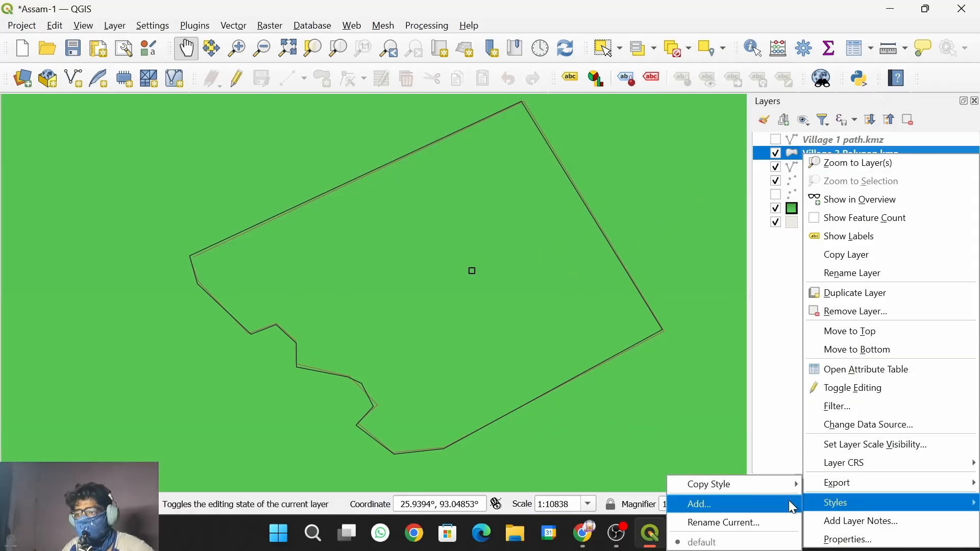
mouse_move(783, 485)
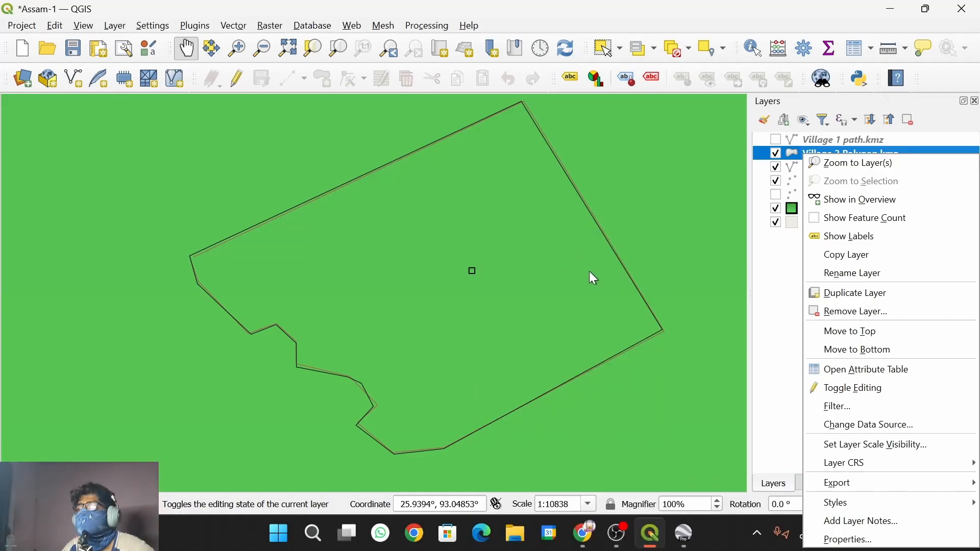
mouse_move(580, 287)
mouse_down()
mouse_move(537, 280)
mouse_move(587, 280)
mouse_move(571, 306)
mouse_move(572, 296)
mouse_up()
- Hide and show the Village 2 Path layer again to compare its line with the Village 2 Polygon outline
click(777, 169)
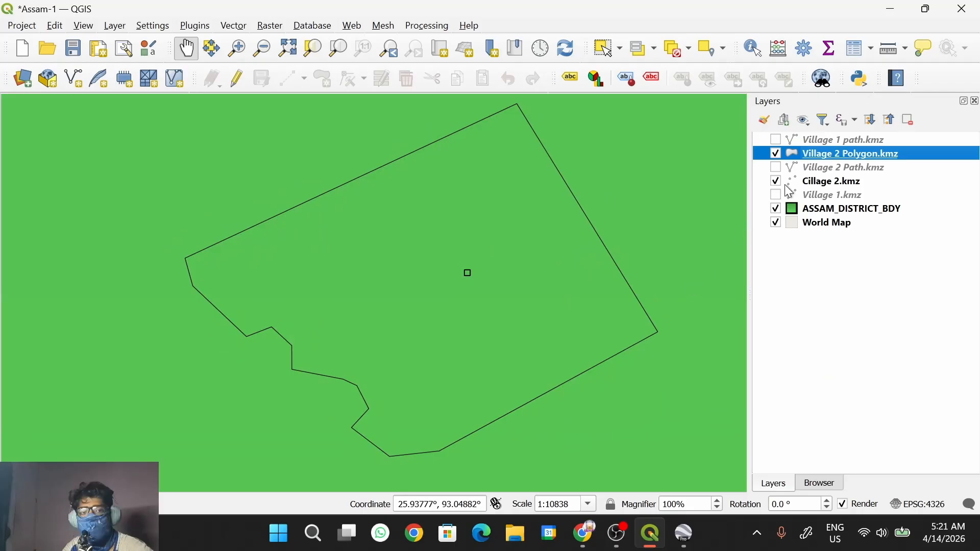
click(776, 169)
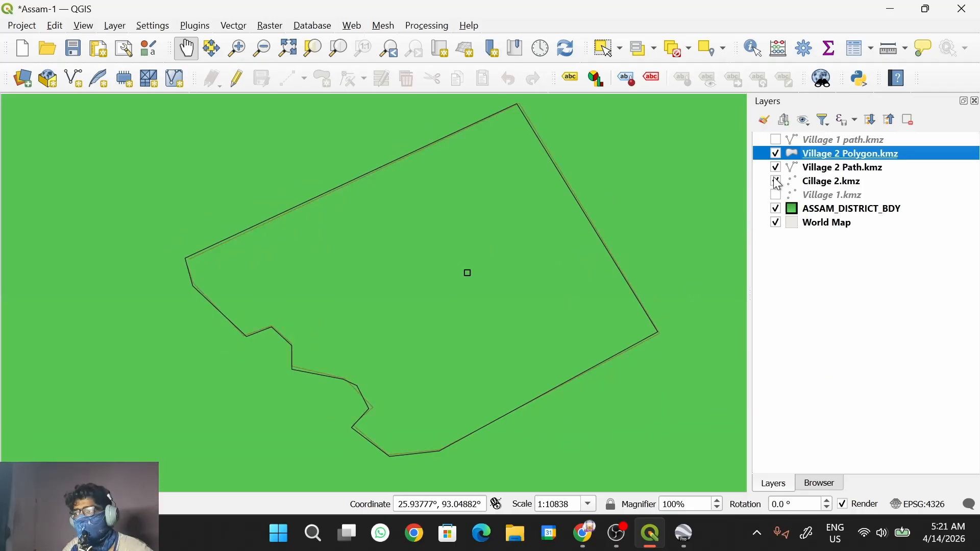
click(777, 182)
drag(651, 250, 623, 245)
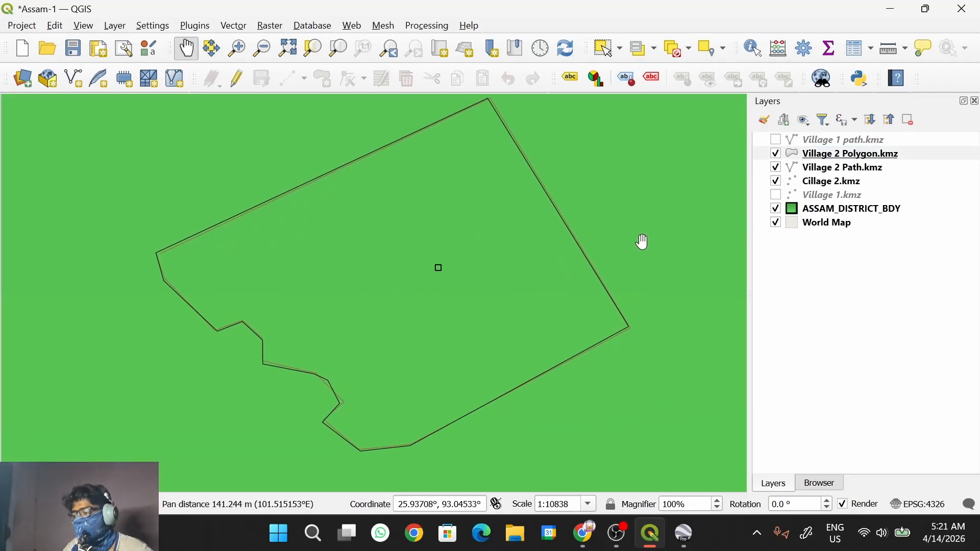
- Open Snipping Tool and capture the Village 2 map together with the layer list, keeping the snip in the minimized window
key(super)
text(sn)
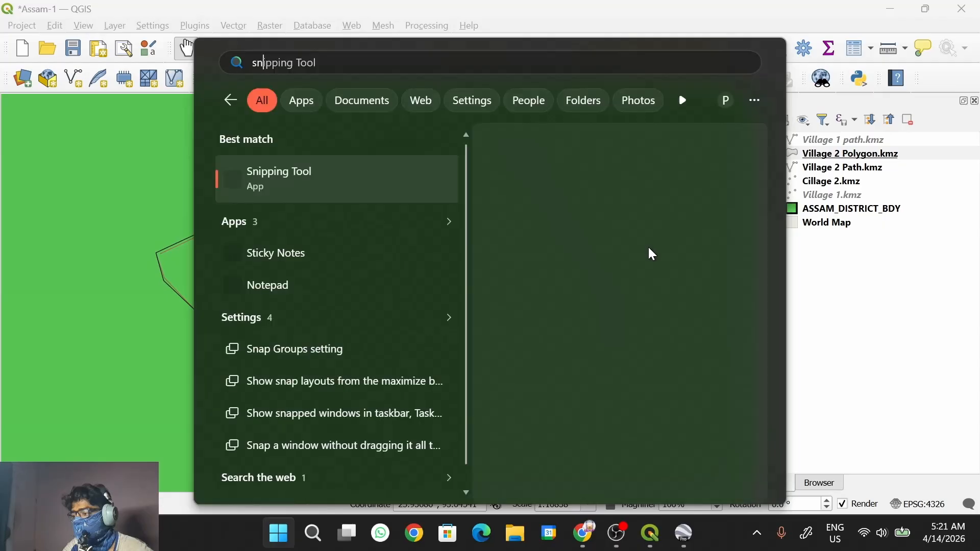
key(Return)
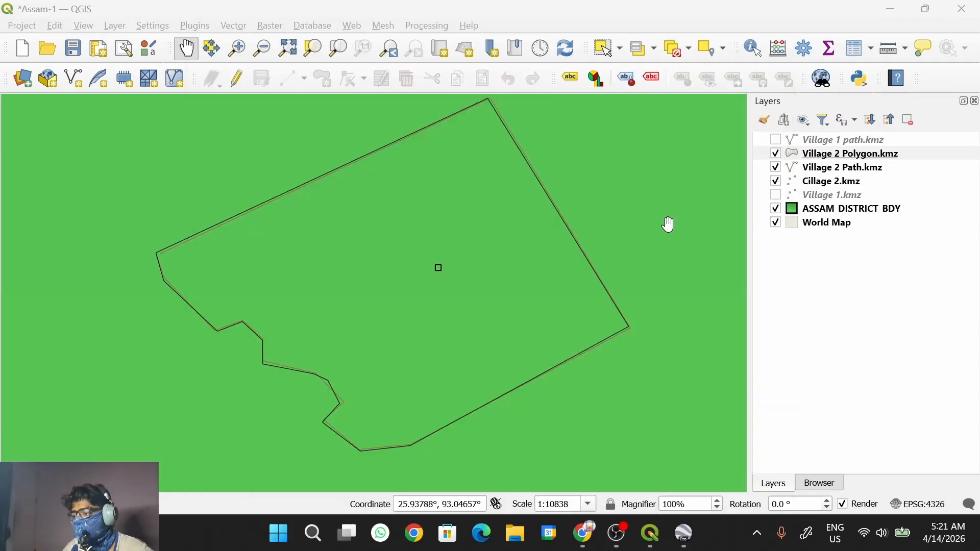
drag(632, 209, 628, 231)
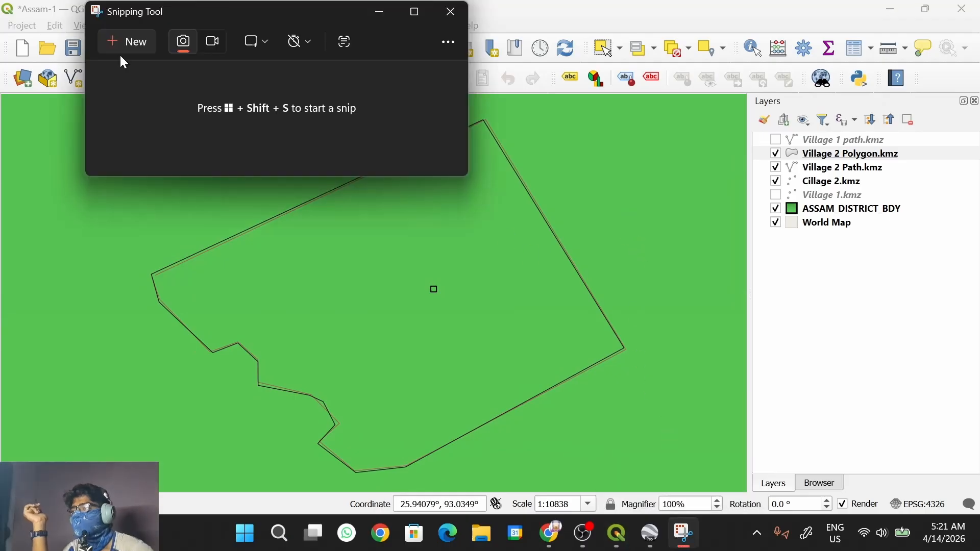
click(123, 40)
drag(90, 95, 942, 483)
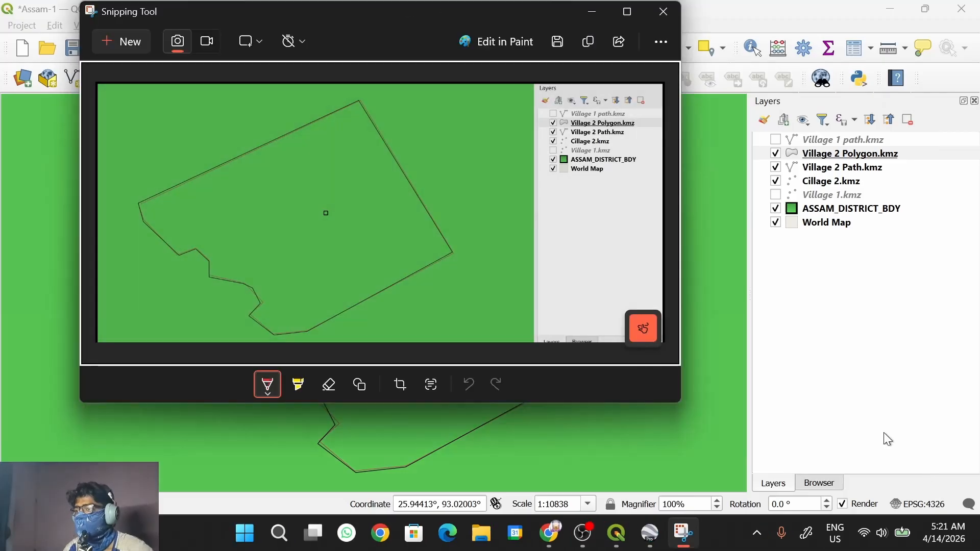
click(592, 11)
right_click(874, 155)
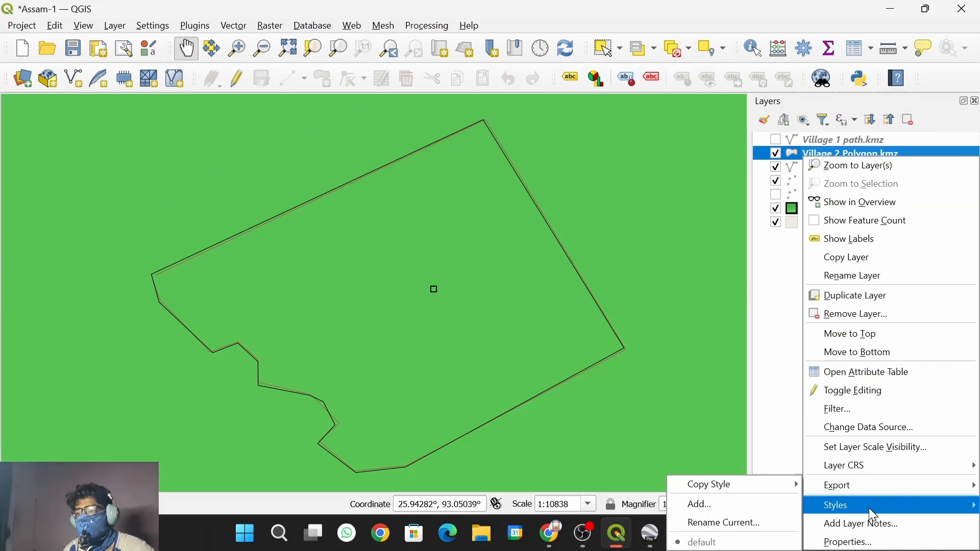
click(766, 506)
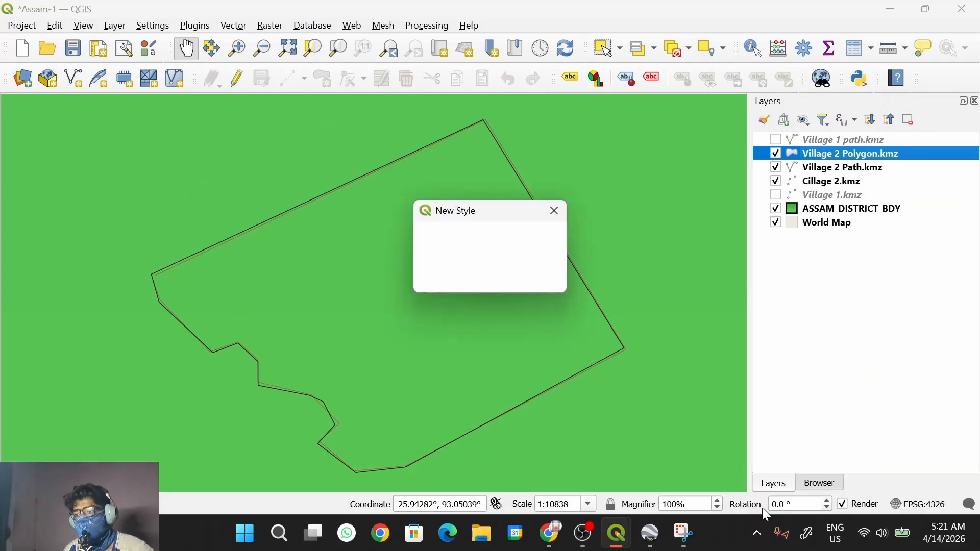
click(543, 278)
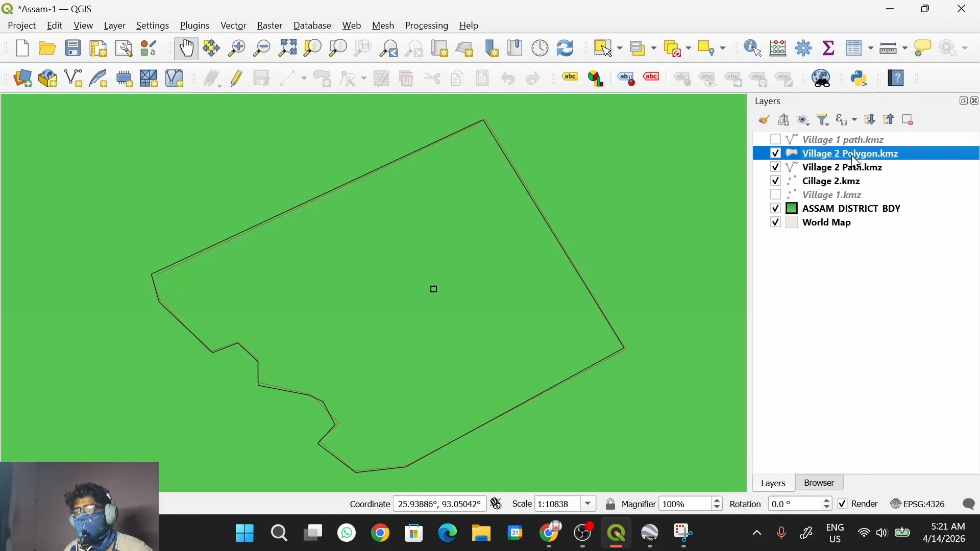
right_click(844, 153)
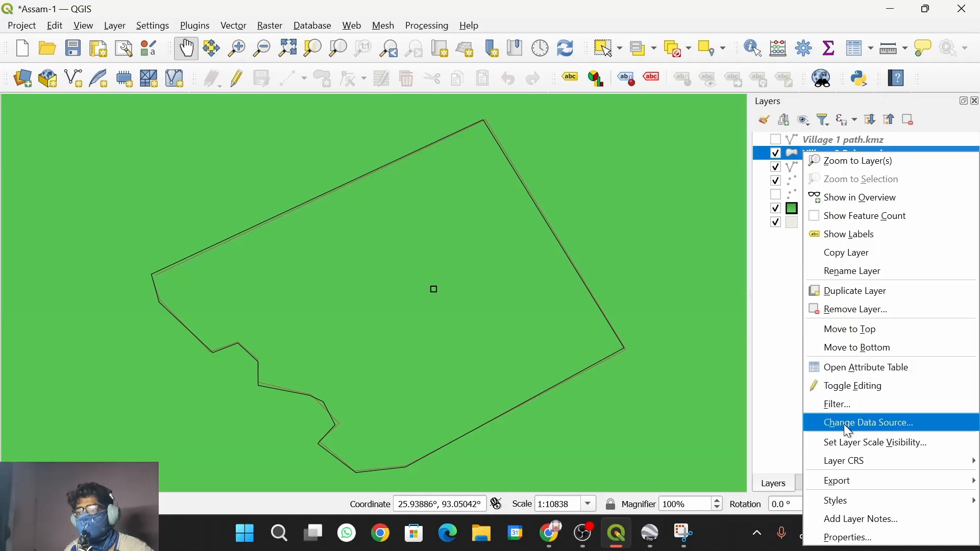
mouse_move(836, 460)
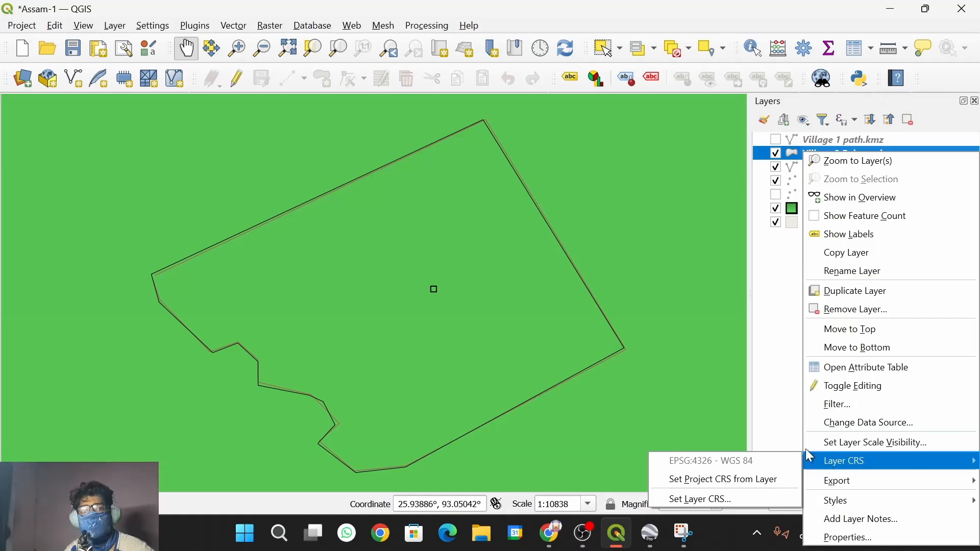
click(771, 406)
- Switch to the Gemini chat in Chrome and paste the Village 2 map snip into the prompt
key(alt+Tab)
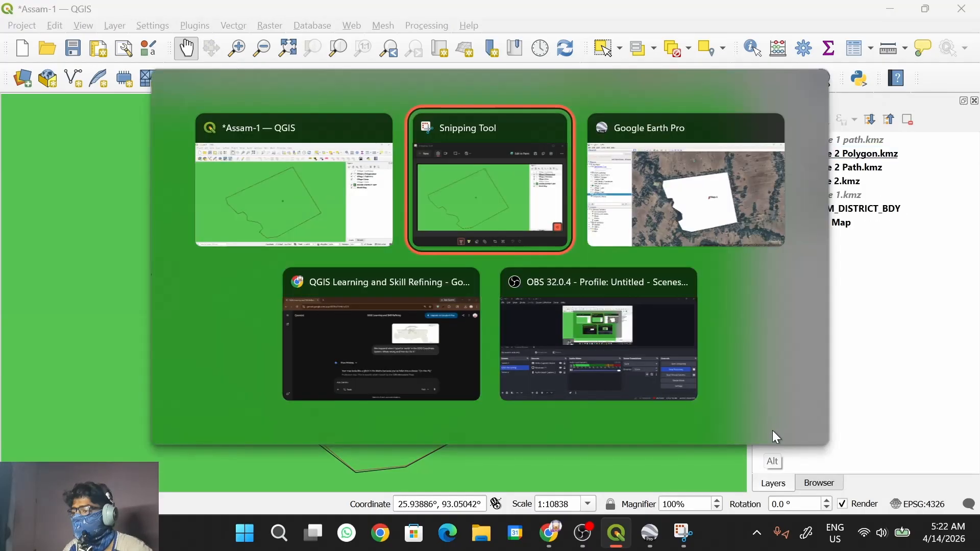
key(alt+Tab)
key(alt+Tab)
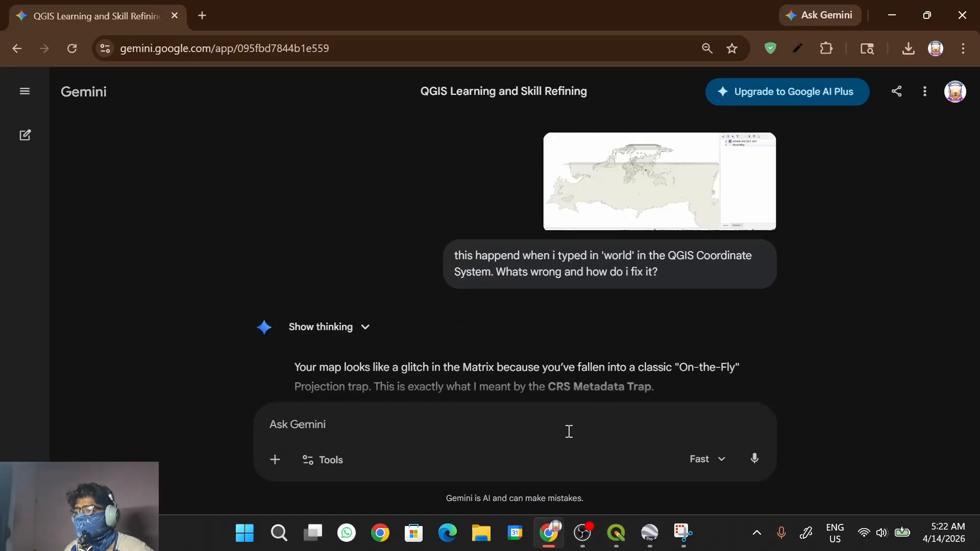
key(ctrl+v)
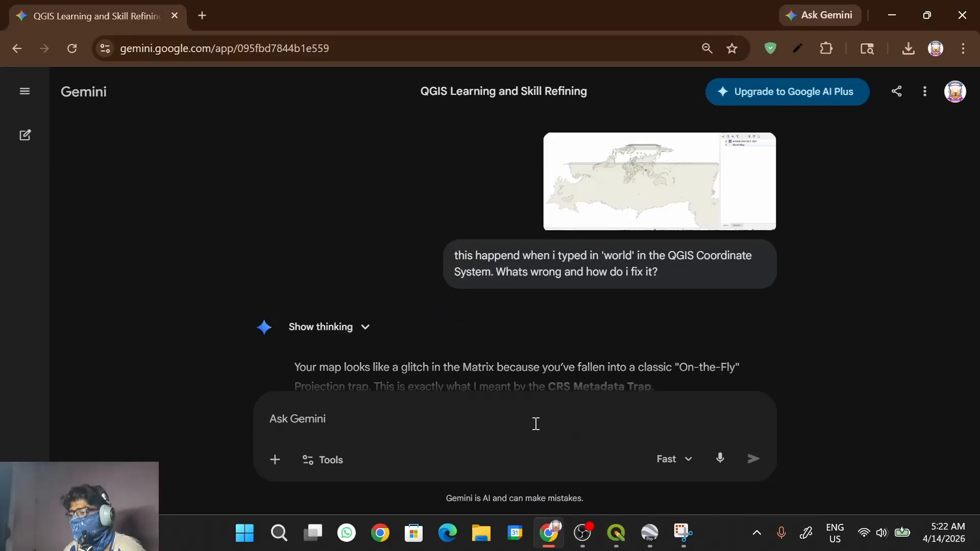
key(ctrl+v)
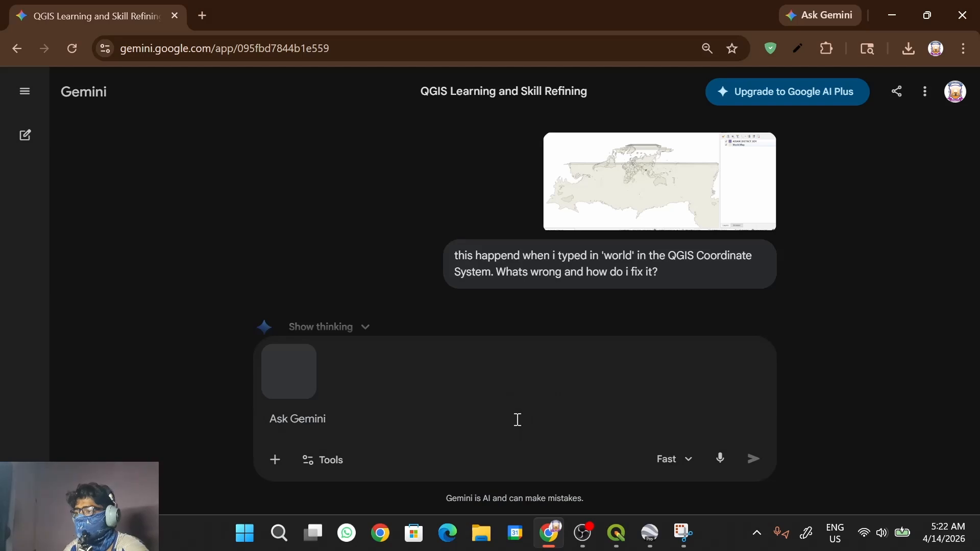
- Ask Gemini "How do i fill colour in this polygon?" along with the attached snip
text(How do i colour this polygon)
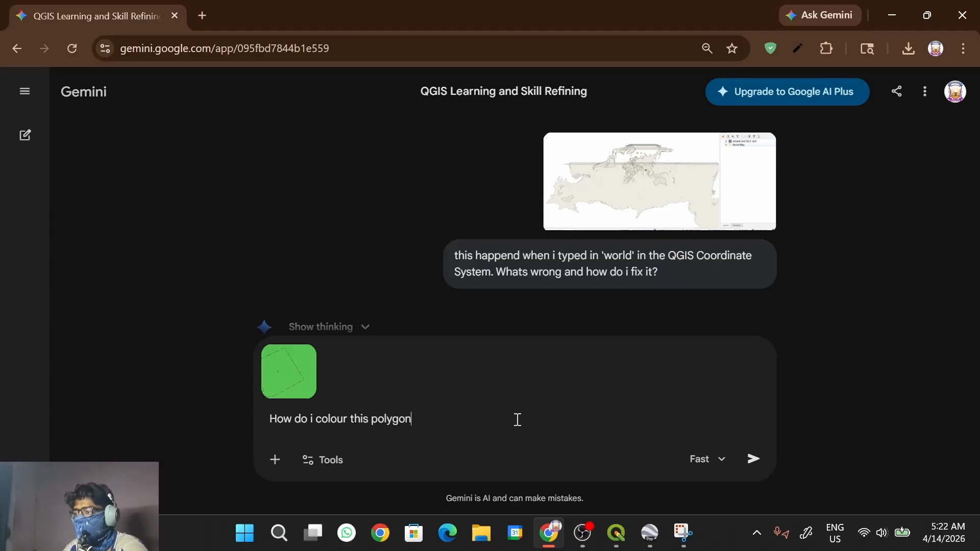
text(fill )
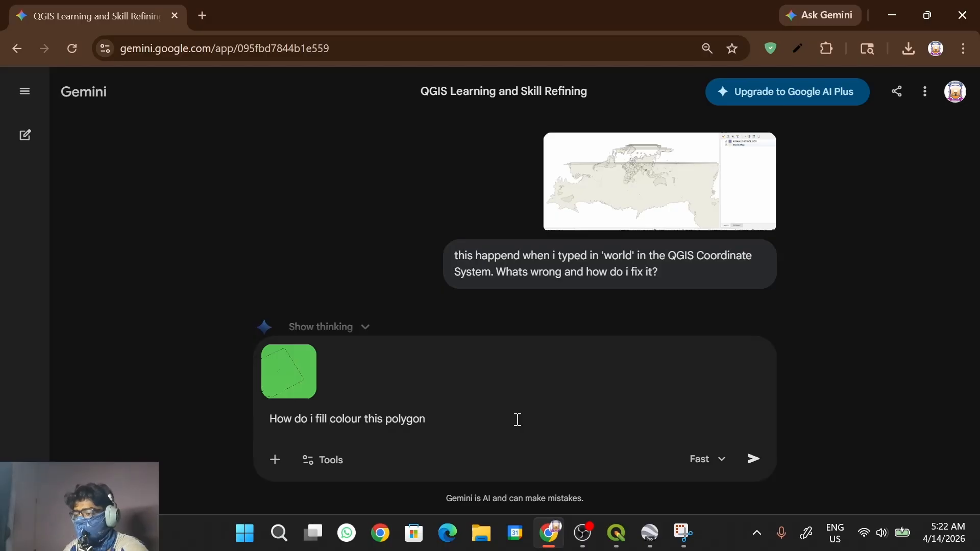
text(in )
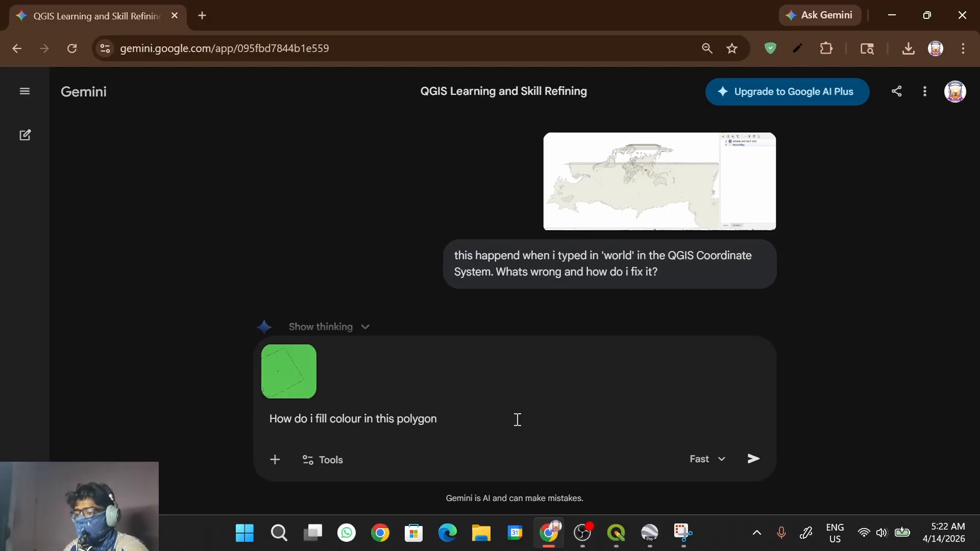
text(?)
key(Return)
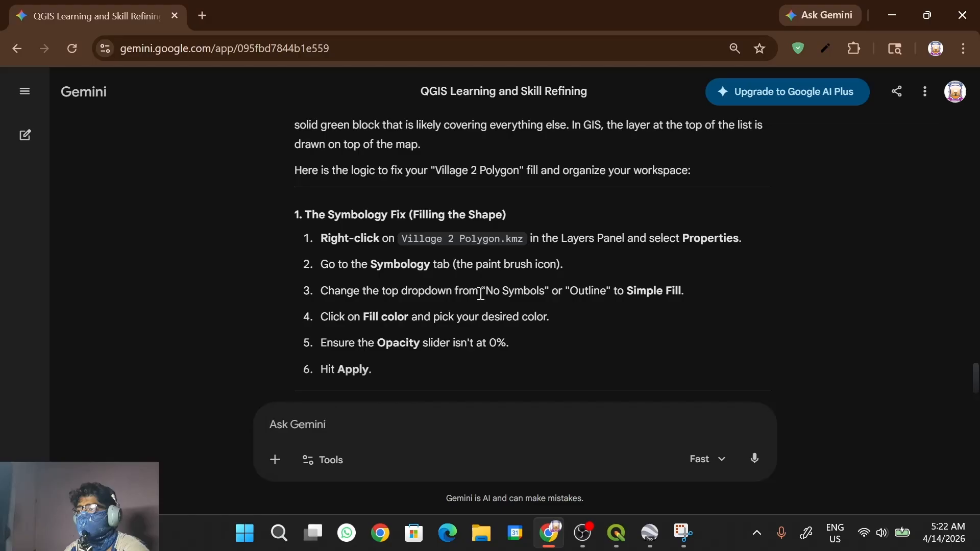
- Switch to QGIS and try to fill the Village 2 Polygon layer by accepting the brown Simple Fill default symbol under Embedded Symbols
key(alt+Tab)
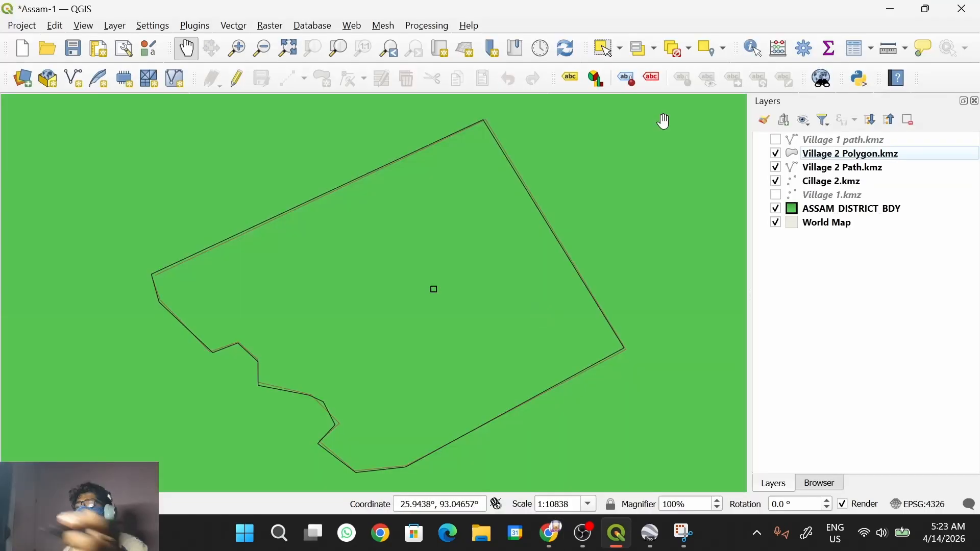
right_click(858, 156)
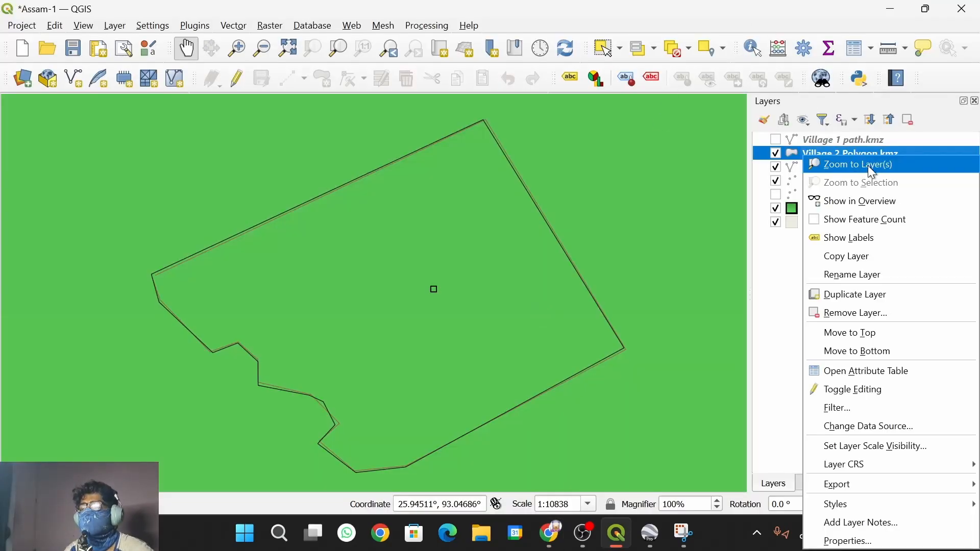
click(856, 542)
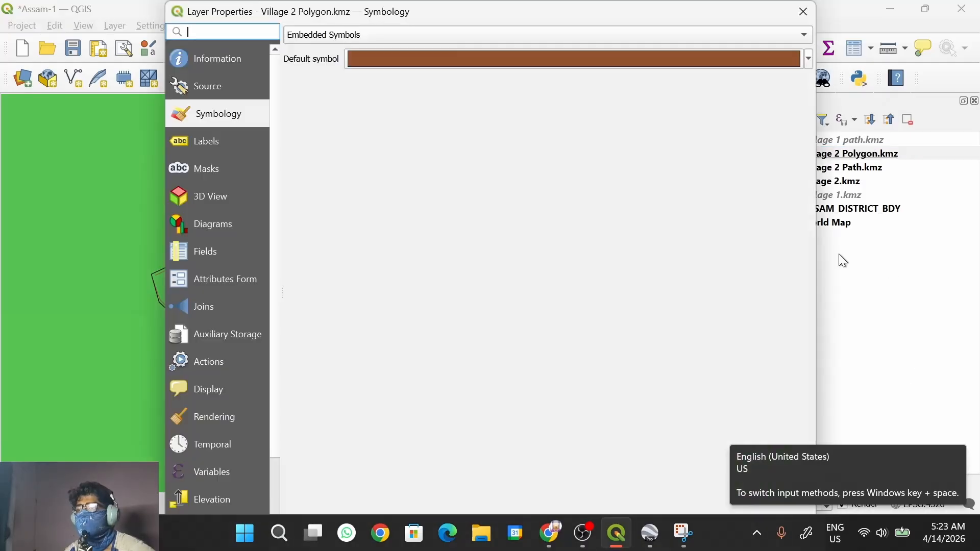
click(489, 61)
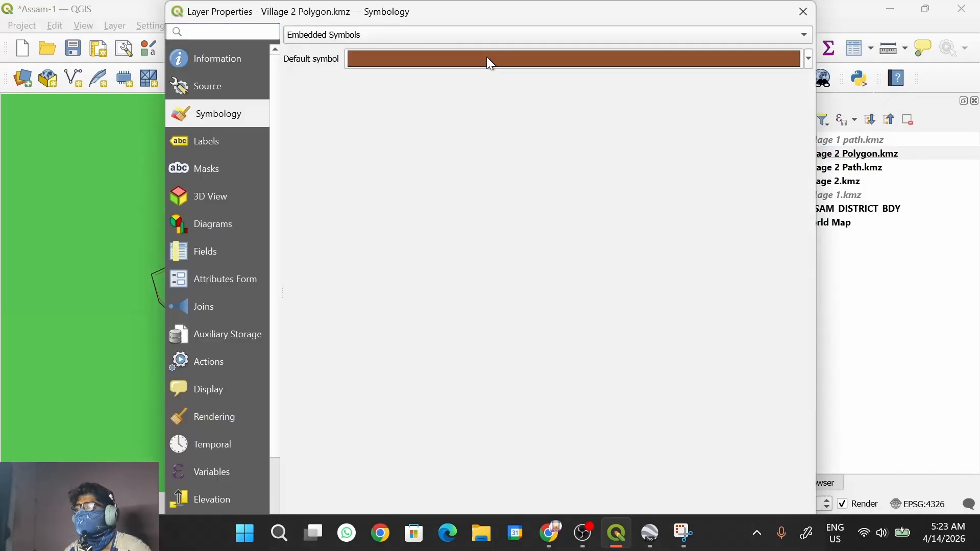
click(522, 70)
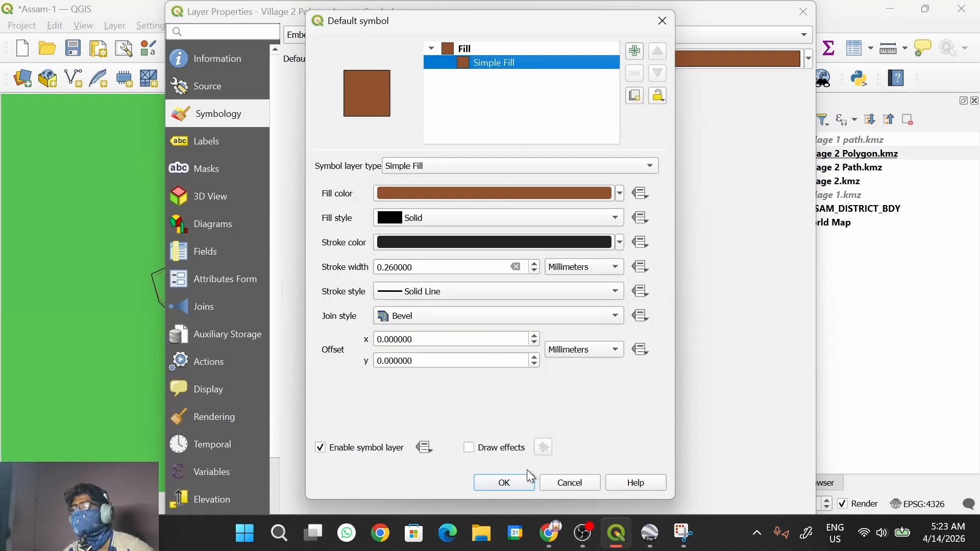
click(520, 483)
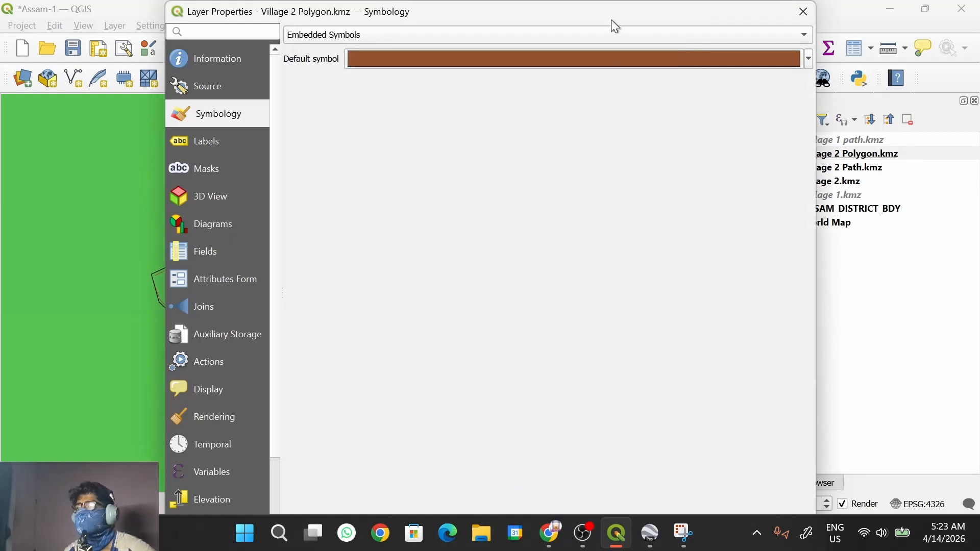
drag(606, 1, 605, 42)
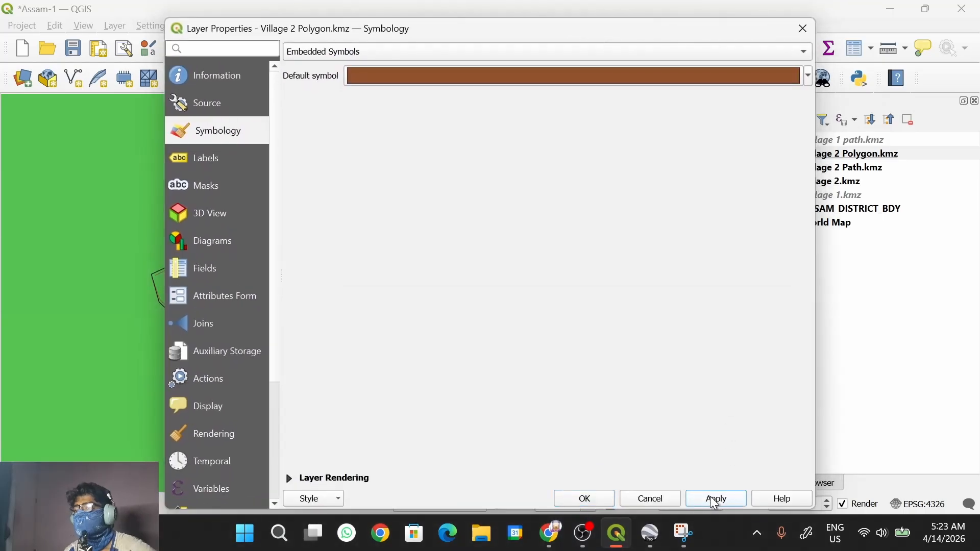
click(601, 497)
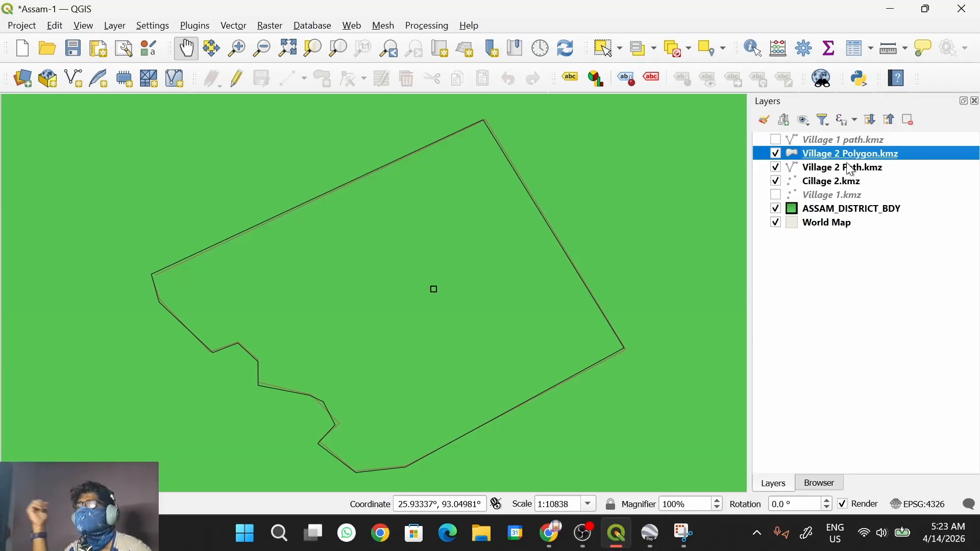
- Hide the Village 2 Path layer and change the Village 2 Polygon layer's symbology from Embedded Symbols to Single Symbol
click(776, 168)
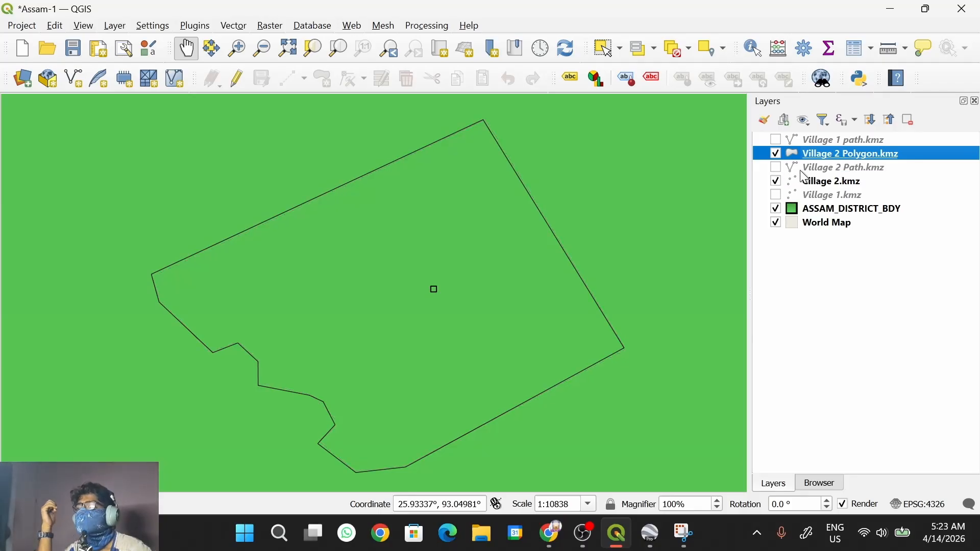
right_click(833, 161)
click(793, 155)
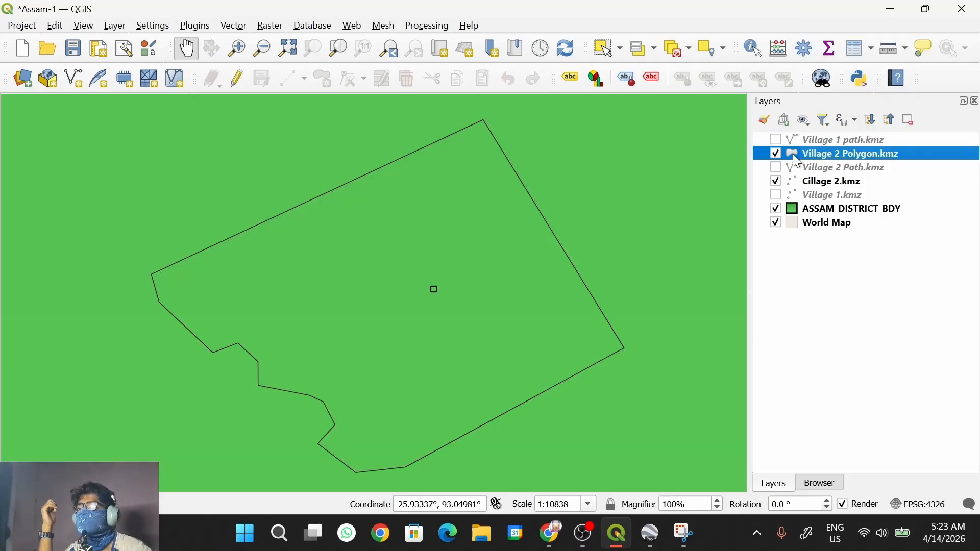
right_click(837, 155)
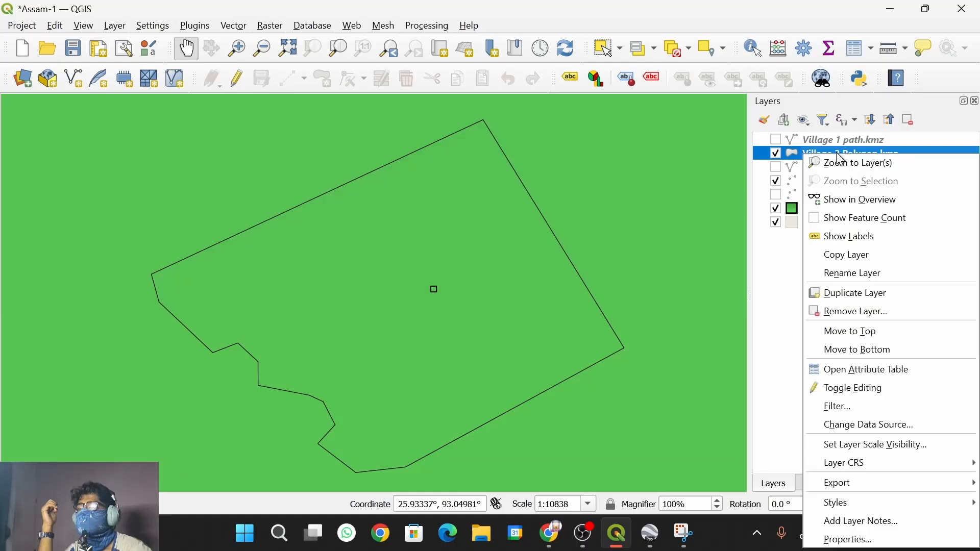
click(853, 539)
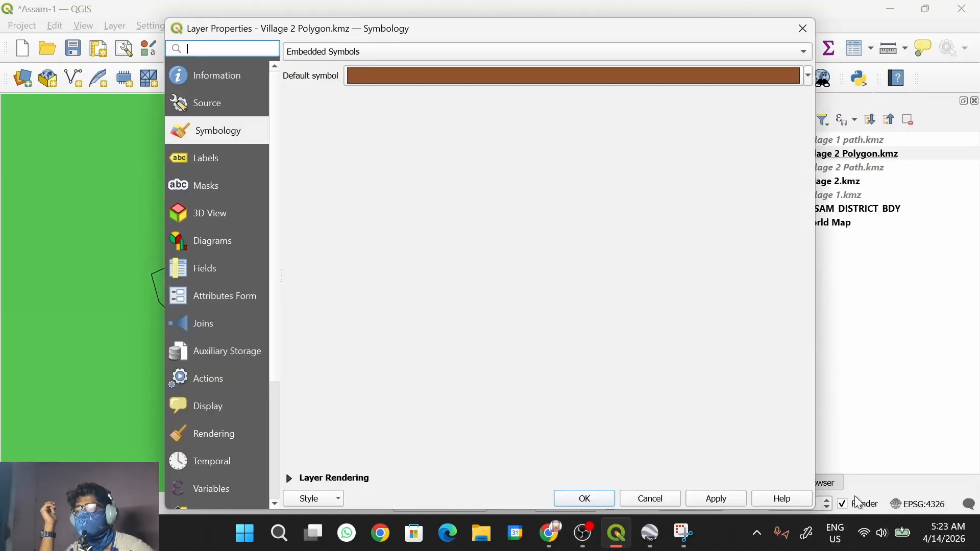
click(681, 51)
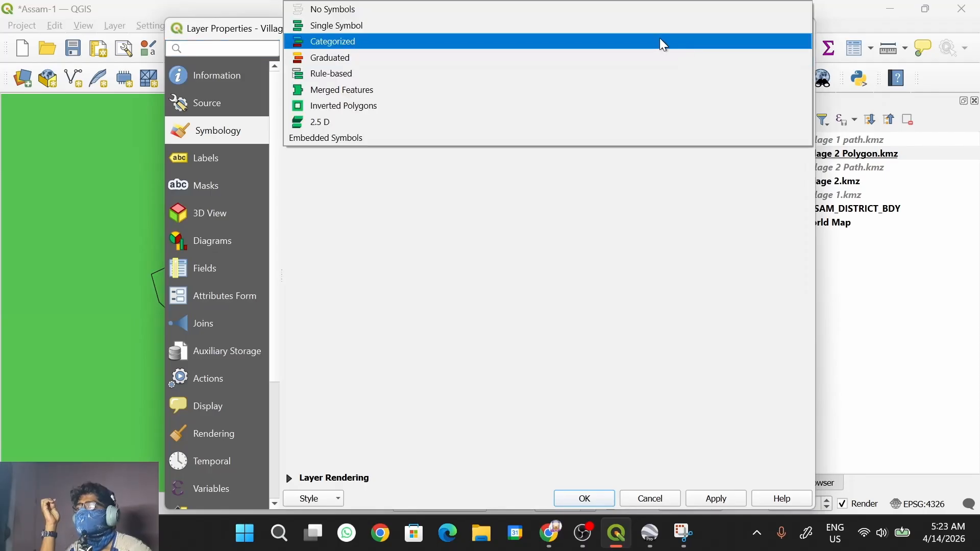
key(Escape)
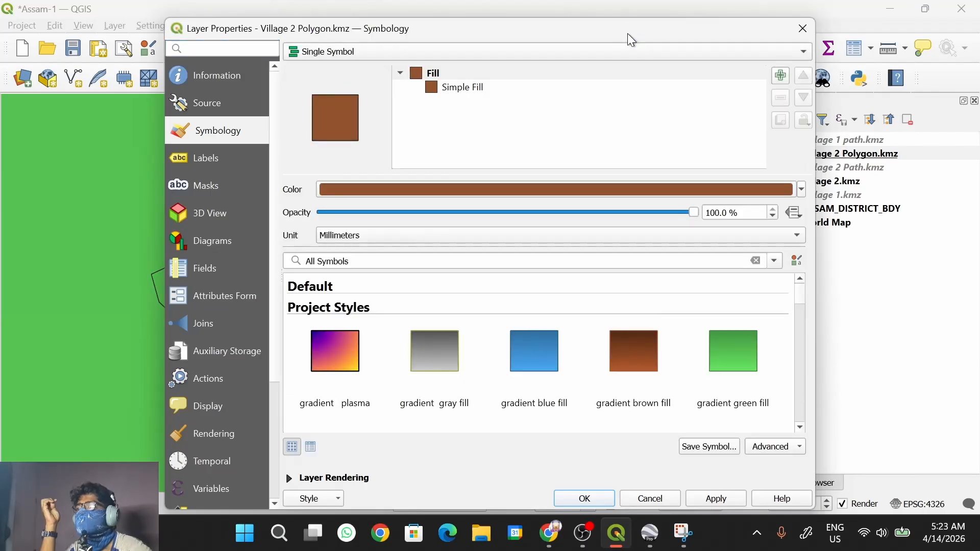
- Reread Gemini's polygon fill instructions and check the renderer choices in QGIS, keeping Single Symbol for the Village 2 Polygon layer
key(alt+Tab)
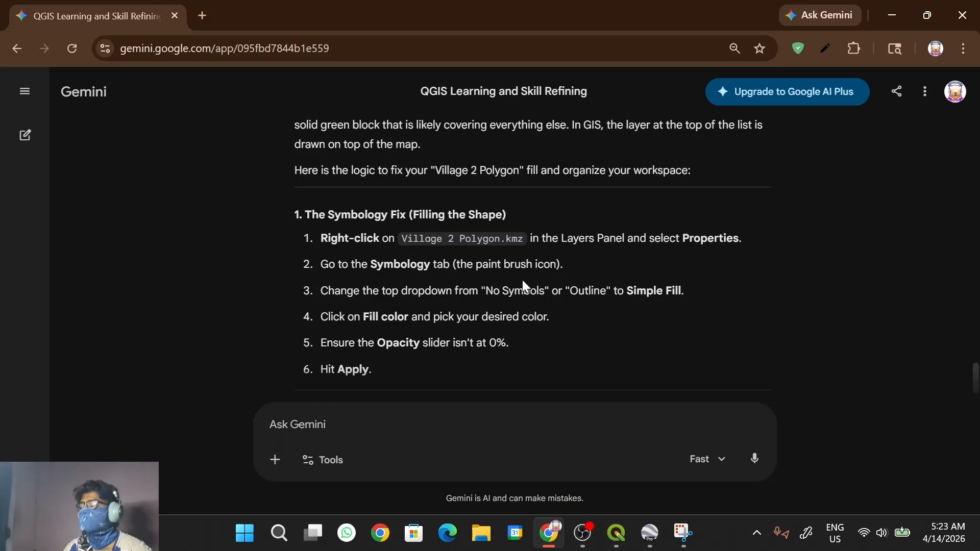
scroll(522, 279, down, 1)
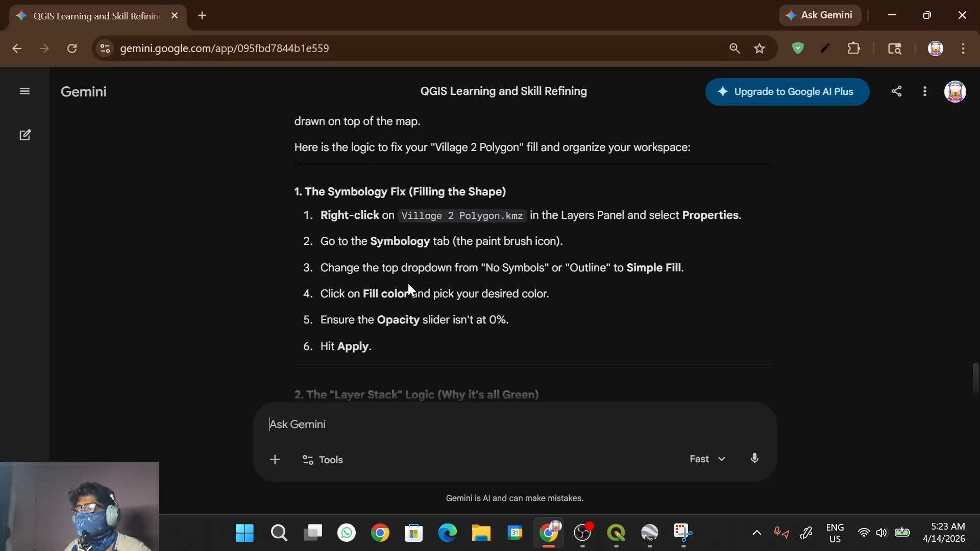
scroll(500, 294, down, 1)
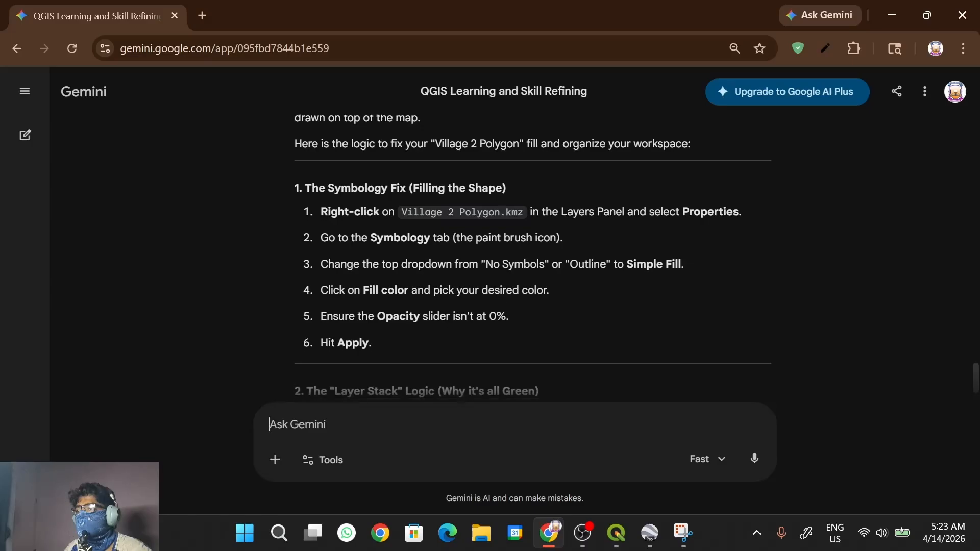
key(alt+Tab)
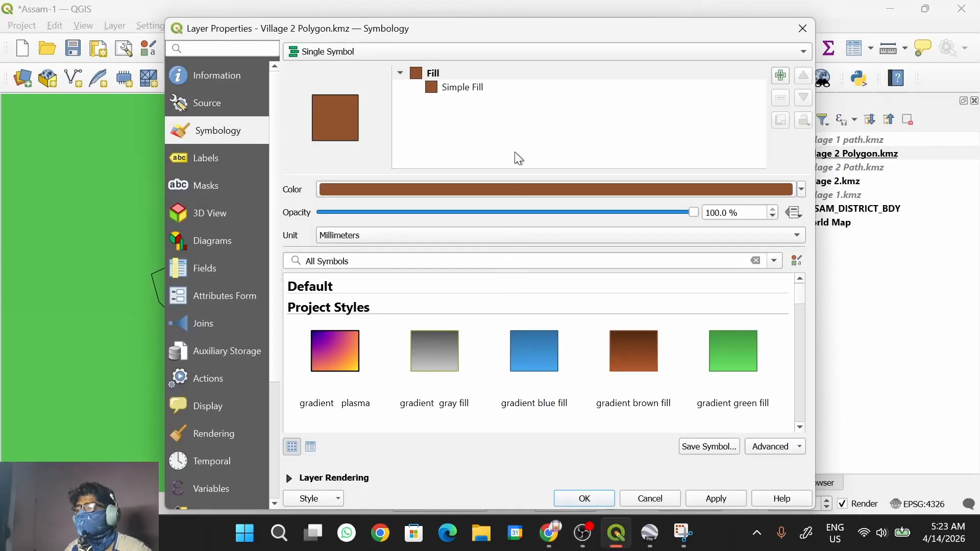
click(515, 51)
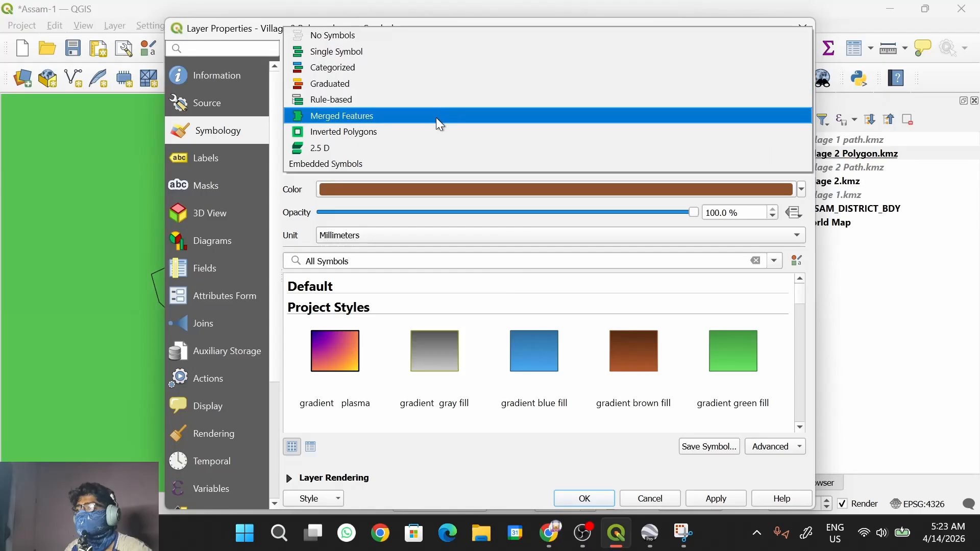
click(447, 43)
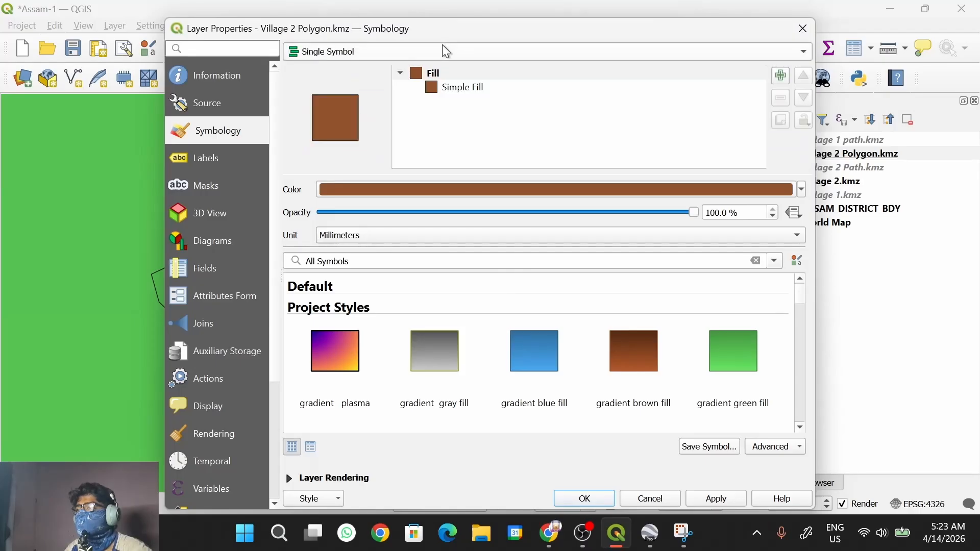
- Apply the gradient blue fill preset to the Village 2 Polygon layer and close its properties
click(538, 348)
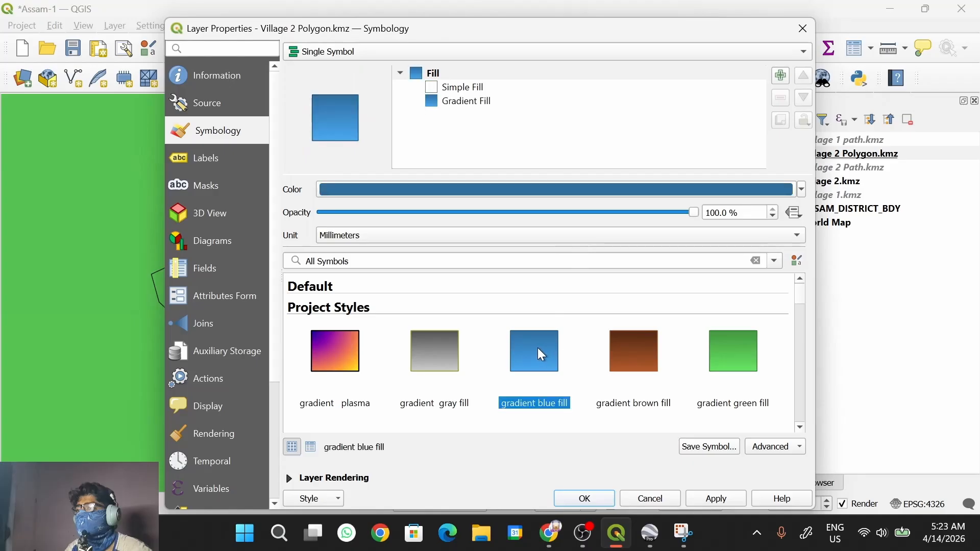
click(491, 100)
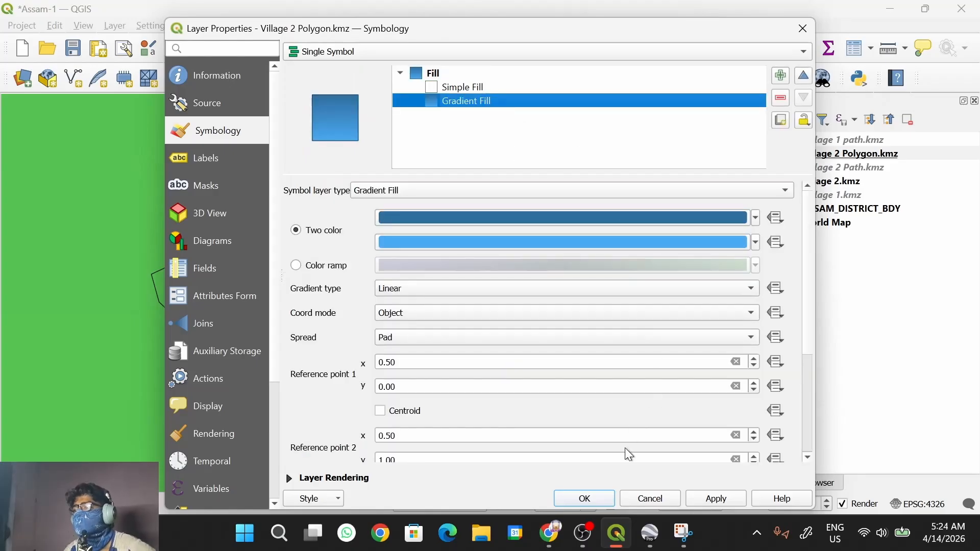
click(705, 502)
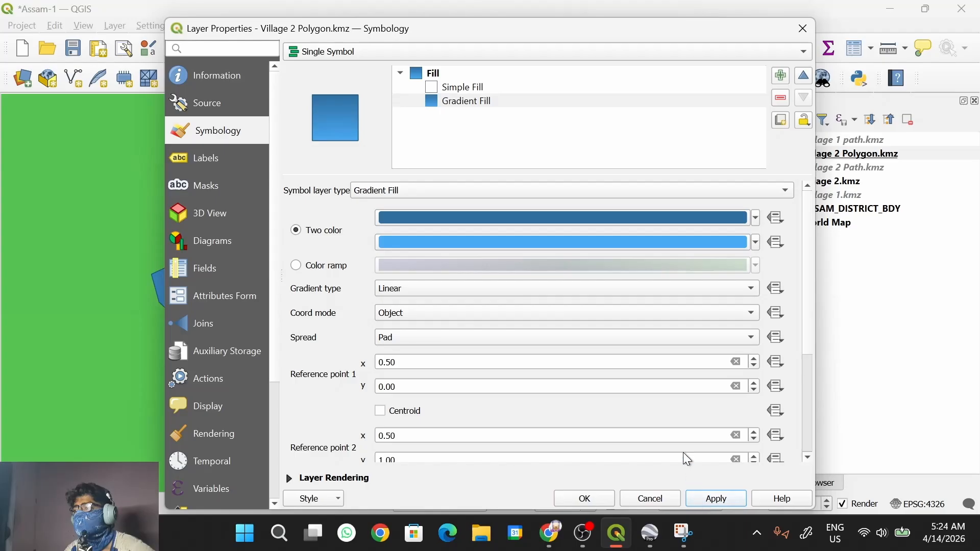
click(594, 502)
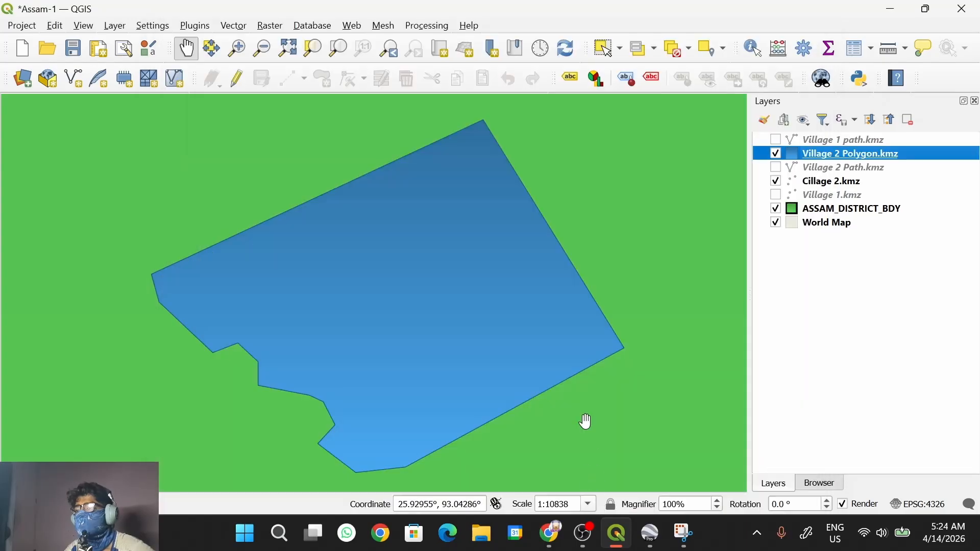
- Show the Village 2 Path layer and change its symbology from Embedded Symbols to Single Symbol, selecting its Simple Line symbol layer
drag(501, 361, 603, 313)
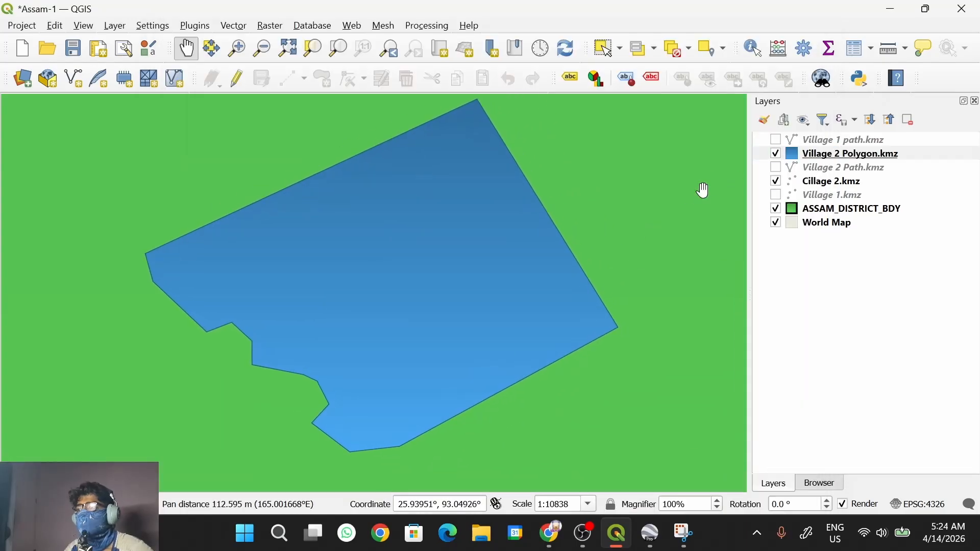
click(777, 160)
click(776, 167)
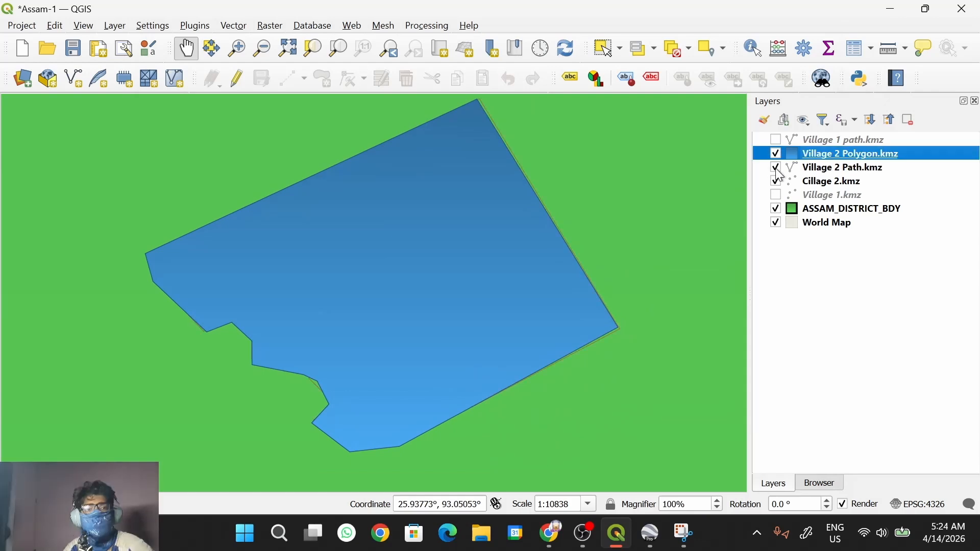
right_click(826, 169)
click(830, 390)
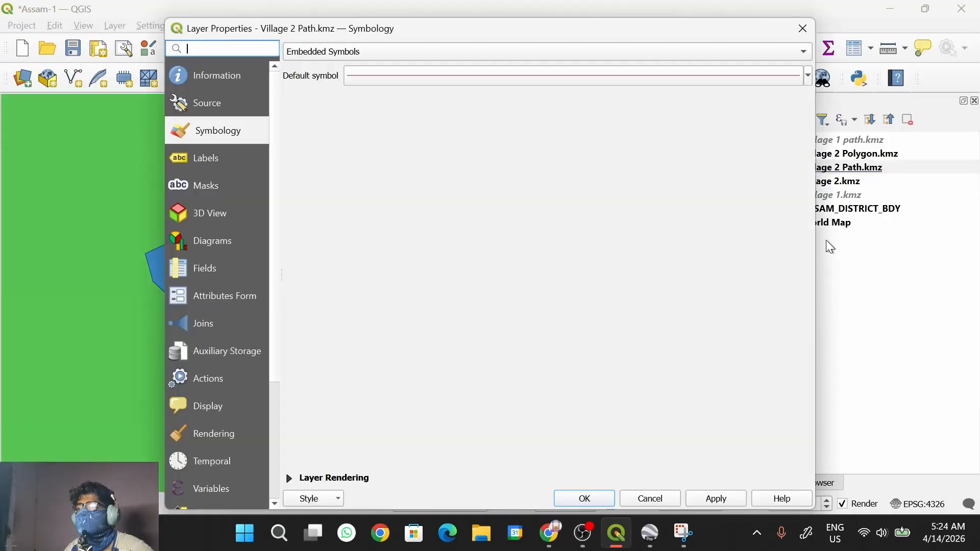
click(400, 51)
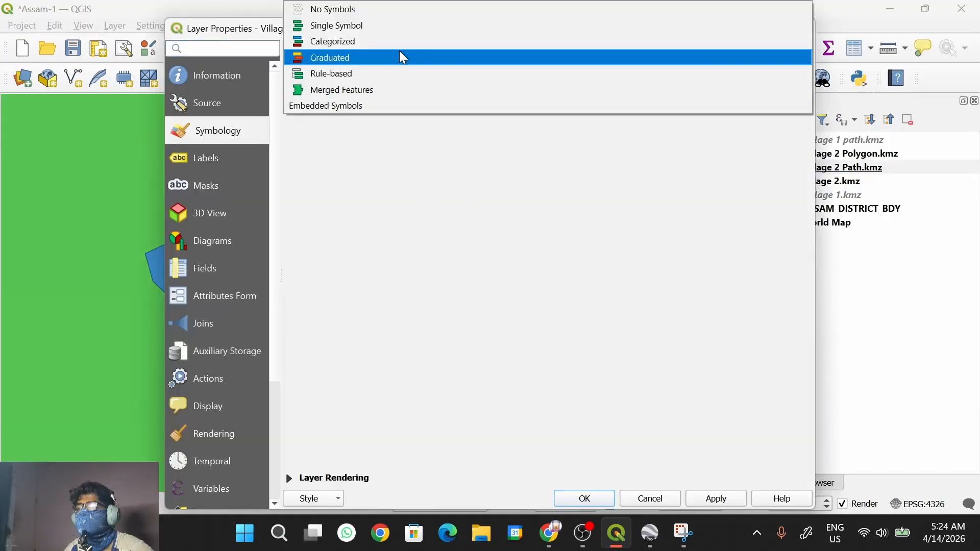
click(401, 26)
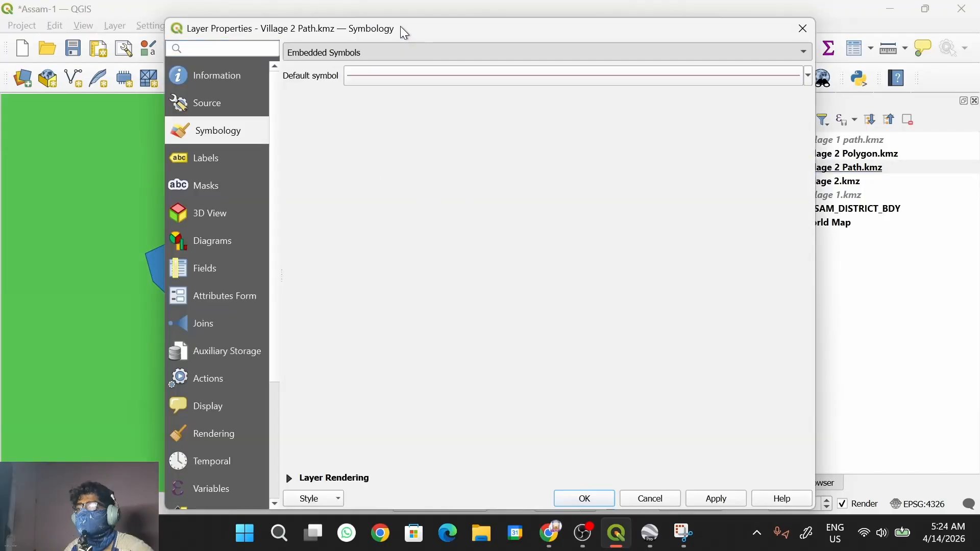
click(486, 89)
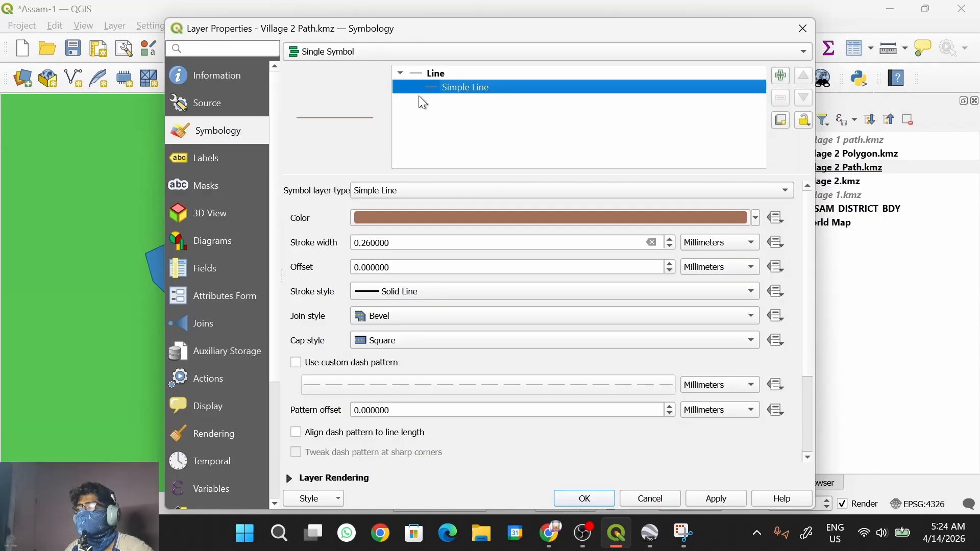
- Set the Village 2 Path line color to orange-red #ff3800 and accept the layer properties
click(429, 227)
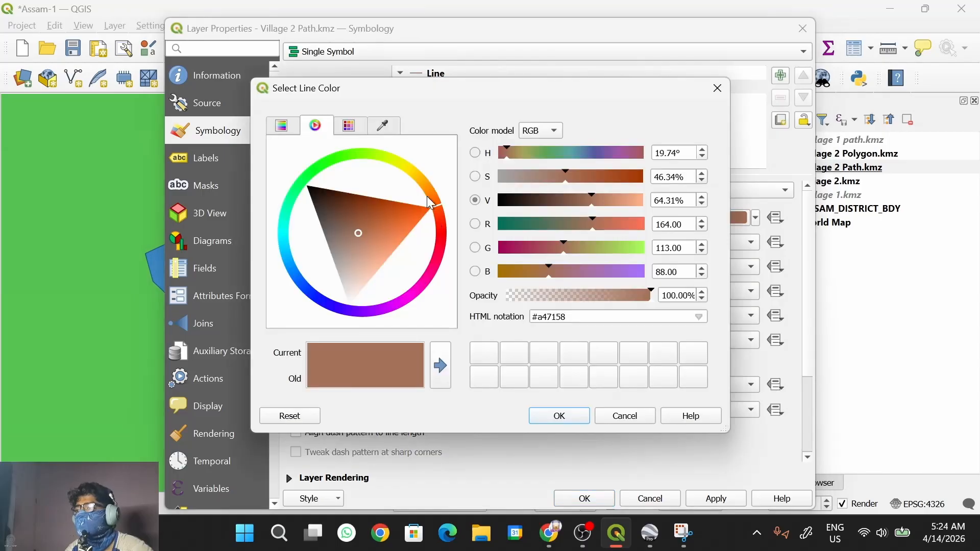
drag(427, 197, 443, 225)
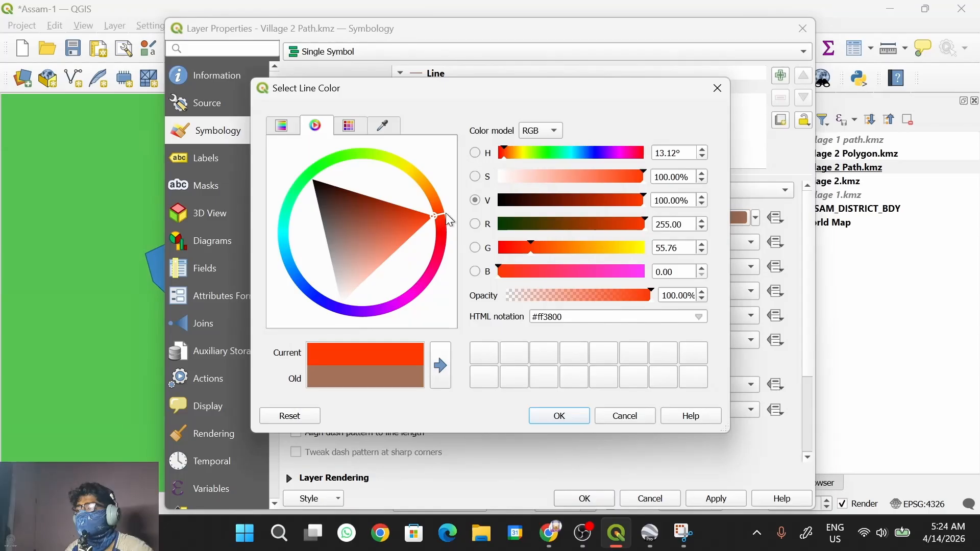
click(559, 416)
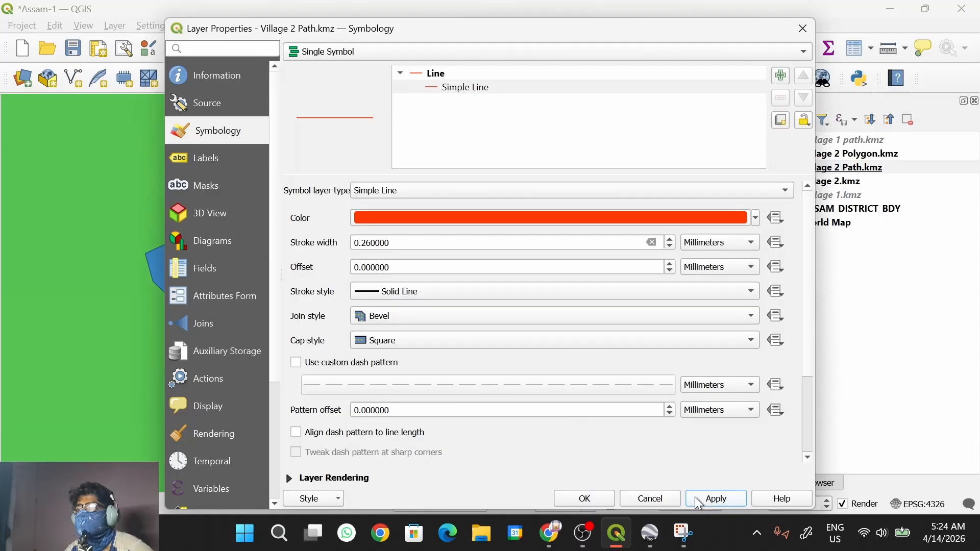
click(602, 506)
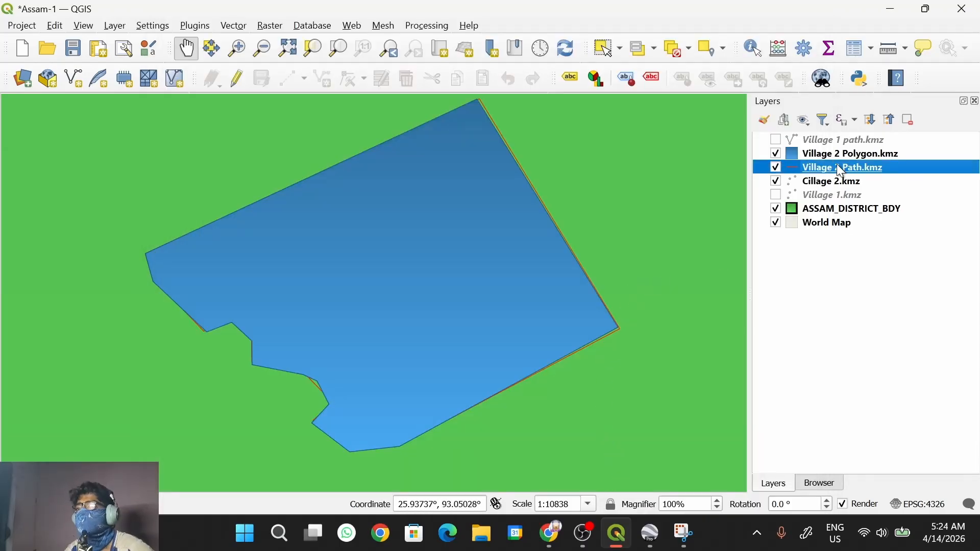
- Move the Village 2 Path layer above the Village 2 Polygon layer and check the path outline against the polygon's edge
drag(838, 162, 835, 149)
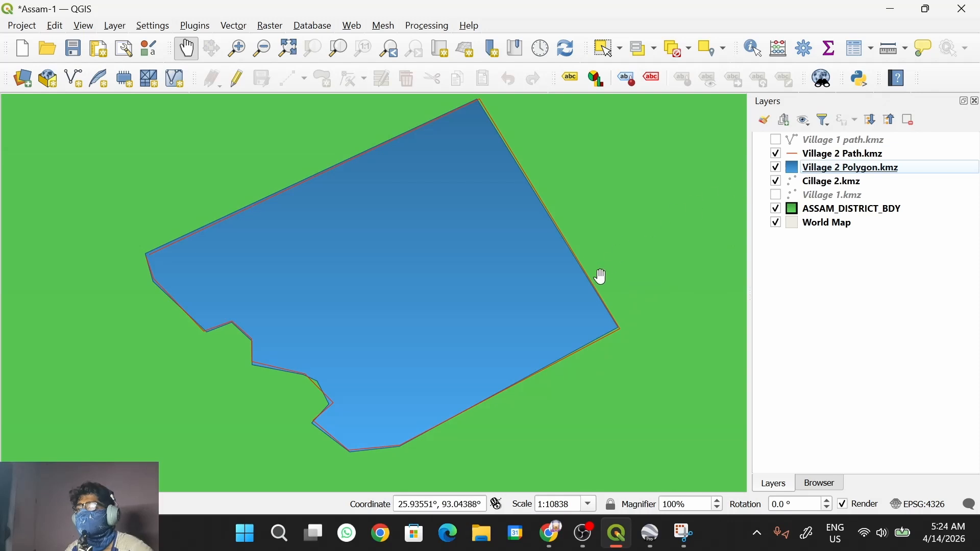
scroll(584, 277, up, 5)
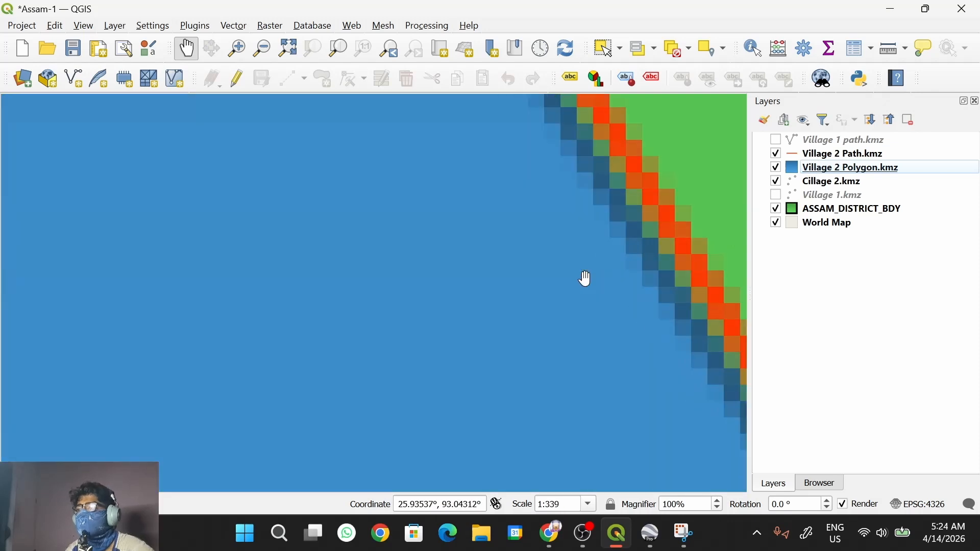
scroll(583, 277, down, 1)
drag(643, 260, 609, 297)
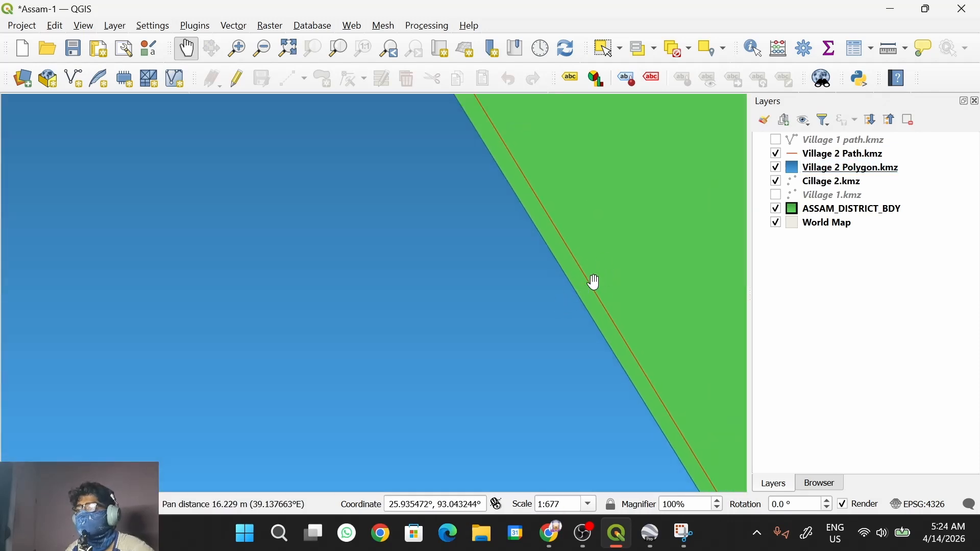
scroll(607, 263, down, 6)
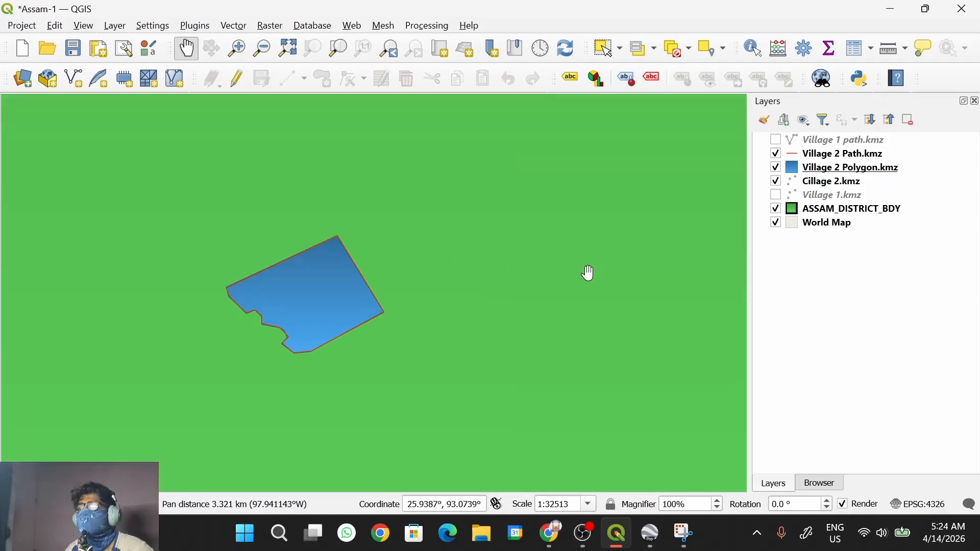
drag(545, 294, 629, 288)
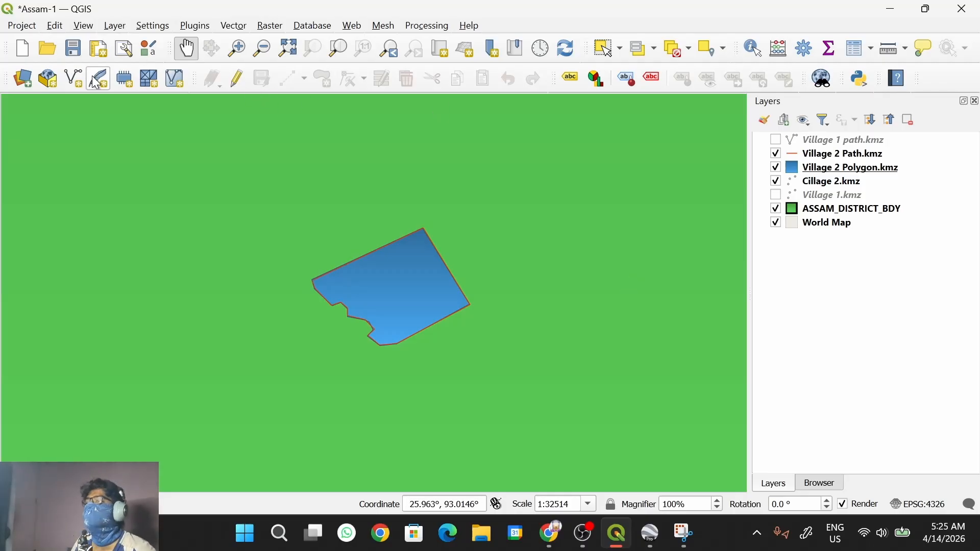
- Examine where the Village 2 polygon lies within the Assam district map, from the whole state down to the village
scroll(262, 270, down, 3)
scroll(261, 271, down, 3)
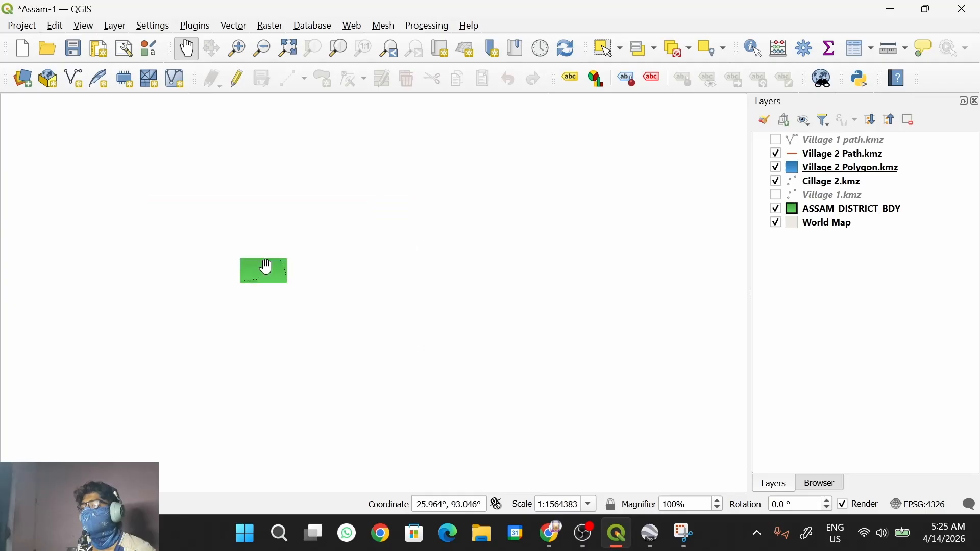
drag(282, 271, 319, 283)
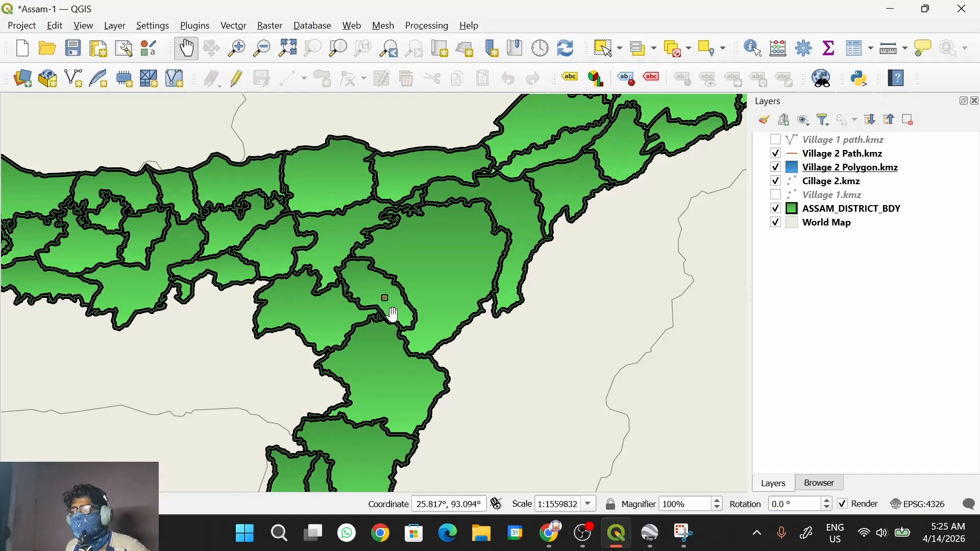
scroll(389, 303, up, 5)
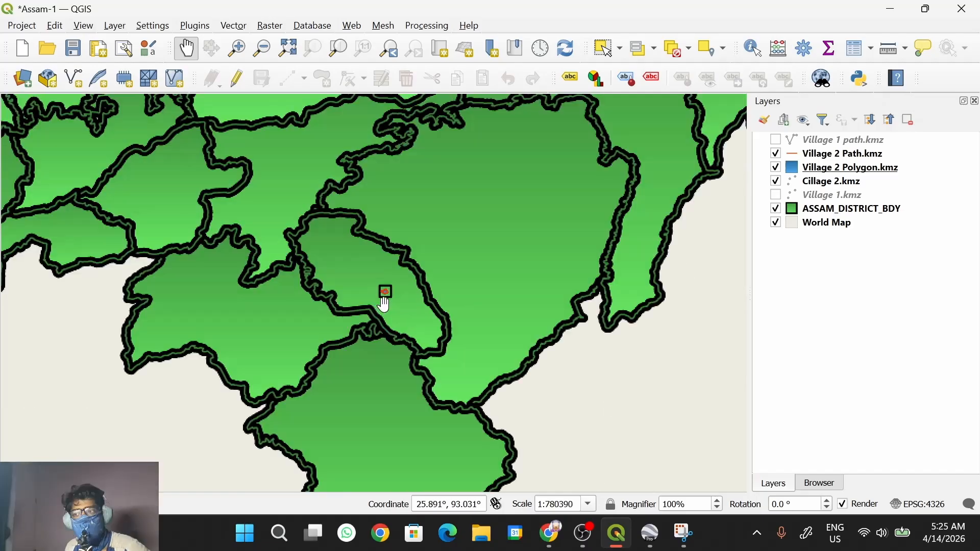
drag(389, 293, 378, 402)
drag(370, 328, 367, 360)
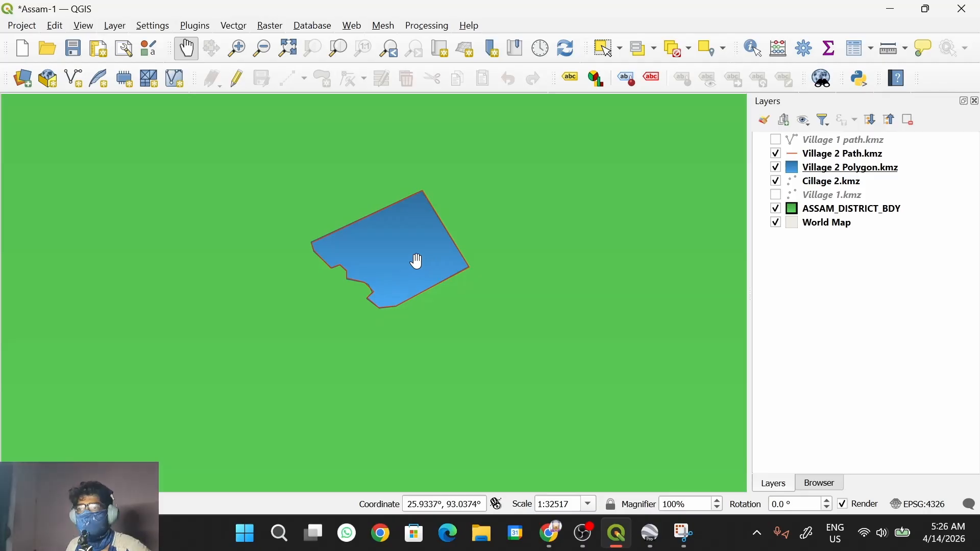
drag(416, 260, 409, 283)
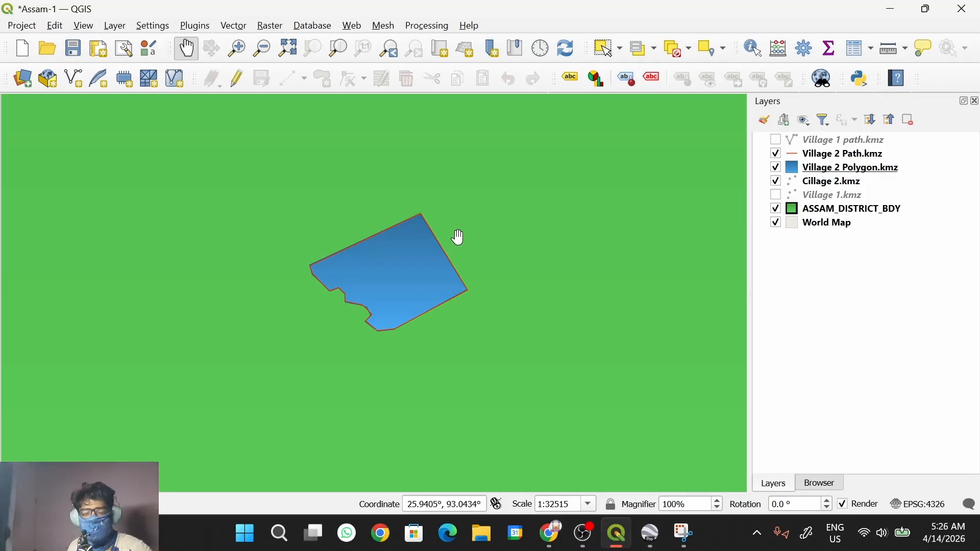
drag(450, 248, 448, 239)
scroll(440, 254, down, 2)
scroll(440, 254, down, 4)
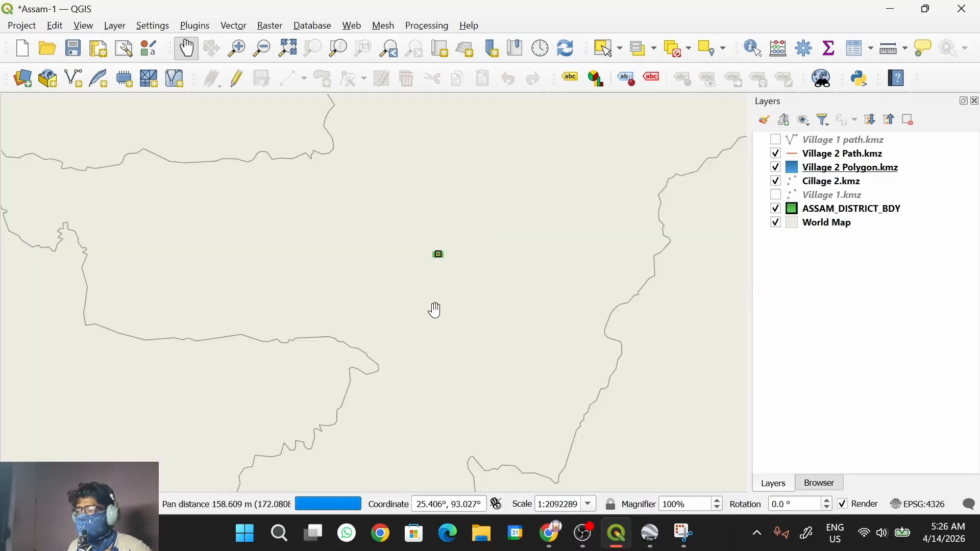
drag(466, 315, 428, 368)
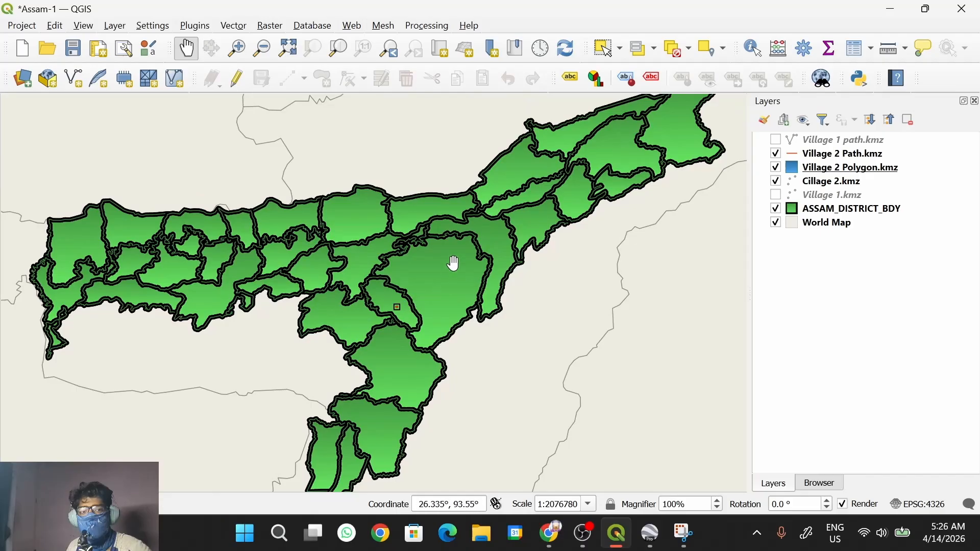
mouse_move(452, 263)
mouse_down()
mouse_move(405, 278)
mouse_move(468, 252)
mouse_up()
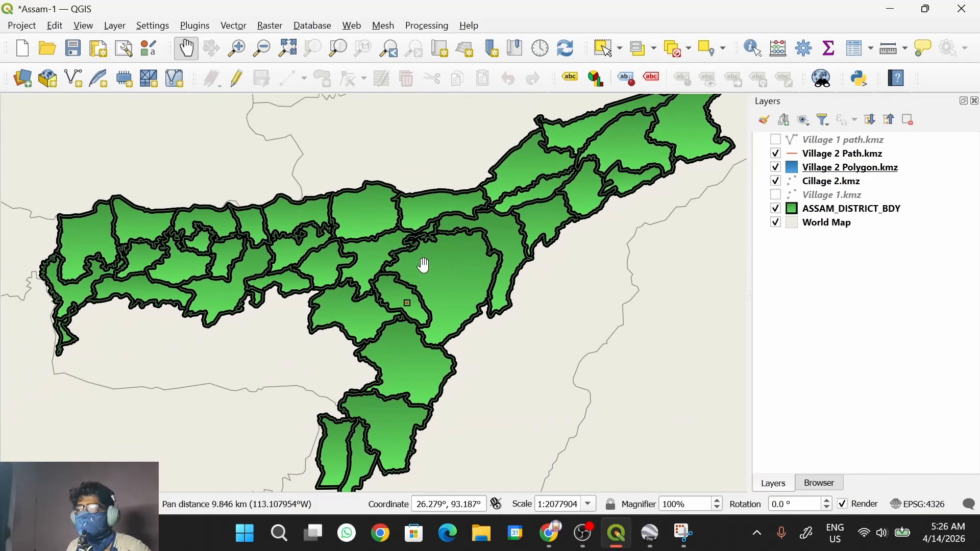
click(23, 27)
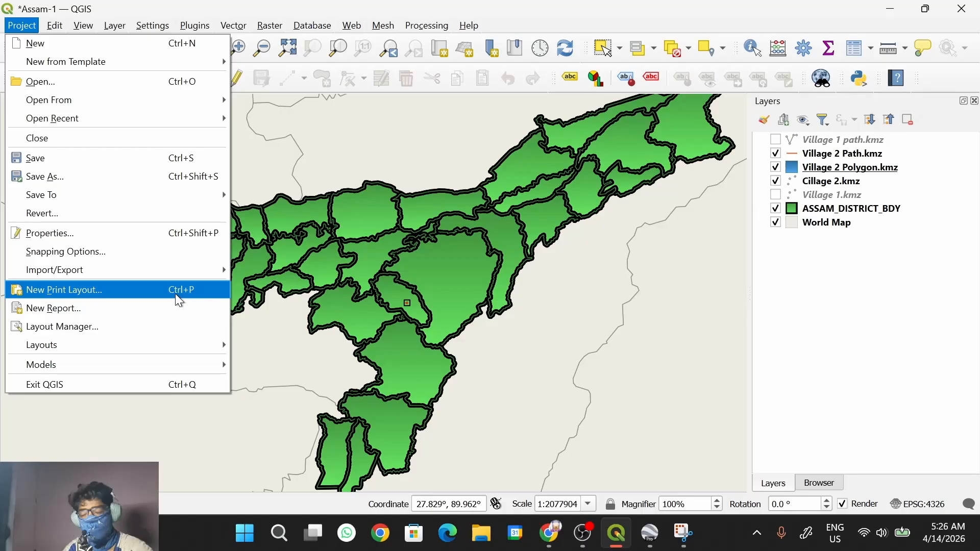
click(301, 137)
drag(273, 133, 223, 120)
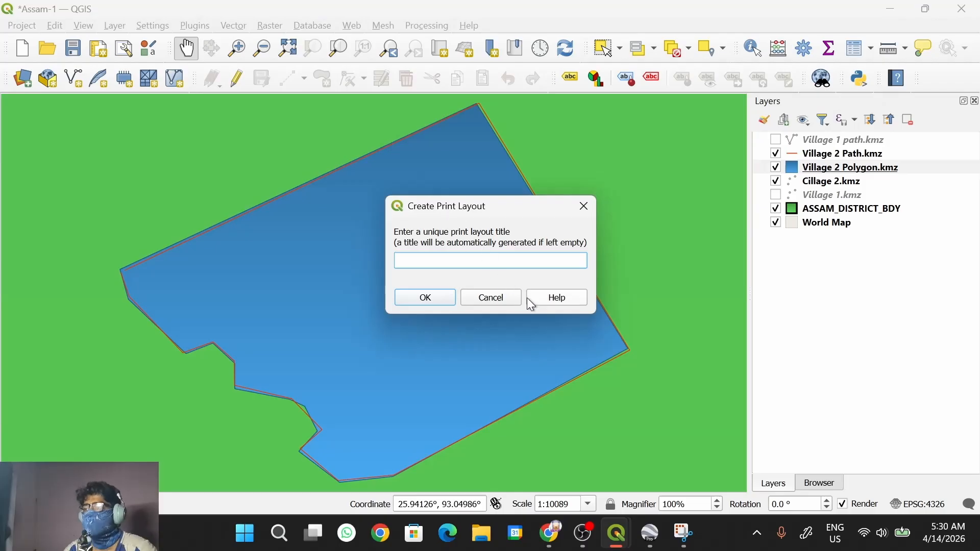
click(507, 298)
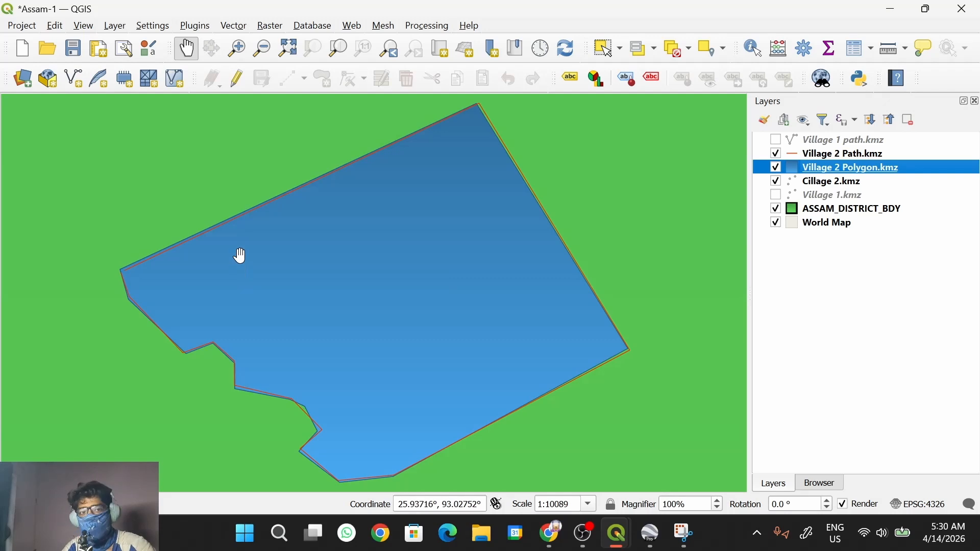
- Close the open Assam Village 2 print layout window and return to the main map window
mouse_move(626, 546)
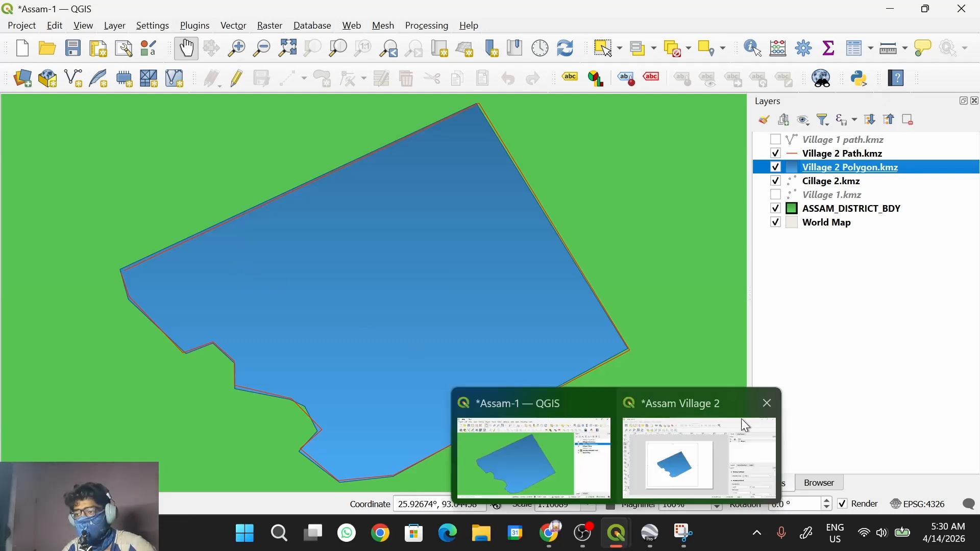
click(768, 403)
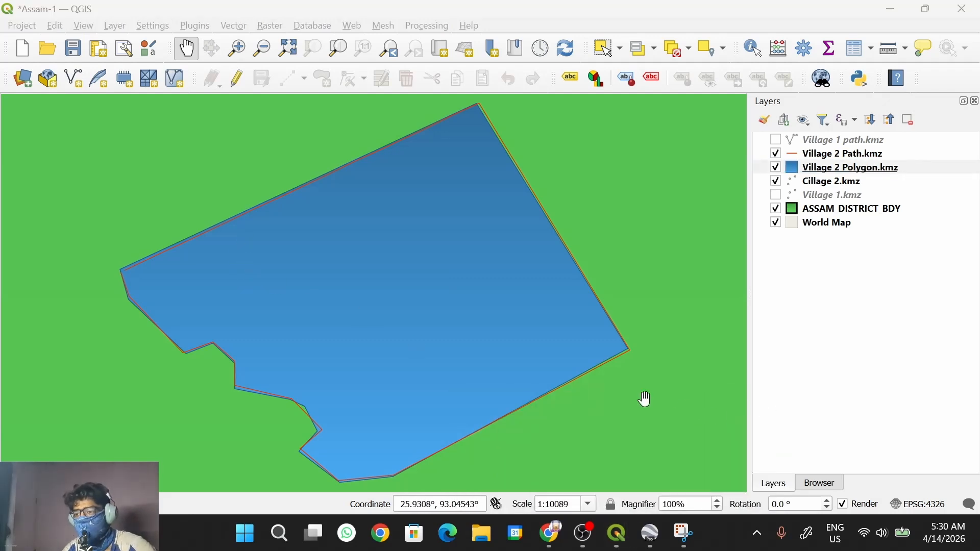
click(97, 126)
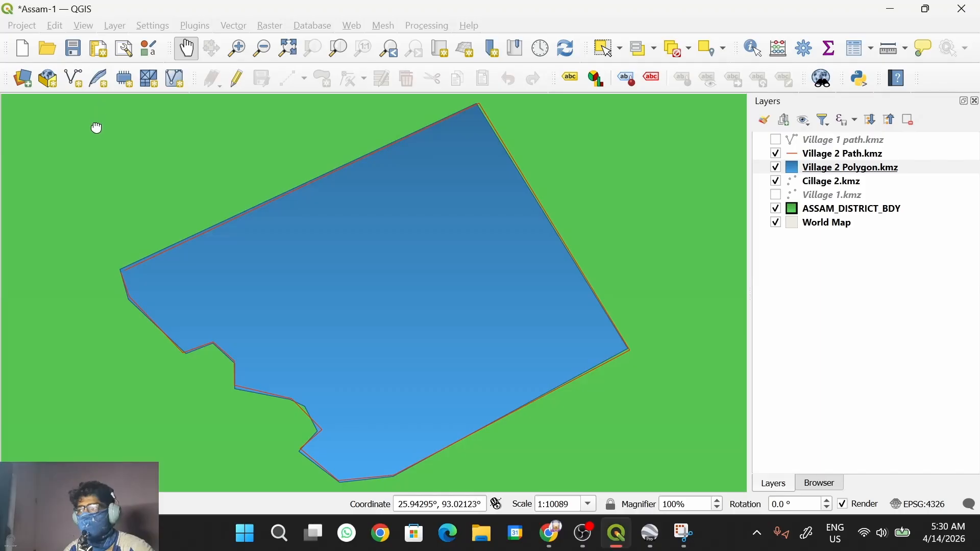
- Create a new print layout titled Assam Village 2.1 from the map centred on the Village 2 polygon
drag(121, 225, 70, 175)
drag(207, 269, 94, 245)
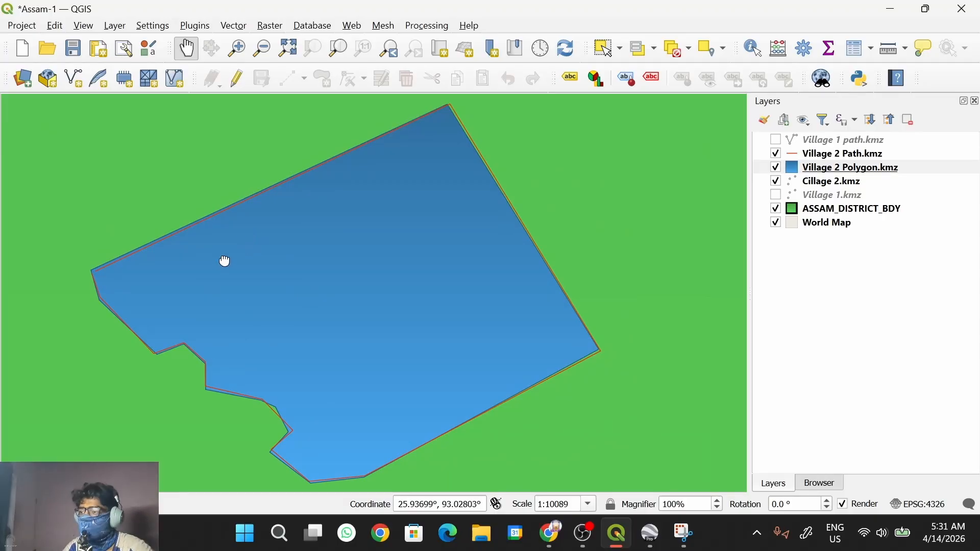
drag(225, 261, 242, 254)
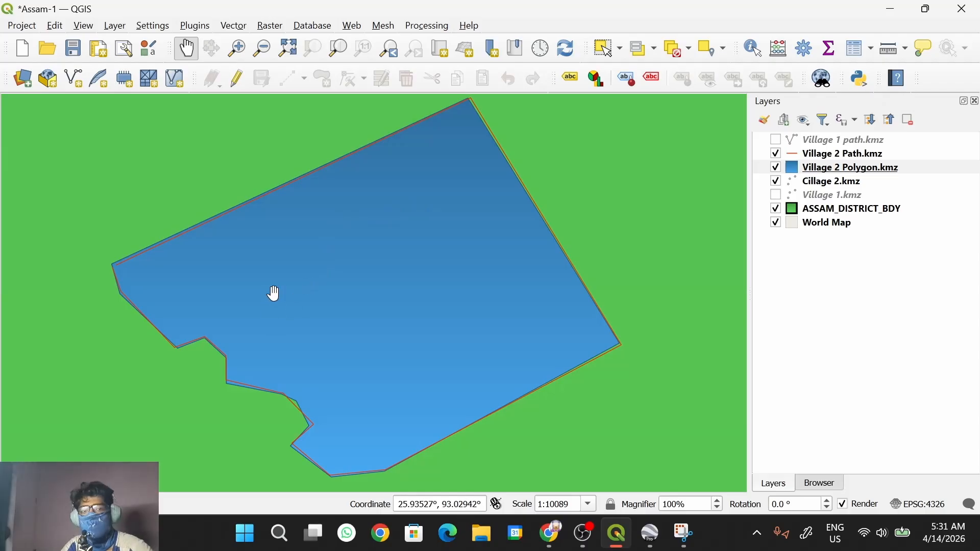
click(23, 25)
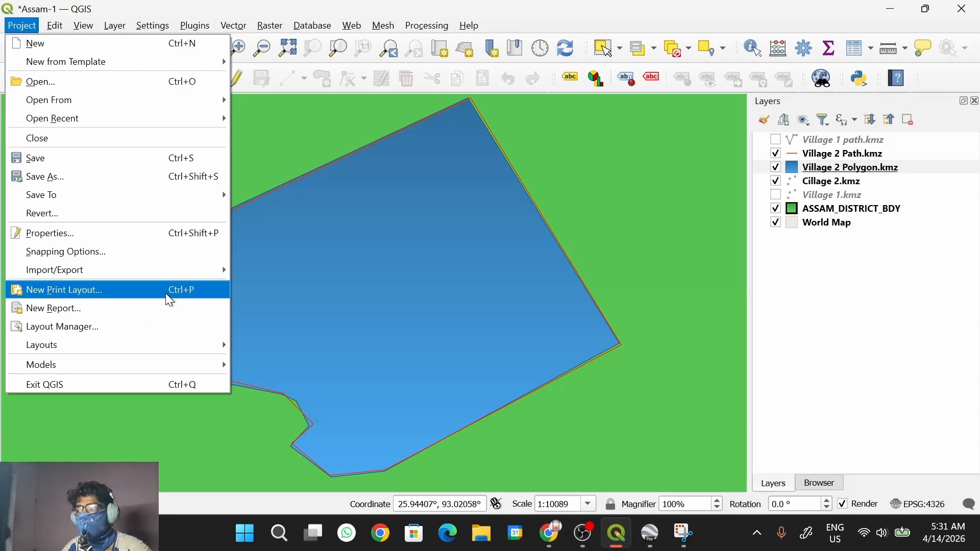
click(138, 295)
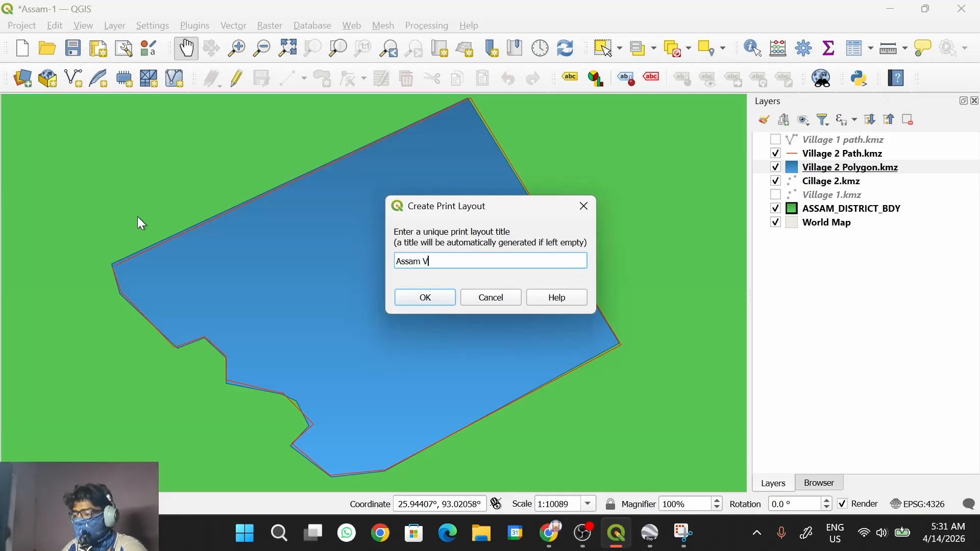
text(Assam Village 2)
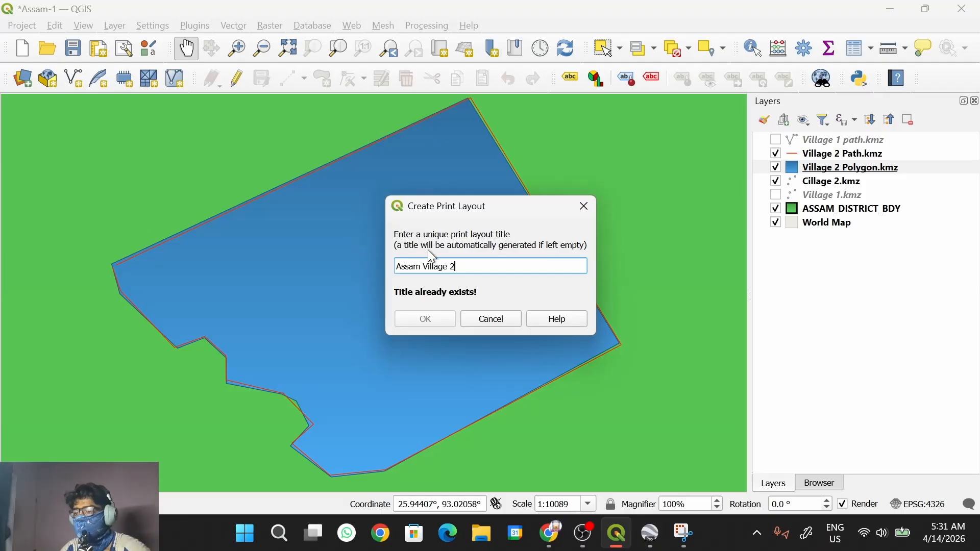
key(BackSpace)
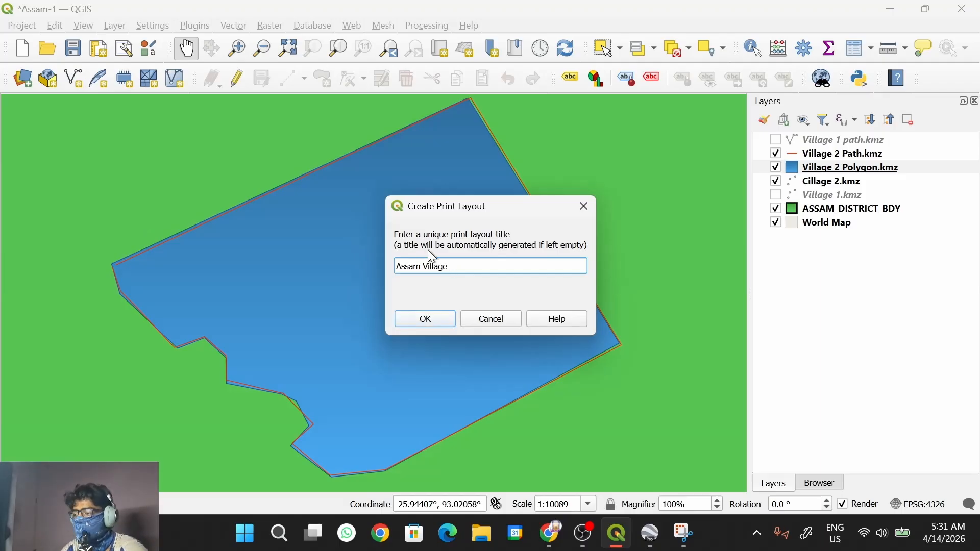
text(2.1)
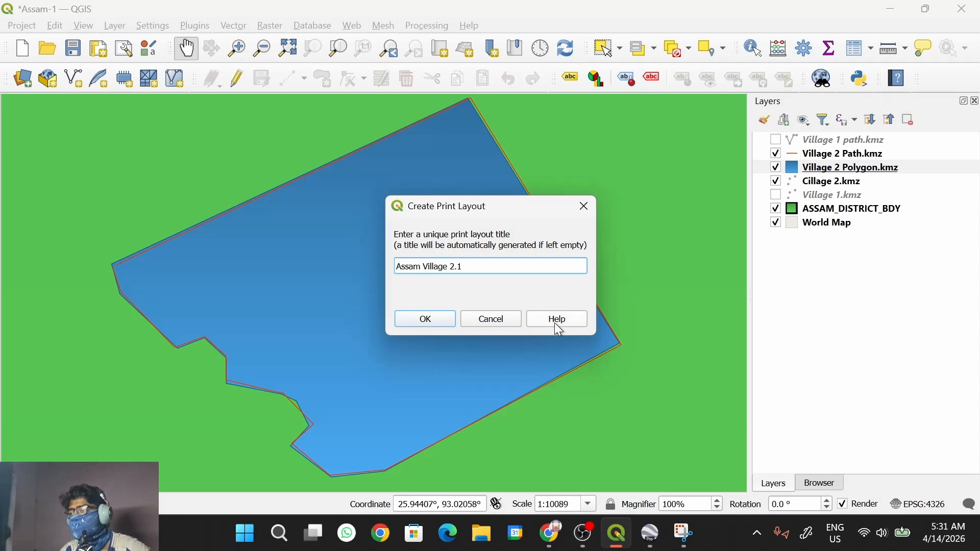
click(433, 319)
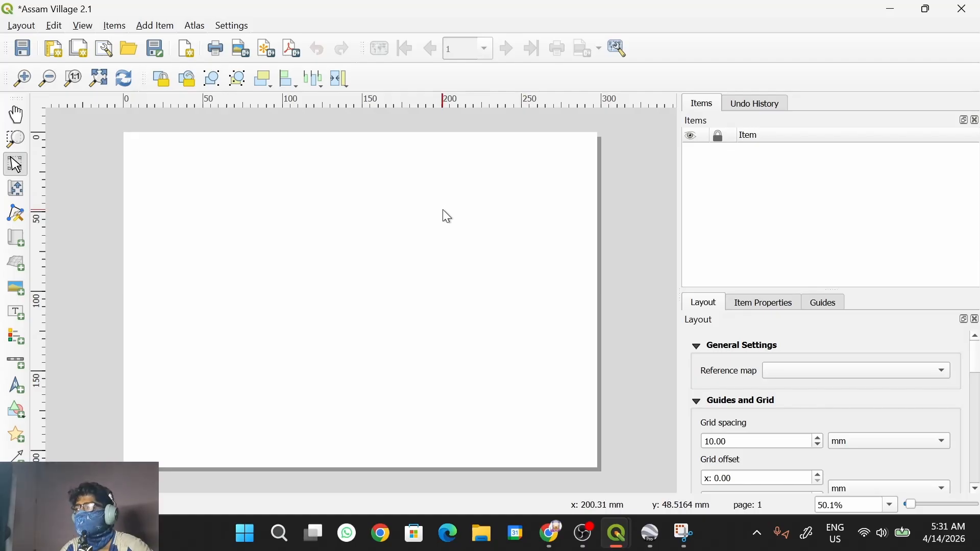
- Add a map about 230 mm wide and 200 mm high to the empty page, showing the Village 2 polygon
click(164, 28)
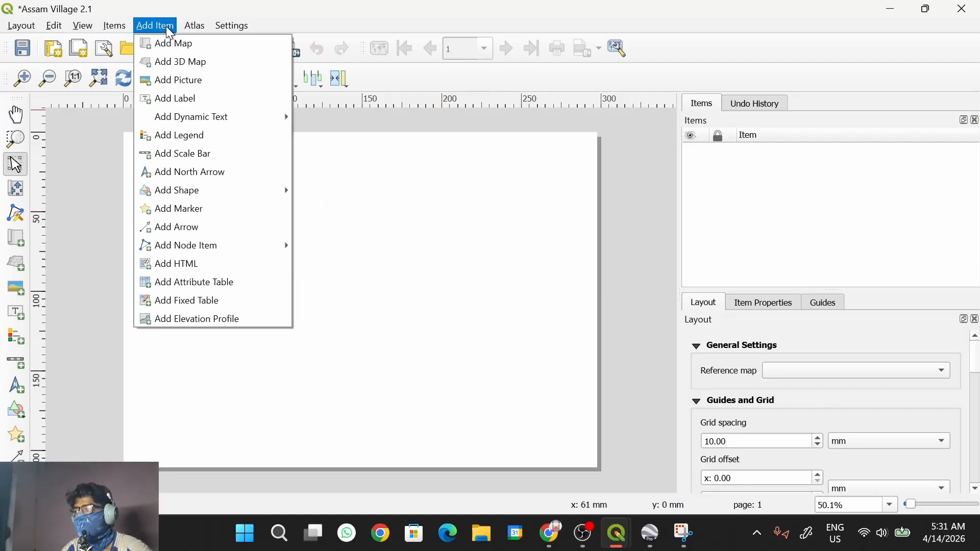
click(177, 45)
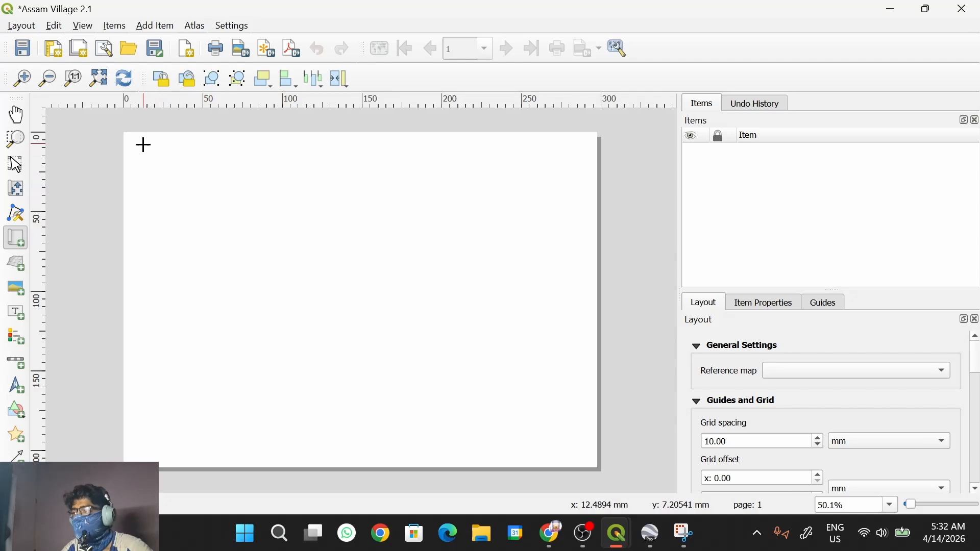
drag(133, 144, 520, 468)
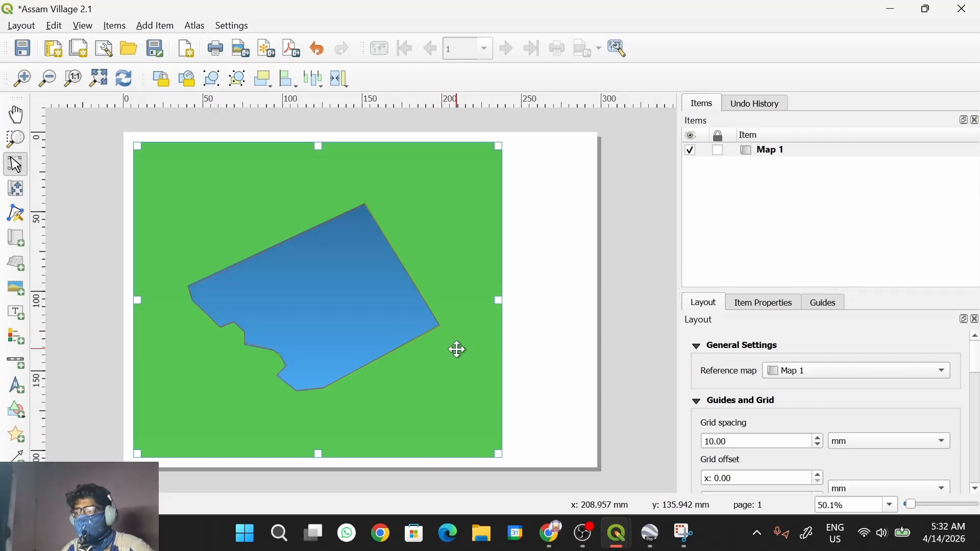
- Set the main map's extent to Asia and its surroundings with Assam inside it, and return to the Assam Village 2.1 layout
key(alt)
key(alt+Tab)
key(alt+Tab)
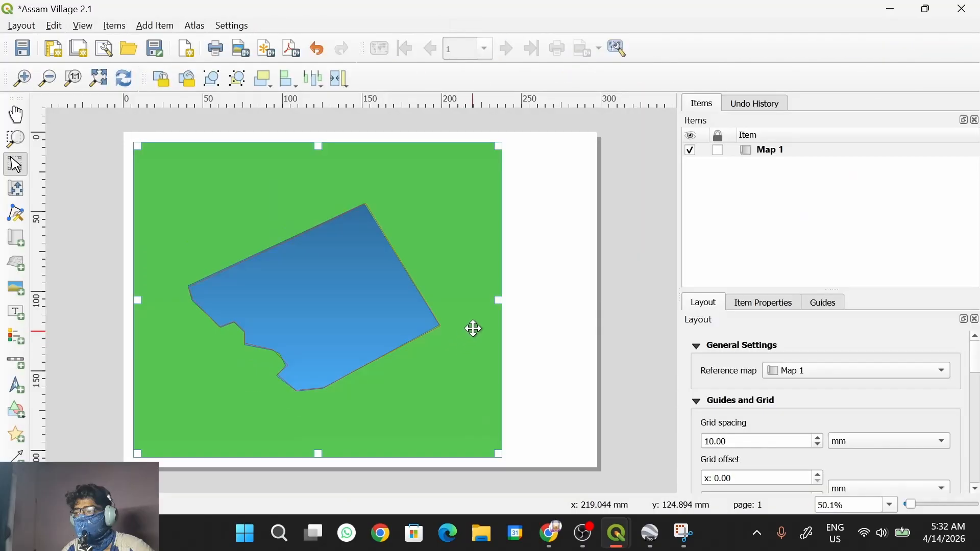
key(alt+Tab)
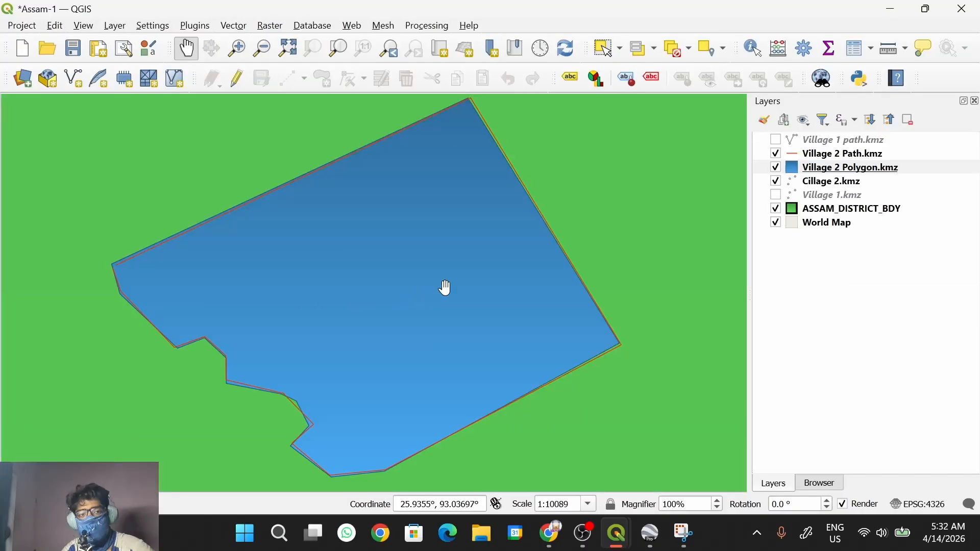
scroll(456, 307, down, 10)
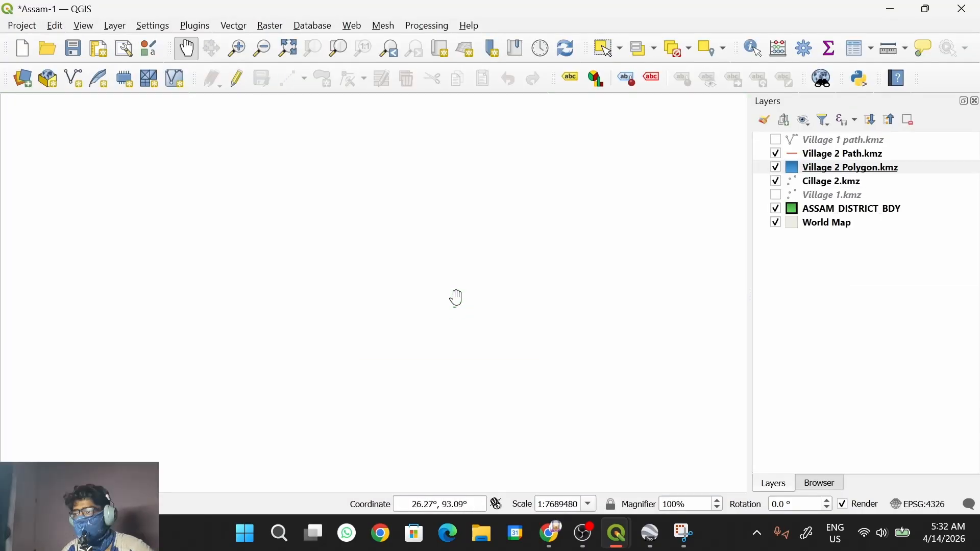
scroll(470, 326, up, 3)
scroll(470, 324, down, 10)
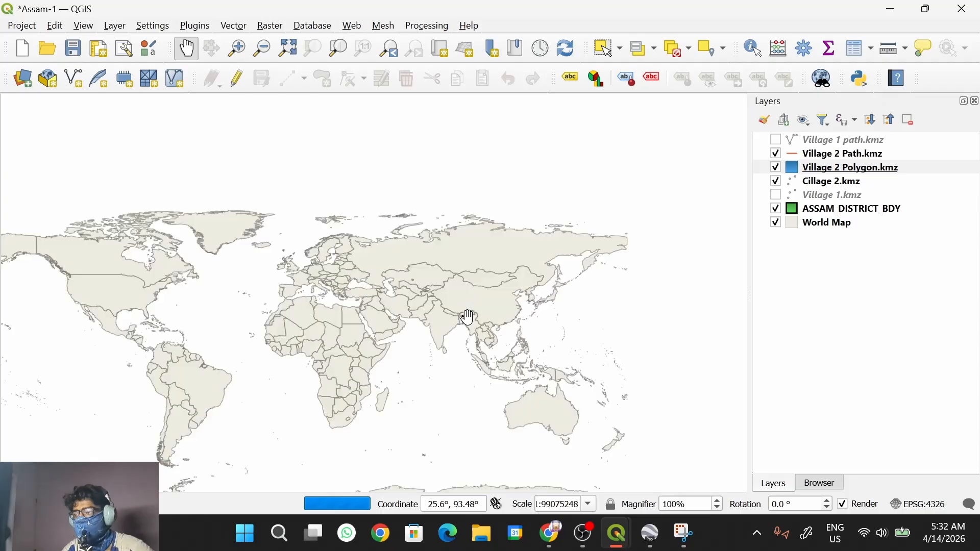
scroll(472, 314, up, 3)
mouse_move(472, 312)
mouse_down()
mouse_move(449, 328)
mouse_move(470, 302)
mouse_up()
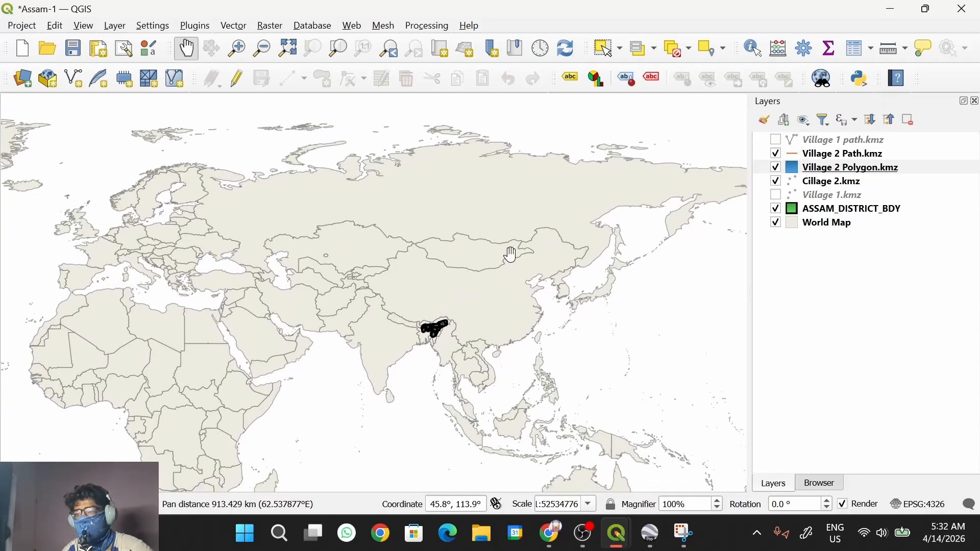
key(alt+Tab)
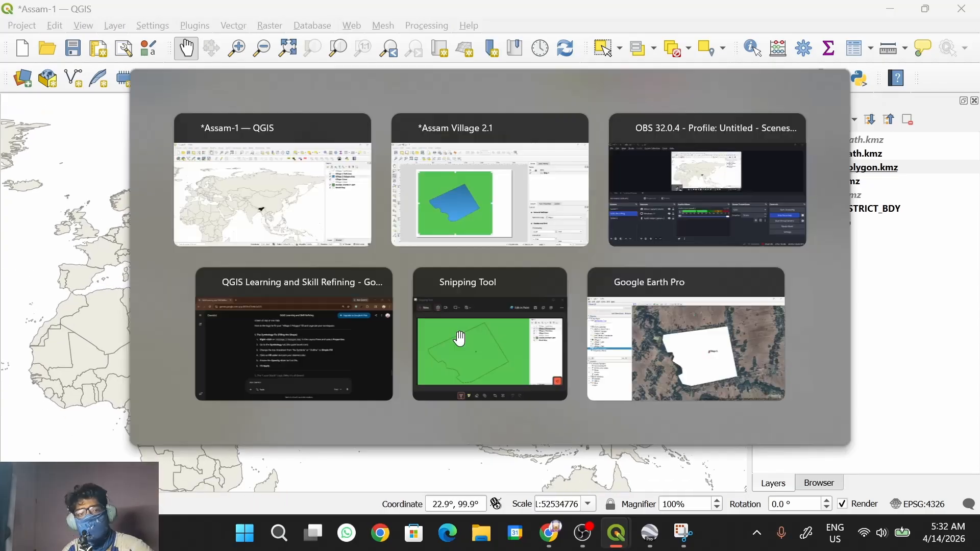
key(alt+Tab)
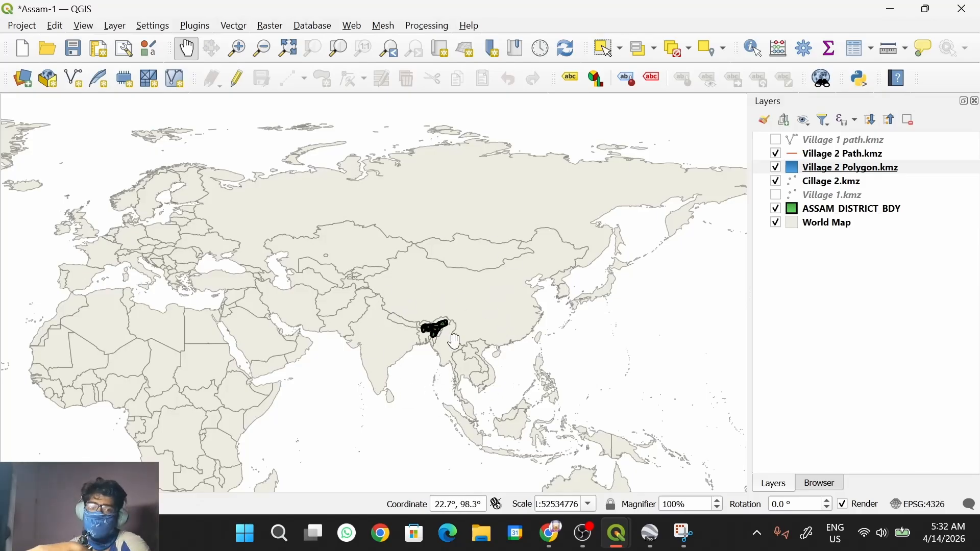
key(alt+Tab)
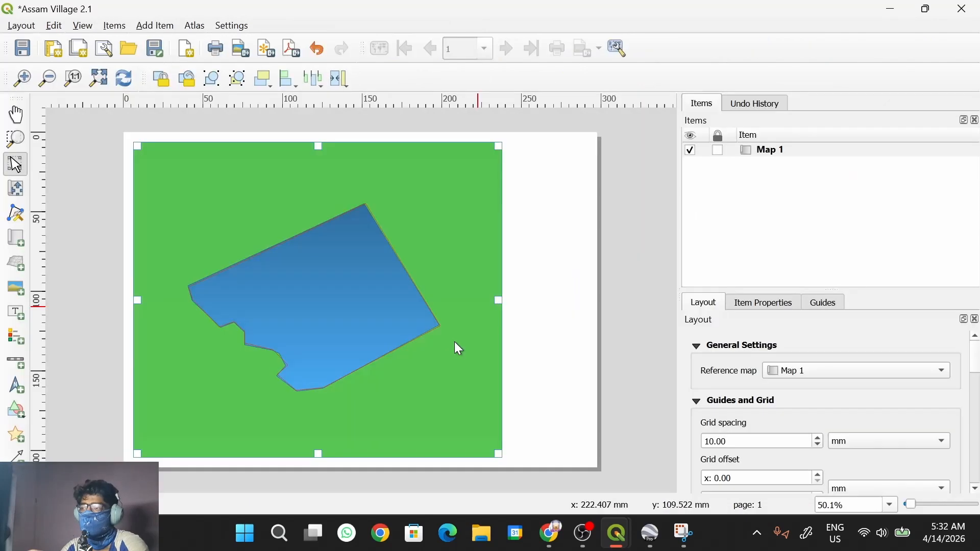
- Replace the layout's village map with a new map about 230 mm wide and 190 mm high showing the world extent
right_click(225, 205)
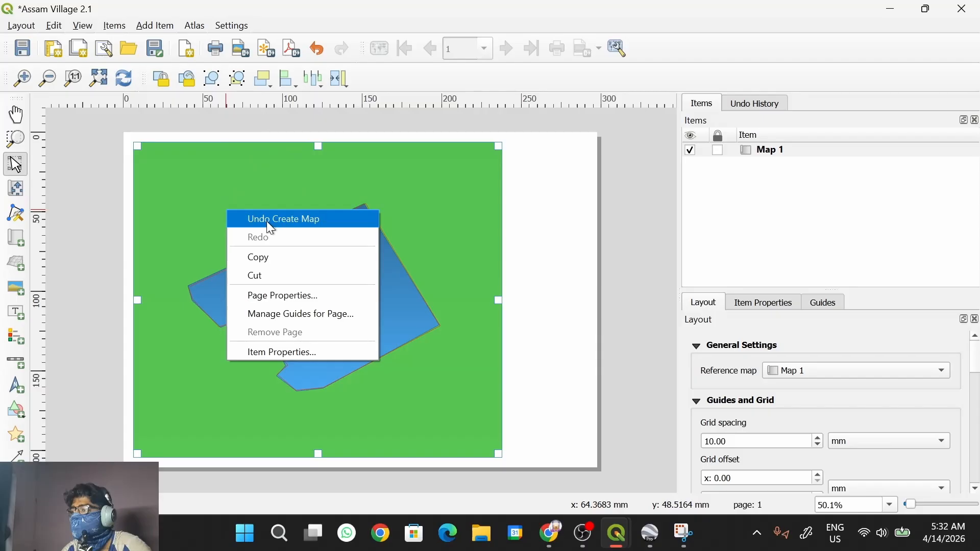
click(193, 211)
key(Delete)
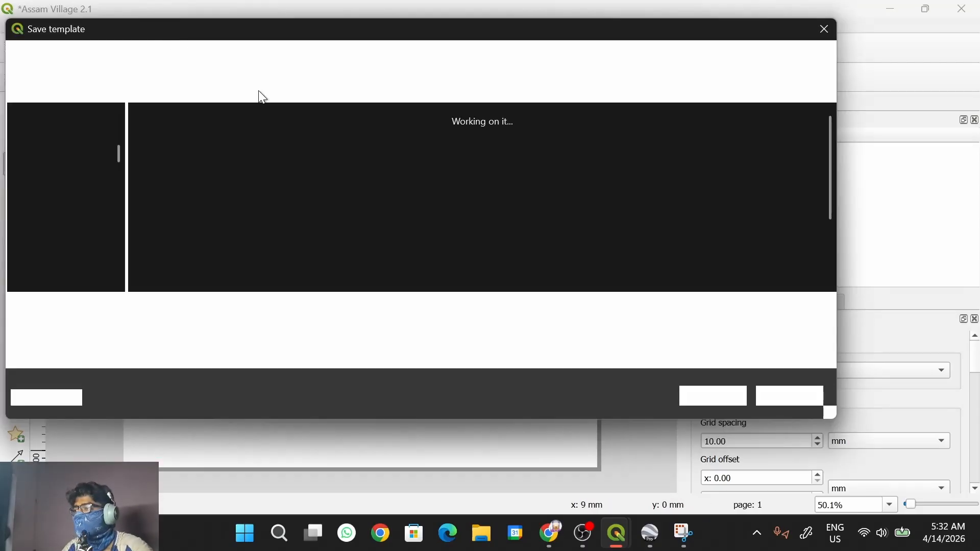
click(789, 400)
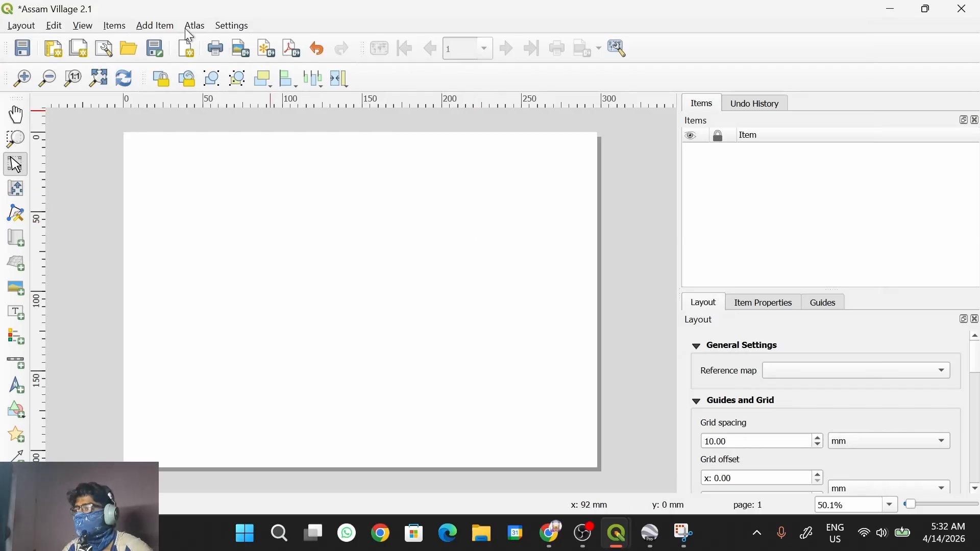
click(155, 26)
click(178, 45)
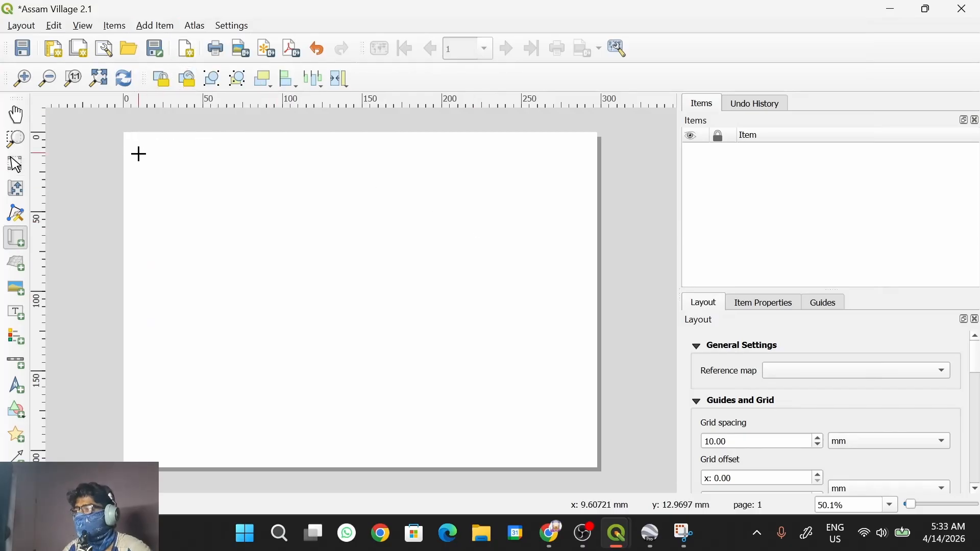
drag(137, 147, 500, 444)
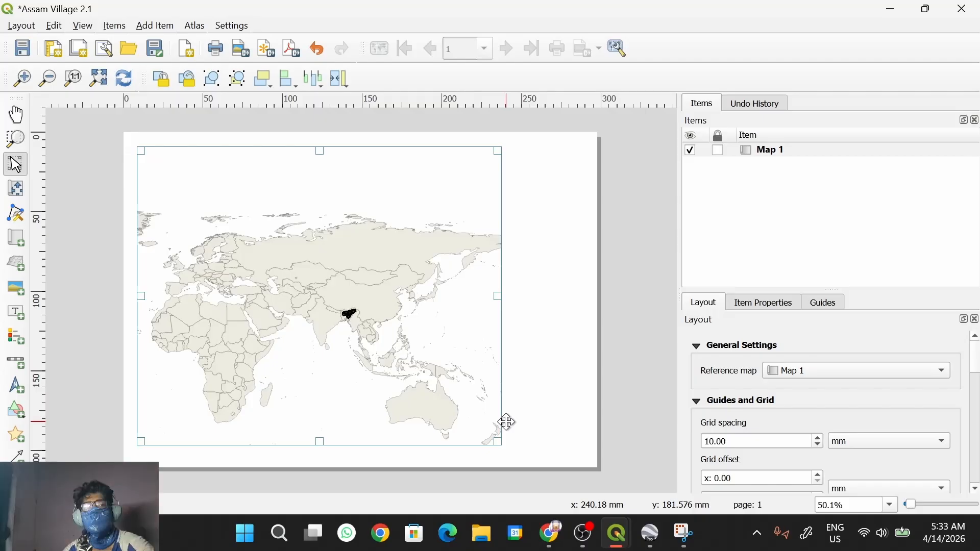
- In the main map window, hide the World Map and ASSAM_DISTRICT_BDY layers and fit the view to the Village 2 Polygon layer
key(alt+Tab)
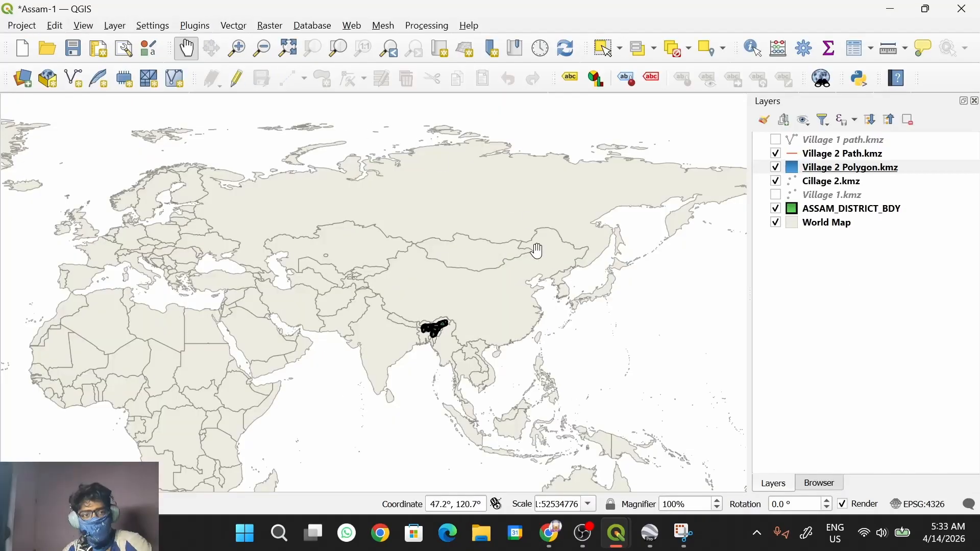
key(alt)
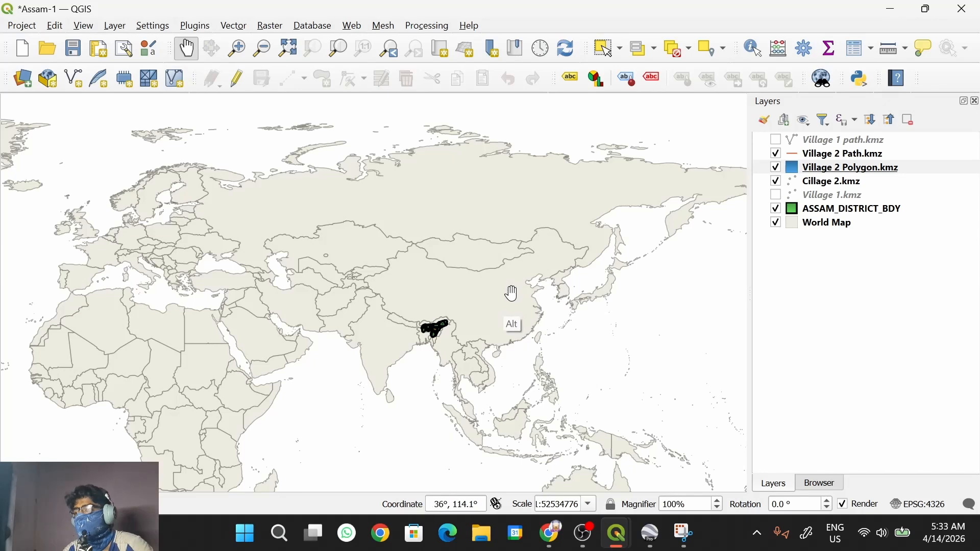
click(776, 222)
click(776, 209)
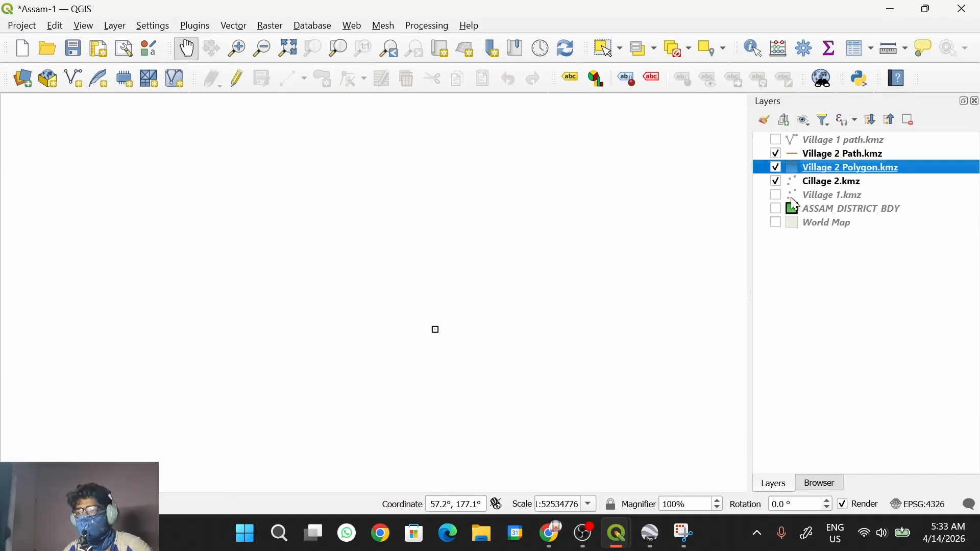
right_click(825, 167)
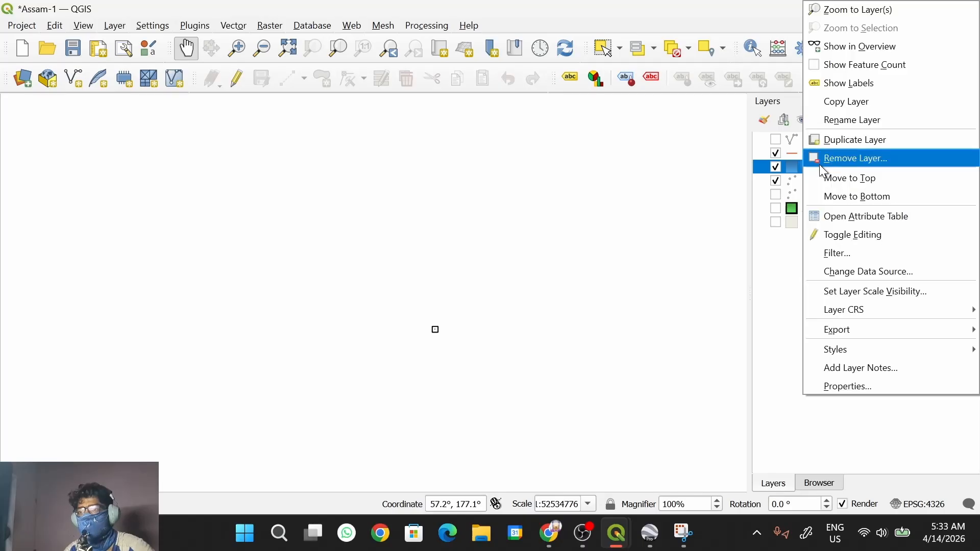
click(864, 15)
drag(570, 255, 564, 256)
drag(636, 218, 641, 212)
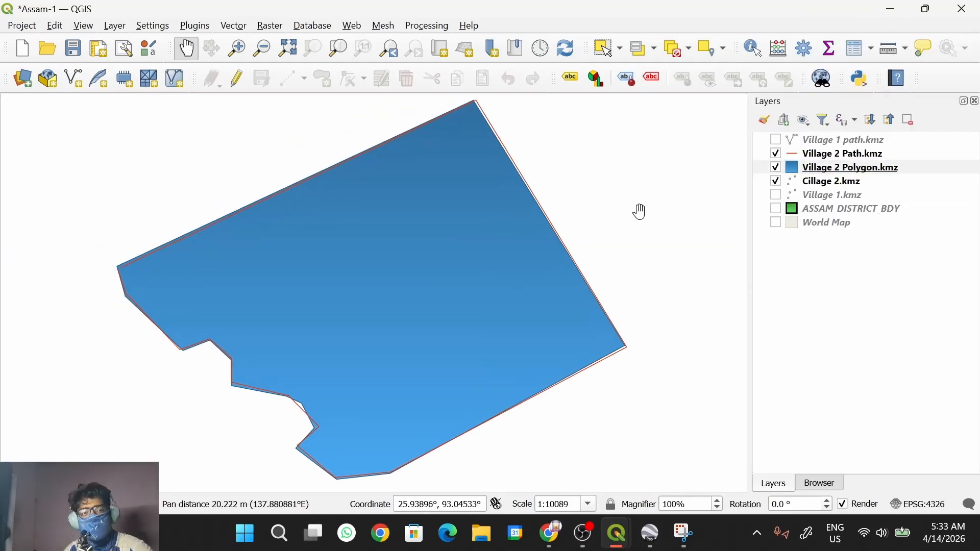
- In the Assam Village 2.1 layout, replace the world map with a new map of Village 2, about 220 mm wide and 190 mm high
key(alt+Tab)
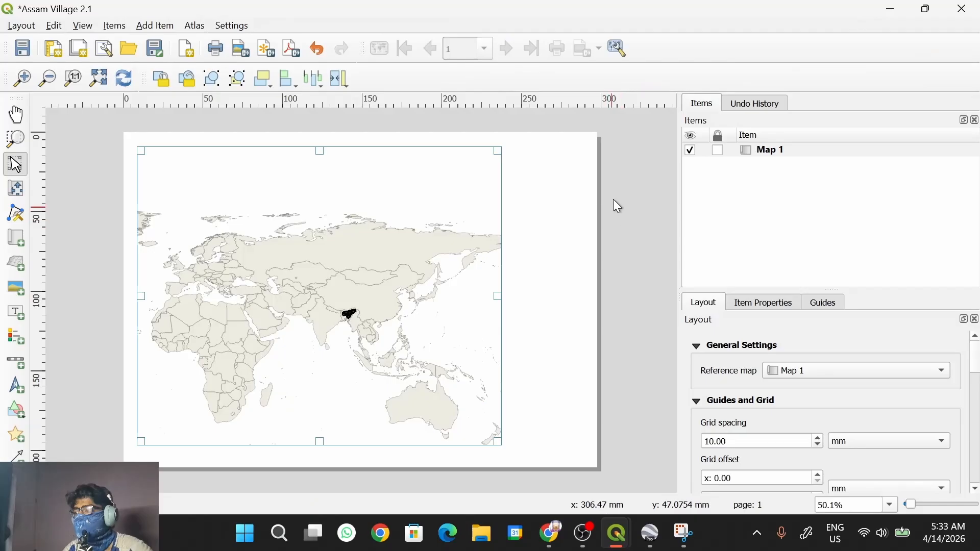
key(Delete)
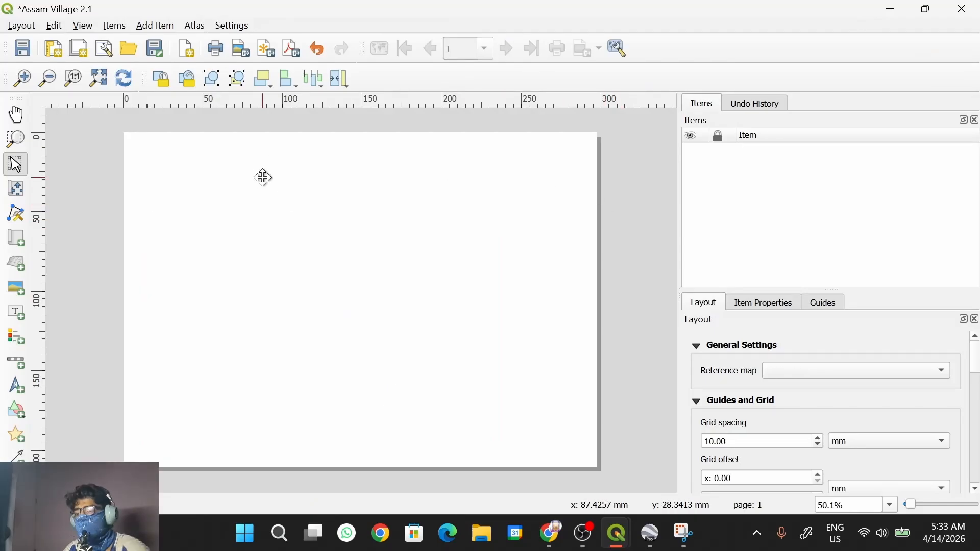
click(156, 26)
click(174, 40)
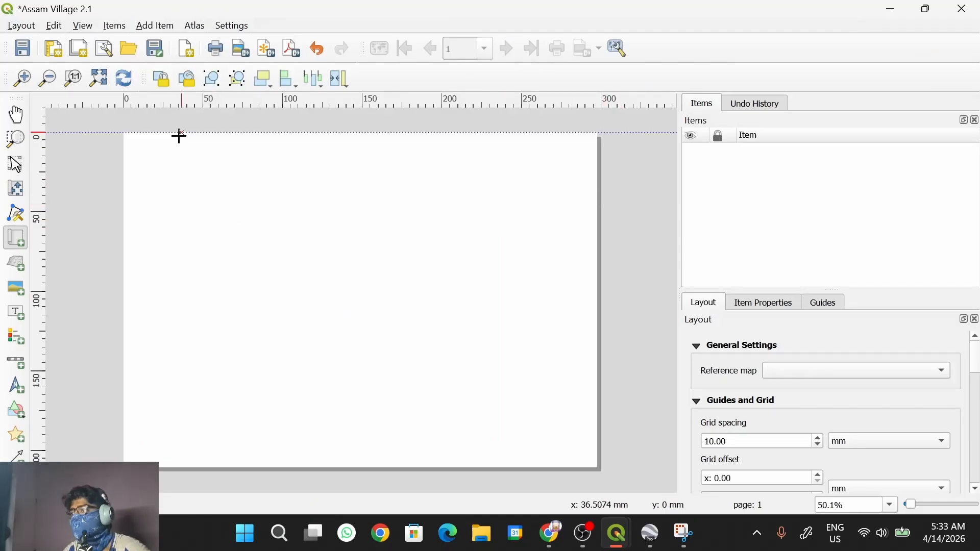
drag(138, 145, 490, 451)
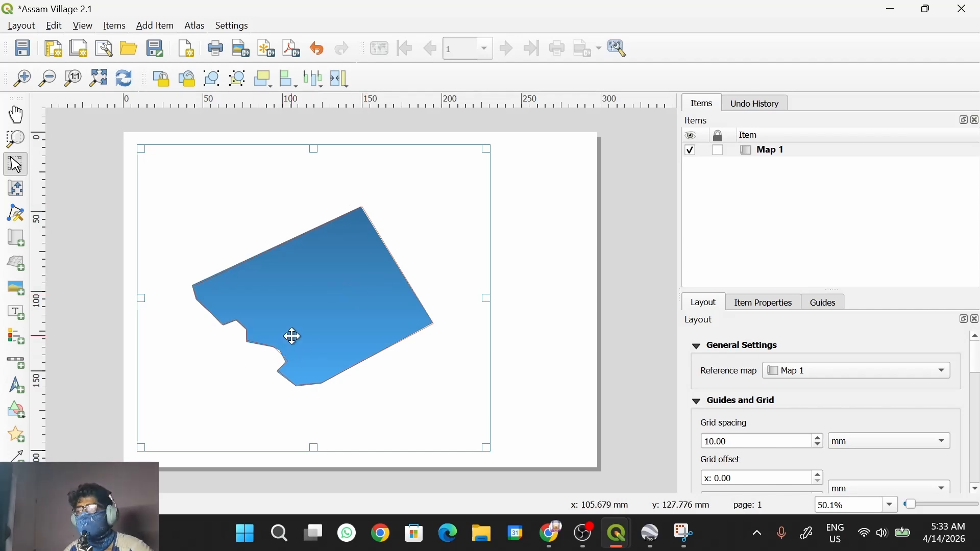
- Shift the Village 2 polygon slightly to the right within its map frame using Move item content
click(18, 192)
drag(319, 299, 331, 318)
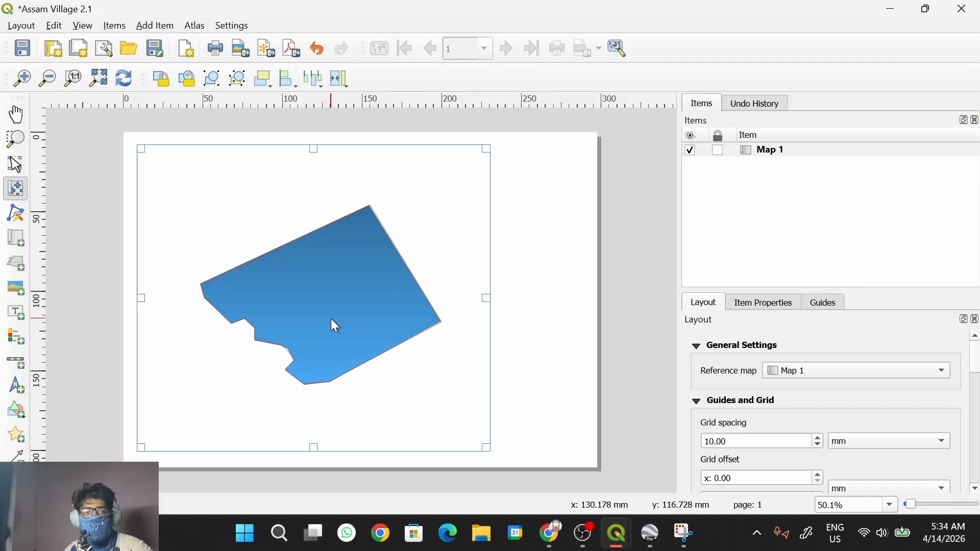
click(16, 169)
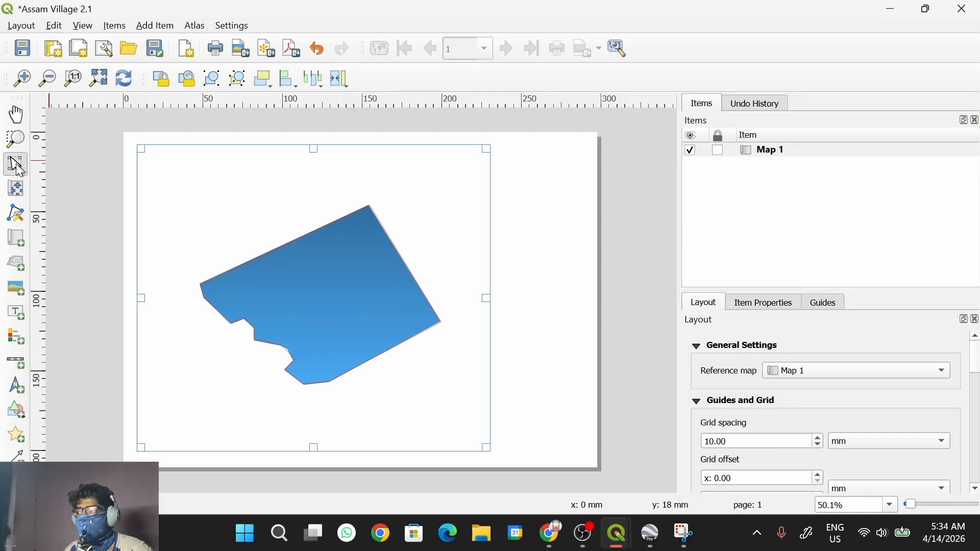
- Move Map 1 across the page and back to about 10 mm from the page's left and top edges
drag(283, 278, 394, 270)
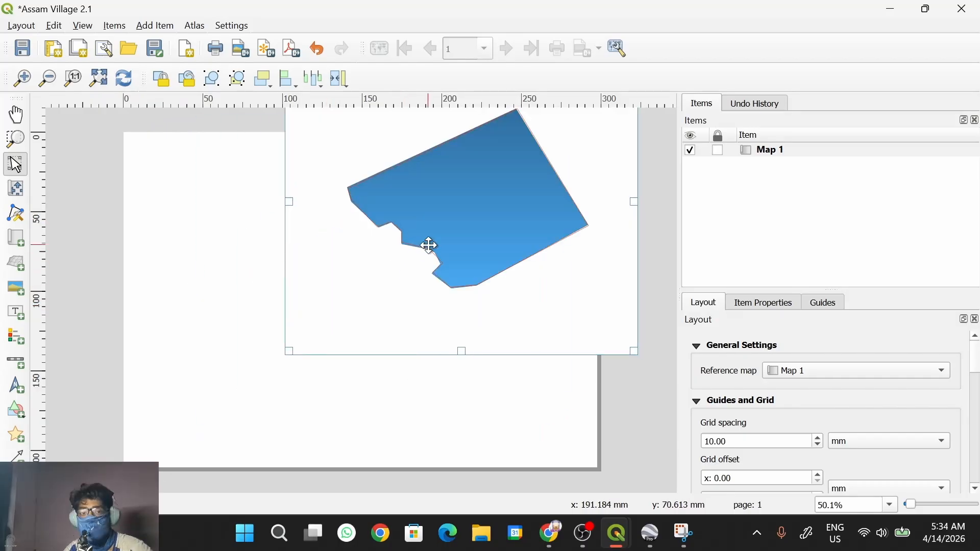
drag(433, 228, 285, 328)
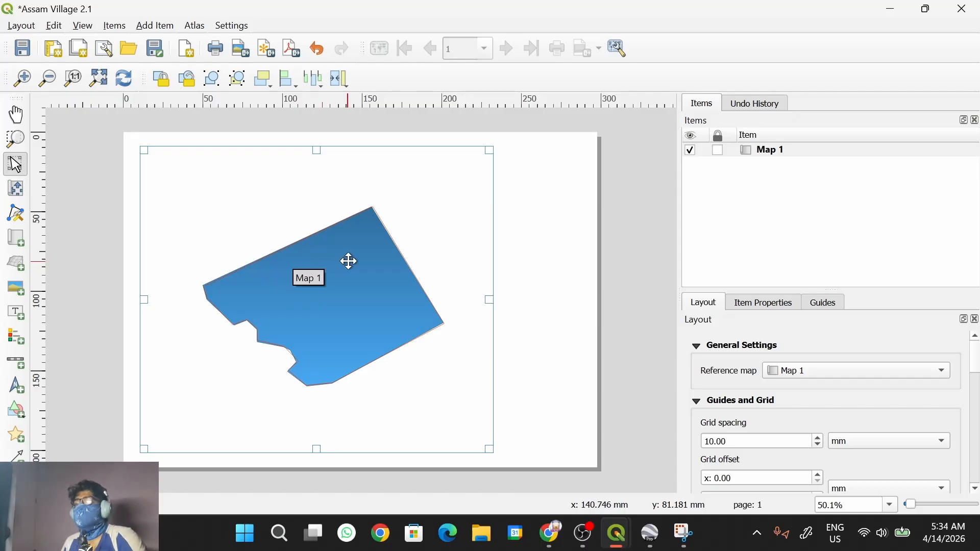
- Open Map 1's item properties in an enlarged panel and review the CRS choices, keeping Use Project CRS
click(775, 303)
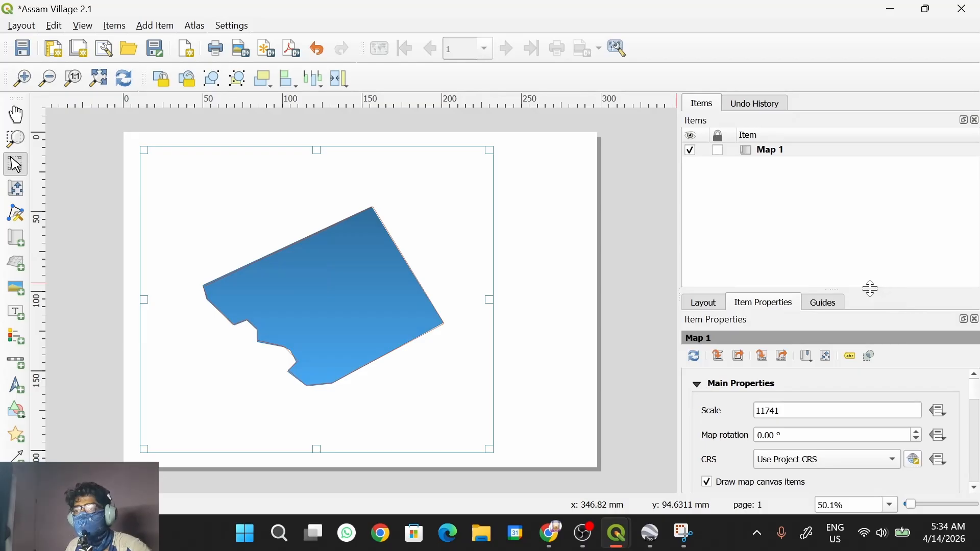
drag(868, 287, 854, 219)
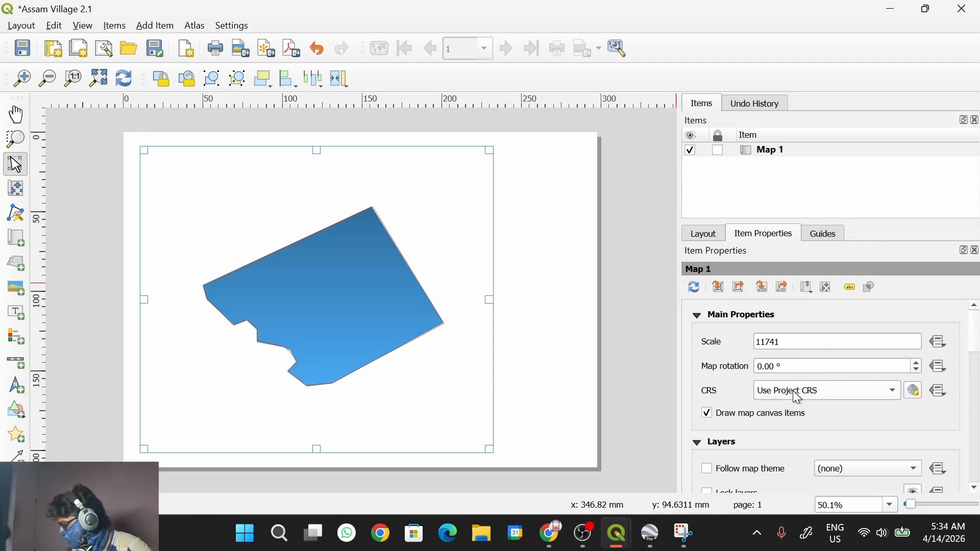
click(873, 394)
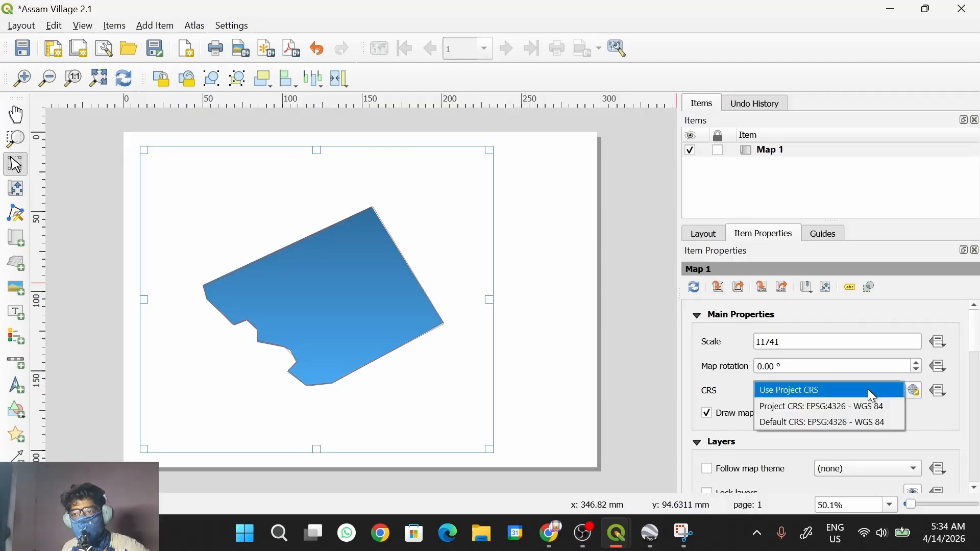
click(827, 396)
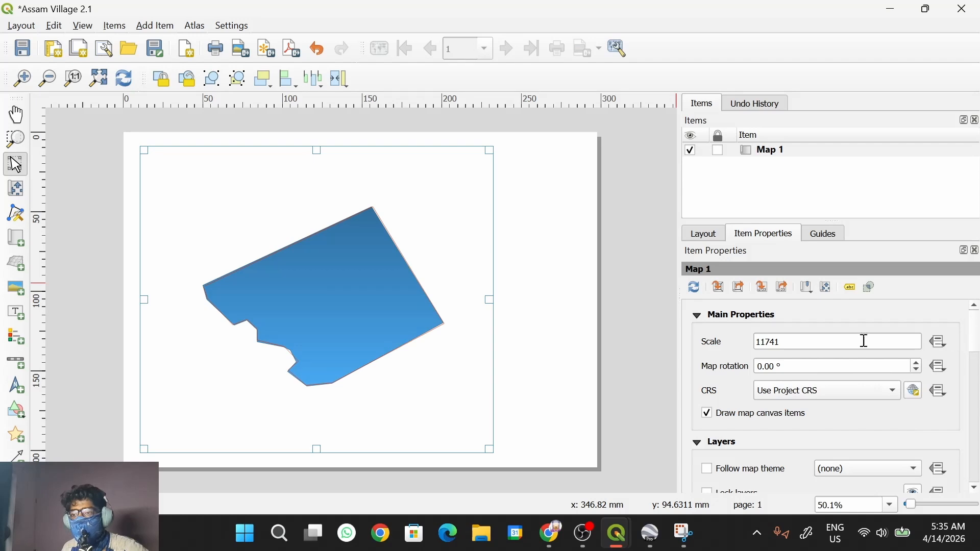
- Try a map rotation of 16° on Map 1 and reset the rotation to 0°
click(919, 363)
click(917, 363)
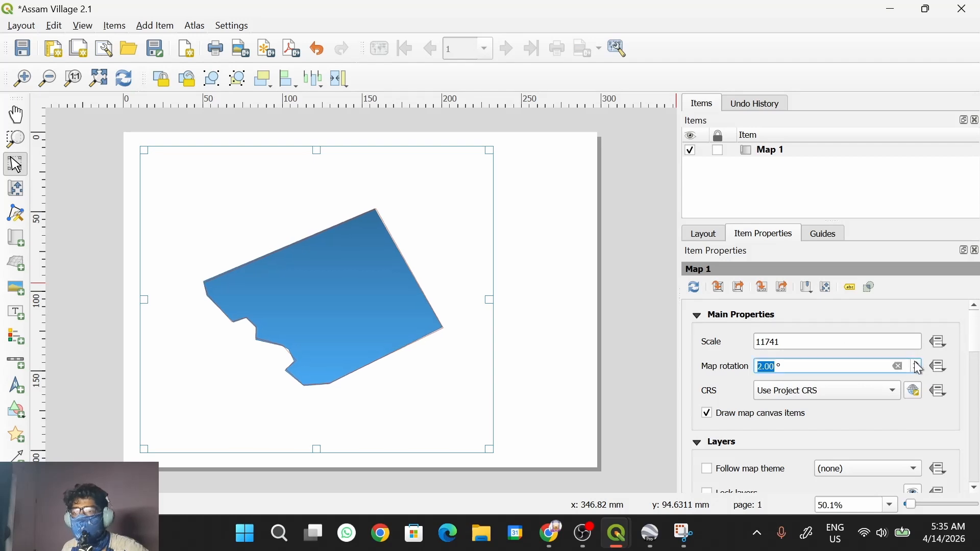
click(916, 363)
click(916, 363)
click(916, 362)
click(917, 362)
click(917, 362)
click(917, 362)
click(917, 362)
click(918, 363)
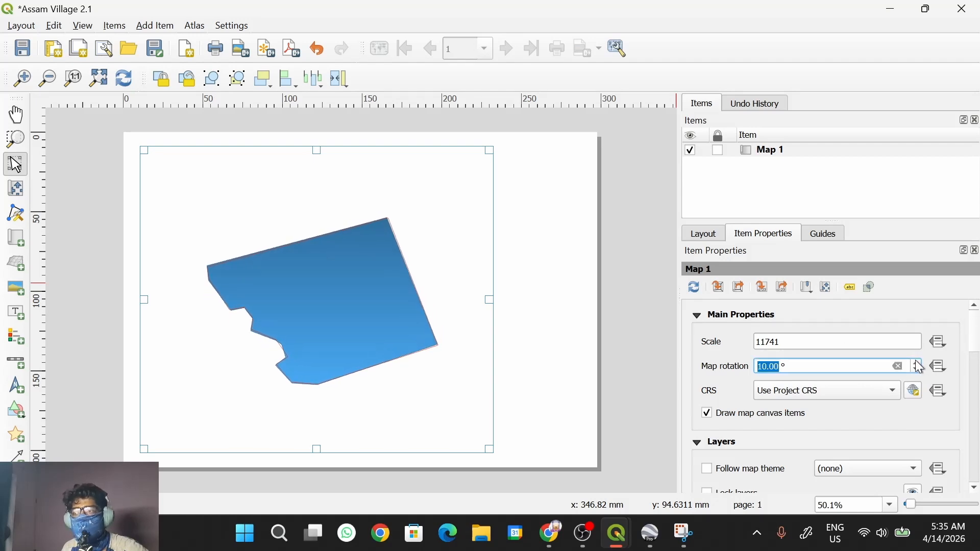
click(917, 363)
click(917, 364)
click(917, 363)
click(918, 363)
click(917, 364)
click(918, 363)
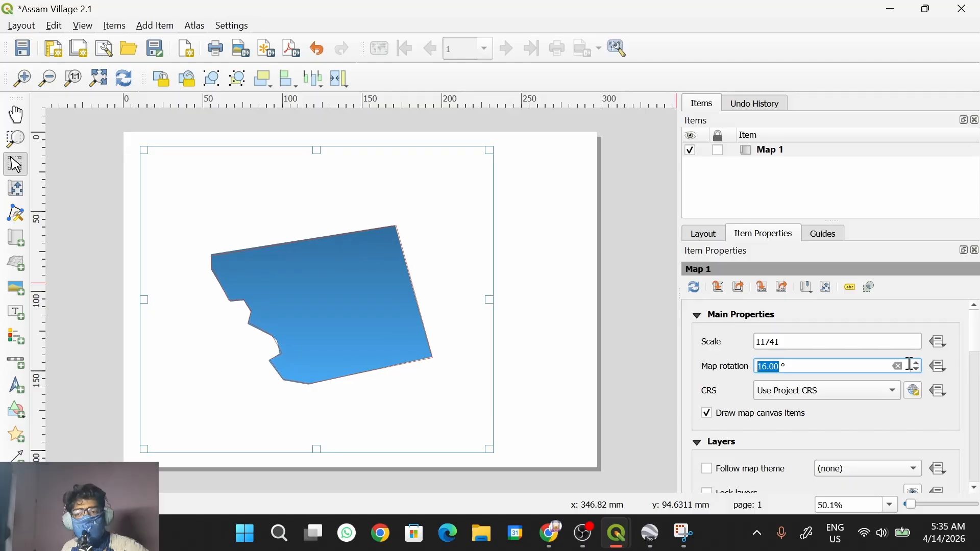
text(0)
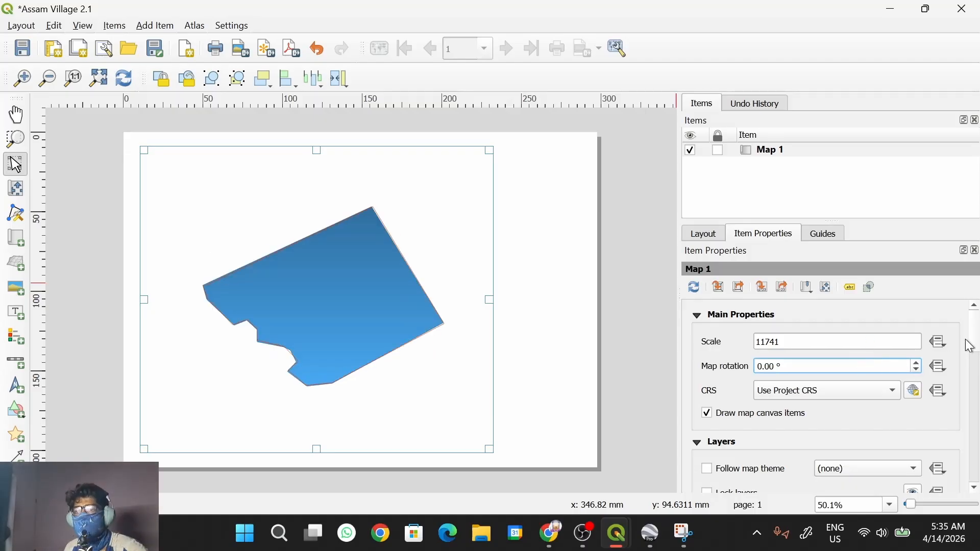
- Examine Map 1's layer, extent and variable properties and the layout's horizontal and vertical guide settings
drag(975, 345, 976, 361)
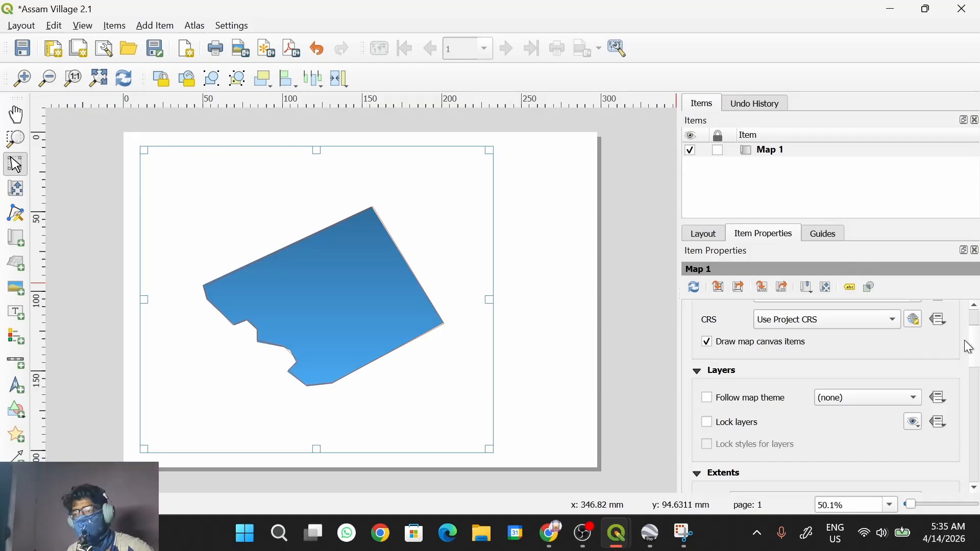
drag(974, 347, 971, 375)
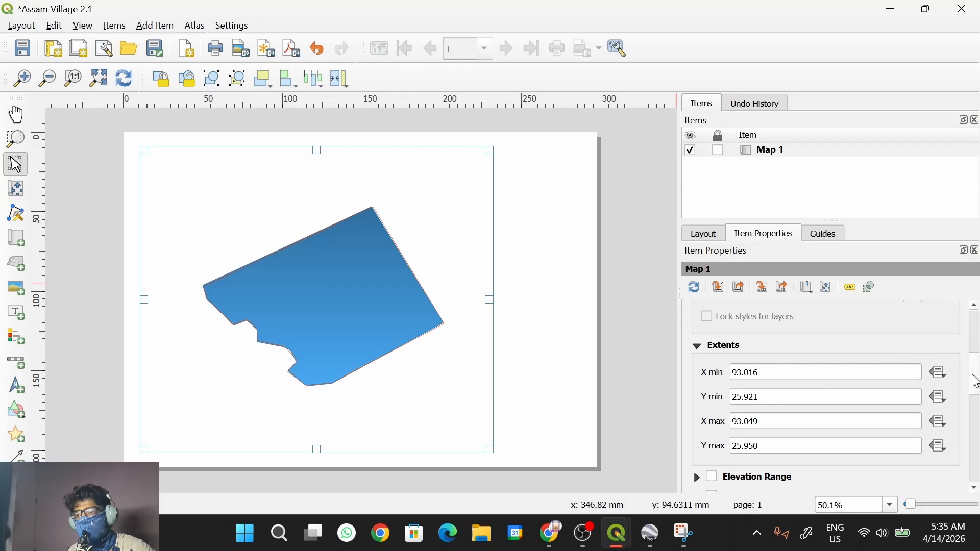
drag(974, 380, 953, 446)
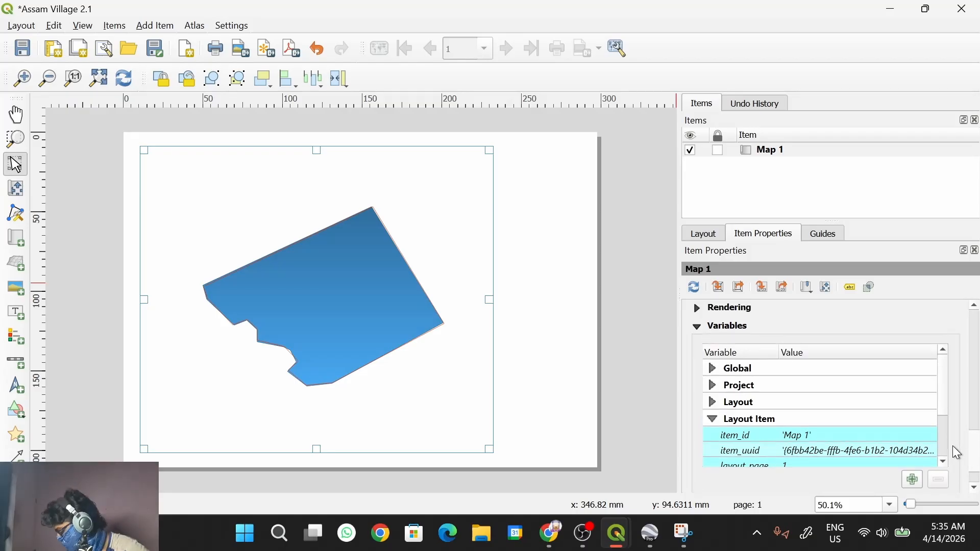
click(834, 234)
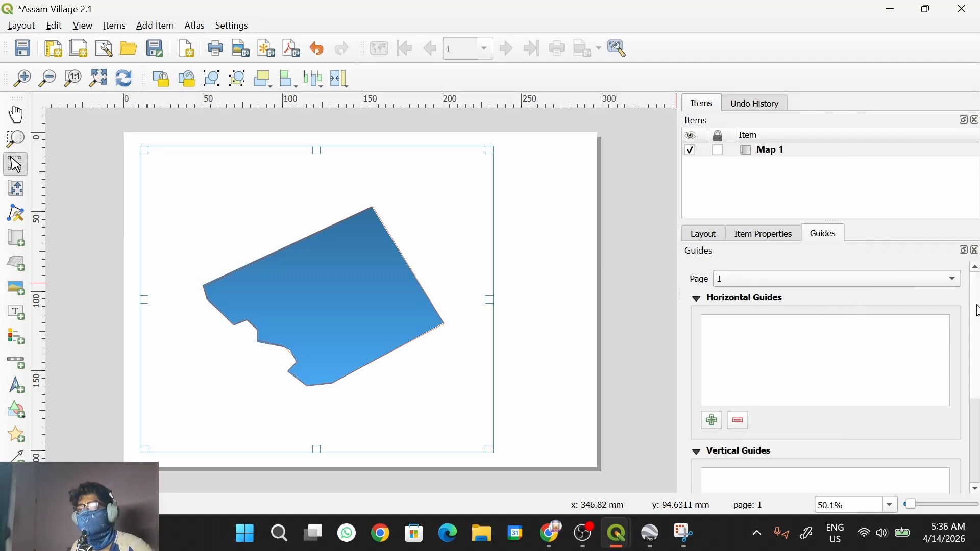
scroll(977, 361, down, 2)
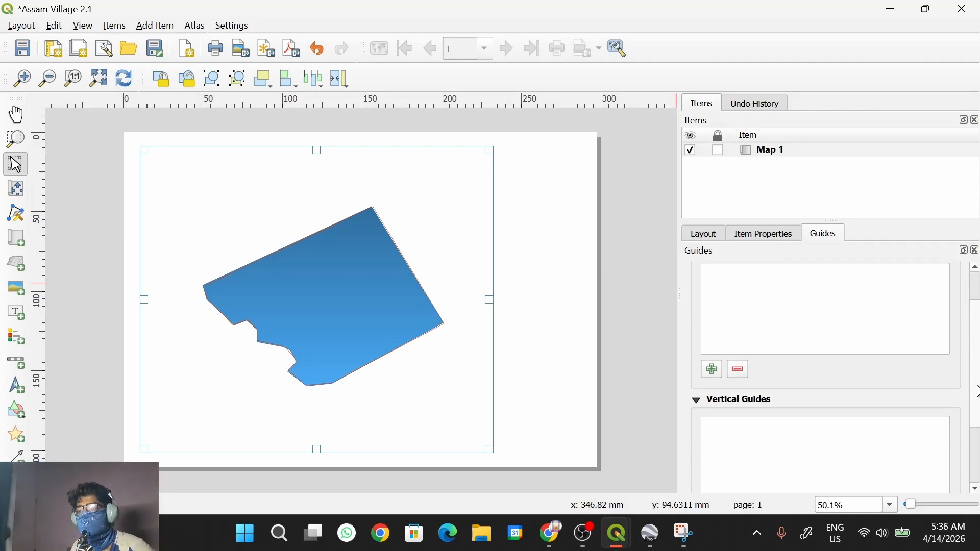
scroll(976, 360, up, 2)
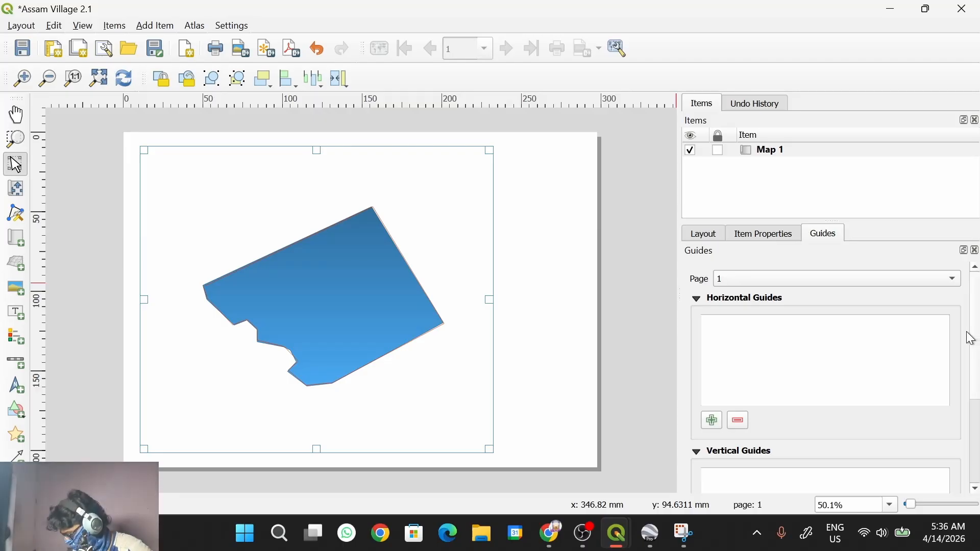
- Add a new grid to Map 1 in its item properties
click(785, 238)
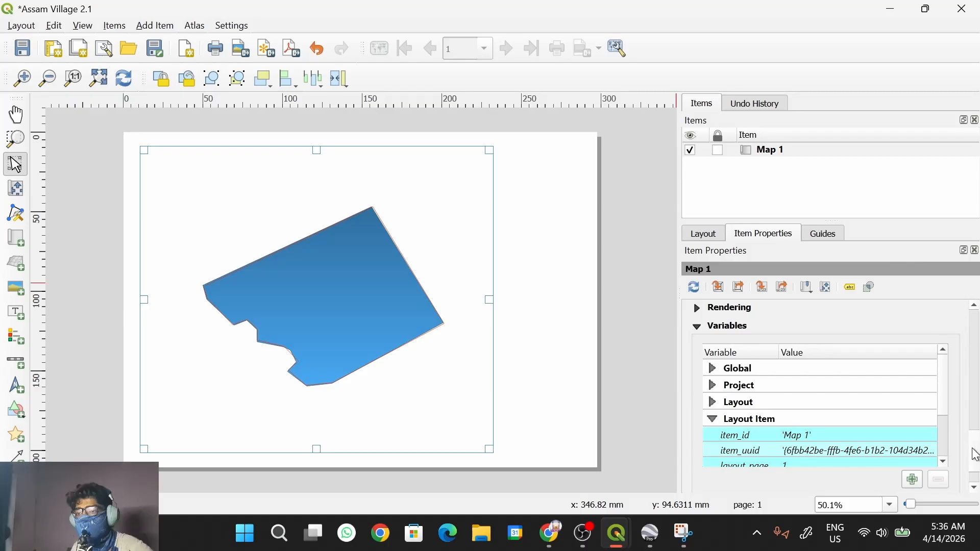
scroll(976, 443, up, 2)
drag(975, 443, 976, 403)
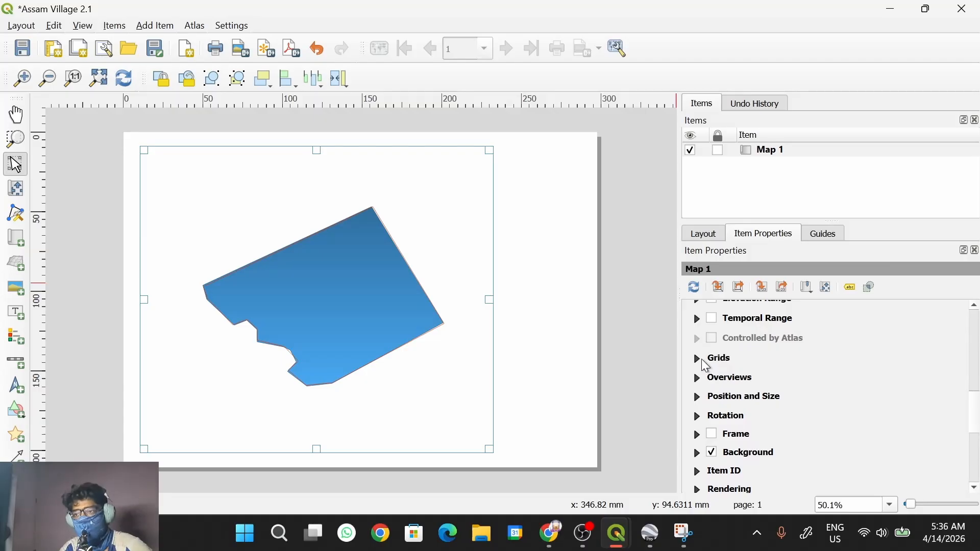
click(699, 359)
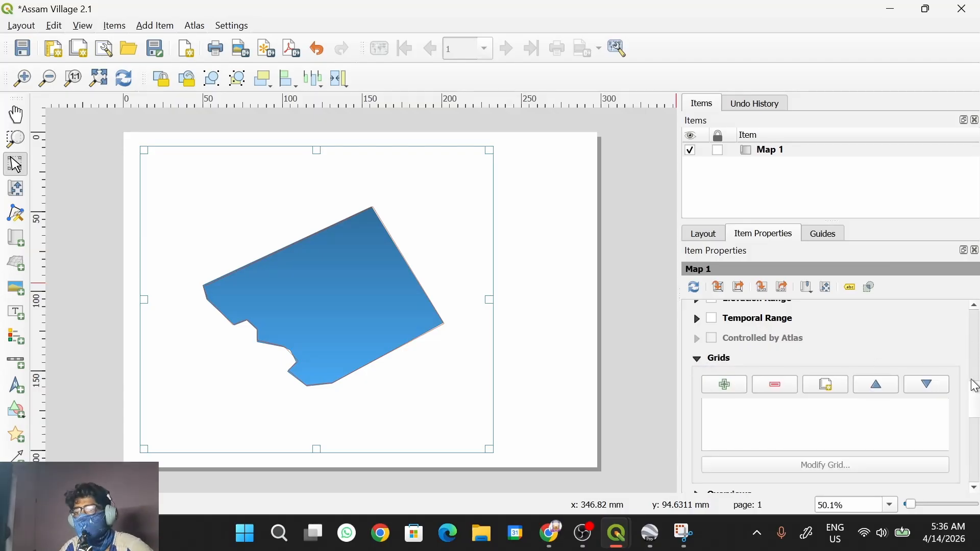
scroll(974, 403, down, 2)
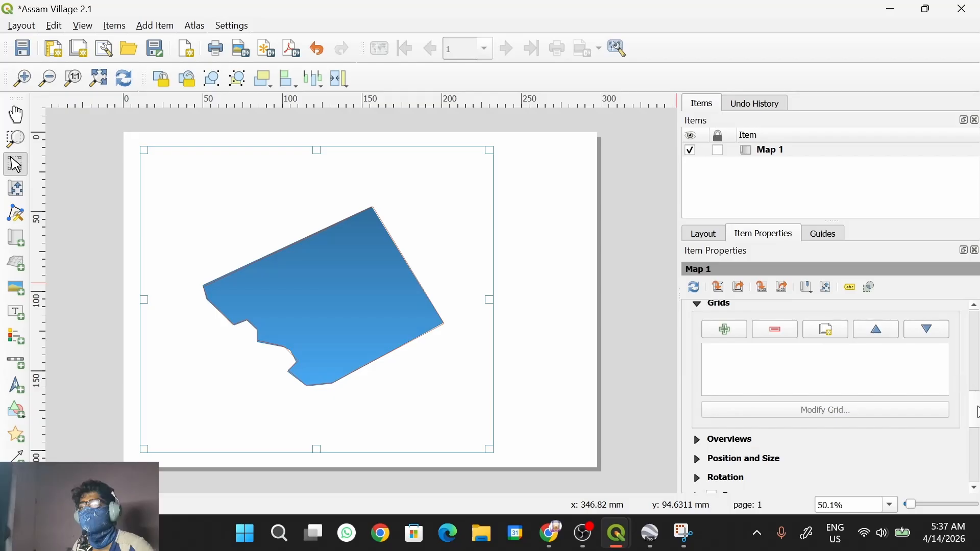
scroll(976, 413, up, 1)
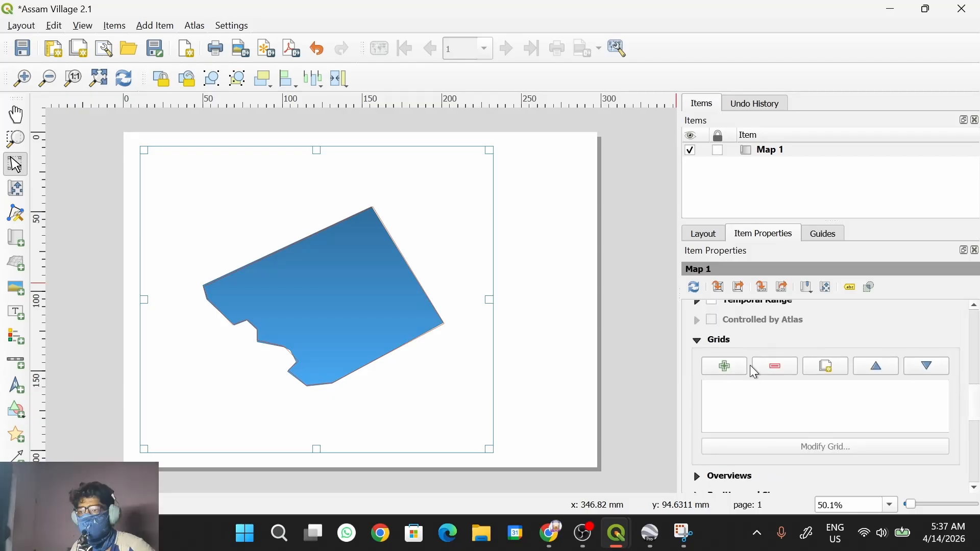
key(ctrl)
key(ctrl)
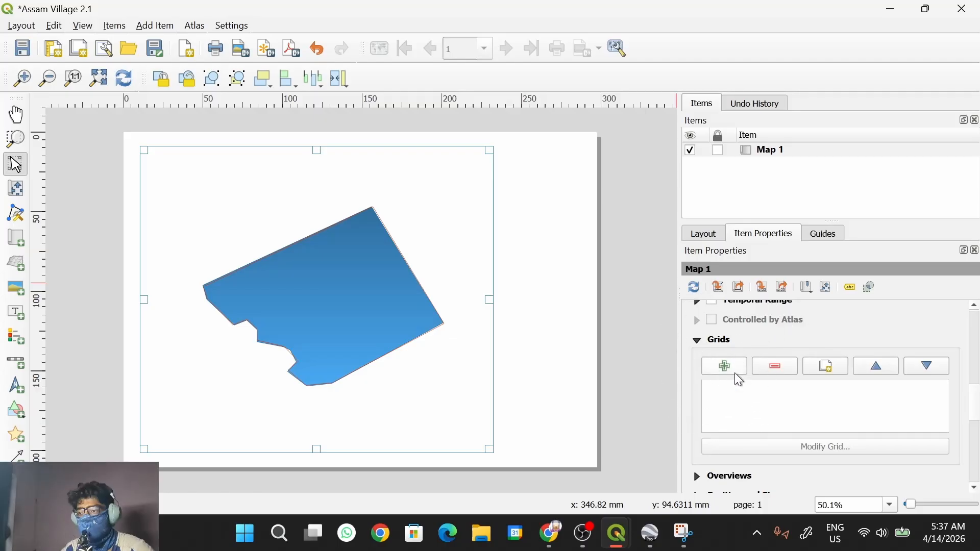
click(730, 368)
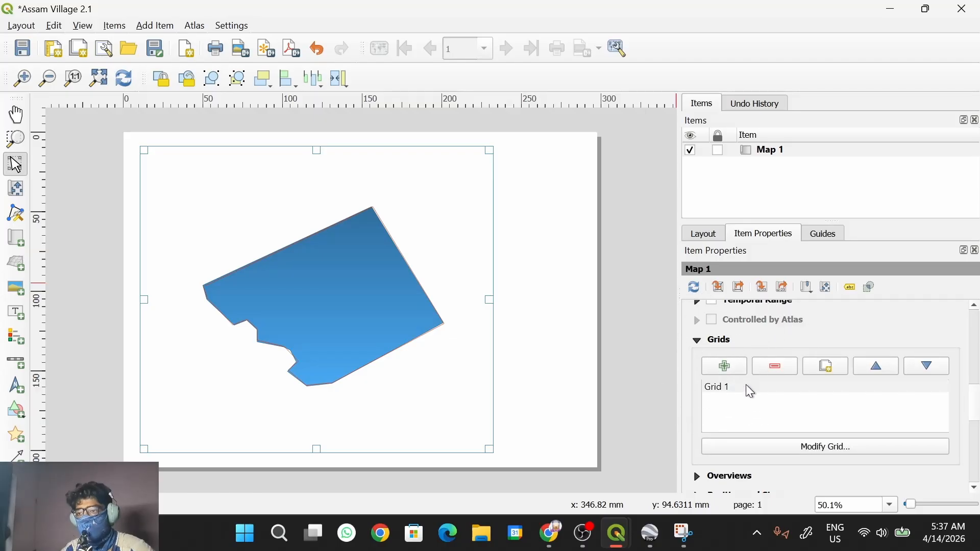
- Modify Map 1's grid to the Frame and annotations only type with a Fit Segment Width interval
click(745, 386)
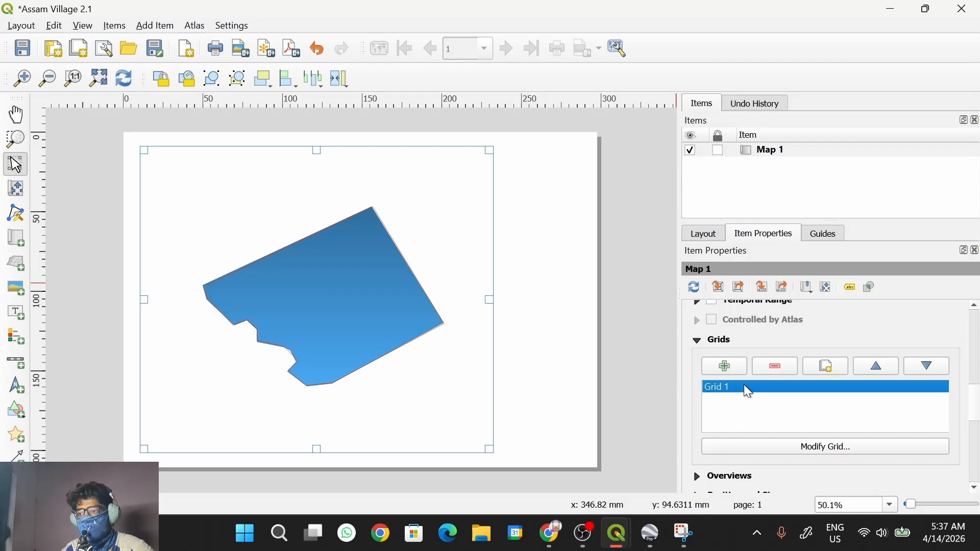
click(739, 445)
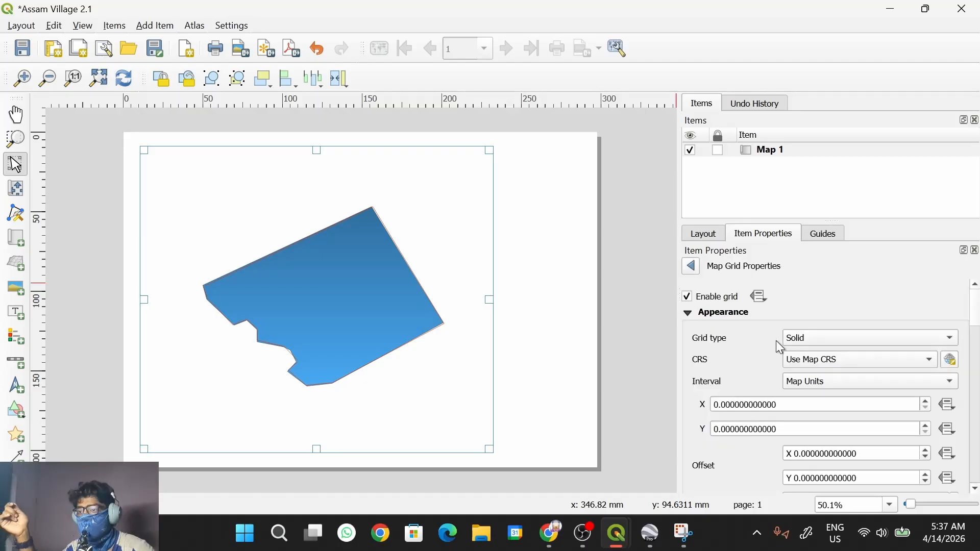
click(857, 344)
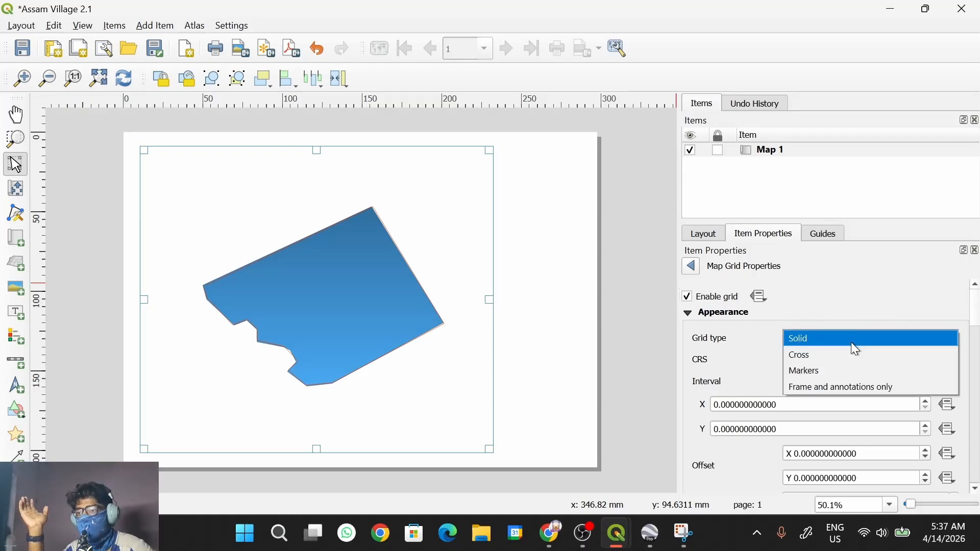
click(823, 388)
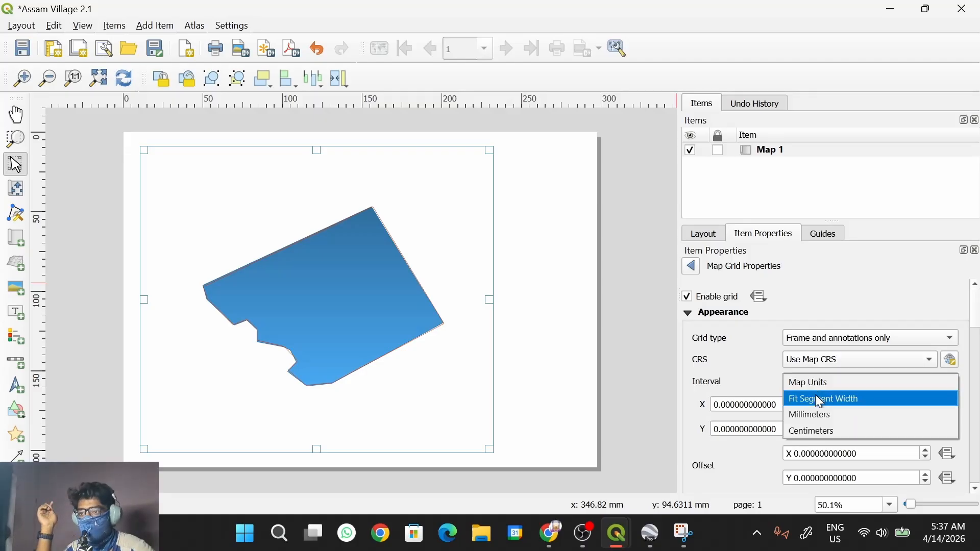
click(814, 399)
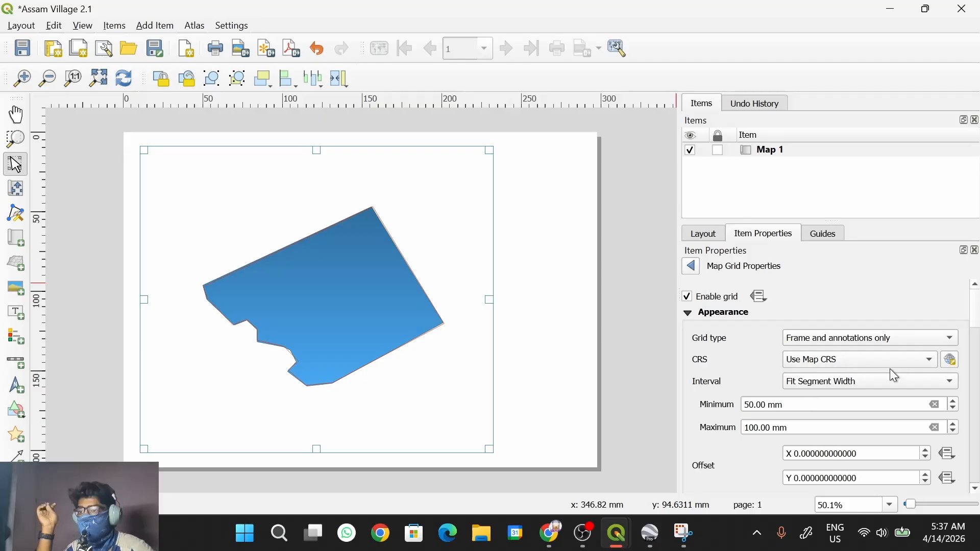
scroll(974, 333, down, 3)
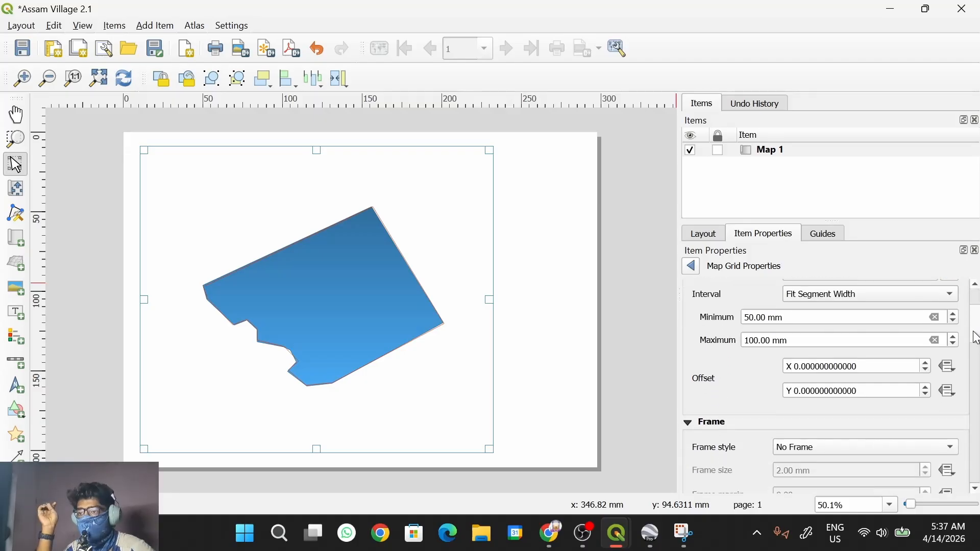
scroll(975, 338, up, 2)
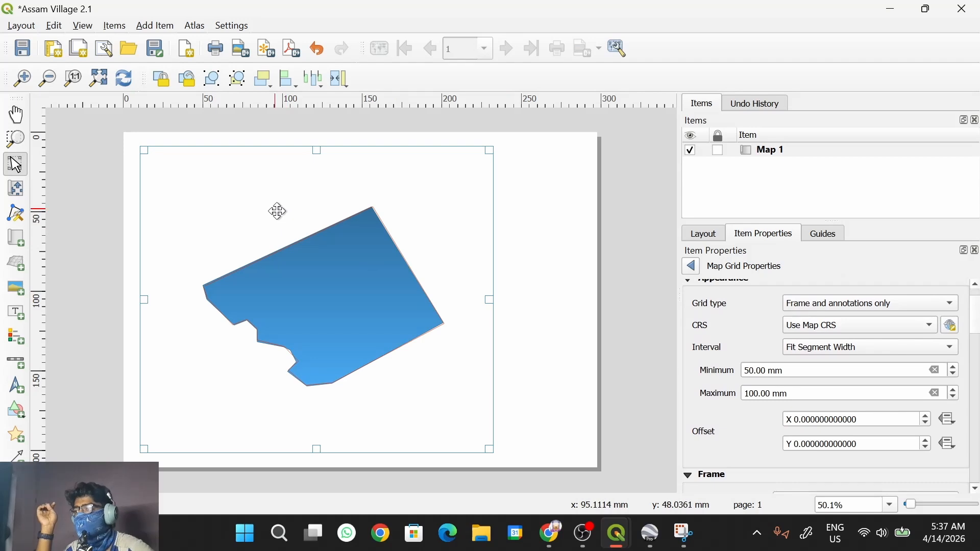
- Reselect Map 1, reopen its grid's properties, and disable and re-enable the grid
click(536, 246)
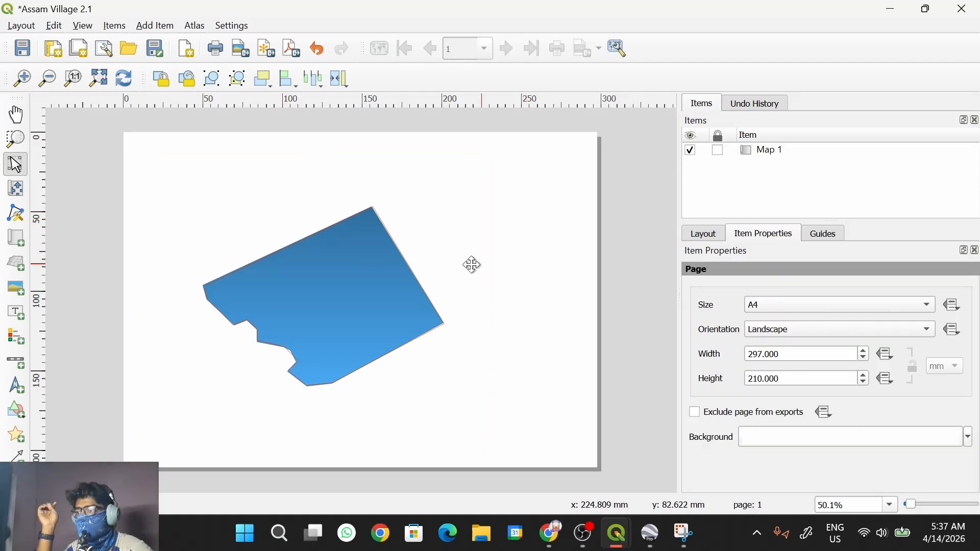
click(385, 276)
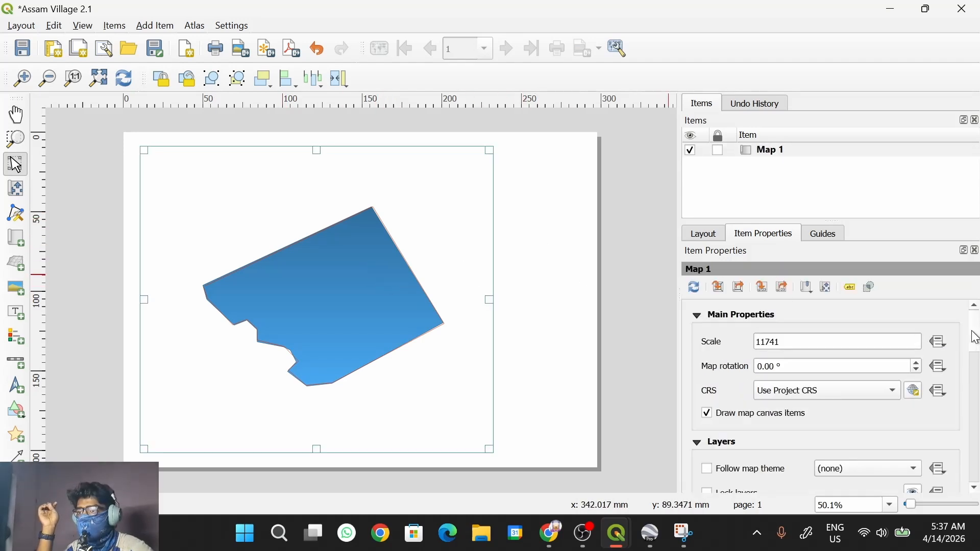
drag(976, 339, 955, 416)
click(698, 379)
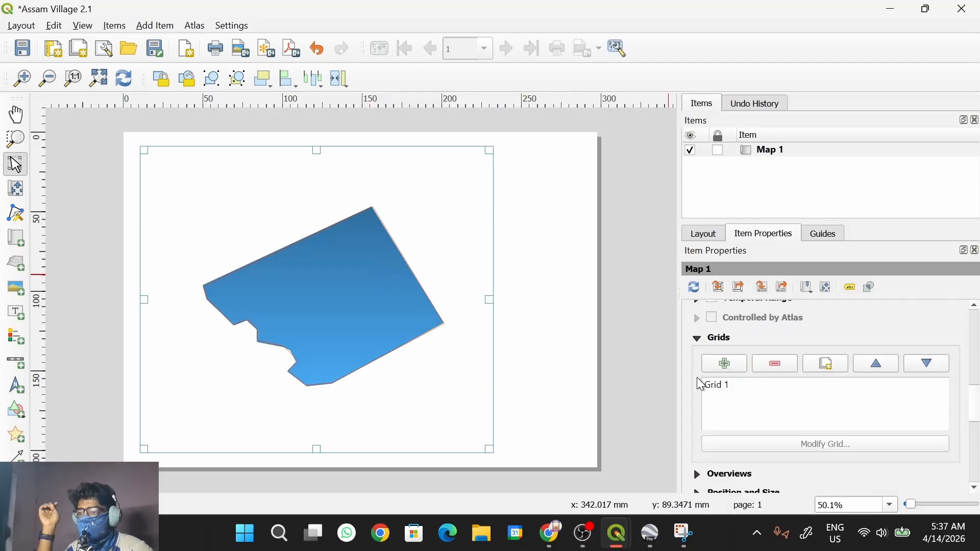
click(734, 390)
click(755, 445)
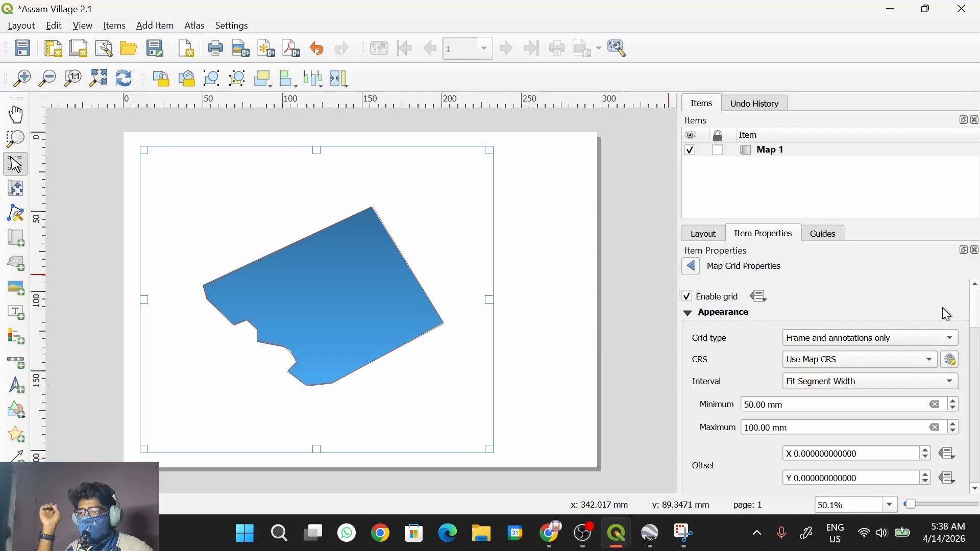
click(688, 298)
click(688, 298)
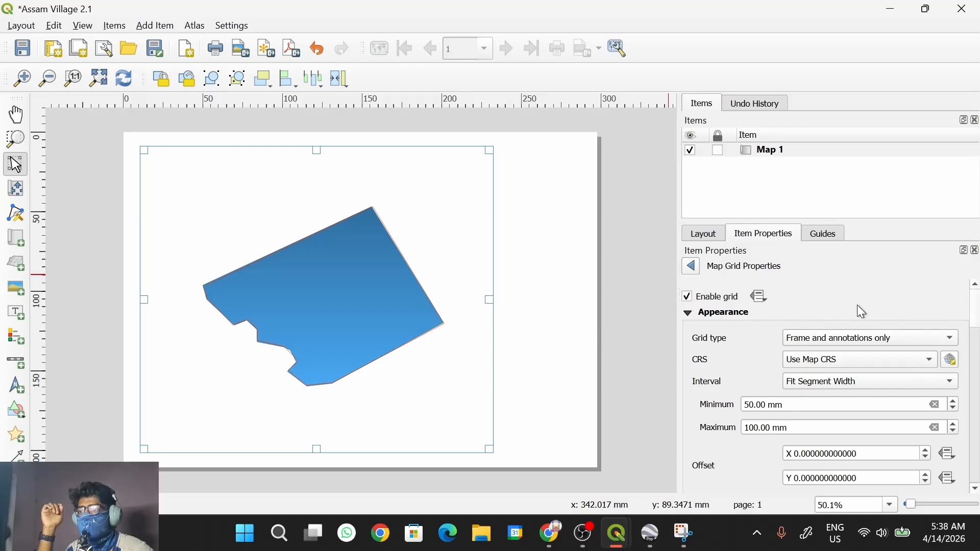
- Set the minimum segment width of Map 1's grid interval to 10 mm
scroll(977, 322, down, 3)
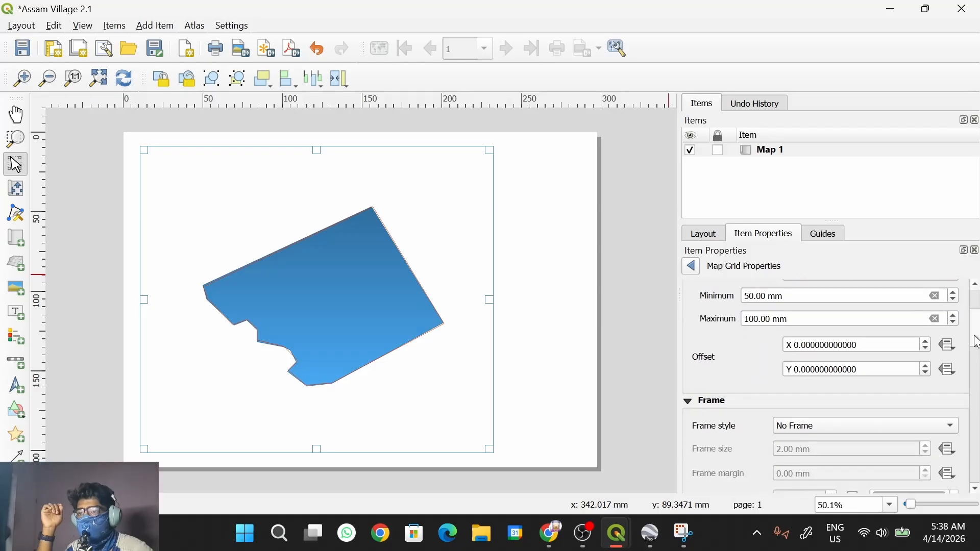
scroll(977, 341, up, 1)
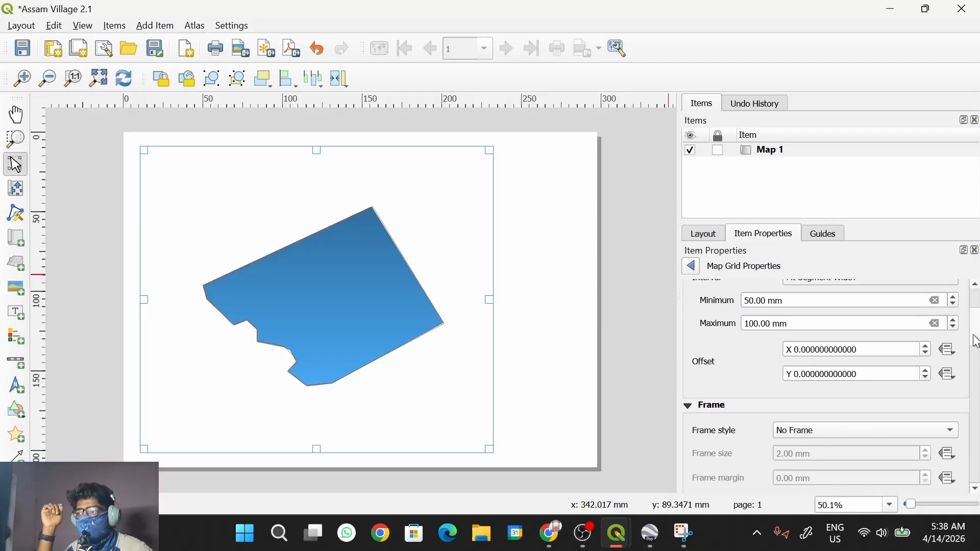
scroll(976, 341, up, 1)
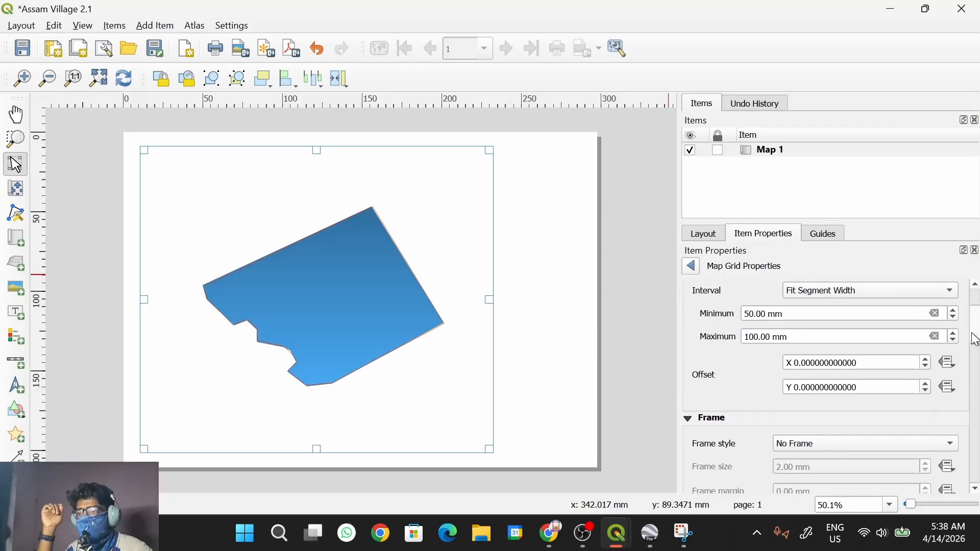
scroll(976, 341, up, 1)
click(954, 320)
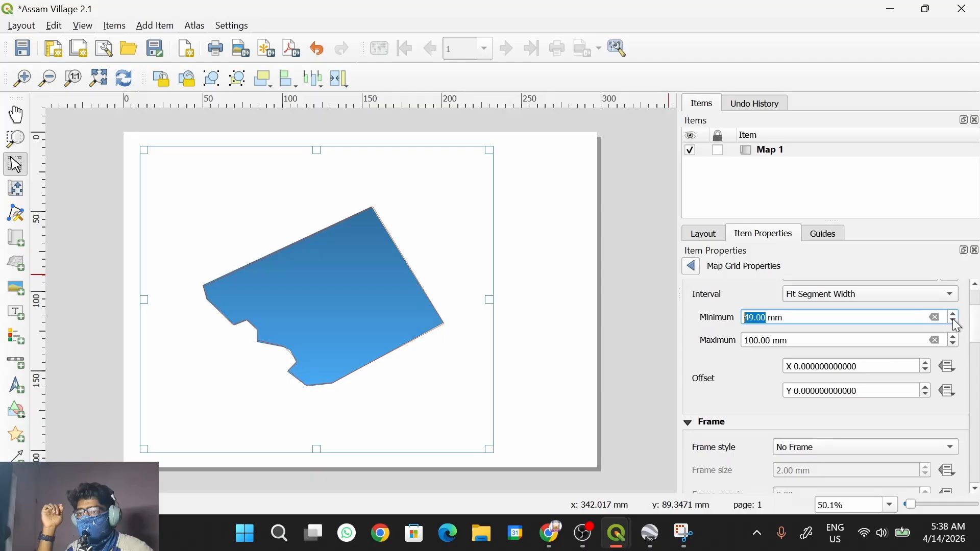
click(955, 322)
click(954, 322)
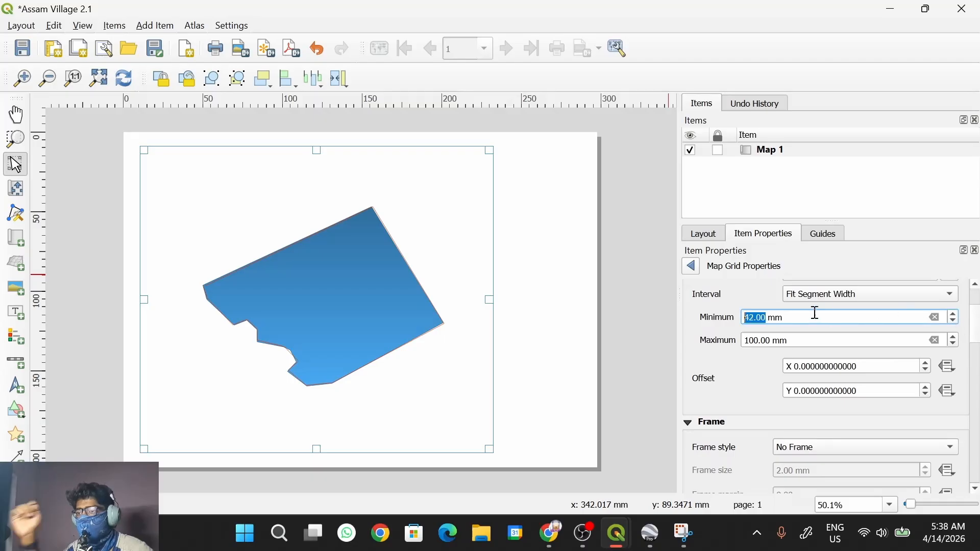
text(10)
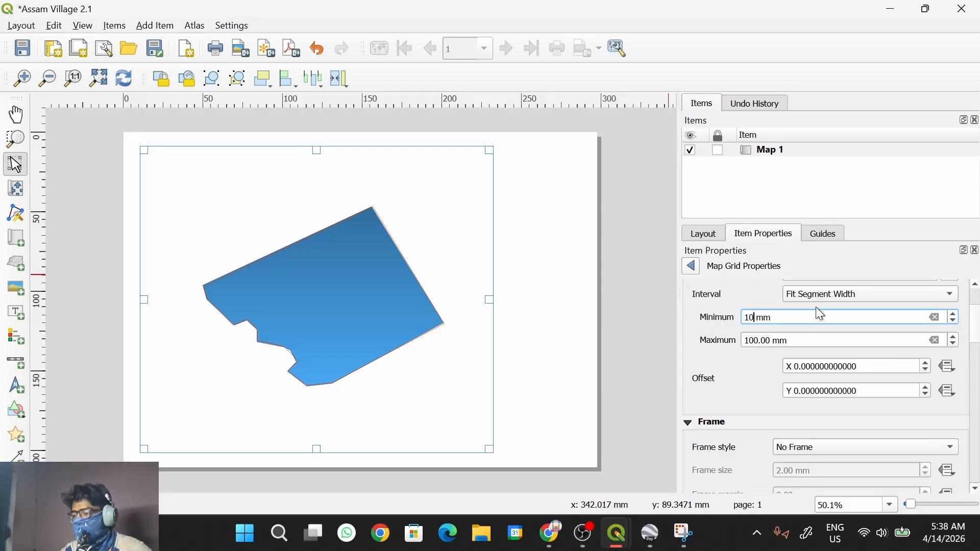
key(Return)
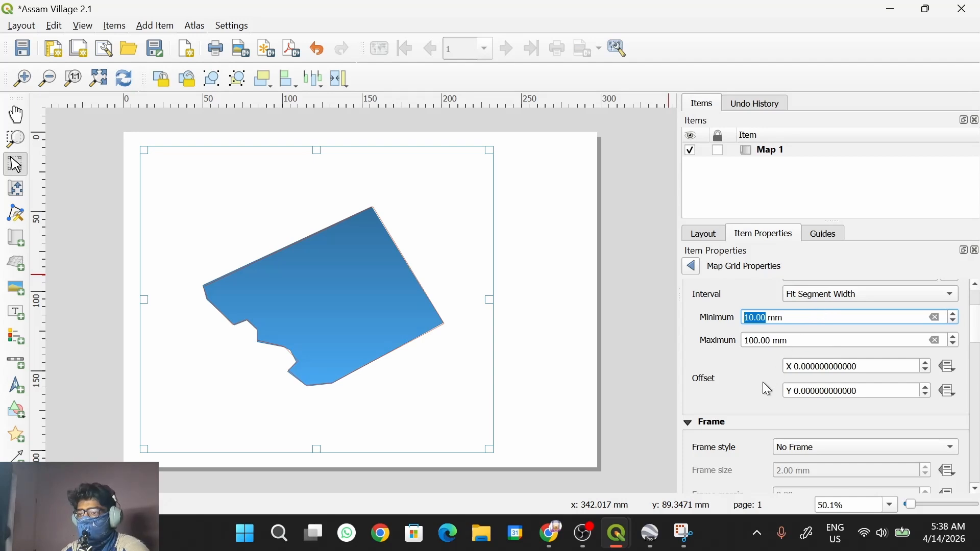
- Set the grid's frame style to Zebra (Nautical)
scroll(763, 382, down, 4)
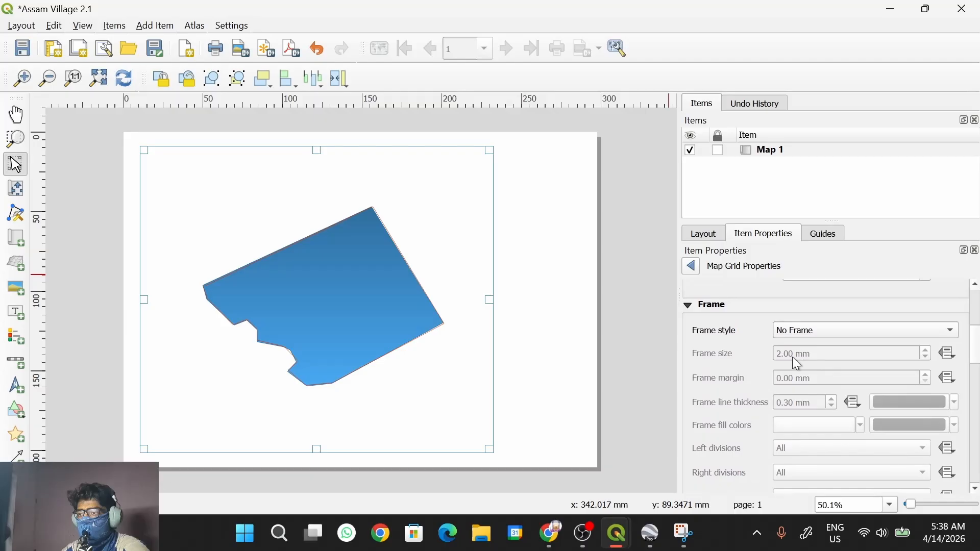
click(827, 330)
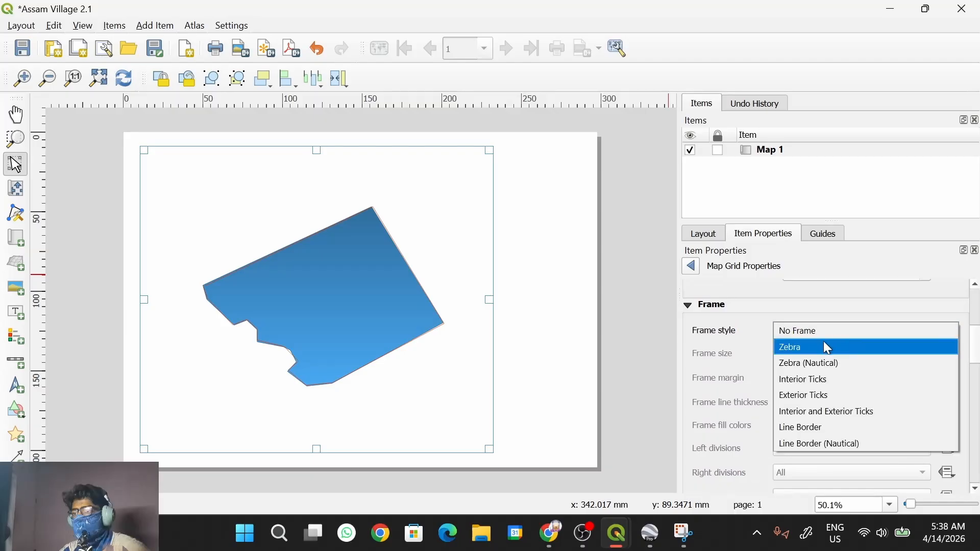
click(816, 363)
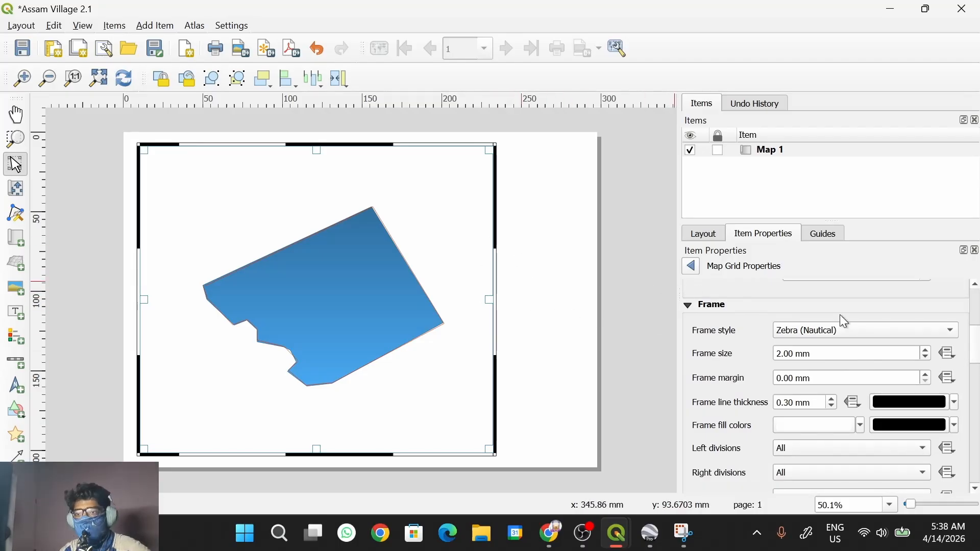
- Try a different size for the zebra frame and restore it to 2.00 mm
mouse_move(977, 355)
mouse_down()
mouse_move(976, 321)
mouse_move(963, 476)
mouse_move(963, 354)
mouse_up()
scroll(964, 357, up, 5)
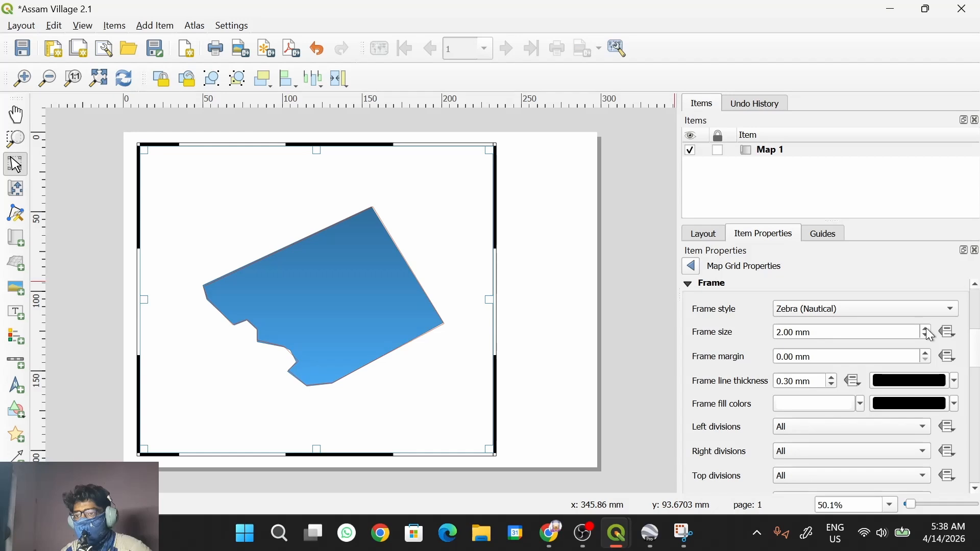
click(926, 328)
click(925, 333)
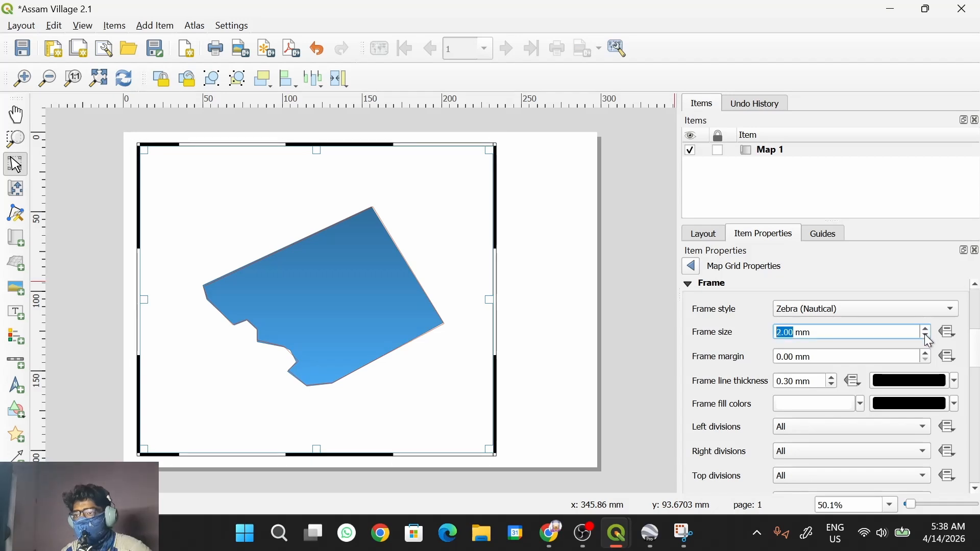
click(929, 337)
click(924, 329)
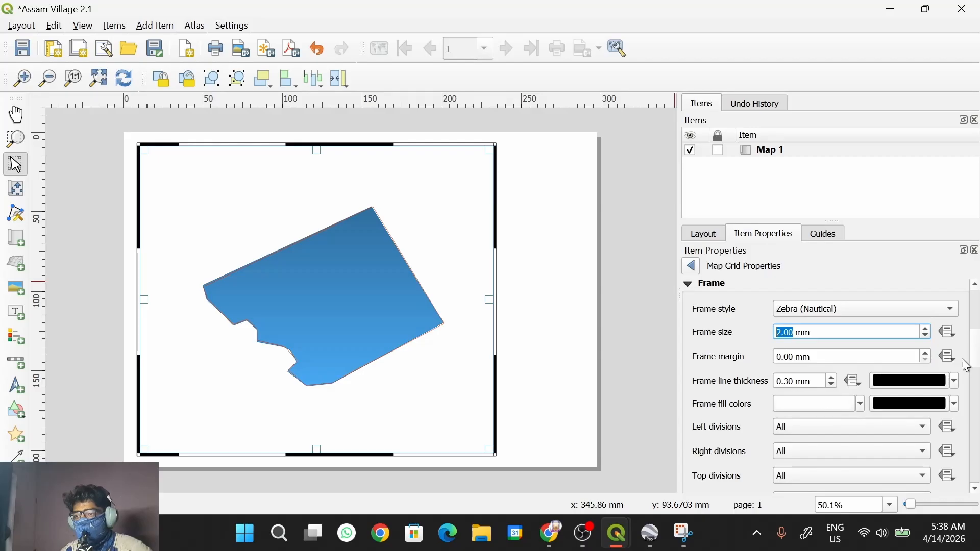
- Review the frame settings, try the Cross, Markers and Solid grid types, and restore Frame and annotations only
scroll(976, 369, down, 1)
scroll(976, 368, down, 4)
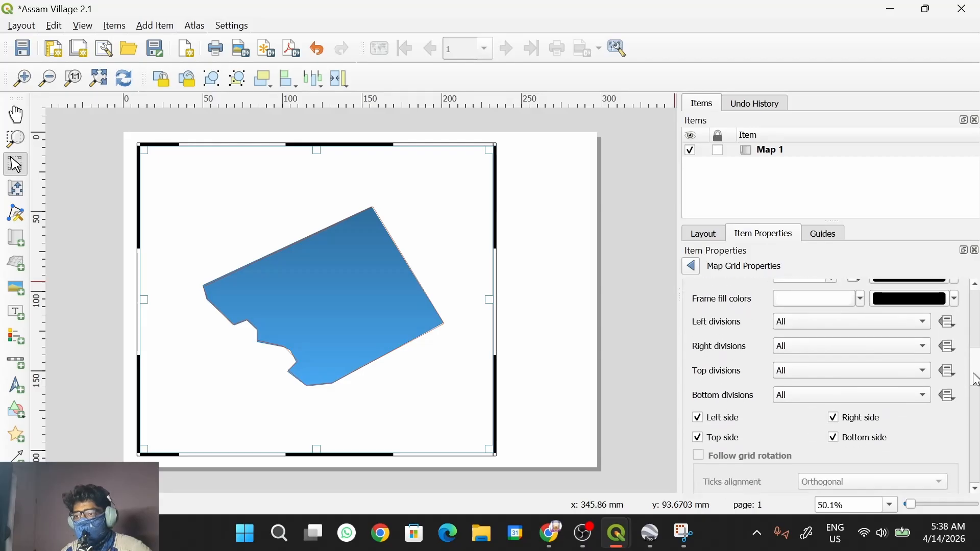
scroll(972, 394, down, 2)
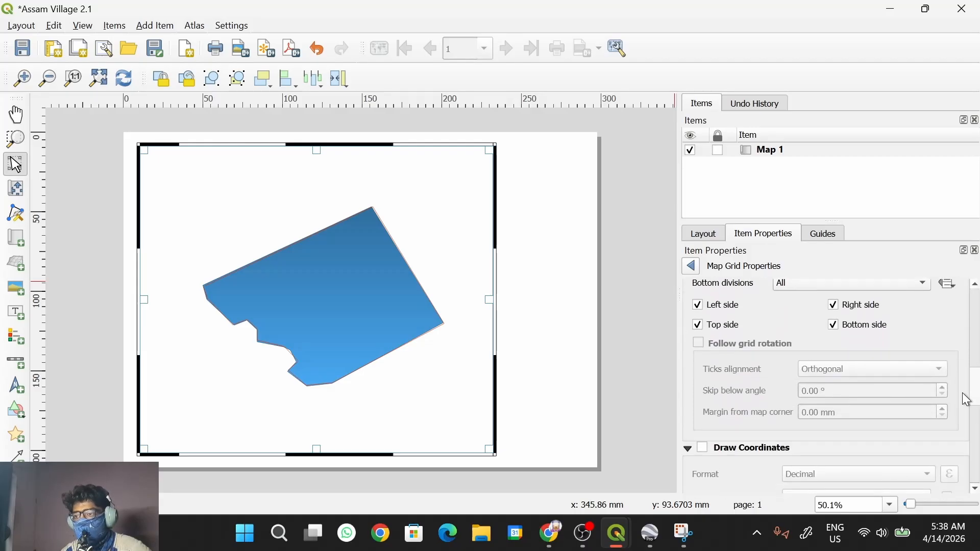
scroll(965, 402, up, 6)
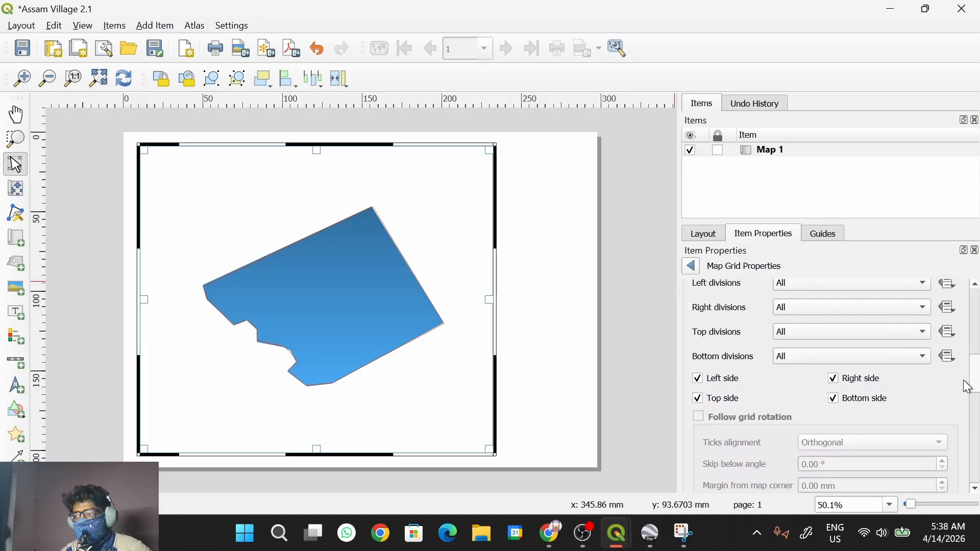
scroll(971, 349, up, 4)
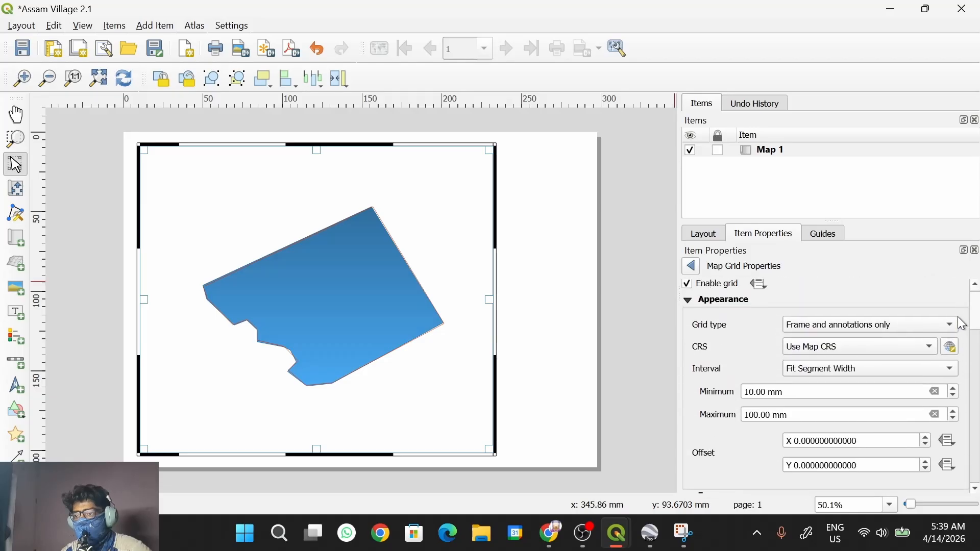
click(926, 333)
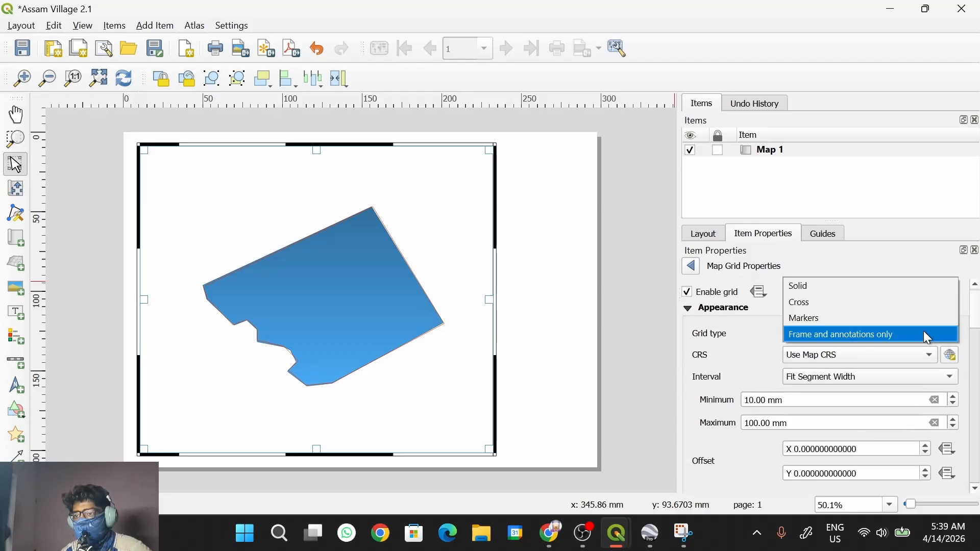
click(875, 302)
click(853, 334)
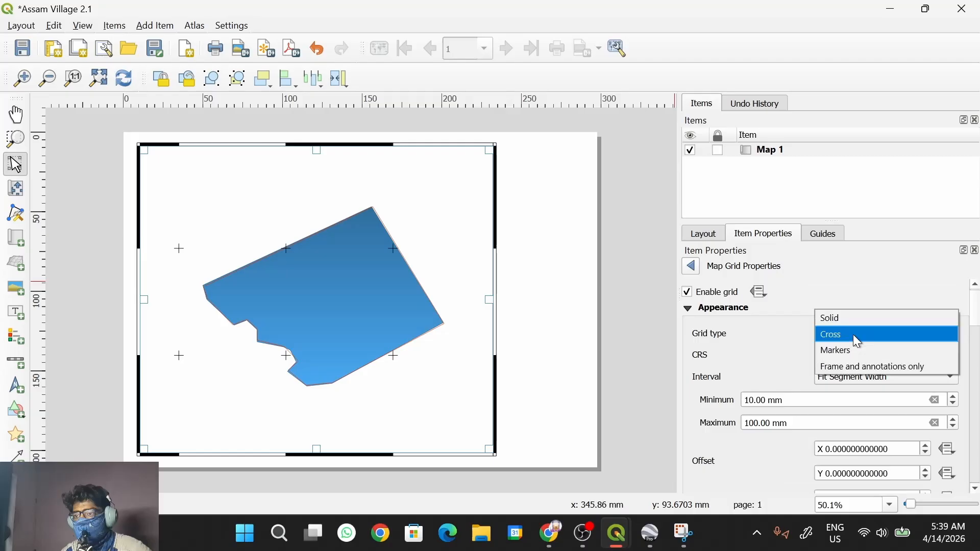
click(851, 352)
click(850, 335)
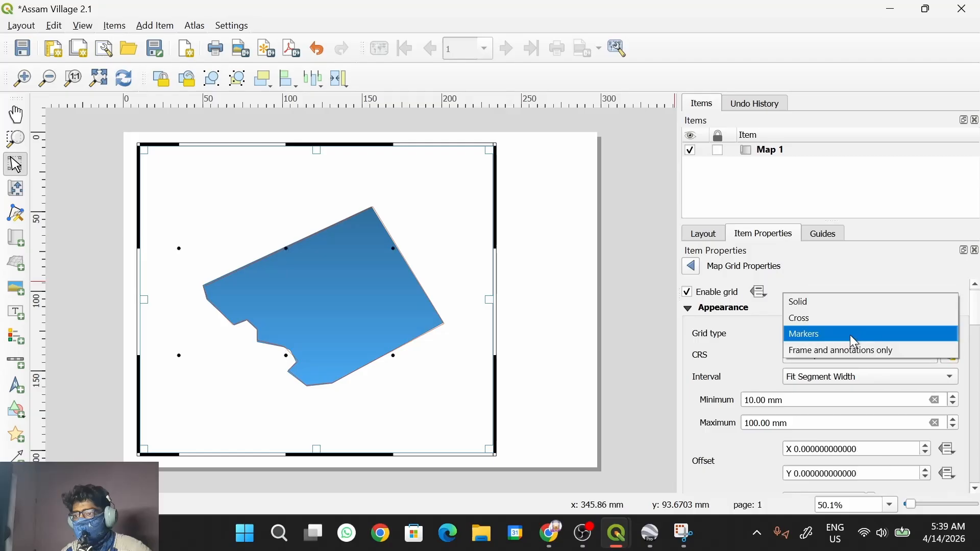
click(834, 304)
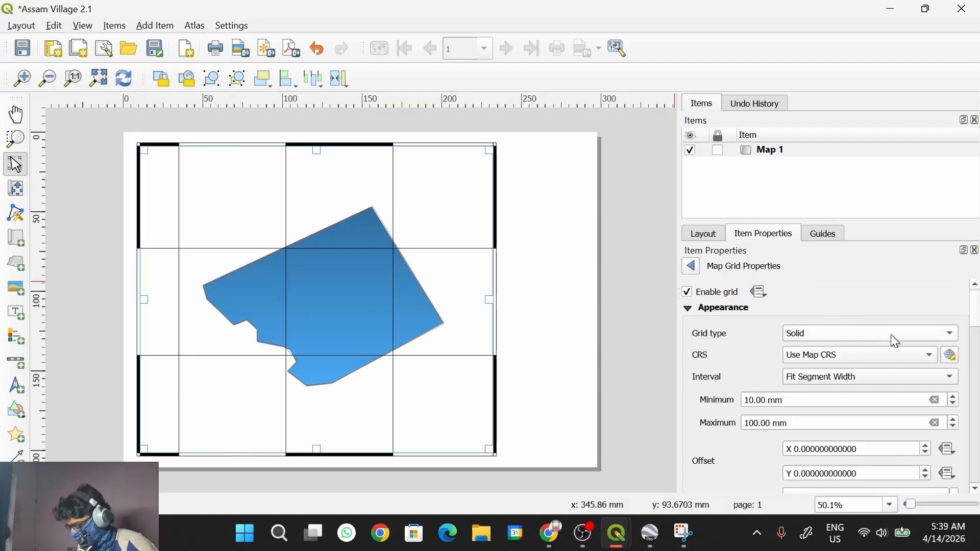
click(848, 334)
click(818, 378)
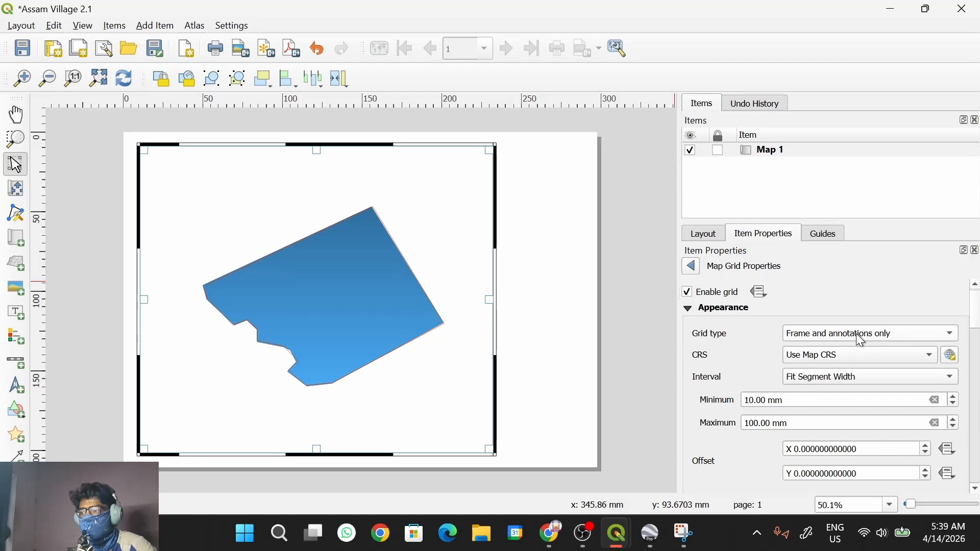
- Zoom out Map 1's content and move the village polygon closer to the centre of the map frame
click(15, 189)
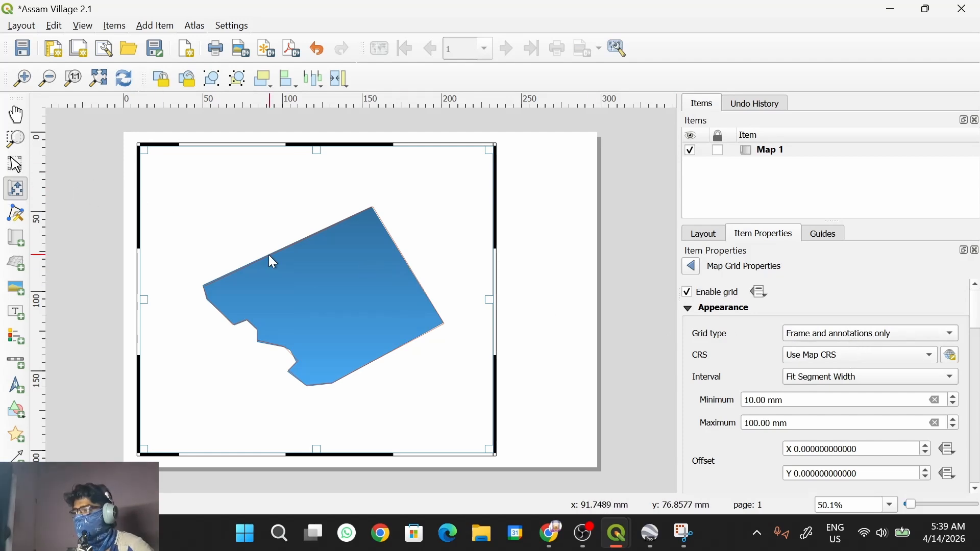
scroll(266, 263, down, 5)
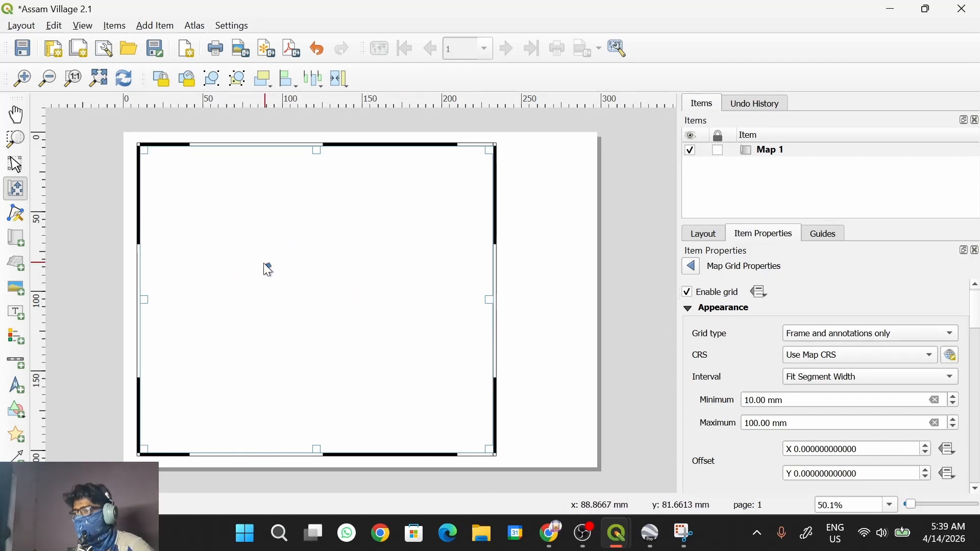
scroll(268, 265, up, 5)
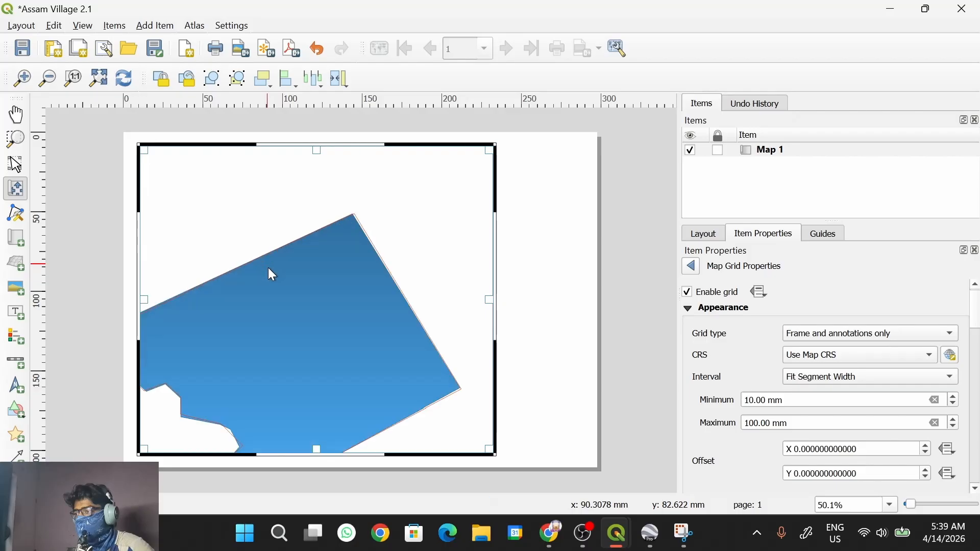
scroll(265, 274, up, 2)
scroll(267, 274, down, 3)
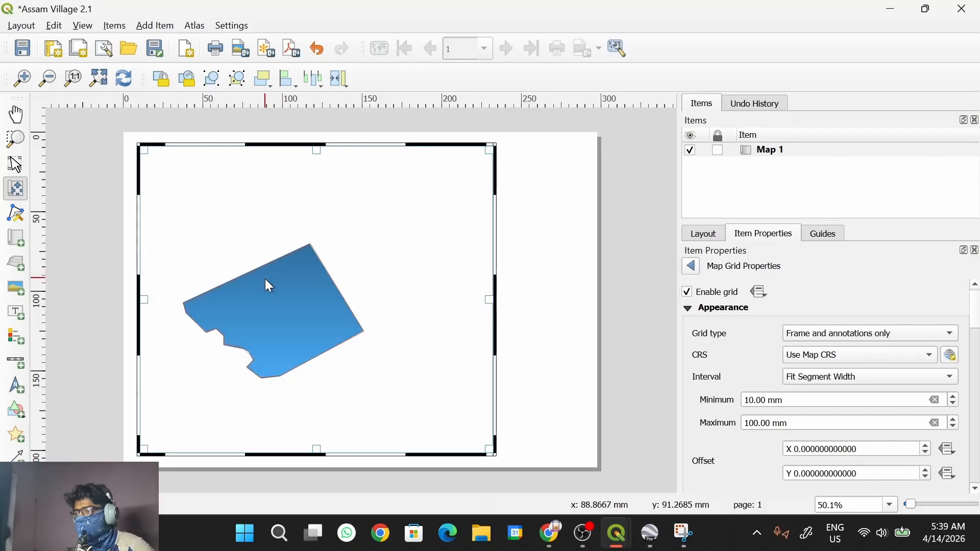
drag(266, 279, 291, 288)
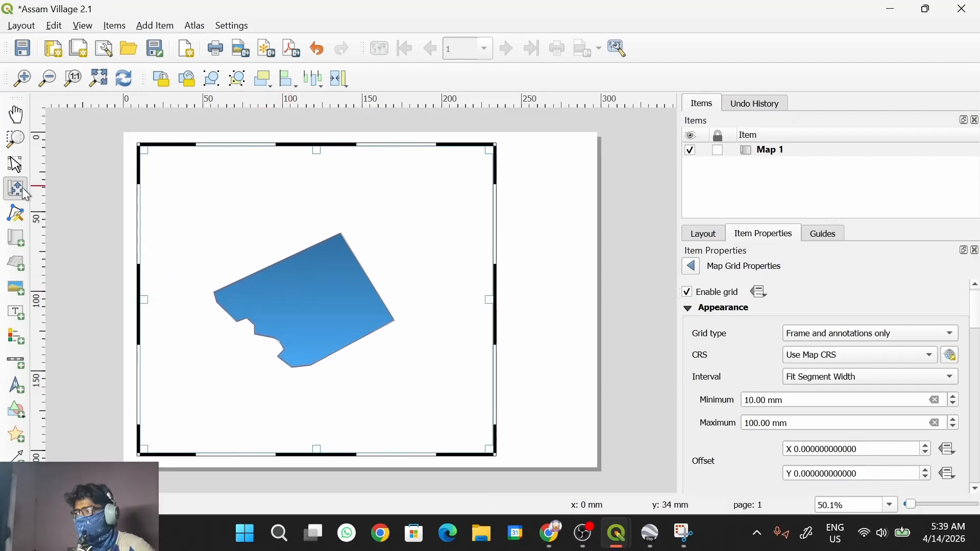
- Return to the item selection tool and change Map 1's grid type to Solid
click(15, 164)
click(852, 334)
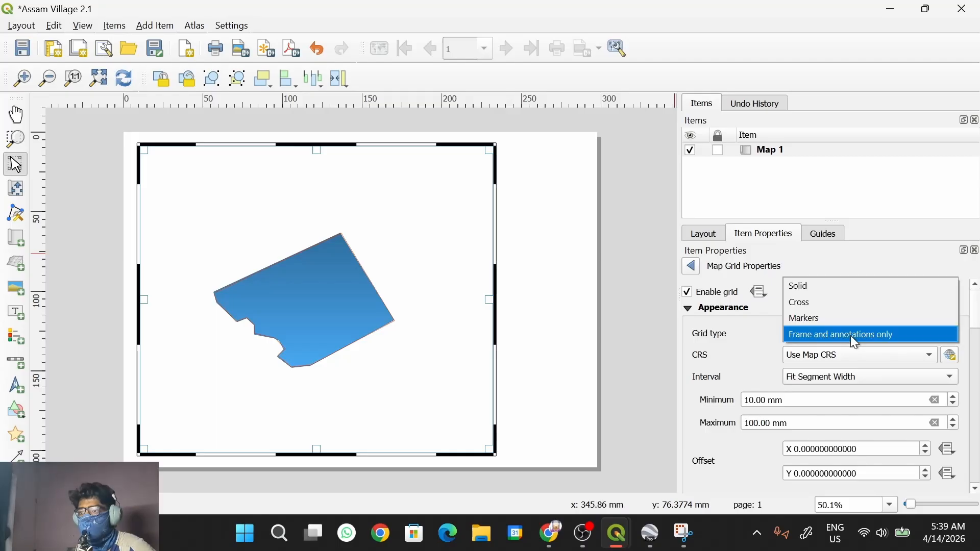
click(826, 287)
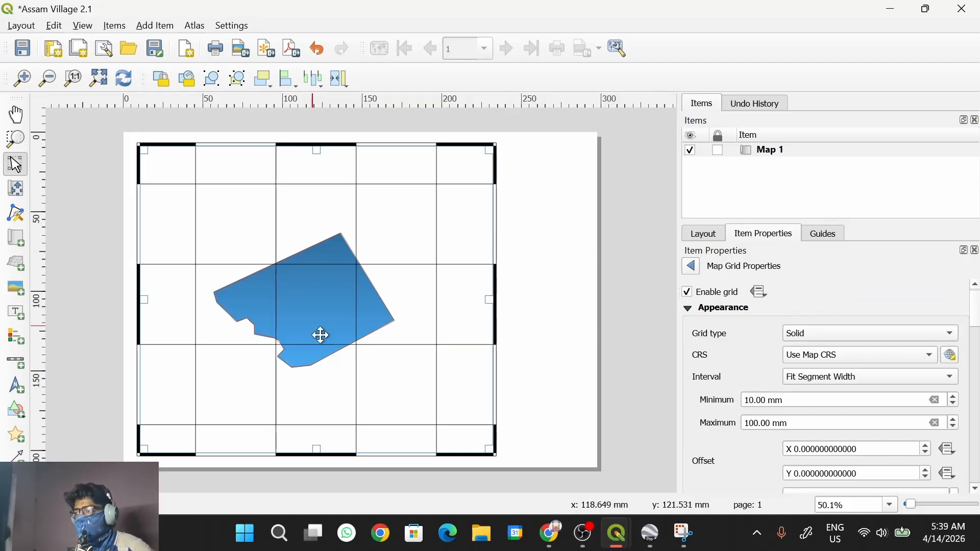
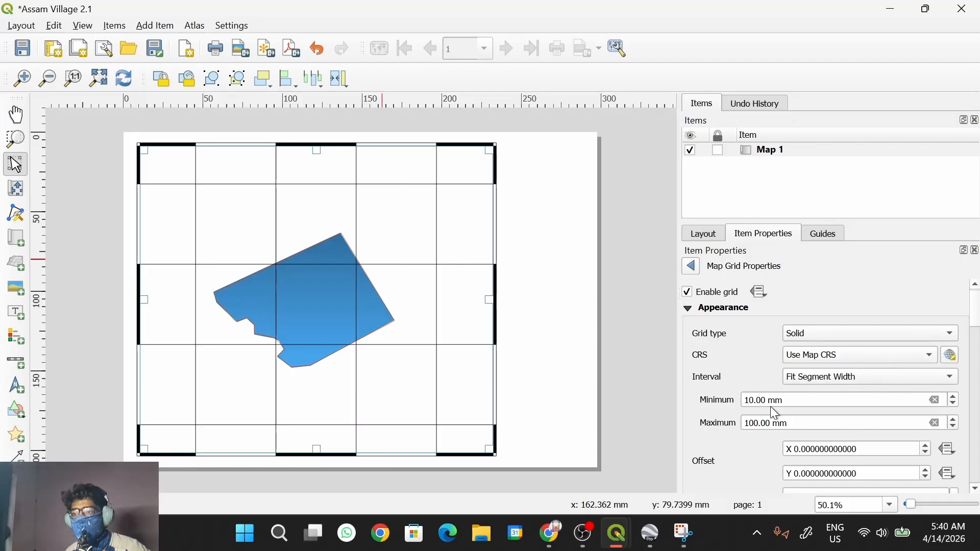
- Try a minimum segment width of 13 mm for the grid and restore it to 10 mm
click(953, 397)
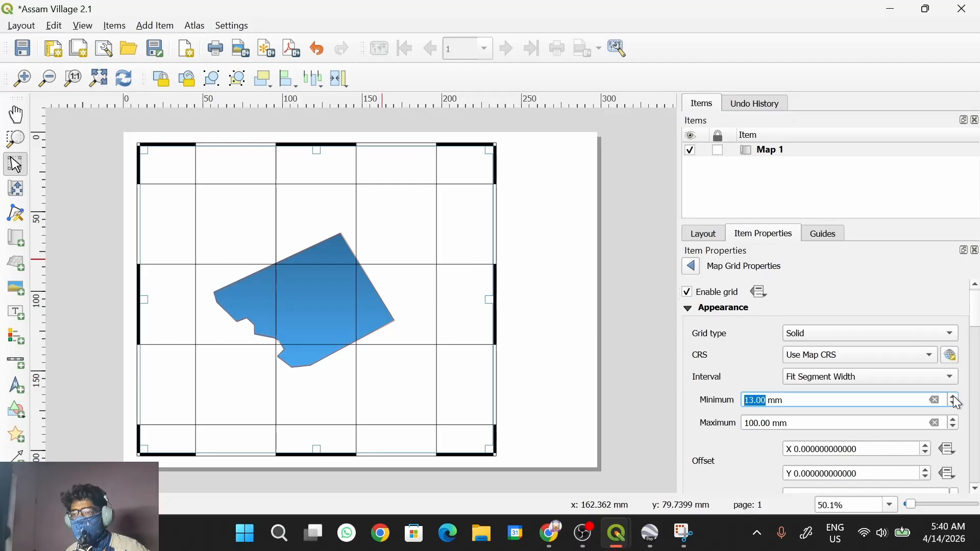
click(954, 397)
click(954, 397)
click(953, 403)
click(953, 404)
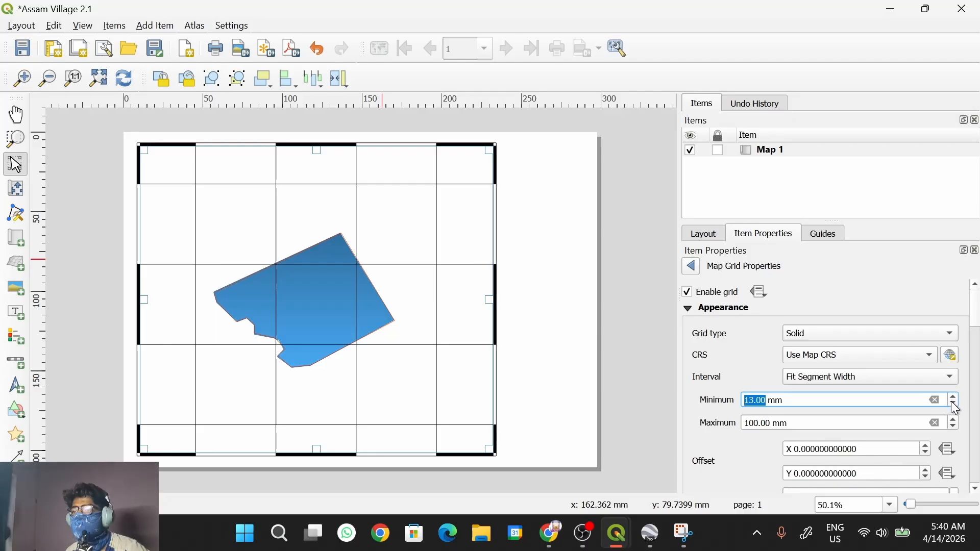
click(953, 403)
- Try Map Units as the grid interval, and switch the interval to Millimeters
scroll(976, 322, down, 1)
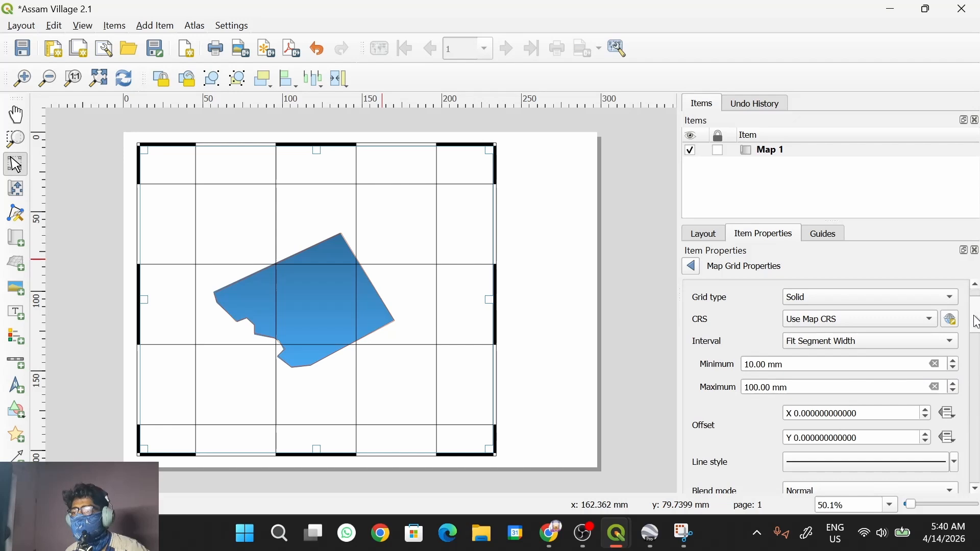
click(938, 336)
click(893, 326)
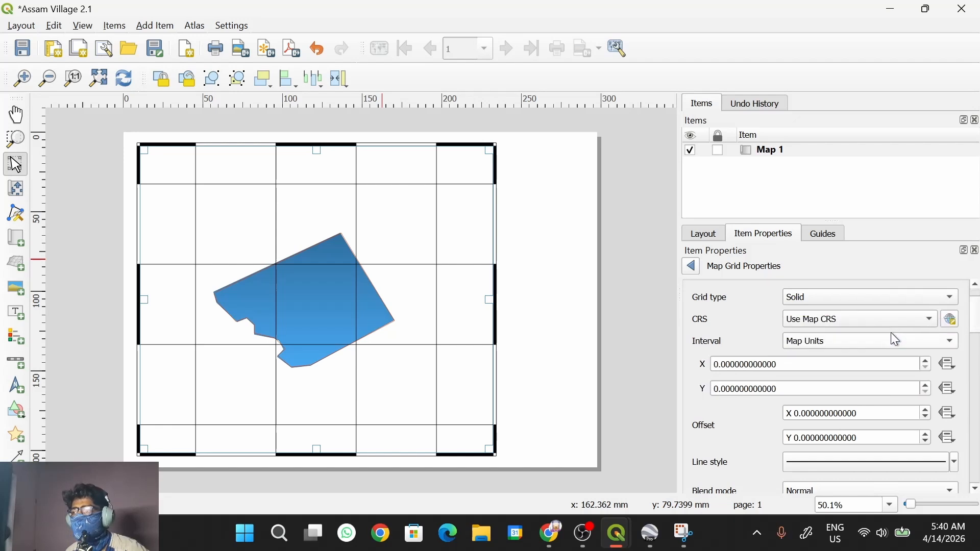
click(888, 340)
click(855, 372)
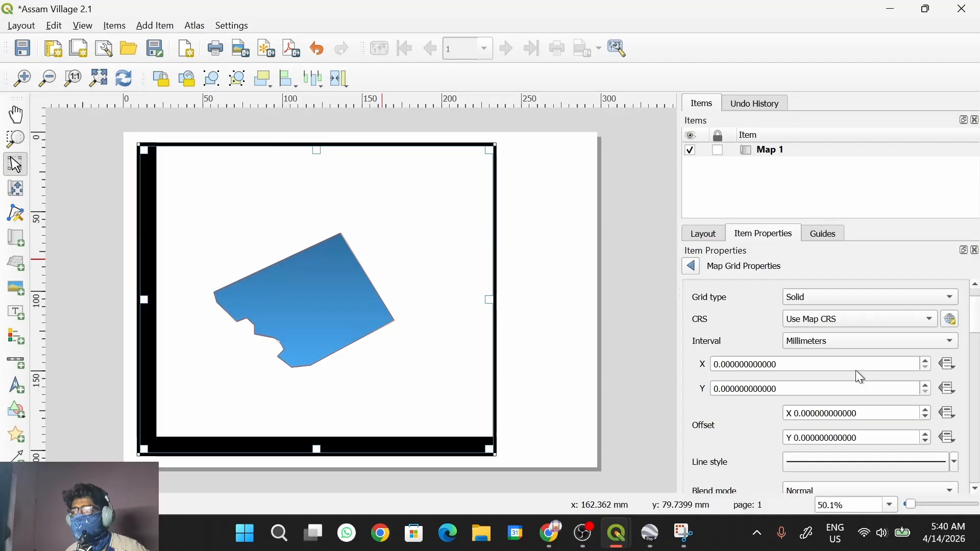
- Set Map 1's grid interval to Fit Segment Width, with a 10 mm minimum and 100 mm maximum
click(866, 342)
click(862, 341)
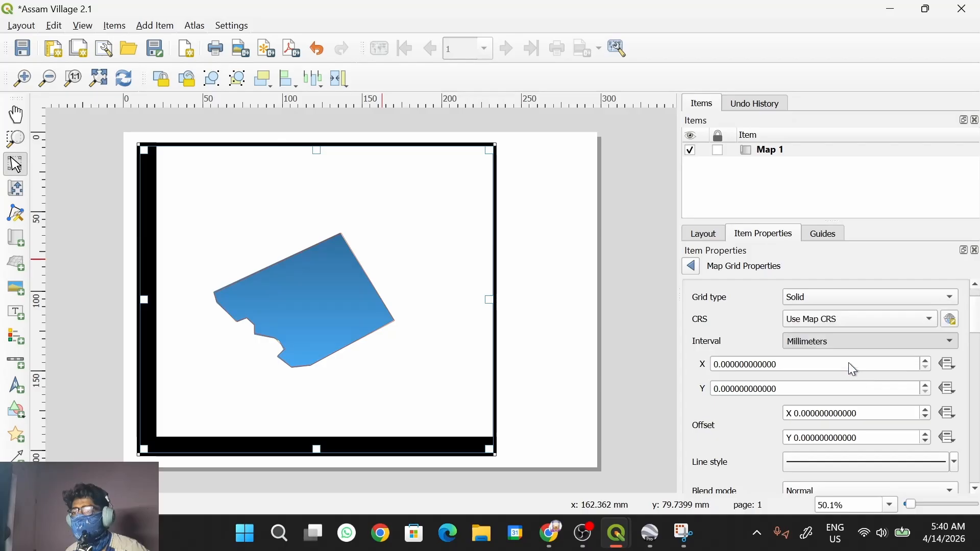
click(862, 342)
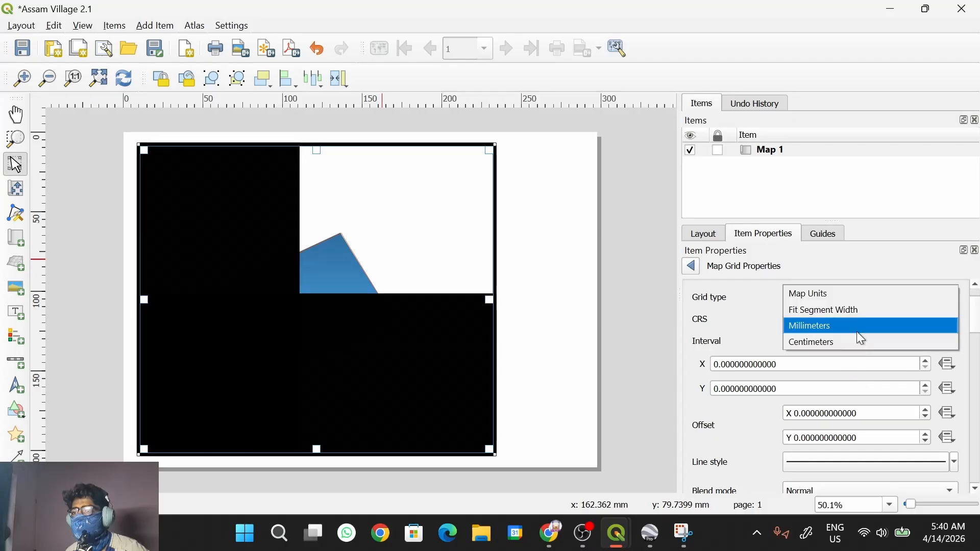
click(844, 294)
click(826, 341)
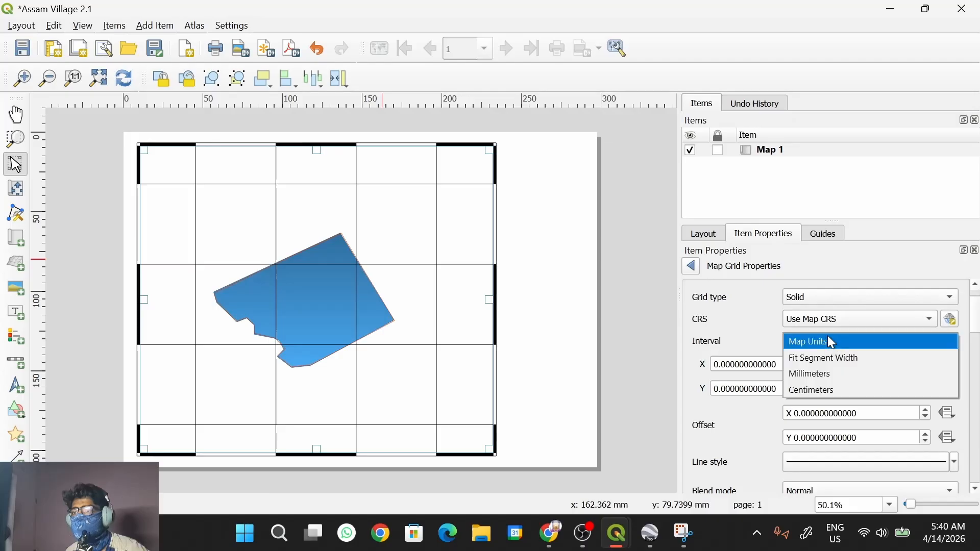
click(822, 357)
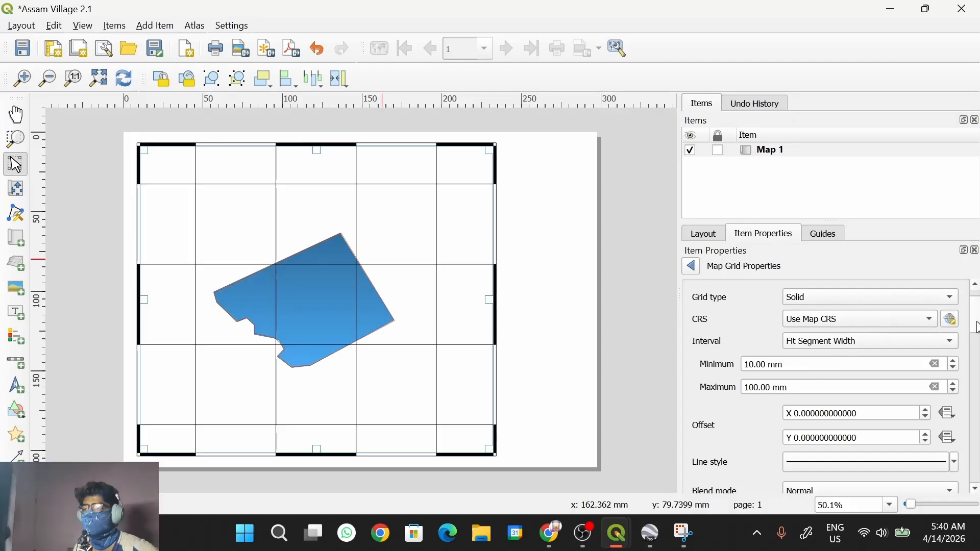
- Explore the grid's line colour and blend mode options, keeping the blend mode at Normal
scroll(959, 403, down, 3)
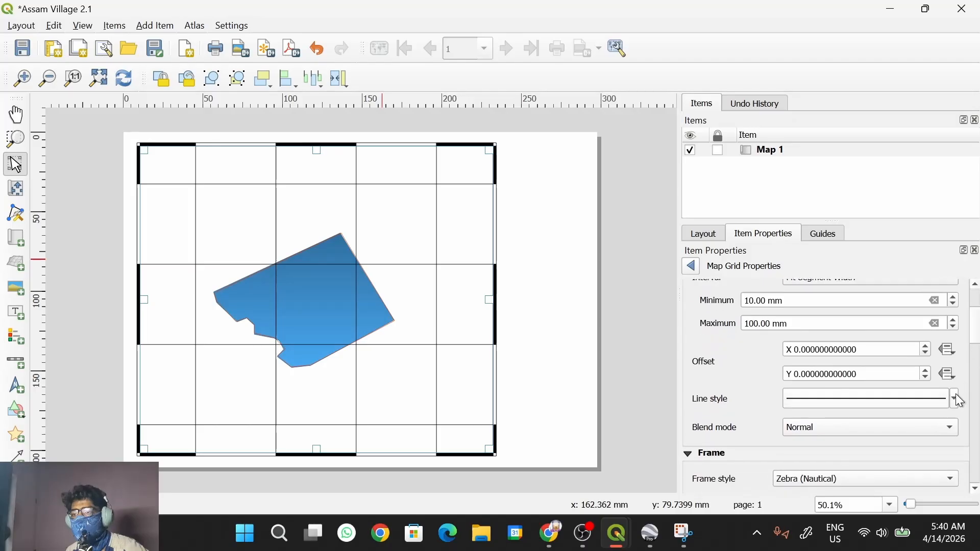
click(959, 399)
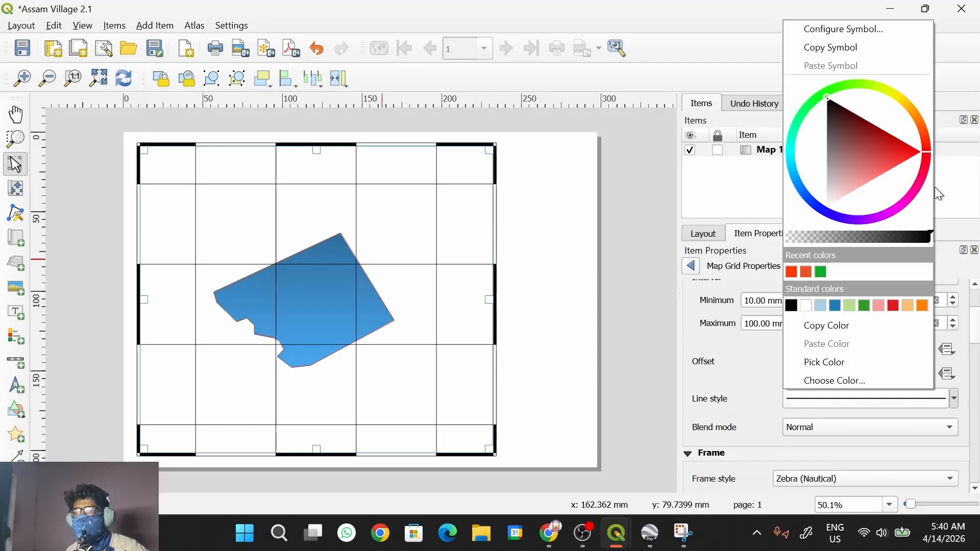
drag(921, 191, 897, 86)
click(879, 181)
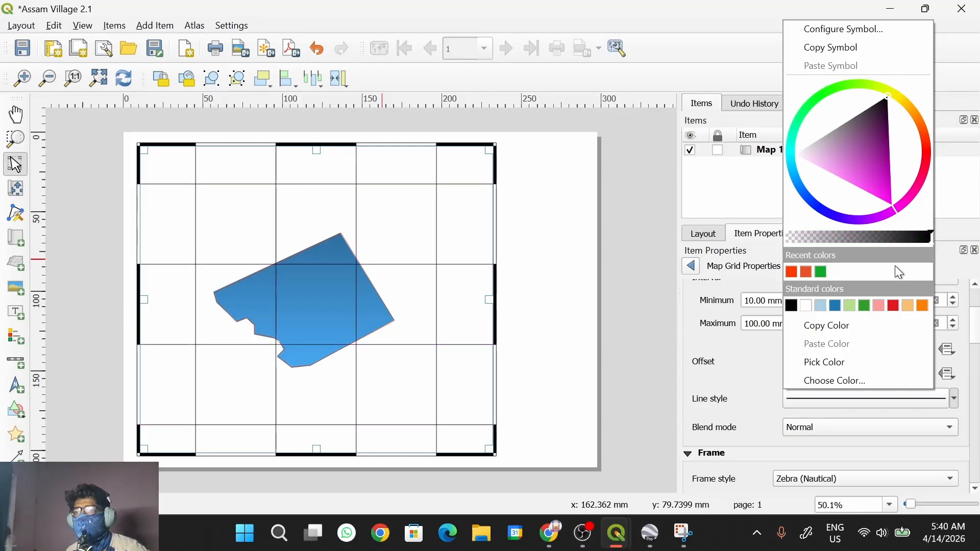
click(747, 380)
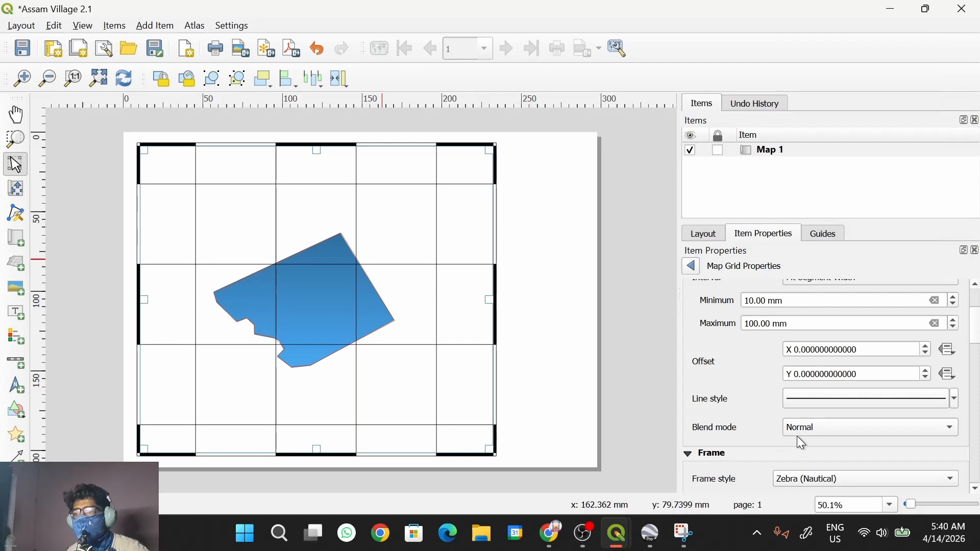
click(821, 430)
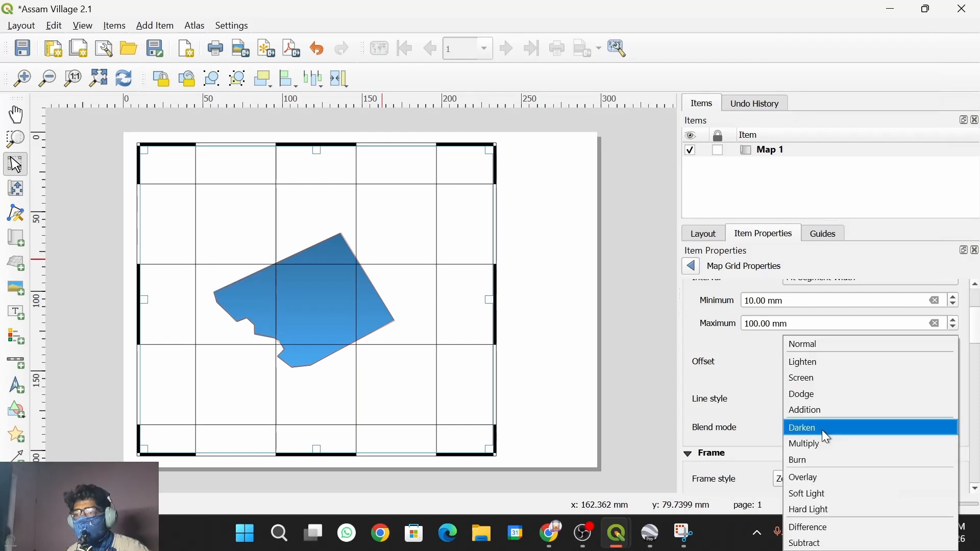
click(813, 345)
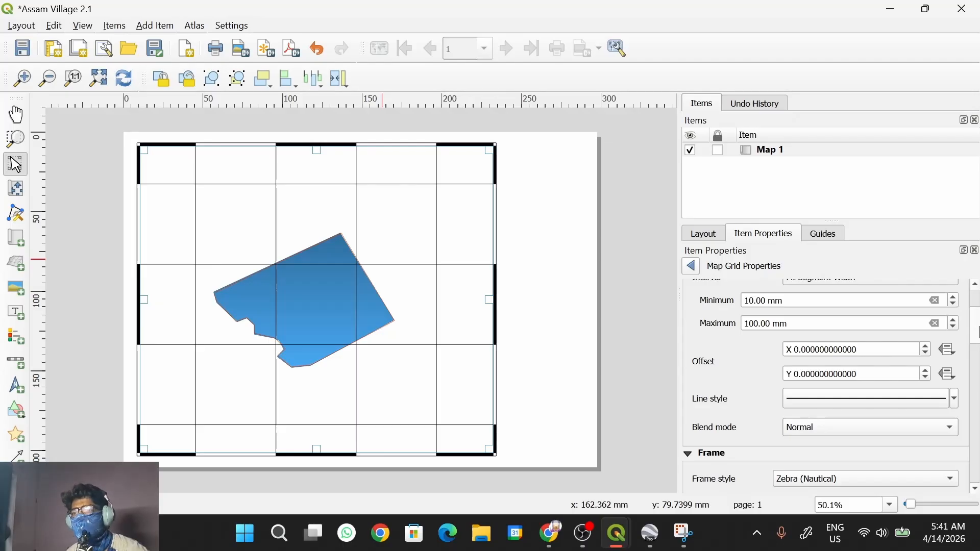
- Enable coordinate drawing on Map 1's grid and set the coordinate format to Degree, Minute
drag(978, 335, 976, 352)
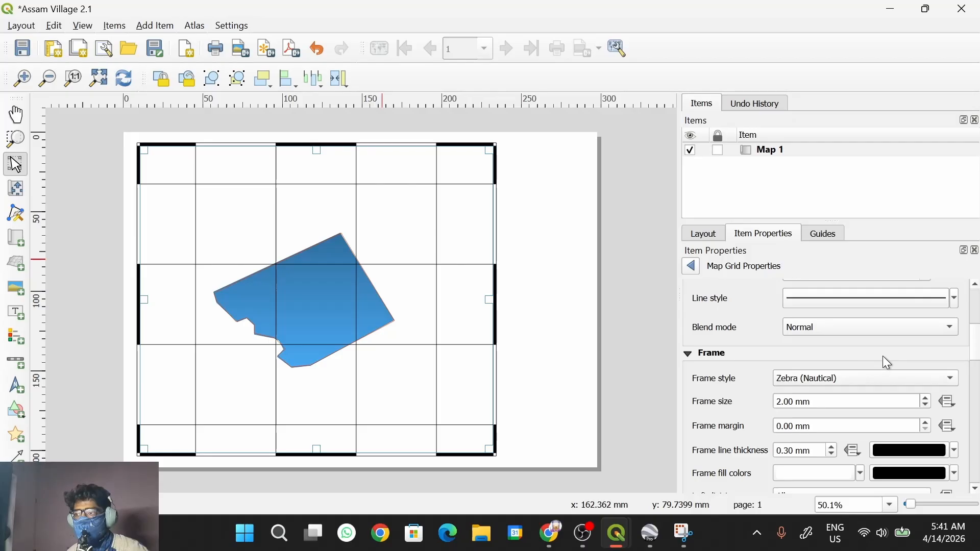
mouse_move(977, 345)
mouse_down()
mouse_move(969, 419)
mouse_move(962, 413)
mouse_up()
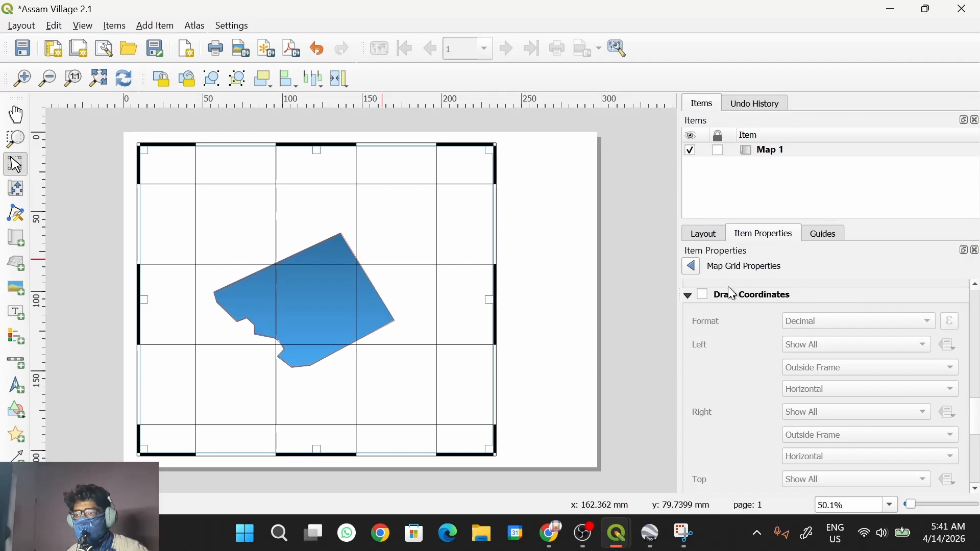
click(706, 296)
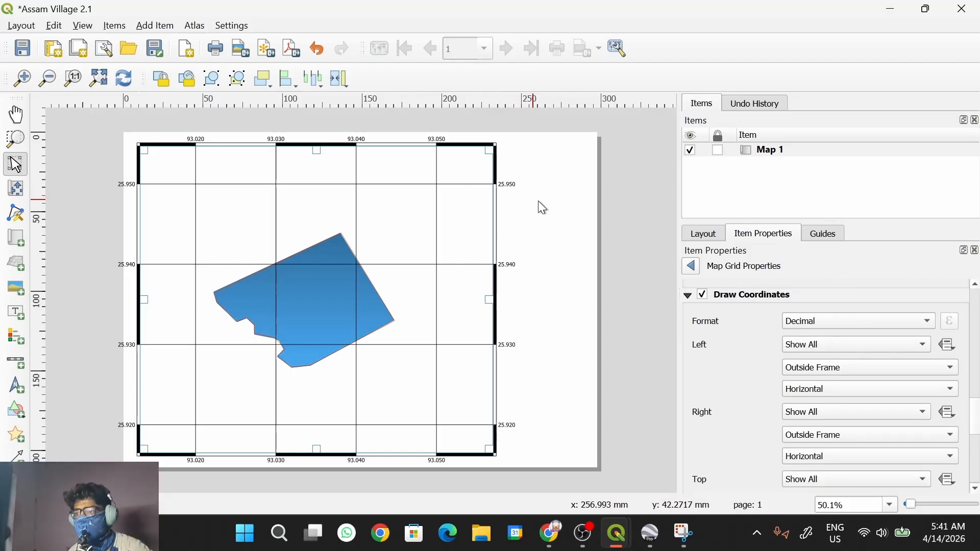
click(850, 322)
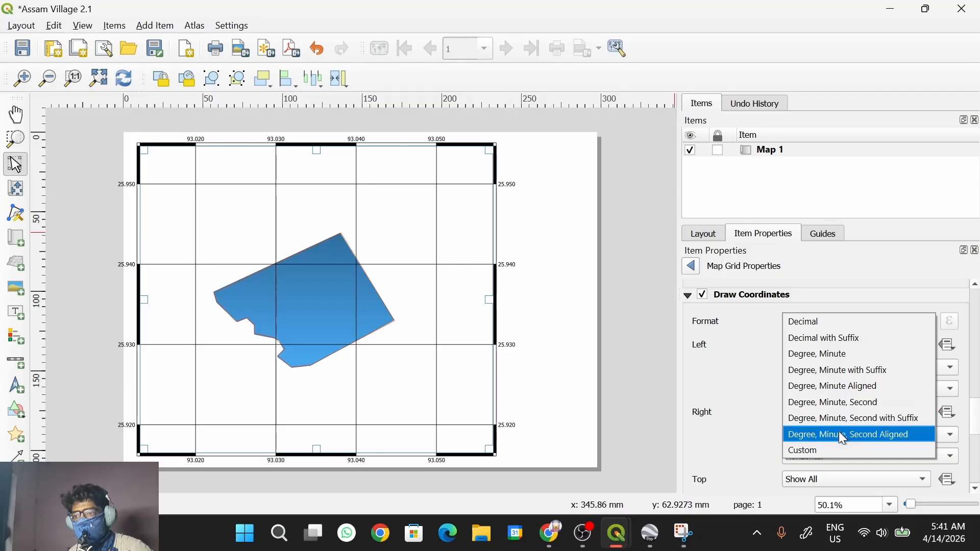
click(832, 358)
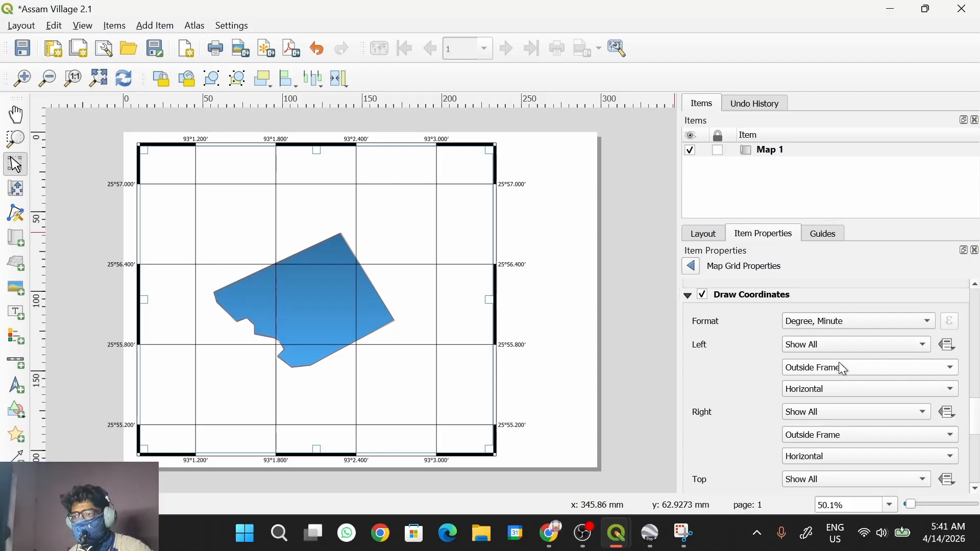
- Orient the grid's left coordinates as Vertical Ascending and its right coordinates as Vertical Descending
click(843, 390)
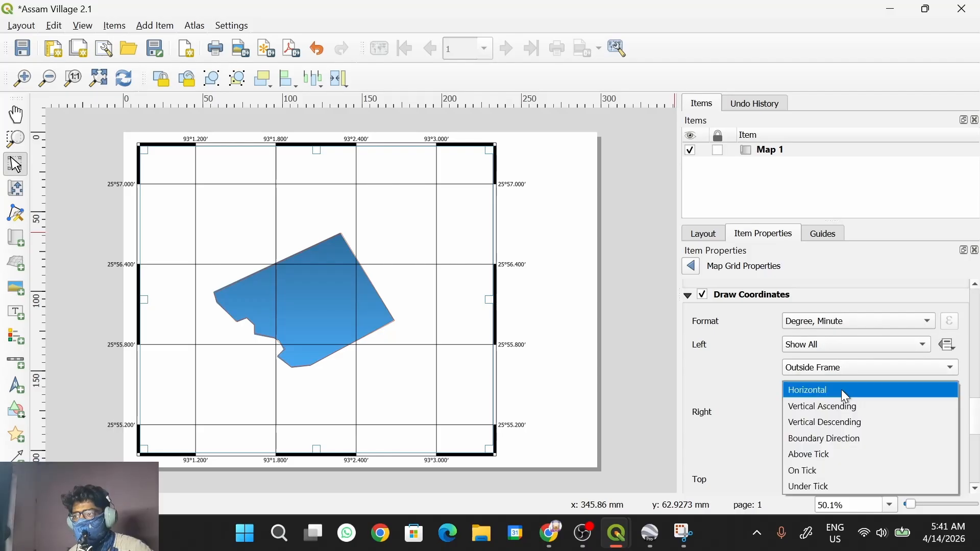
click(833, 406)
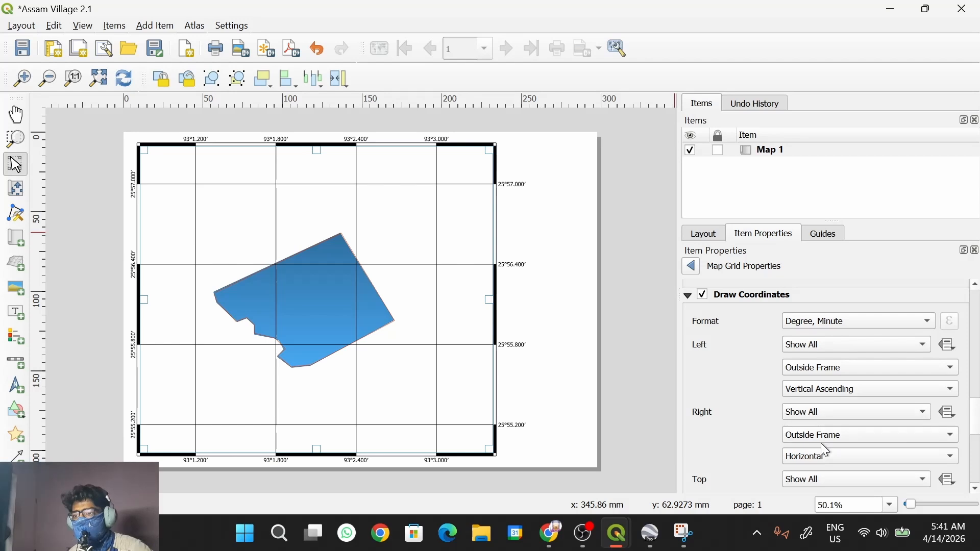
click(819, 461)
click(811, 477)
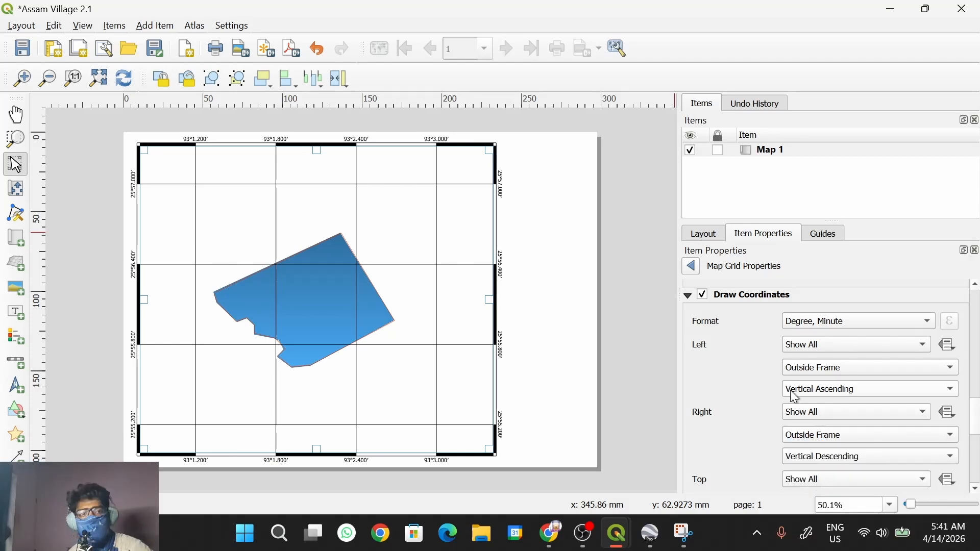
mouse_move(978, 373)
mouse_down()
mouse_move(969, 479)
mouse_move(966, 320)
mouse_up()
scroll(965, 321, up, 1)
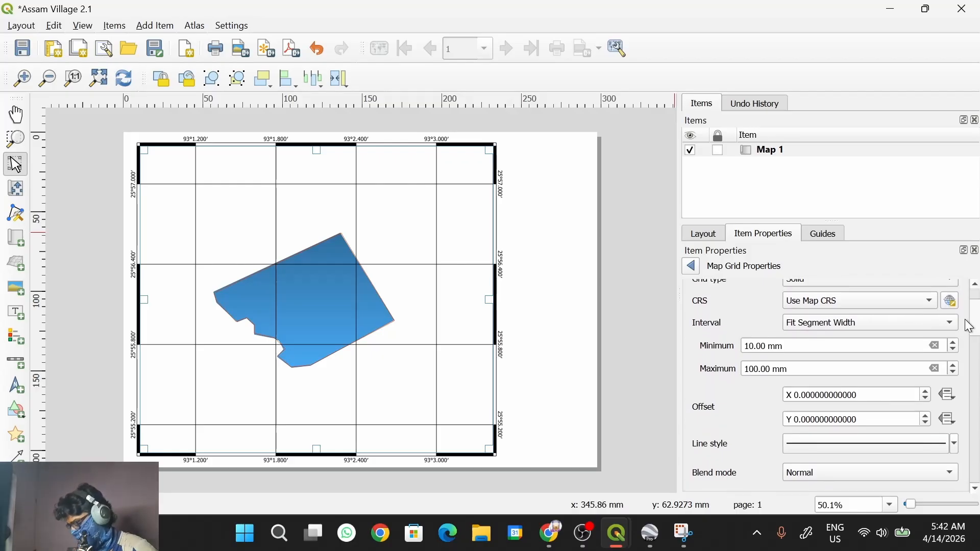
scroll(968, 326, up, 1)
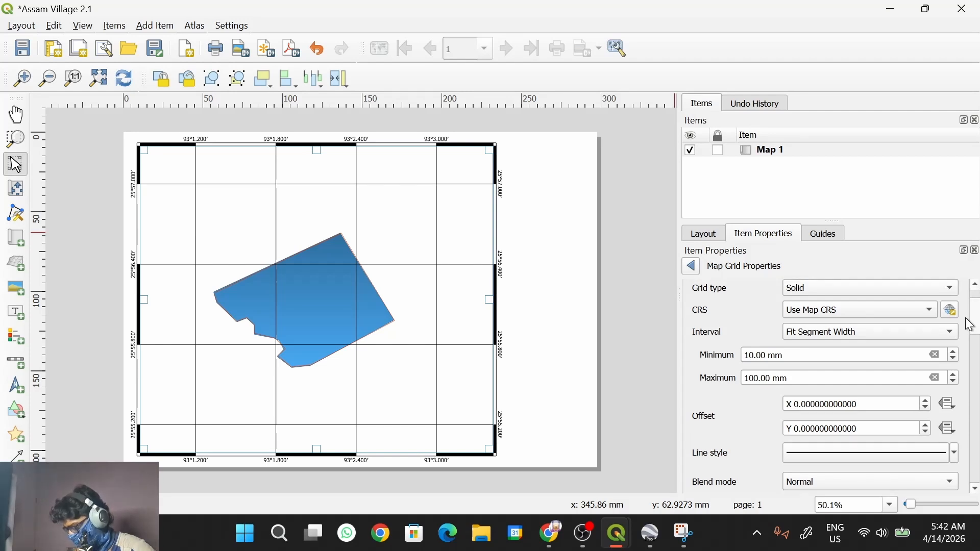
scroll(976, 329, down, 1)
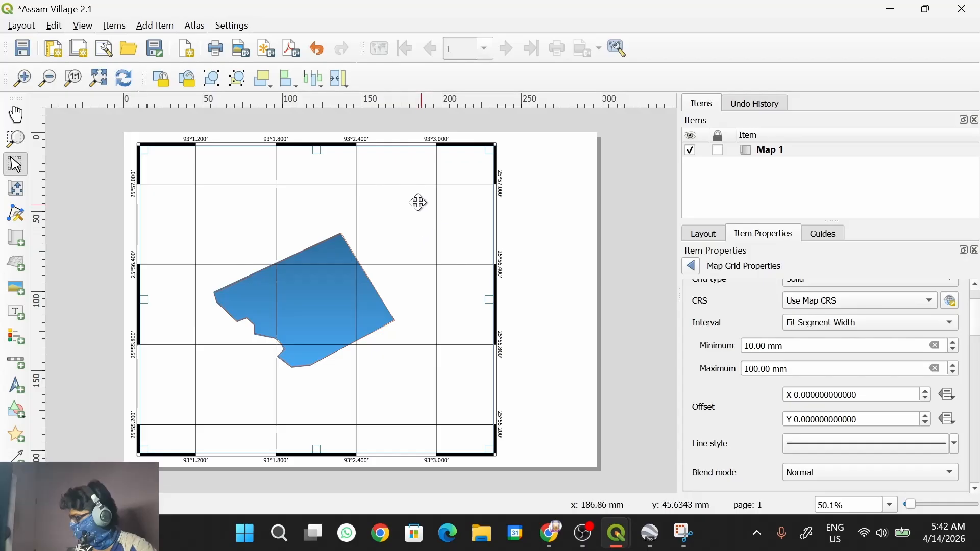
- Add a north arrow inside the map frame's upper-left corner
click(158, 24)
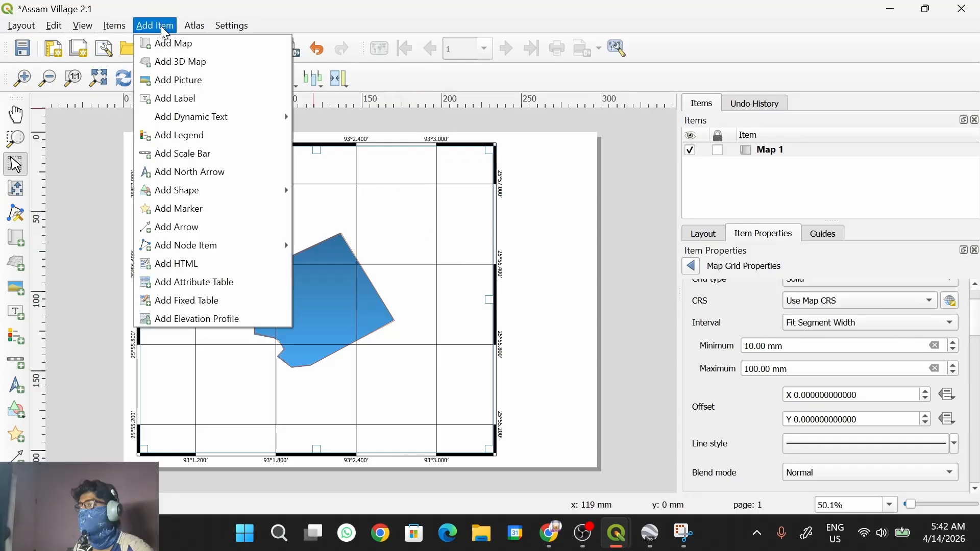
click(197, 173)
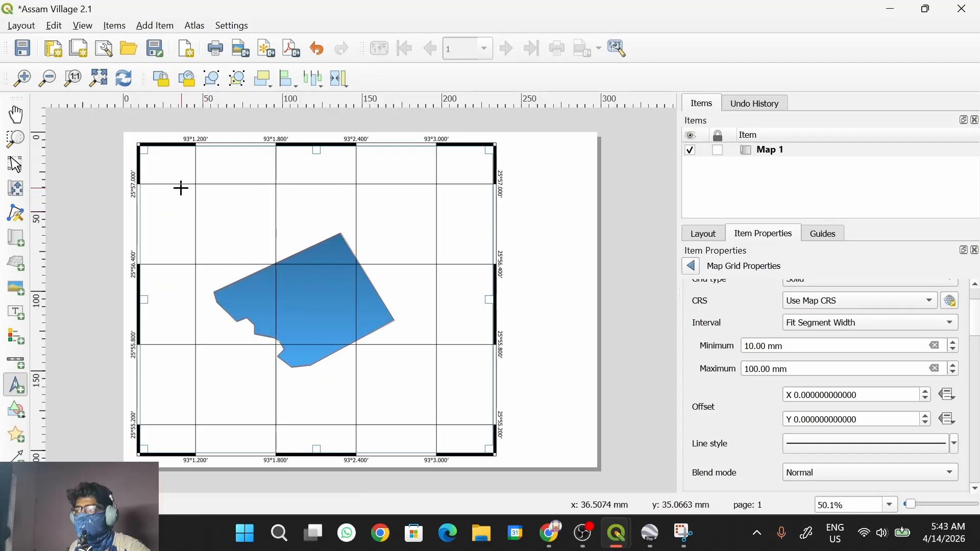
drag(153, 157, 185, 198)
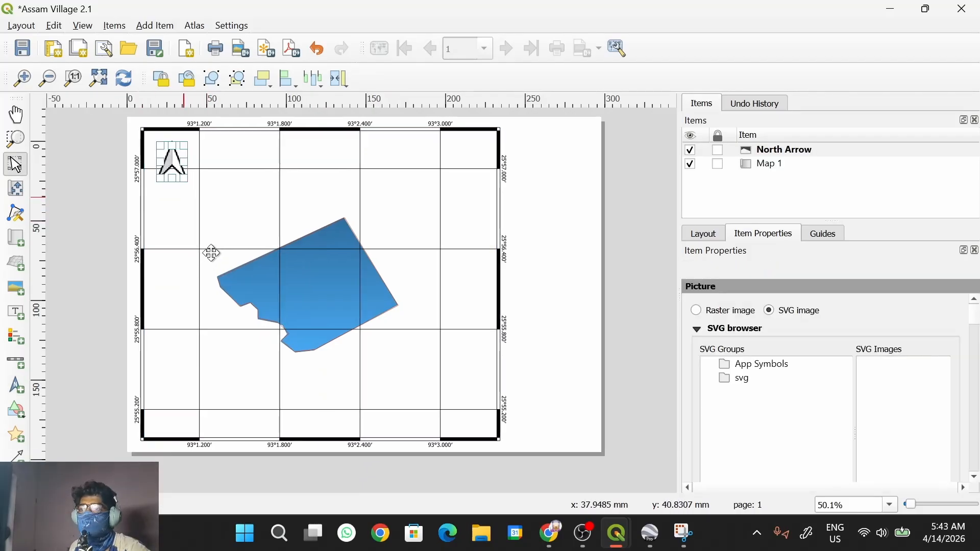
- Change the north arrow's SVG image to the arrowhead enclosed in a circle, and deselect the item
scroll(731, 353, down, 1)
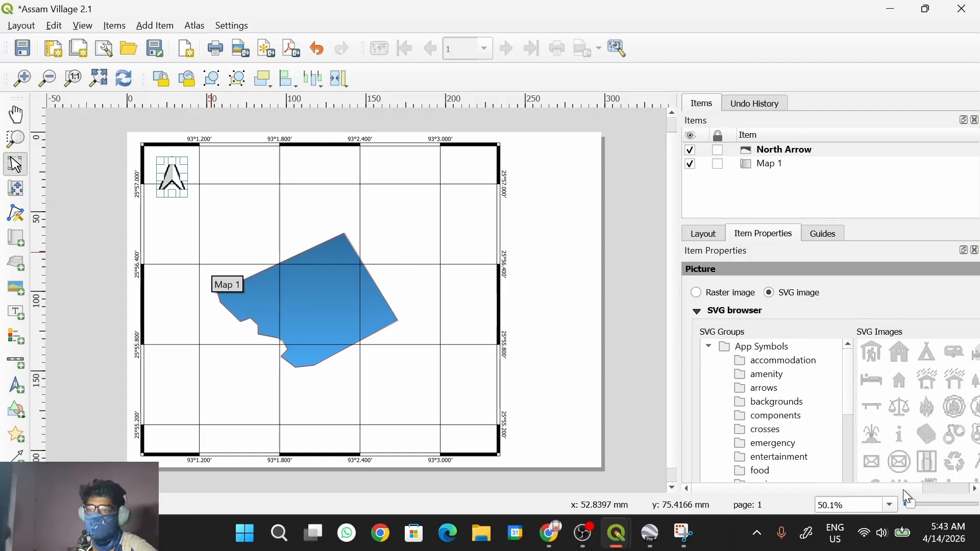
click(928, 490)
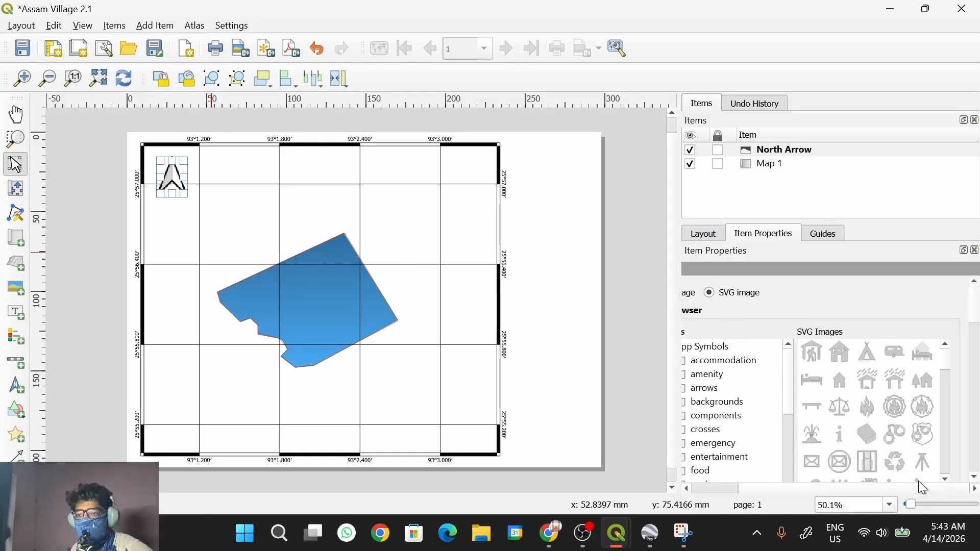
drag(945, 363, 945, 374)
scroll(946, 374, up, 1)
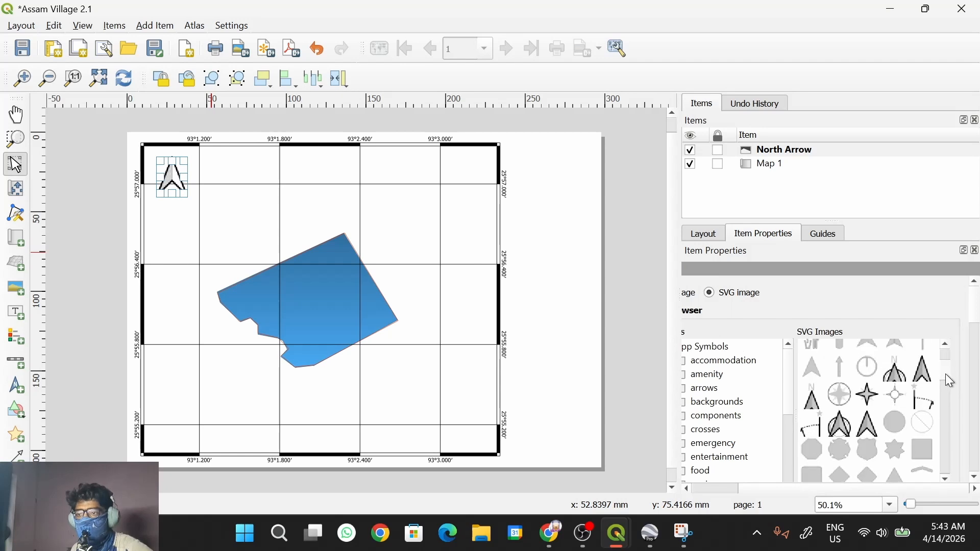
click(841, 428)
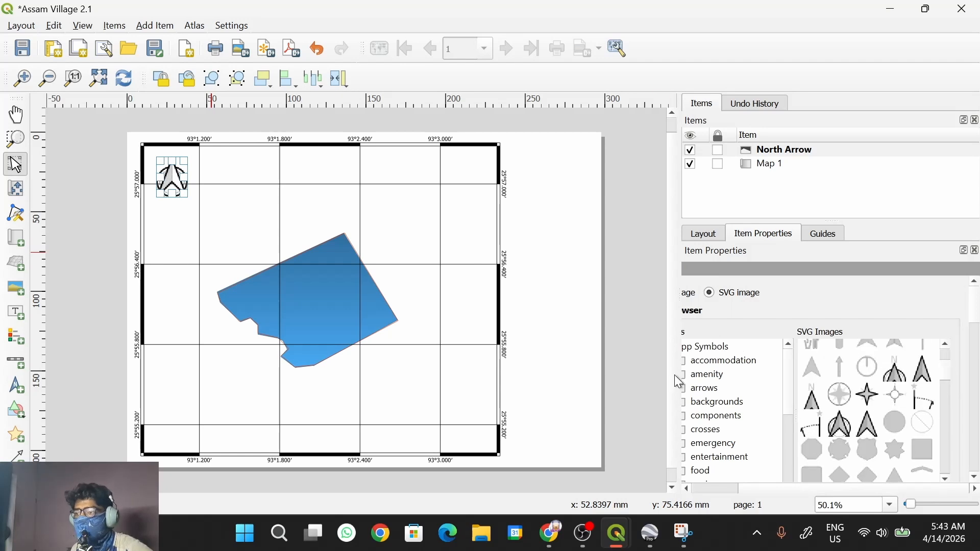
click(564, 382)
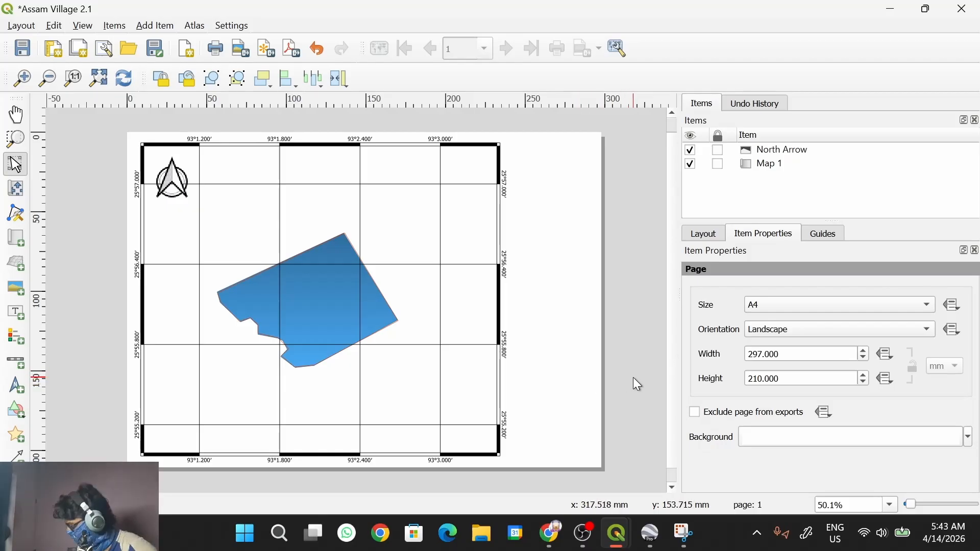
- Add a scale bar for Map 1 just outside the map frame's lower-right corner and set its style to Double Box
click(159, 28)
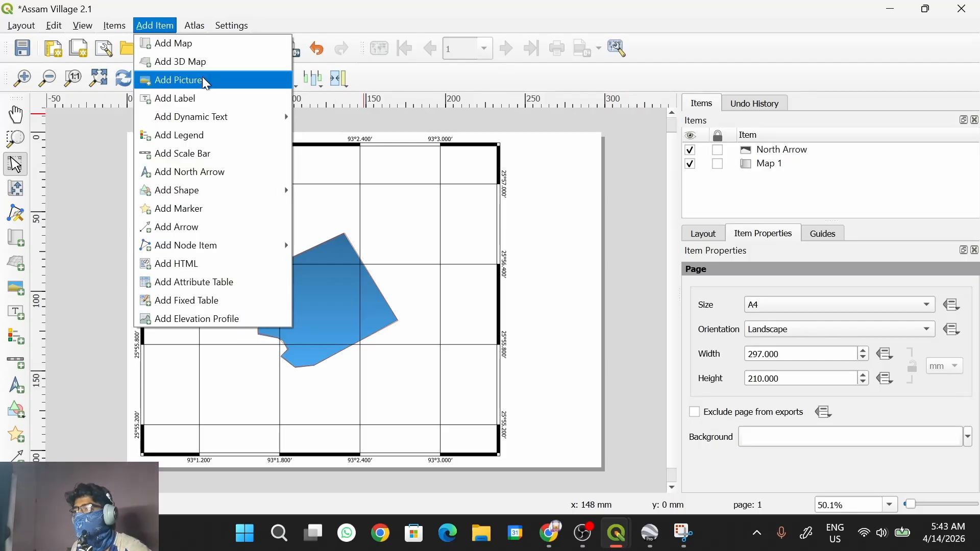
mouse_move(202, 121)
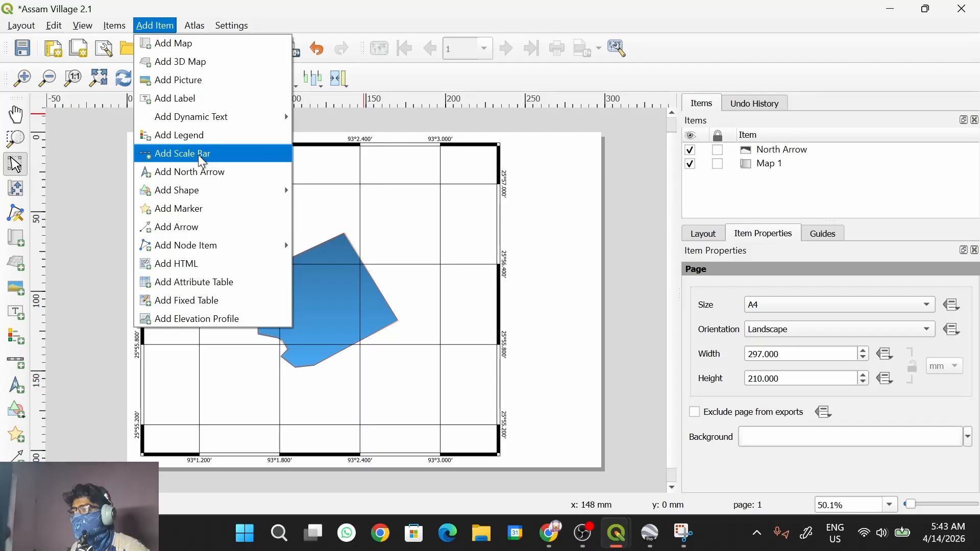
click(212, 163)
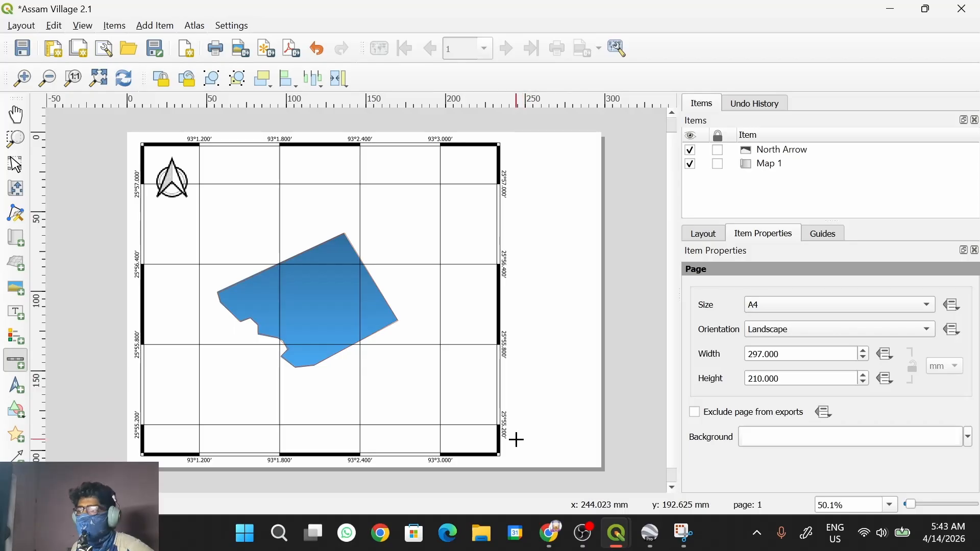
drag(516, 439, 567, 481)
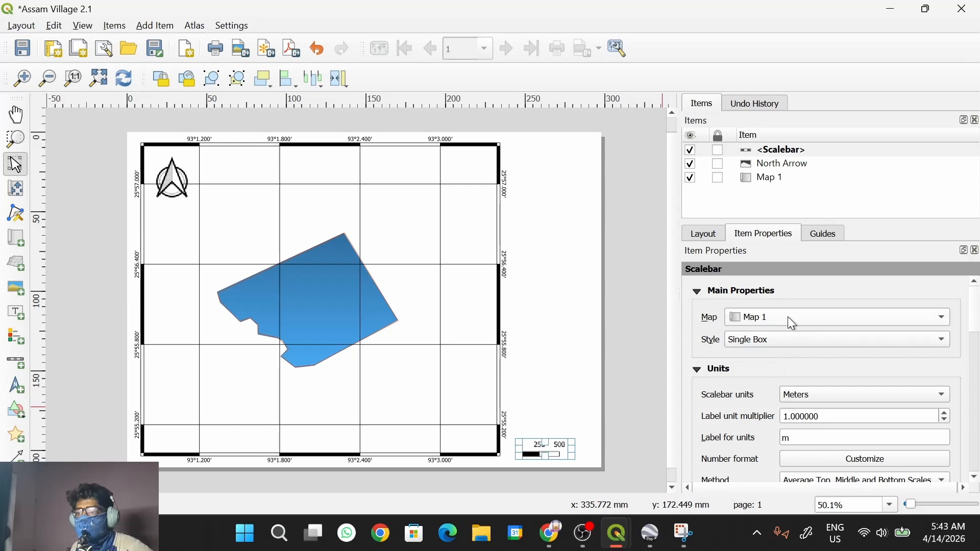
click(774, 341)
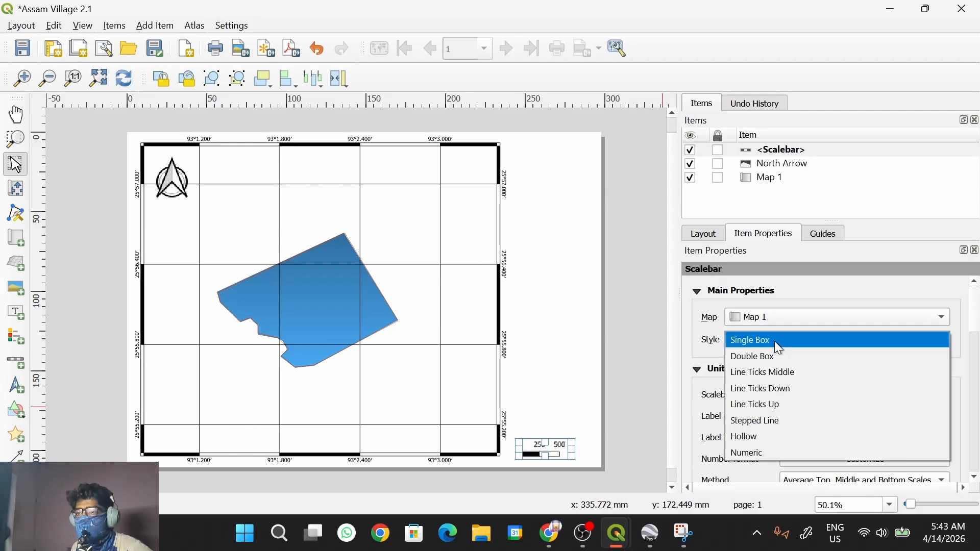
click(777, 357)
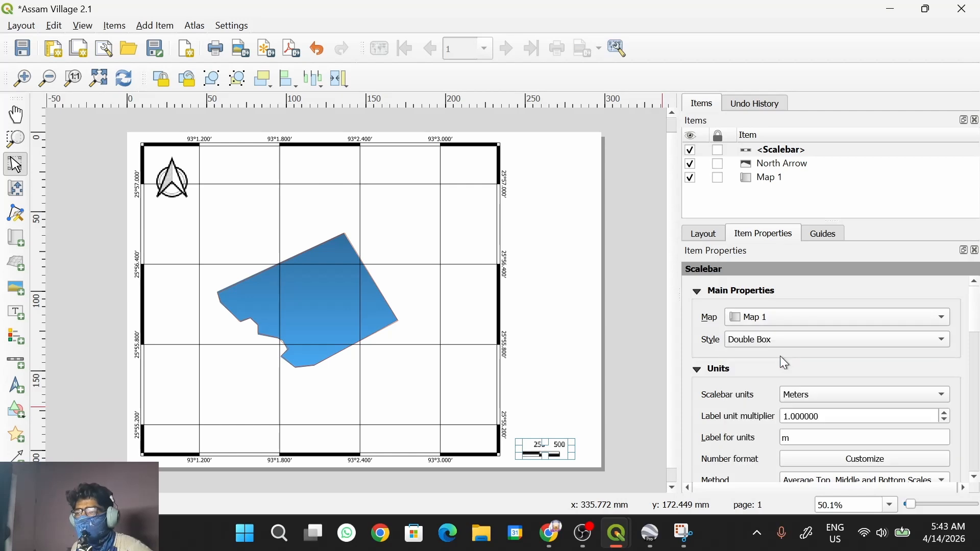
- Try Kilometers as the scale bar's units and return them to Meters
click(908, 397)
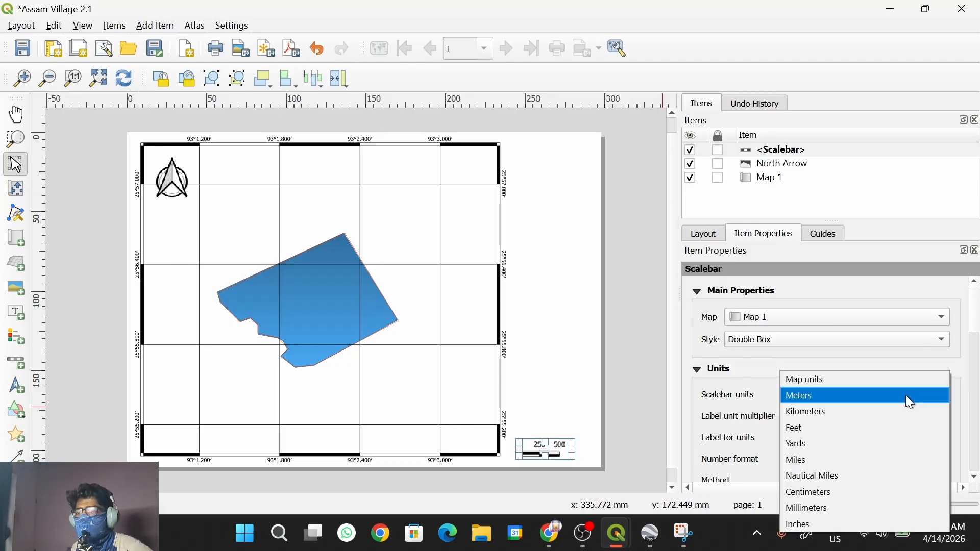
click(884, 412)
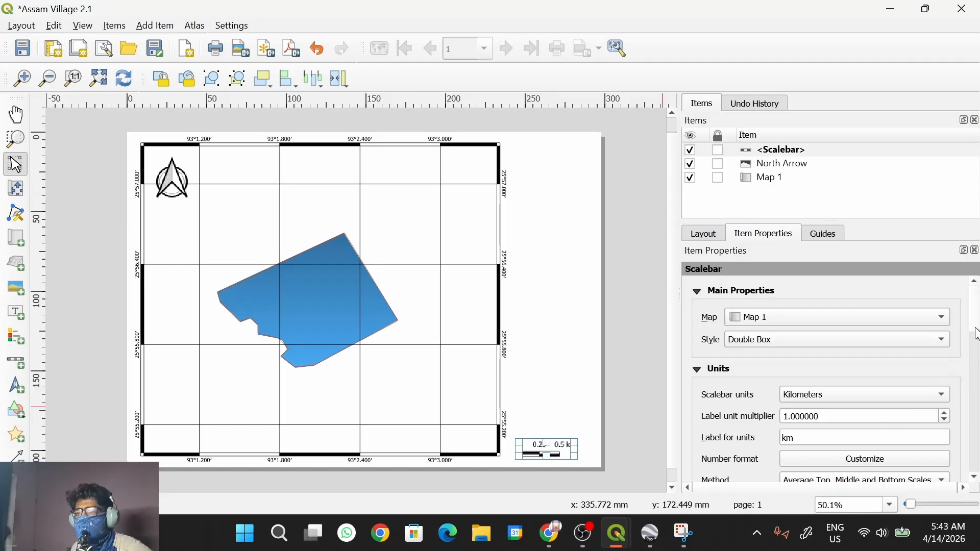
scroll(975, 330, down, 5)
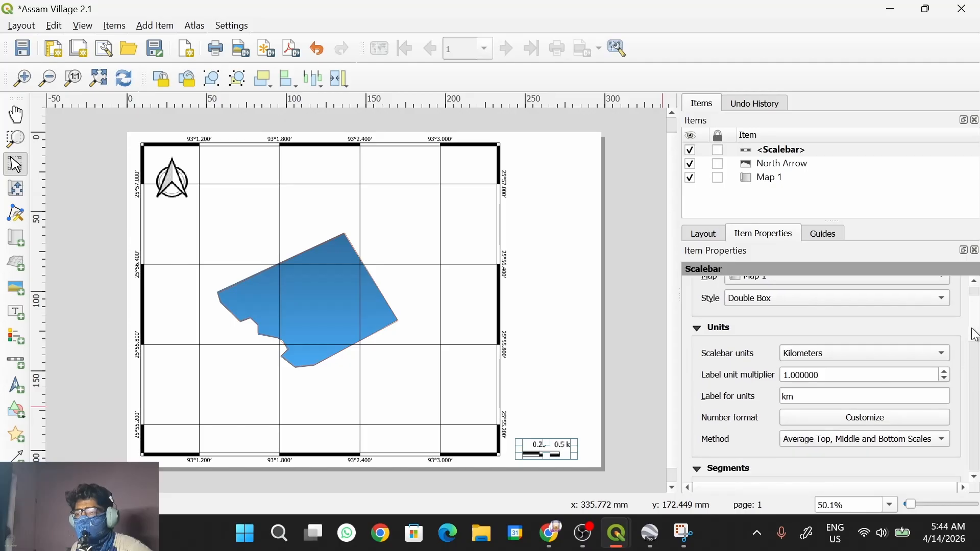
scroll(975, 342, down, 4)
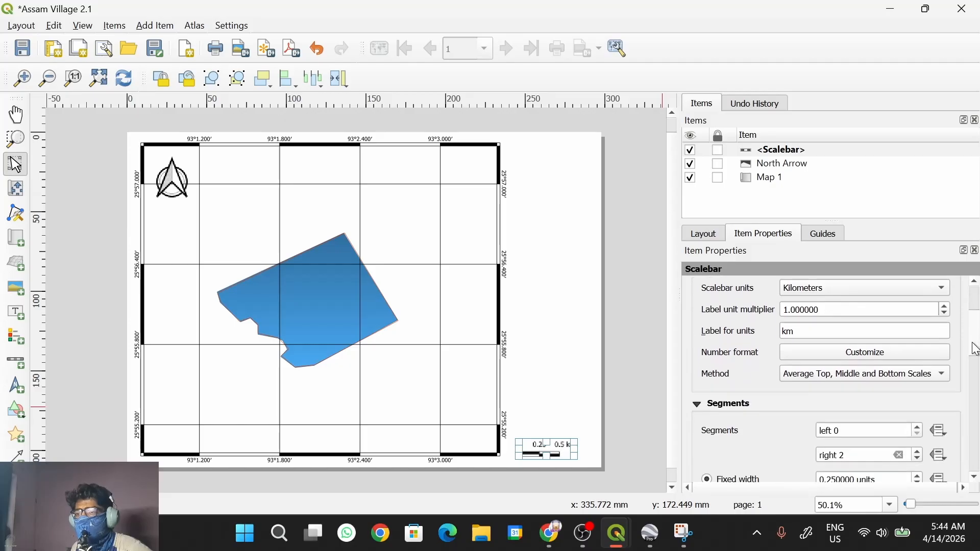
scroll(975, 355, down, 2)
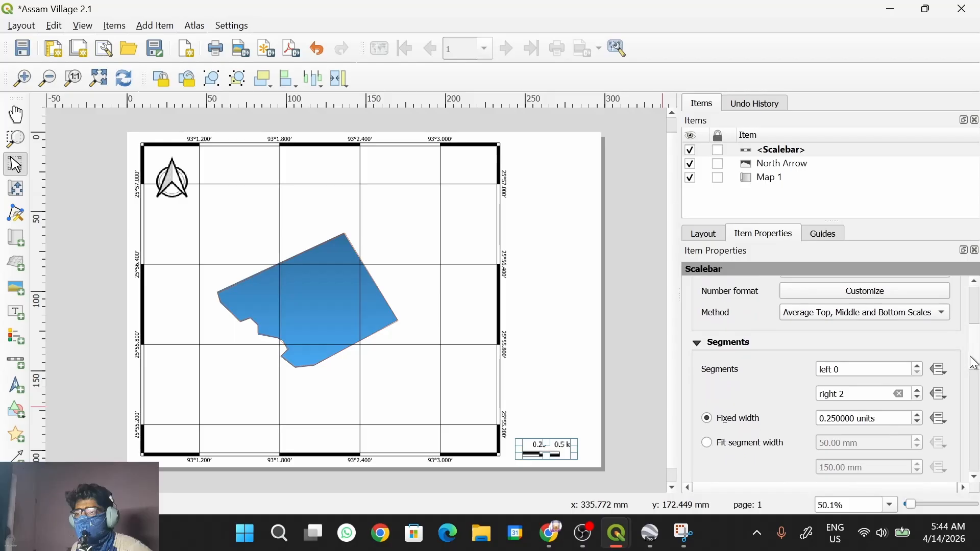
scroll(971, 347, up, 5)
click(927, 347)
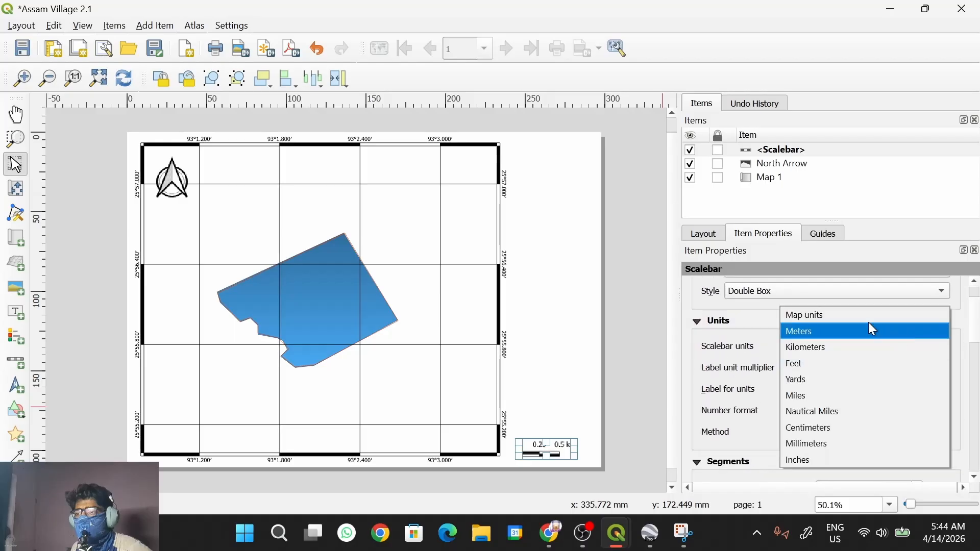
click(837, 330)
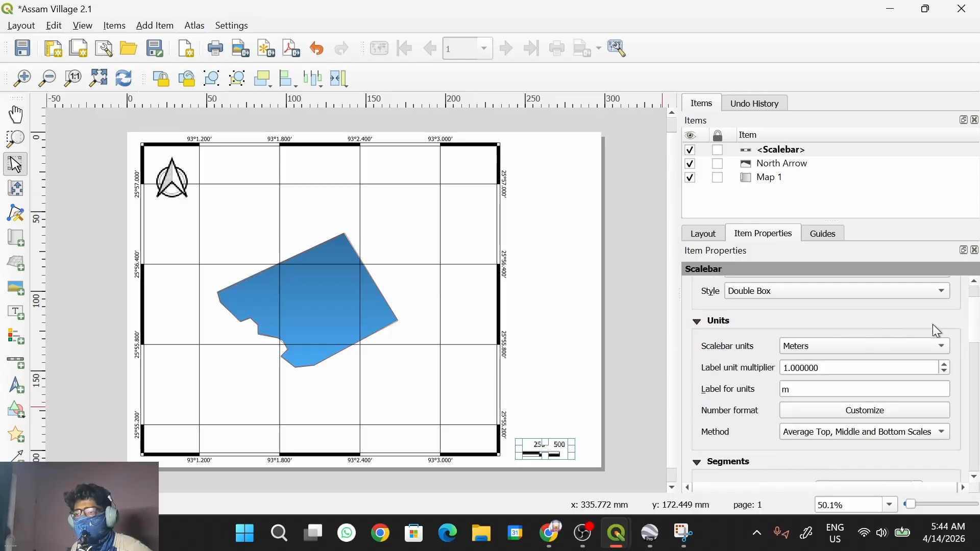
- Set the scale bar's left segments to 1
scroll(975, 355, down, 5)
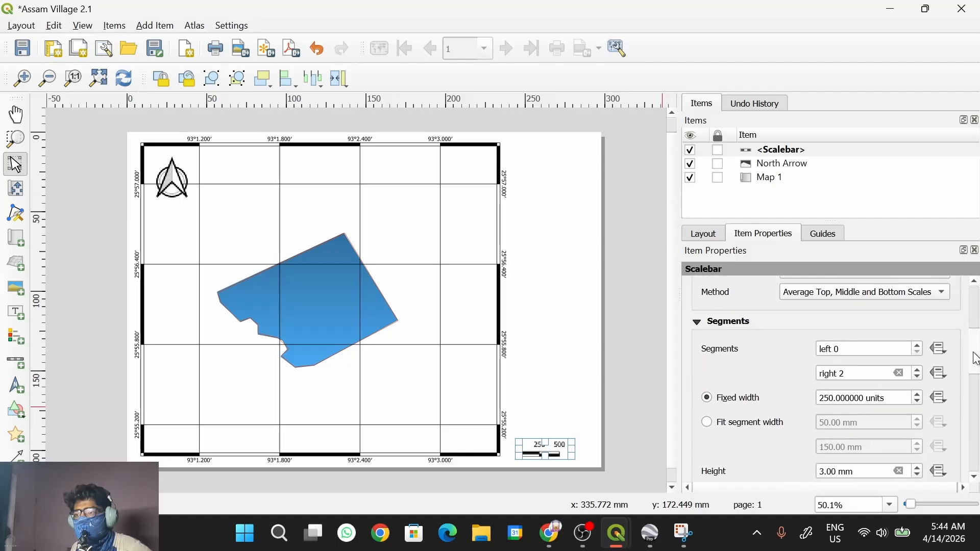
click(916, 338)
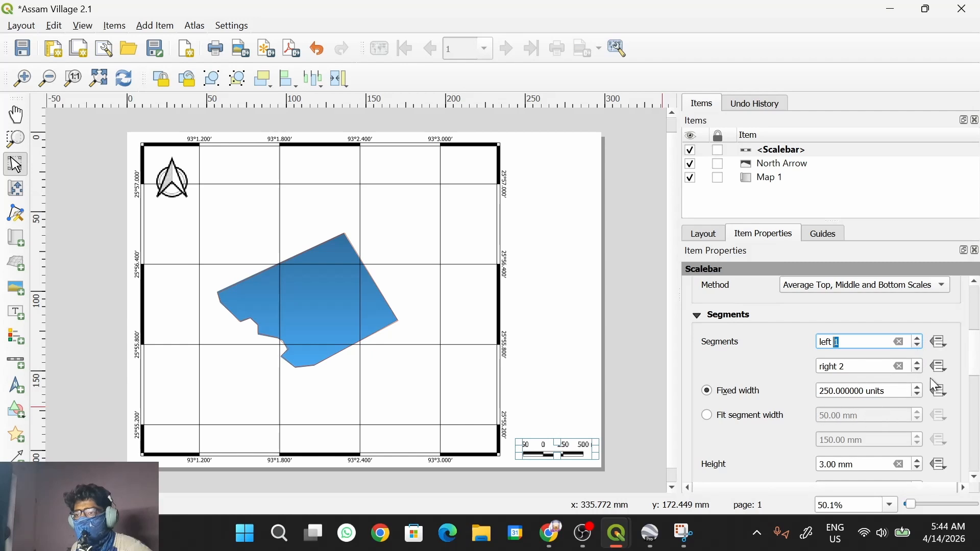
- Try a greater height for the scale bar and return it to 3 mm
scroll(972, 367, down, 3)
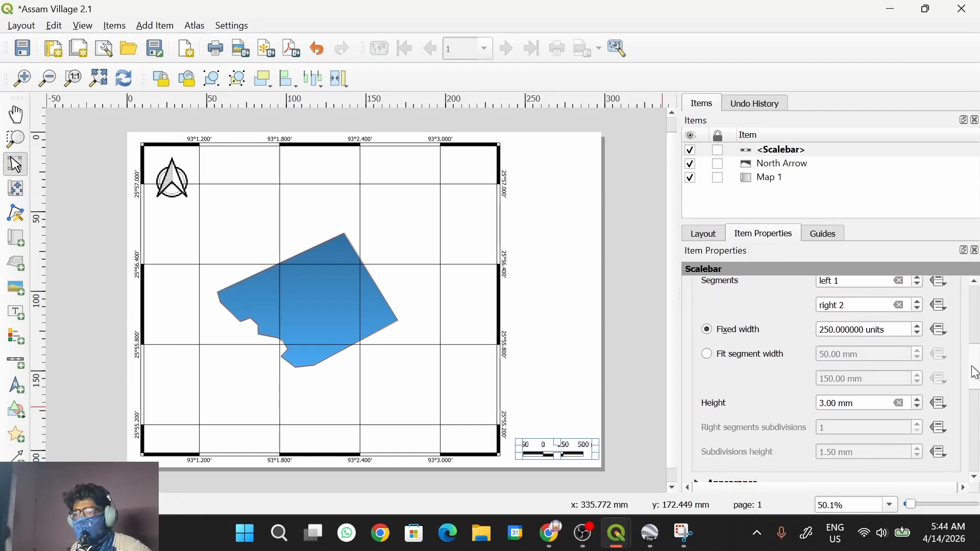
scroll(975, 373, down, 1)
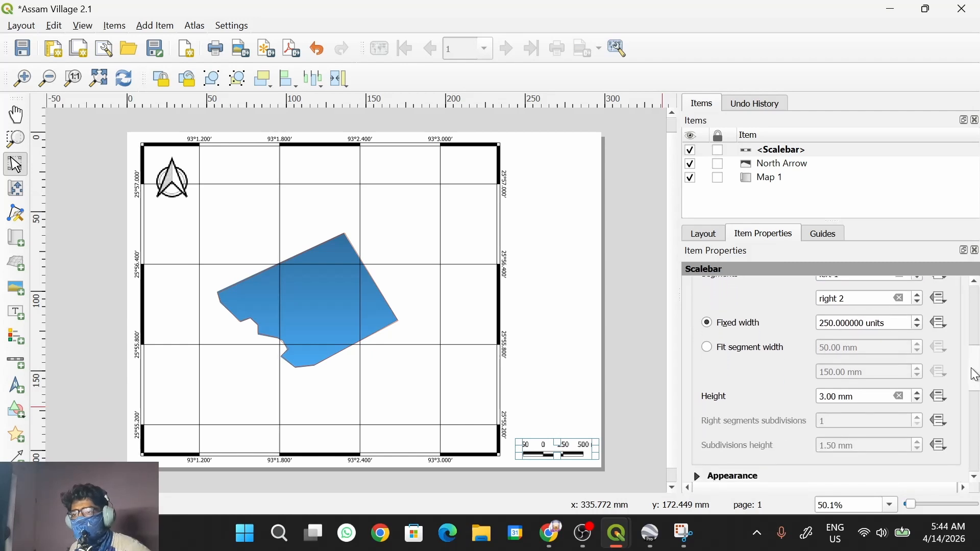
click(917, 385)
click(916, 385)
click(915, 385)
click(916, 385)
click(917, 394)
click(917, 394)
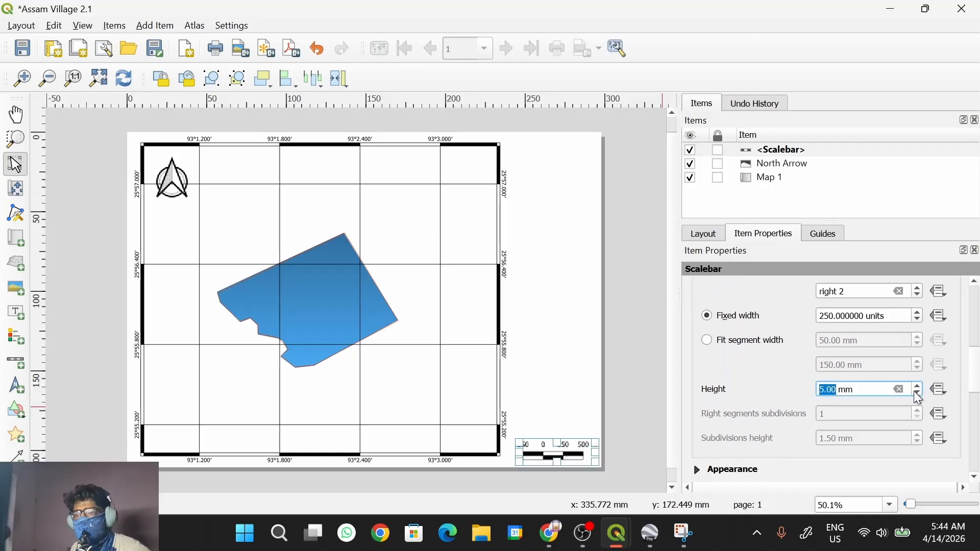
click(918, 395)
click(917, 394)
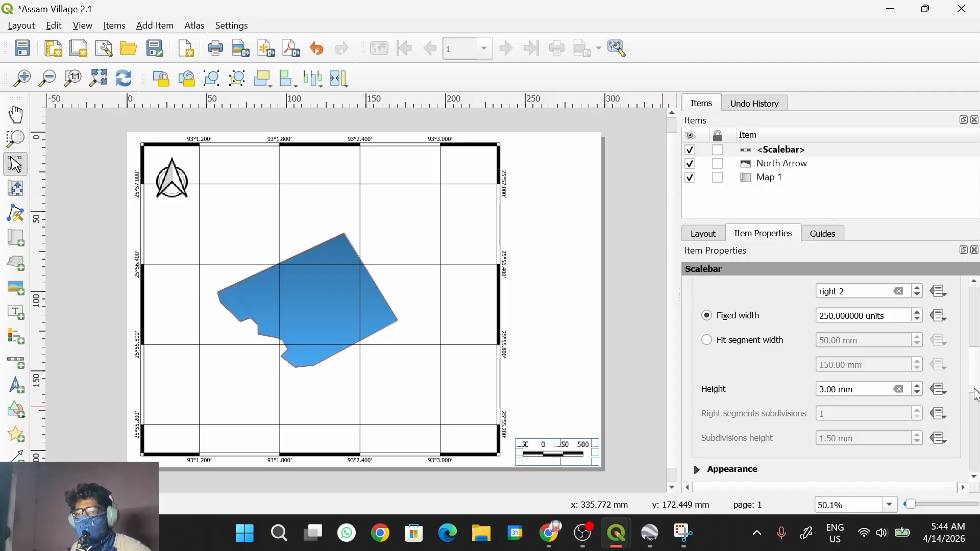
- Shift the scale bar slightly away from the page's right edge and deselect it
drag(976, 389, 963, 449)
scroll(960, 448, up, 10)
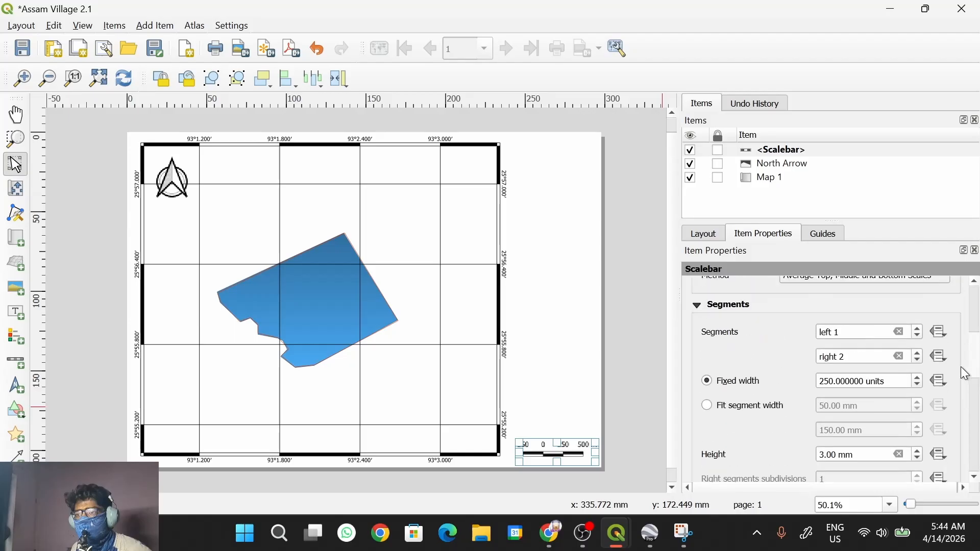
click(555, 394)
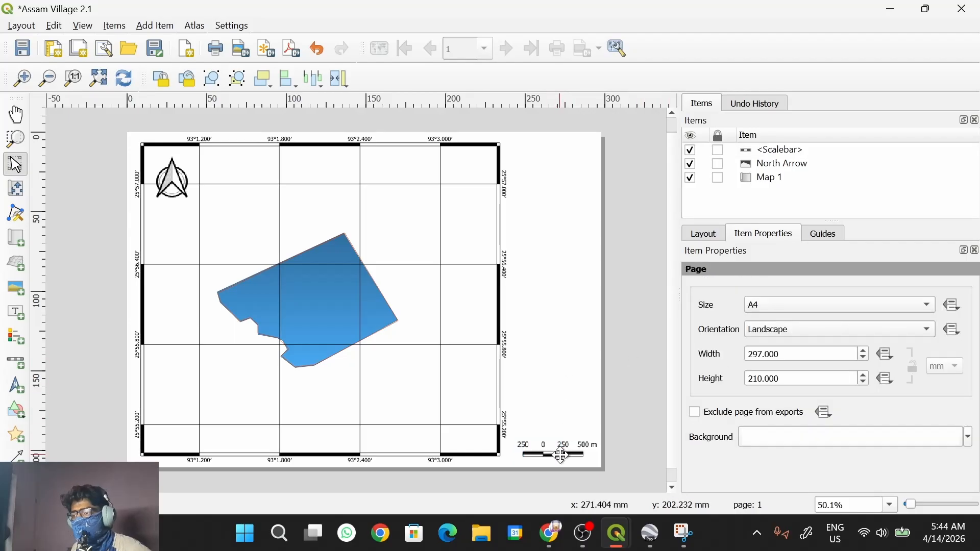
click(550, 454)
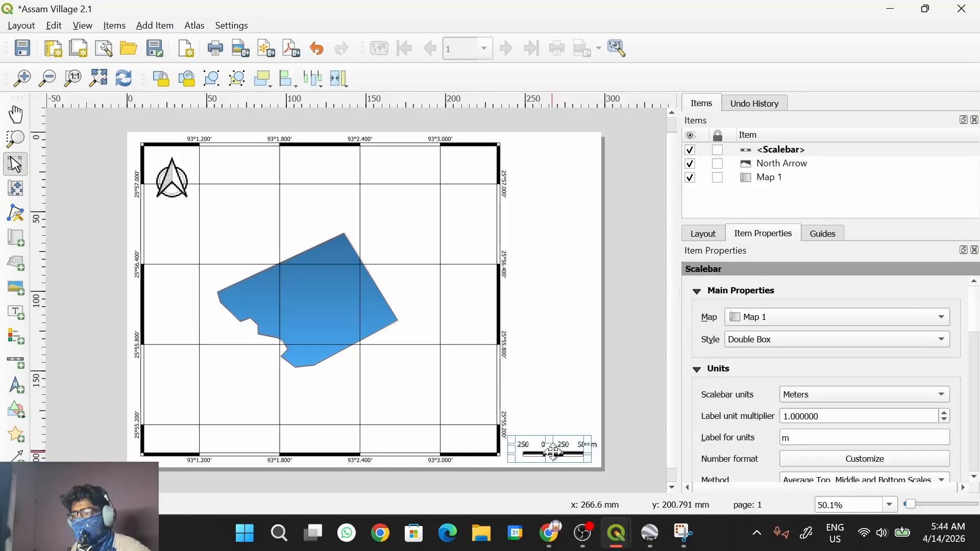
drag(554, 453, 549, 454)
click(633, 407)
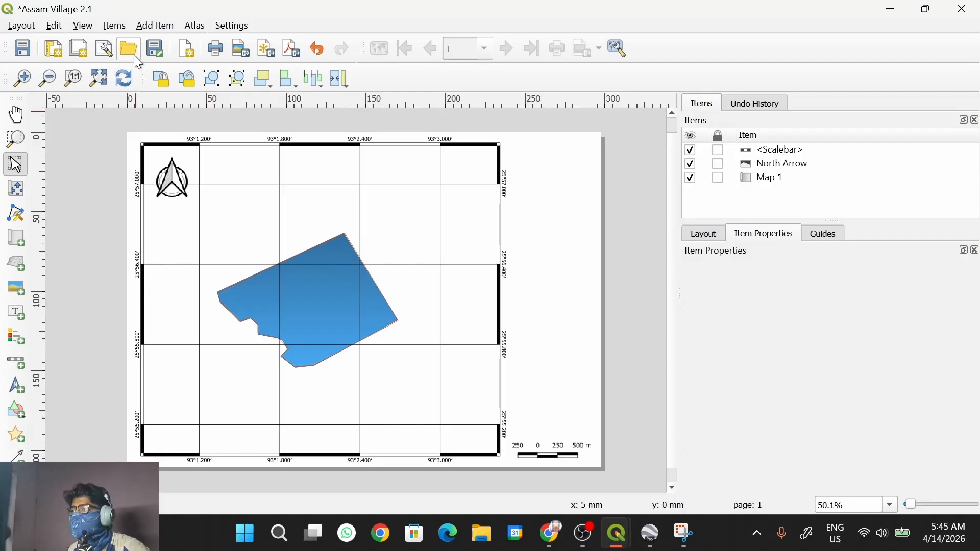
- Add a tall text label in the blank strip between the map frame's upper right side and the page edge
click(160, 28)
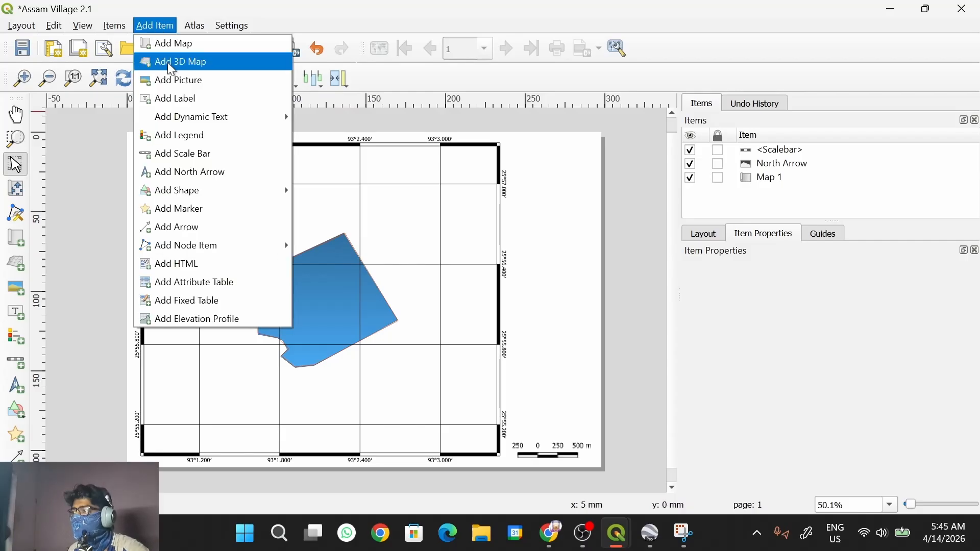
mouse_move(172, 117)
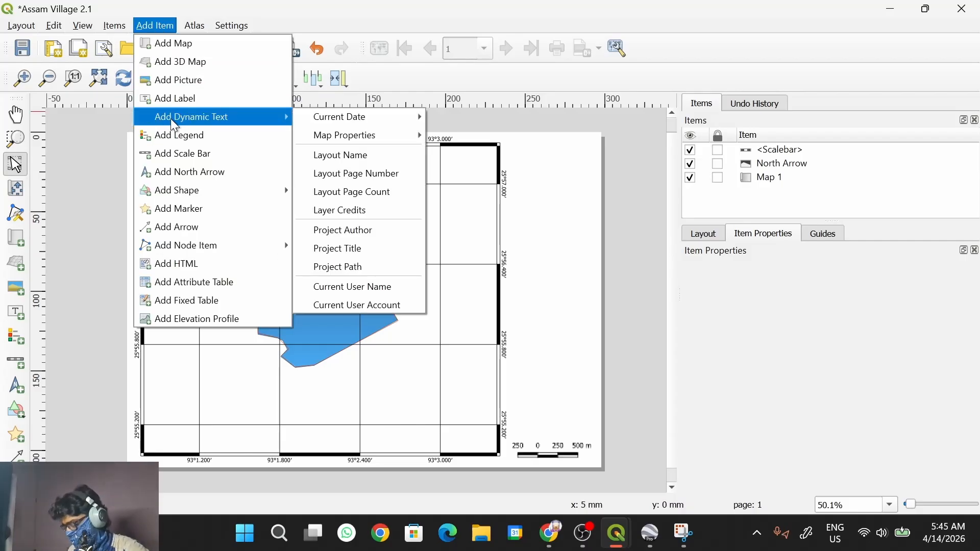
click(179, 101)
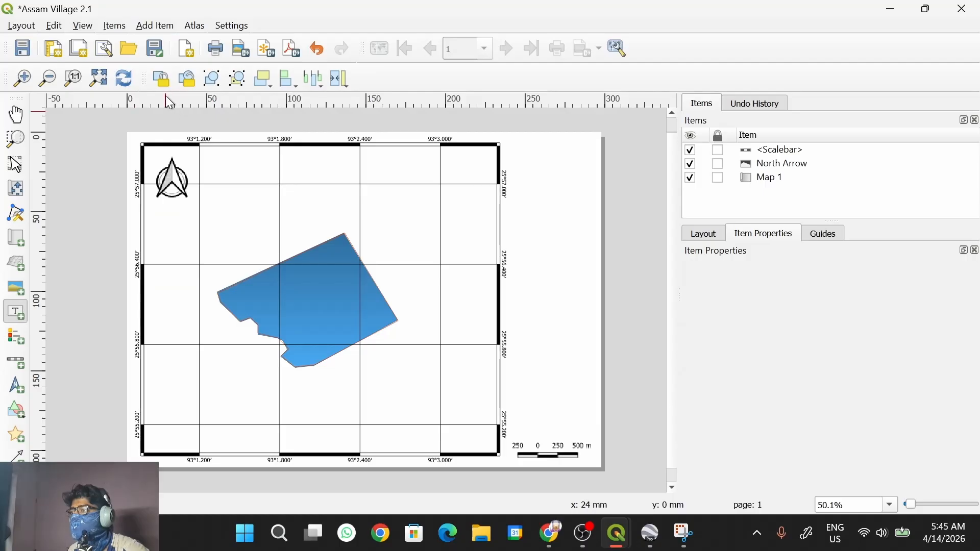
drag(517, 143, 592, 289)
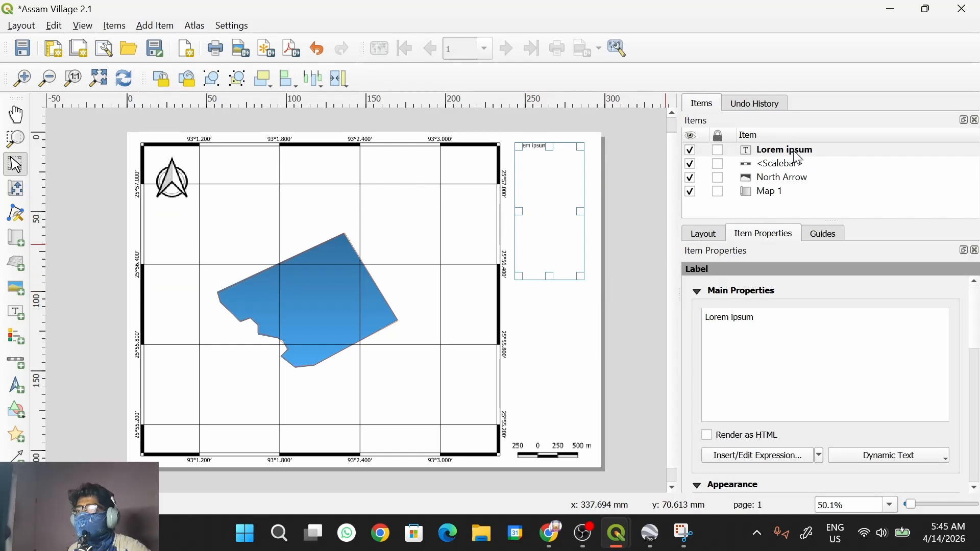
- Lock the label, scale bar, north arrow and Map 1 items
click(717, 149)
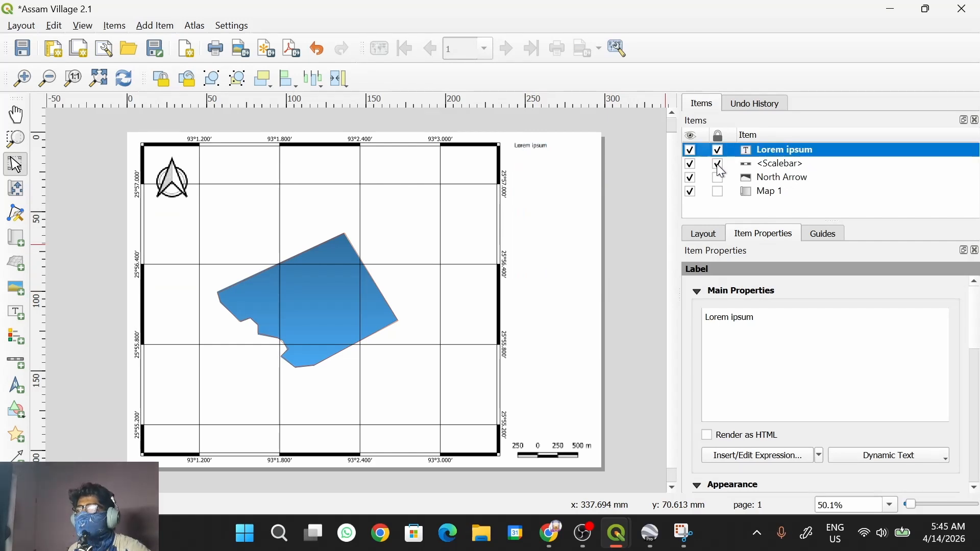
click(717, 177)
click(718, 192)
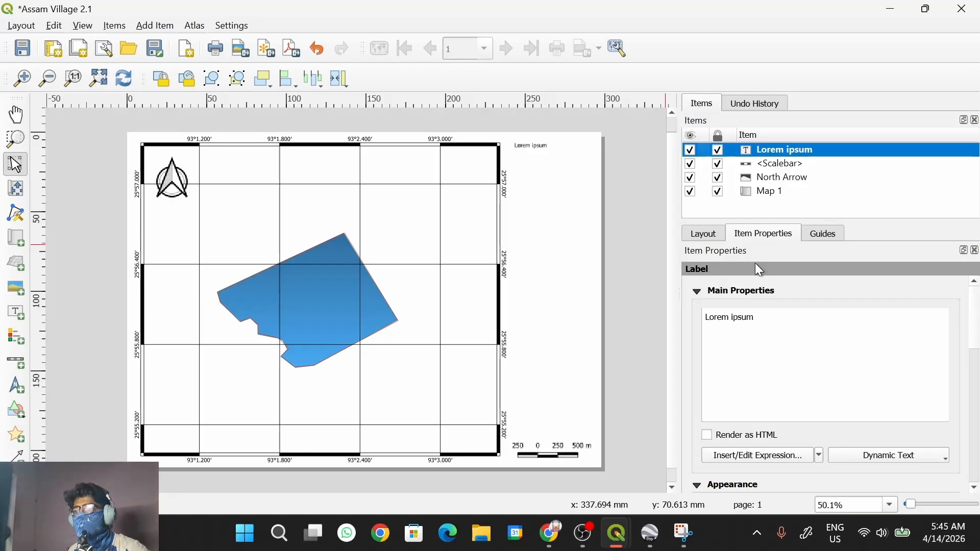
- Delete the label's placeholder text so the label is empty
click(778, 326)
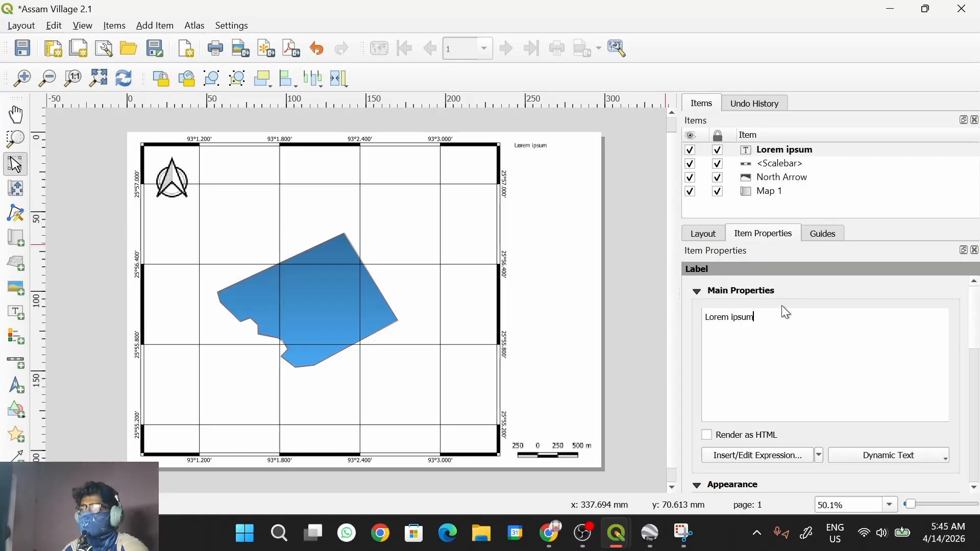
key(ctrl+a)
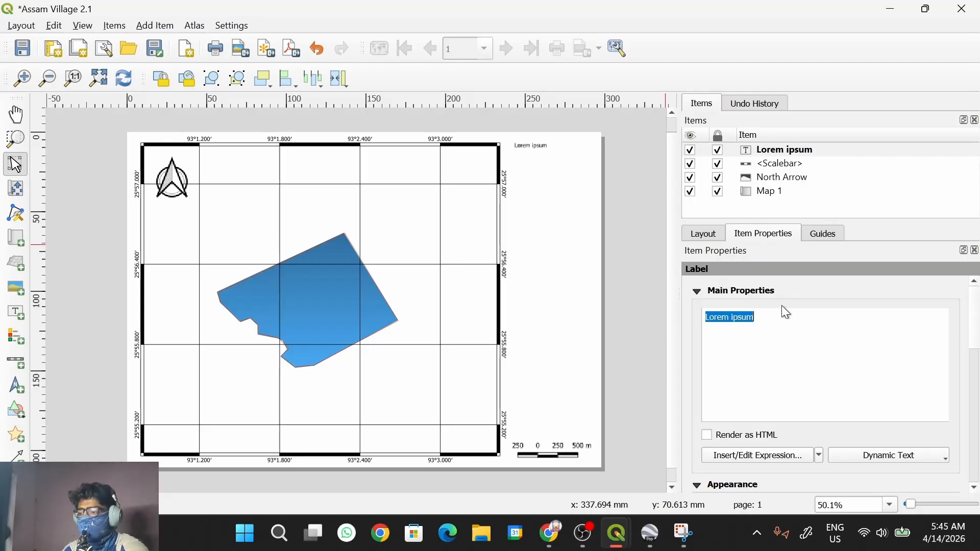
text(Ho)
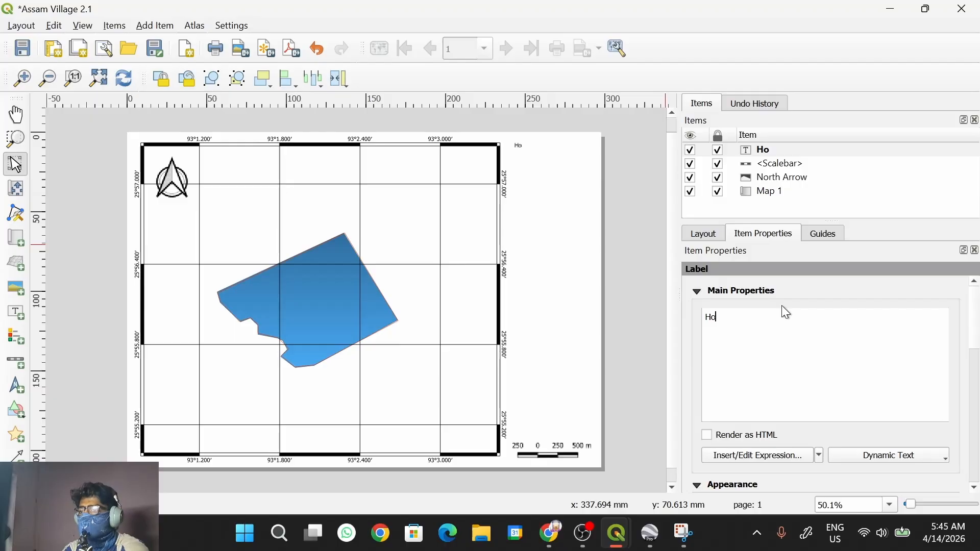
key(BackSpace)
key(BackSpace)
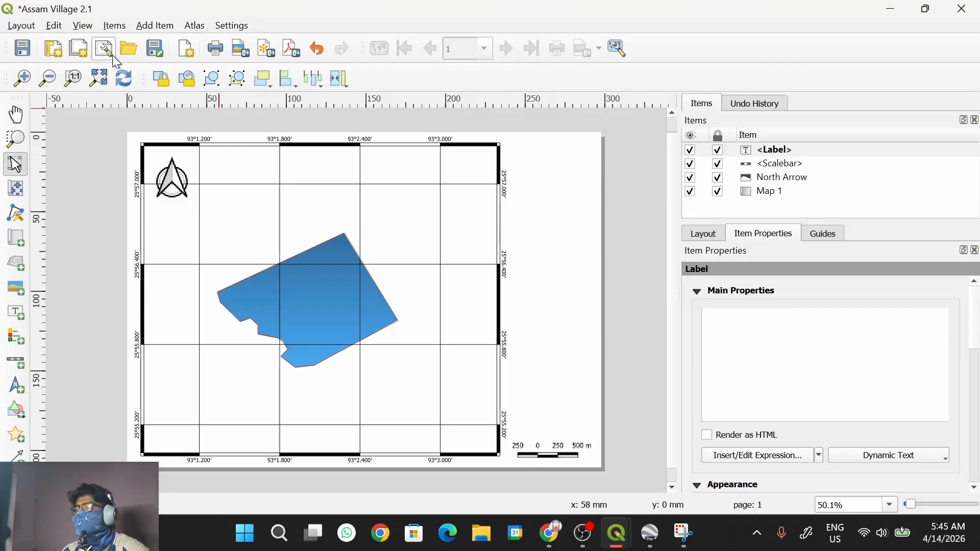
- Add a legend beside the map frame's upper right side, extend it downward and move it fully inside the page
click(159, 28)
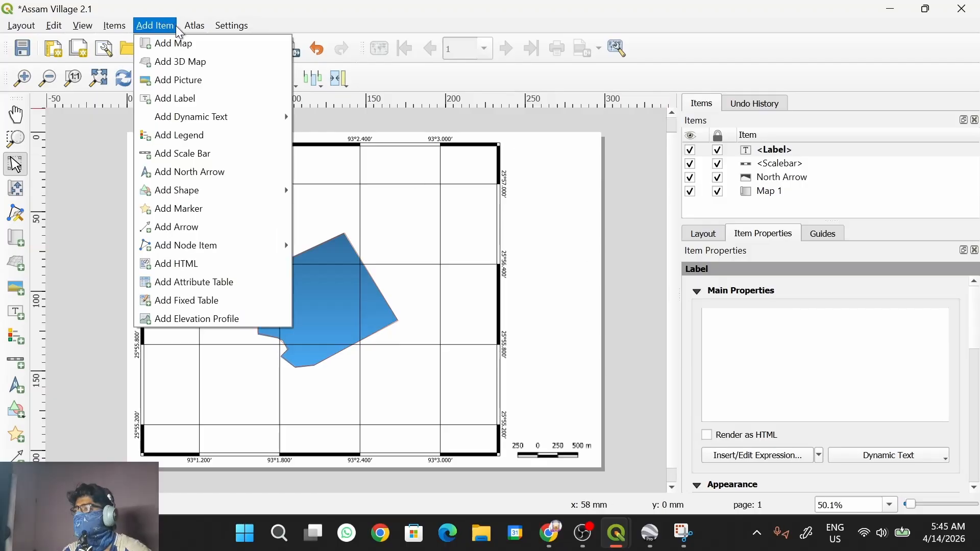
click(194, 133)
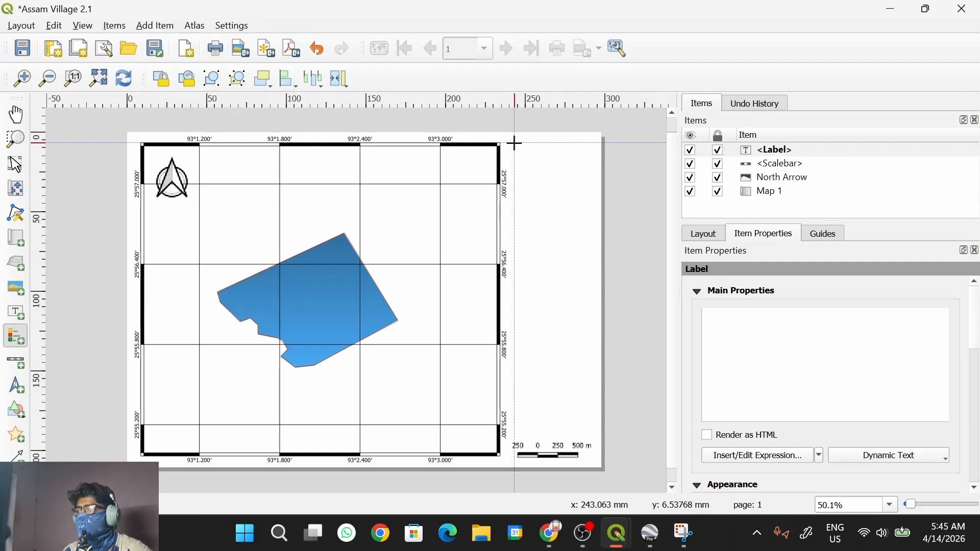
drag(515, 143, 583, 288)
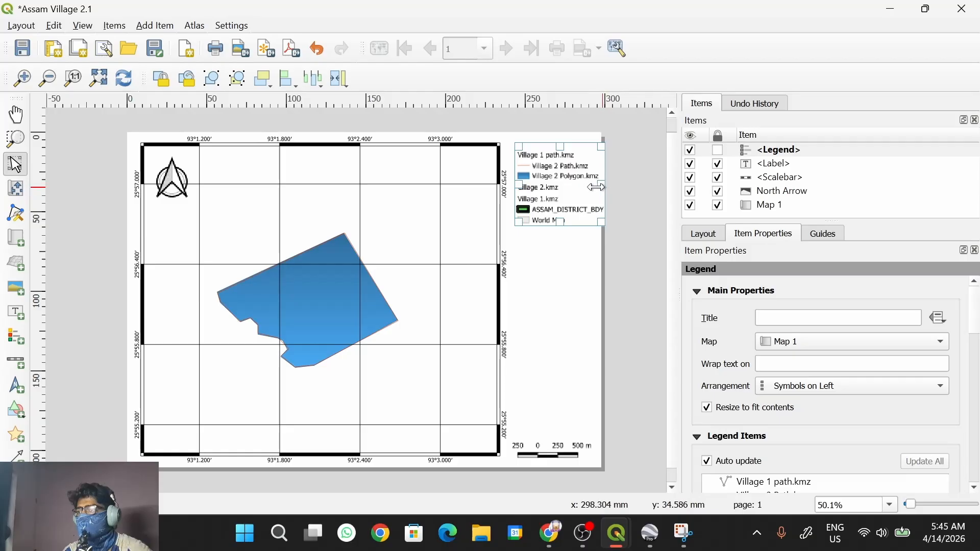
drag(560, 222, 560, 253)
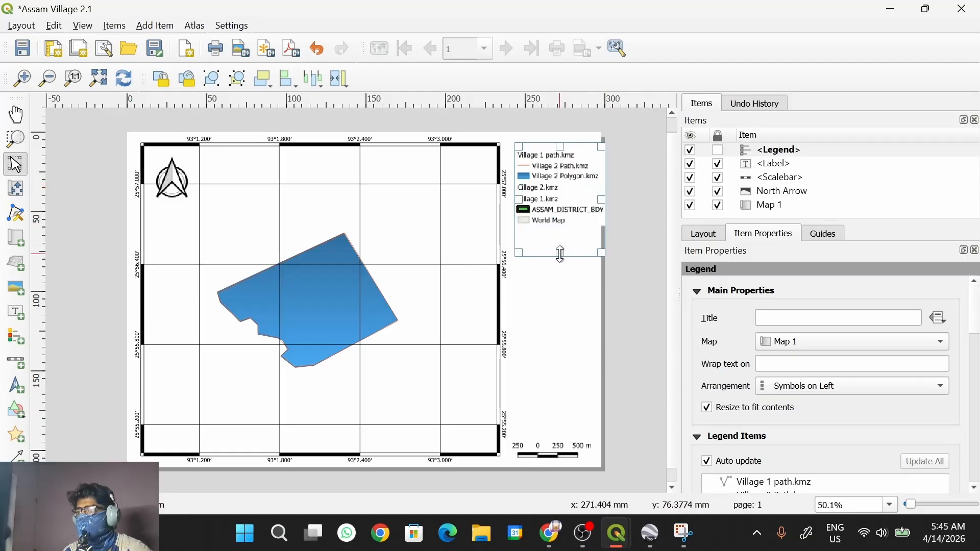
drag(565, 188, 549, 206)
click(624, 192)
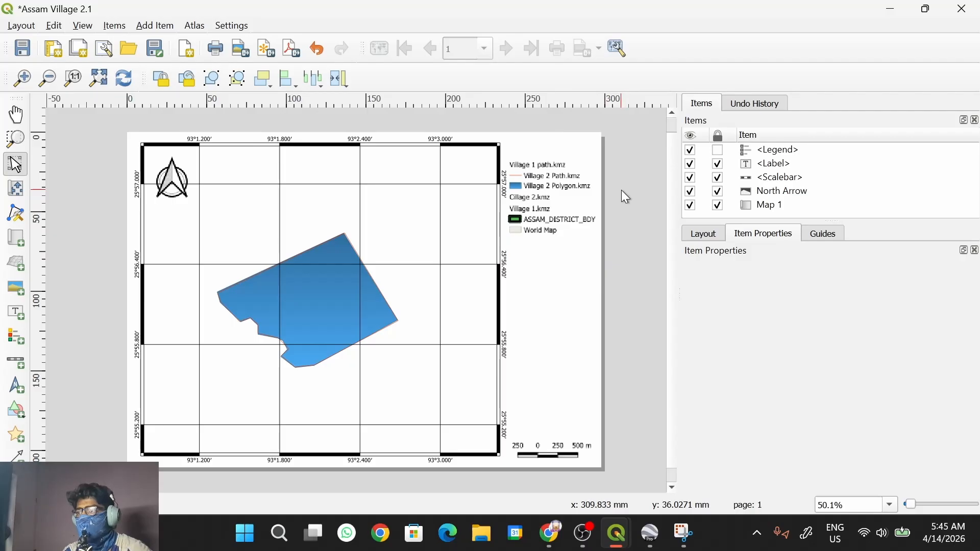
- Restrict the legend beside the map frame to only show items inside linked maps
key(alt+Tab)
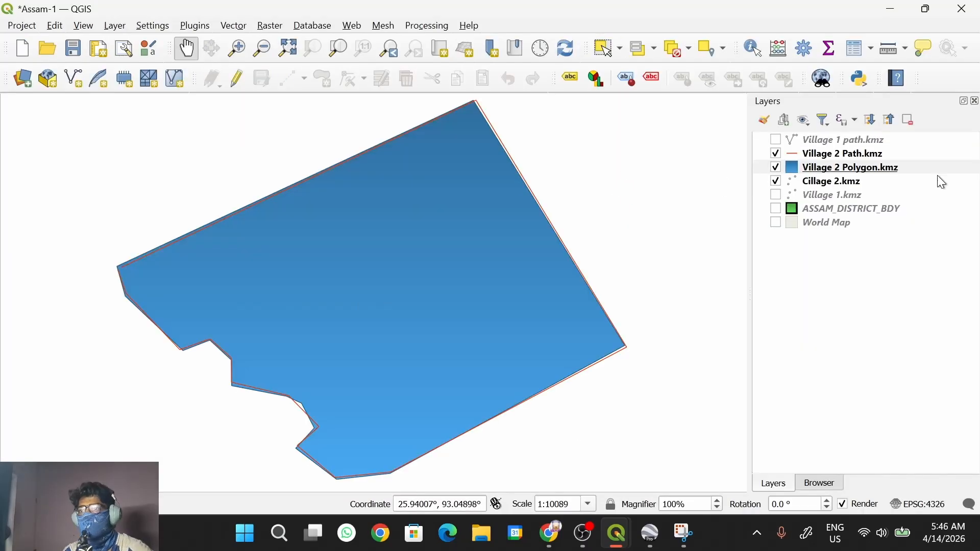
key(alt+Tab)
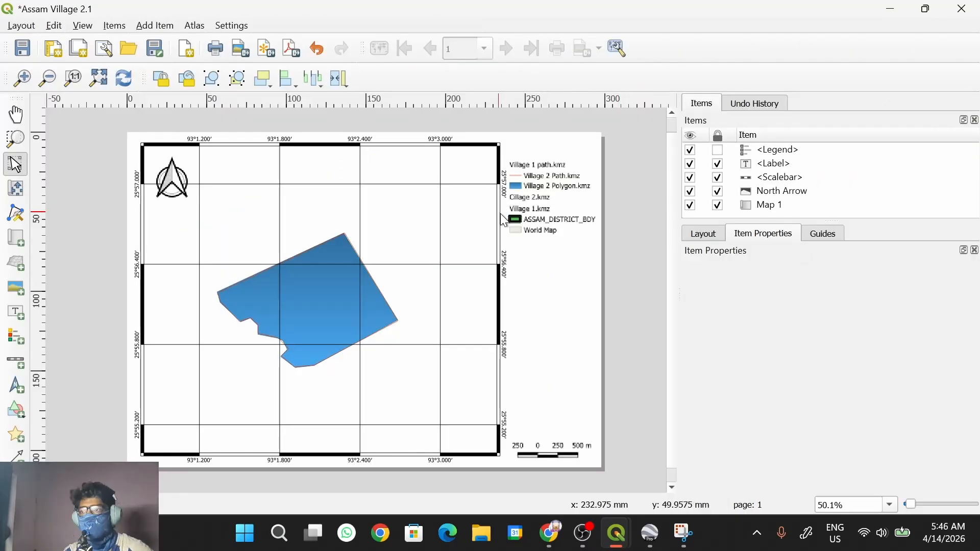
click(541, 228)
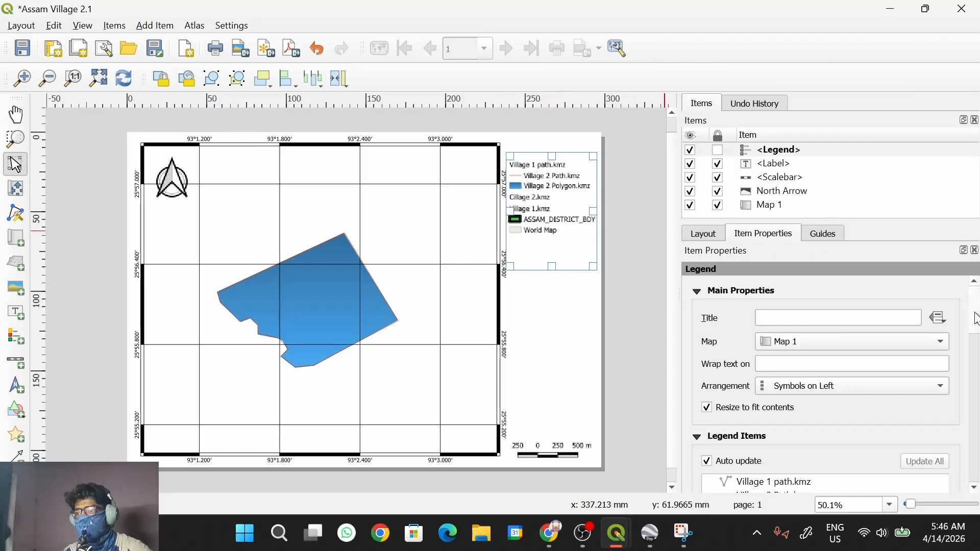
drag(976, 319, 972, 352)
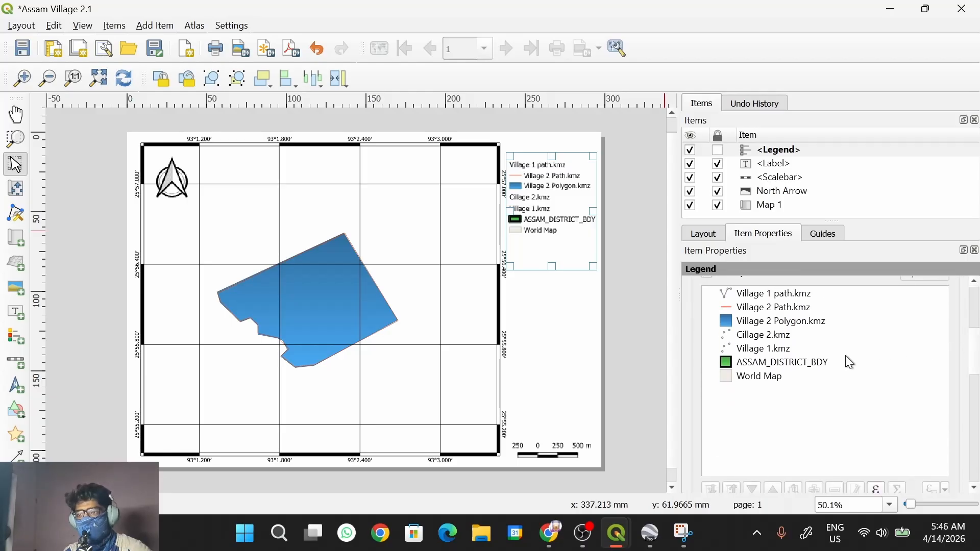
click(764, 380)
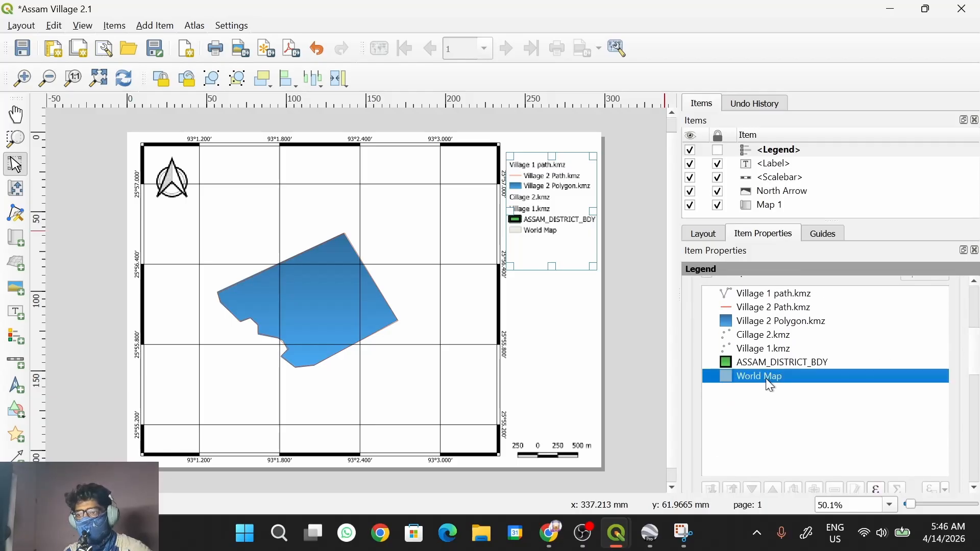
click(822, 349)
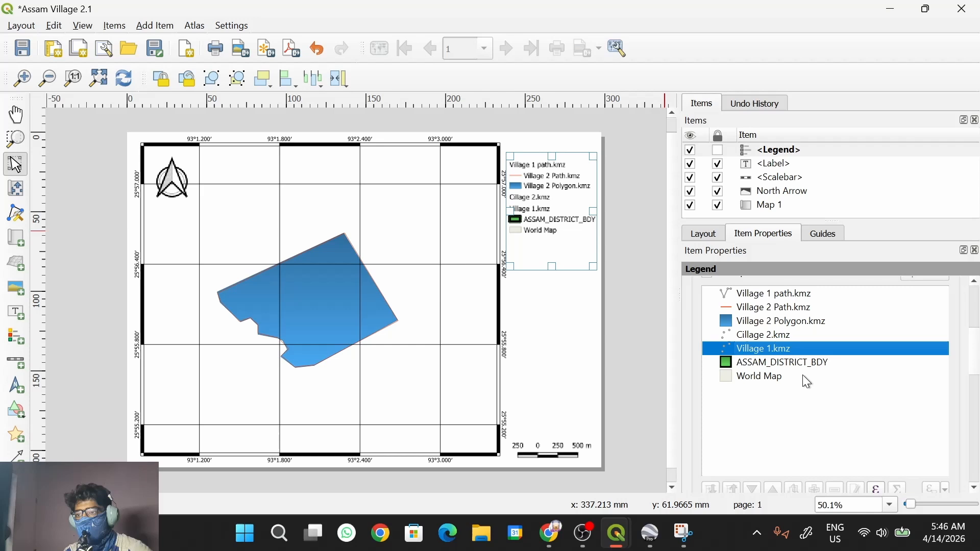
click(762, 382)
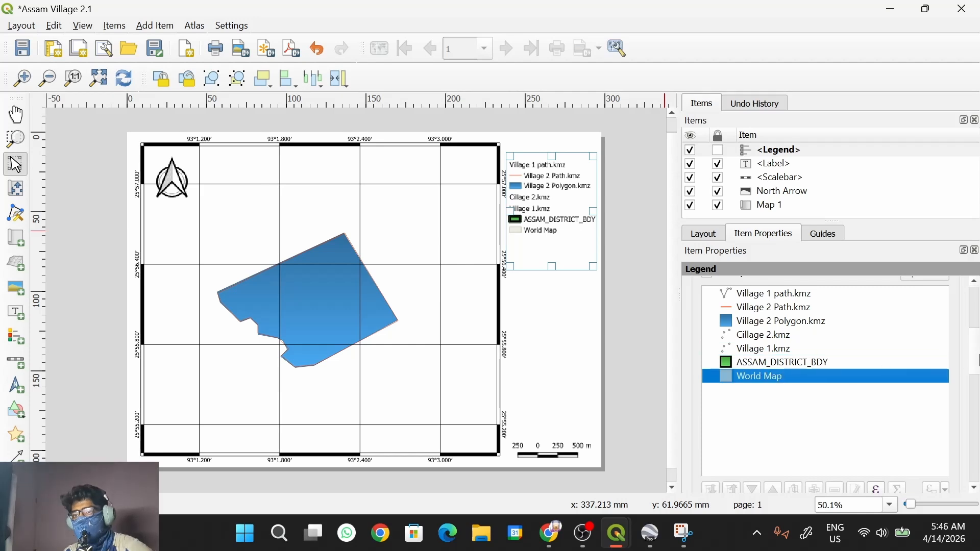
click(979, 356)
drag(974, 358, 968, 371)
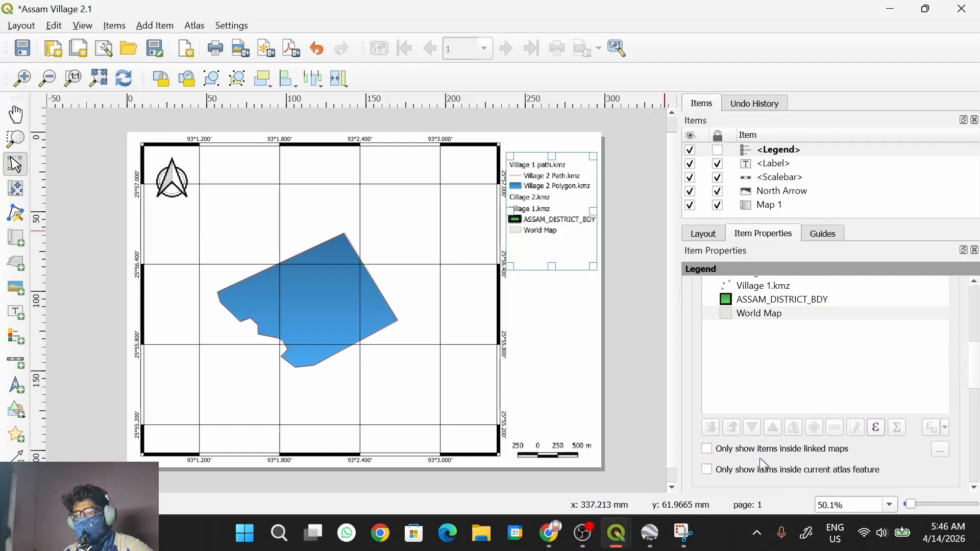
click(707, 451)
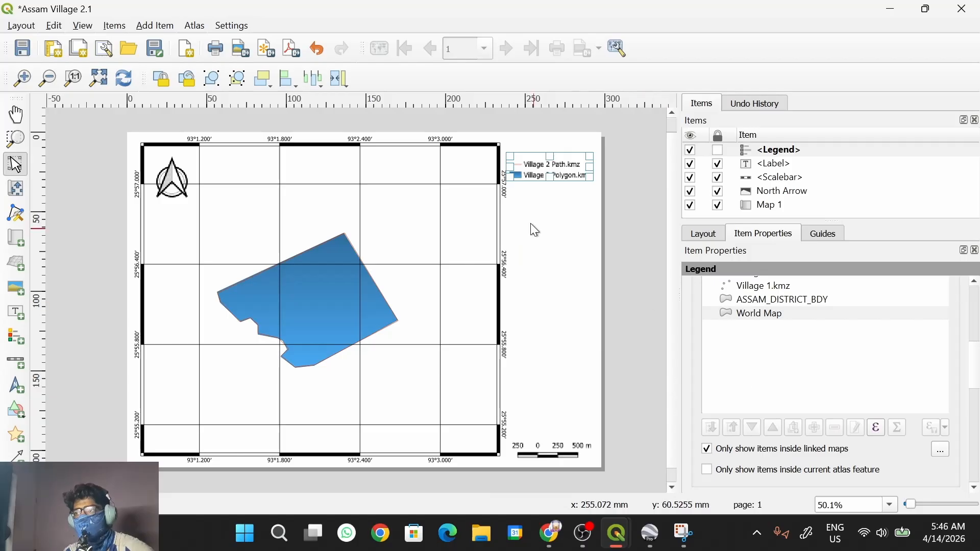
- Deselect the legend and save the project
click(537, 203)
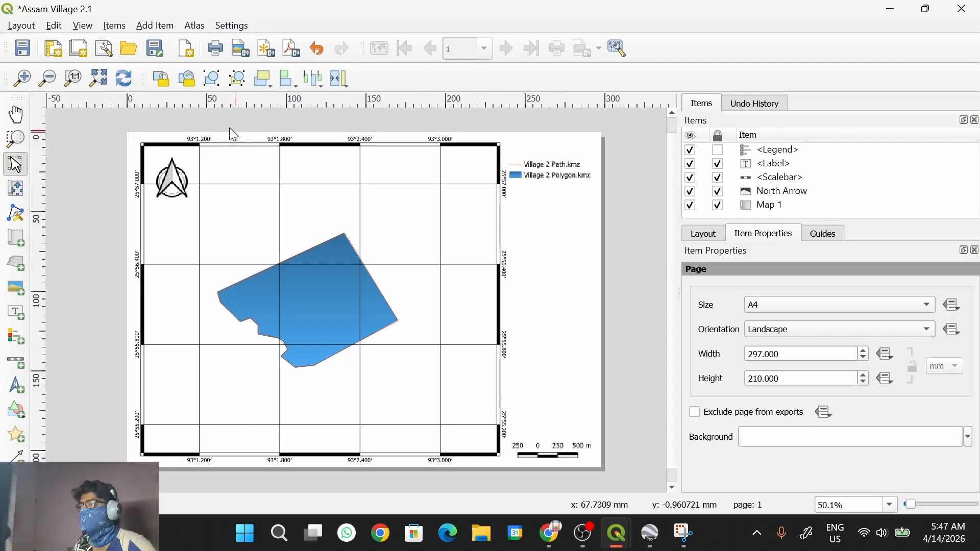
click(21, 26)
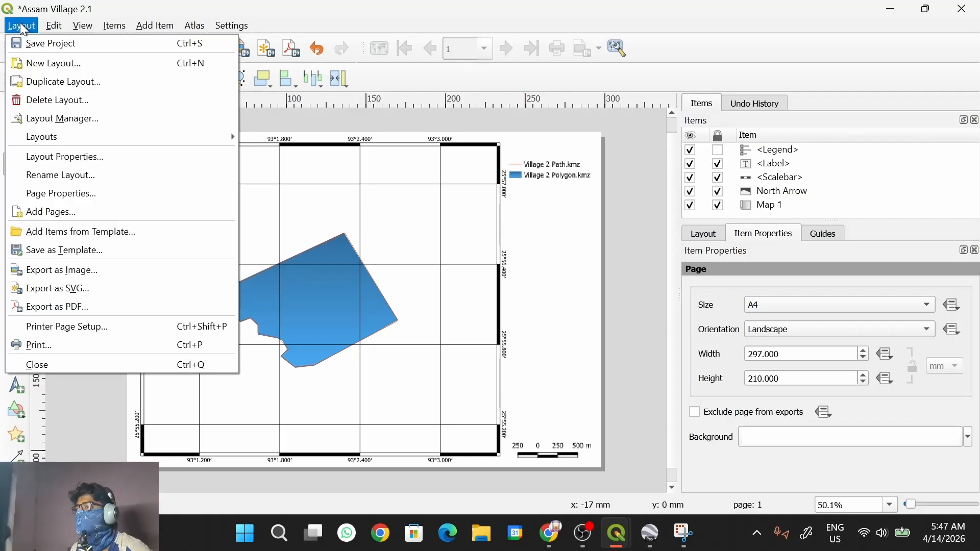
click(55, 46)
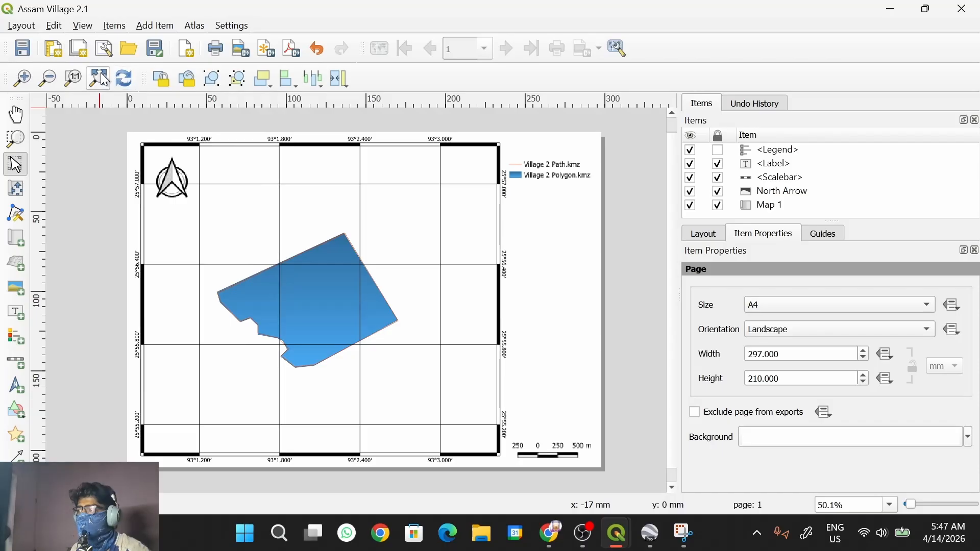
- Start exporting the layout as a JPEG image named Assam Village 2.1 in the QGIS_Projects folder
click(22, 26)
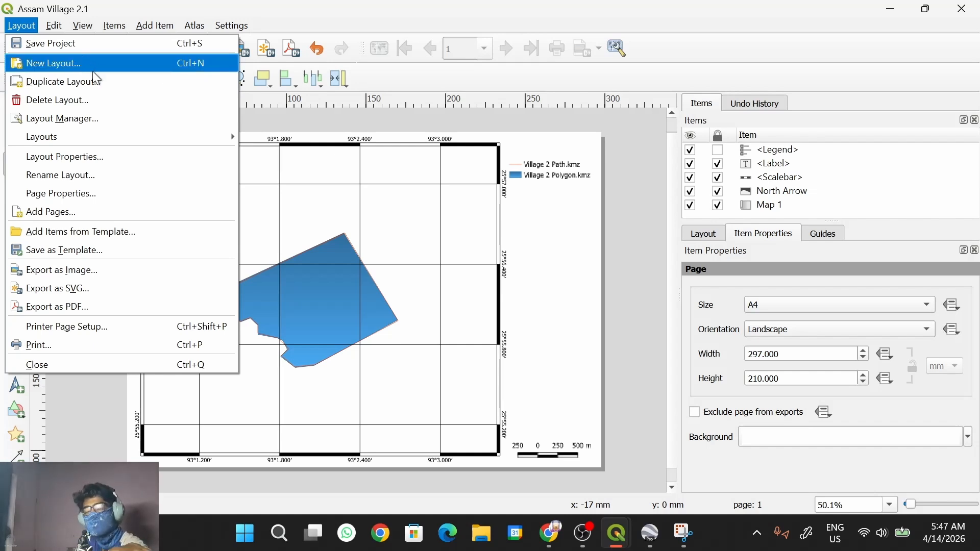
click(87, 272)
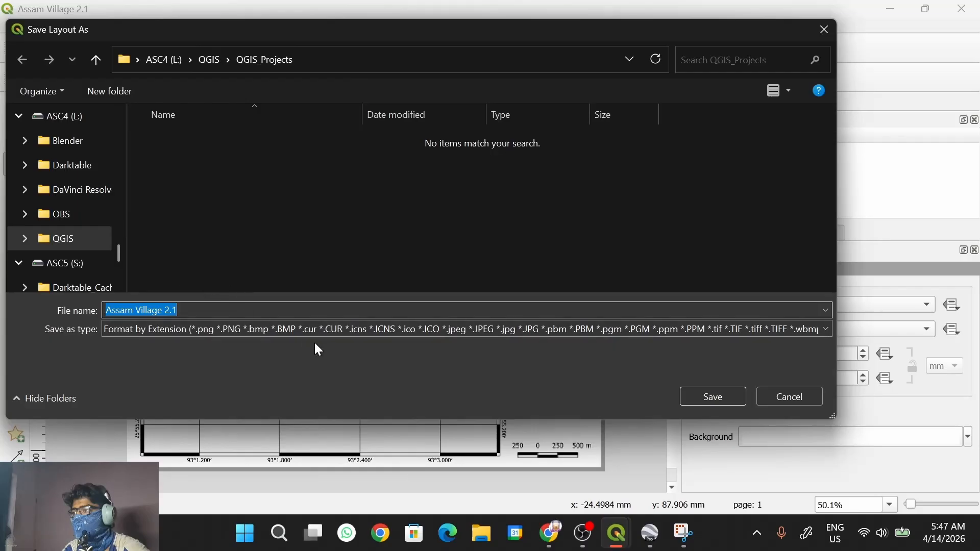
click(285, 330)
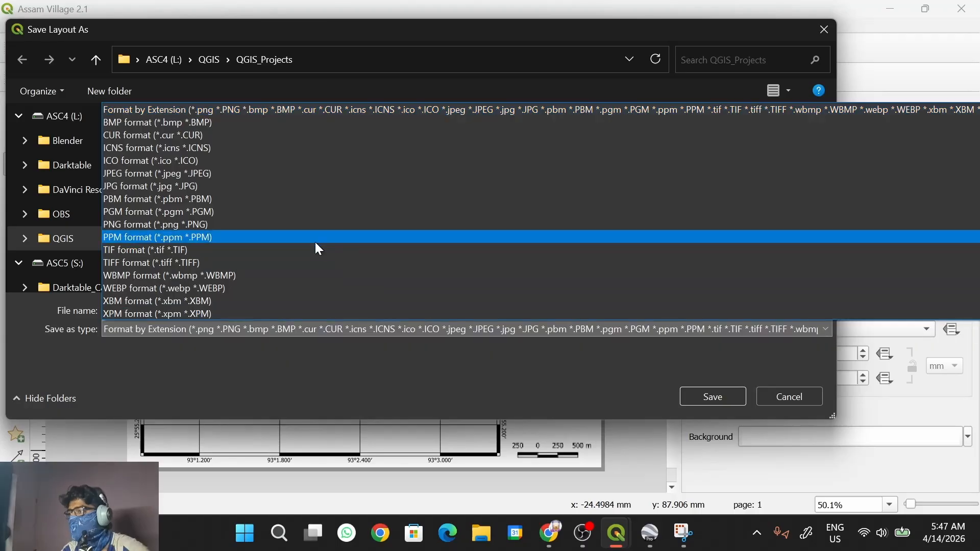
click(223, 176)
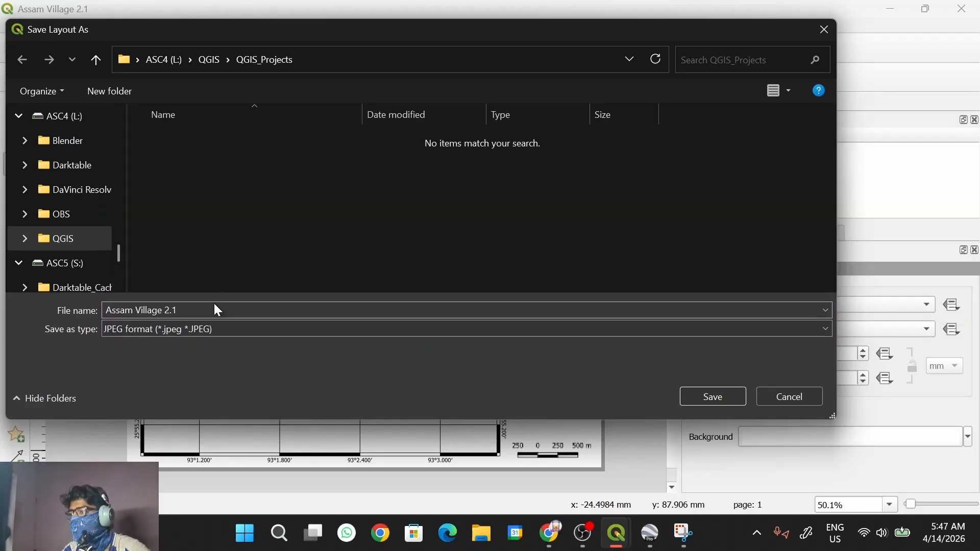
click(699, 396)
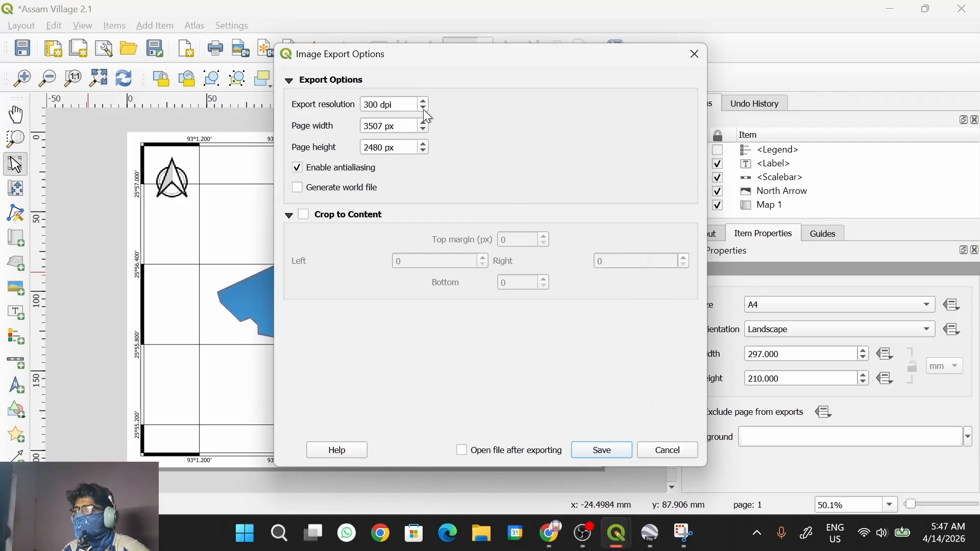
- Set the export resolution to 1200 dpi, have the file open after exporting, and save the image
click(403, 104)
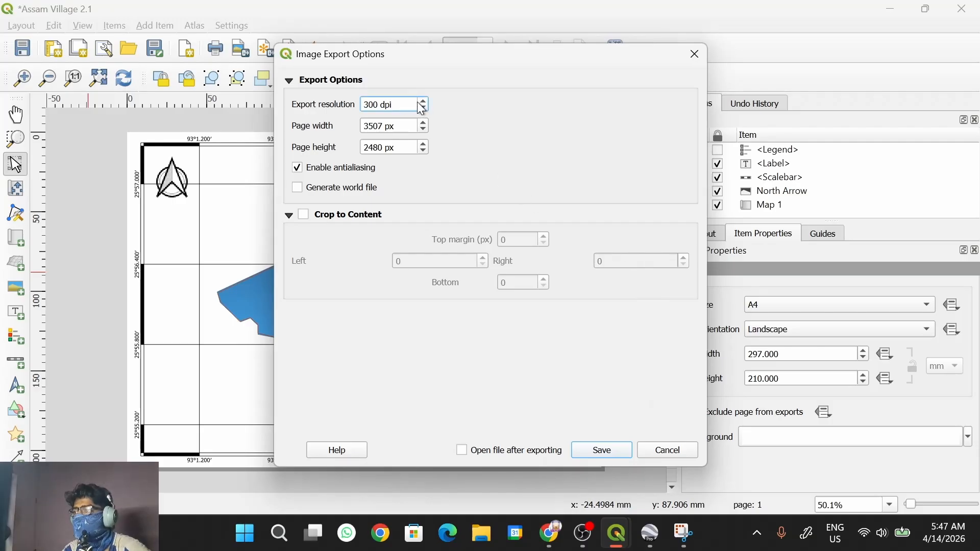
double_click(396, 104)
text(120)
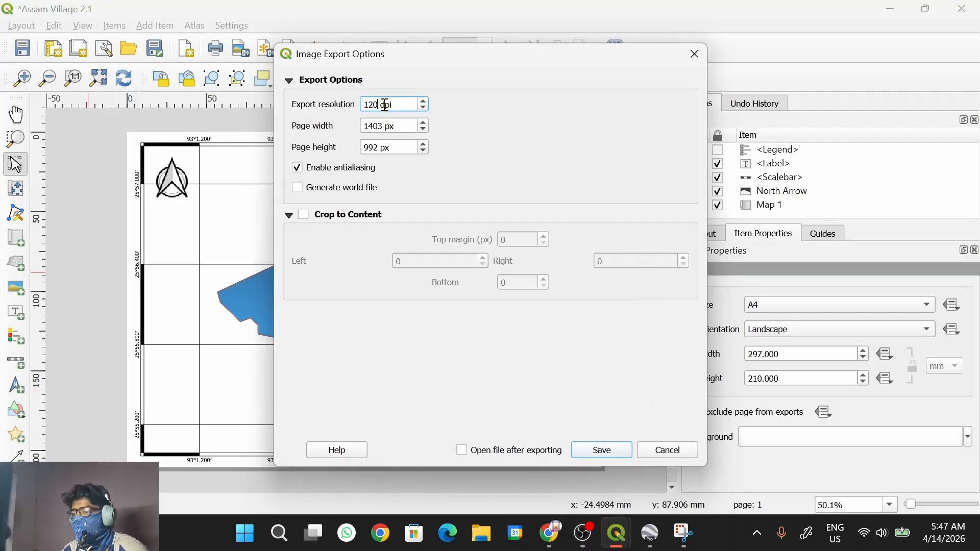
text(0)
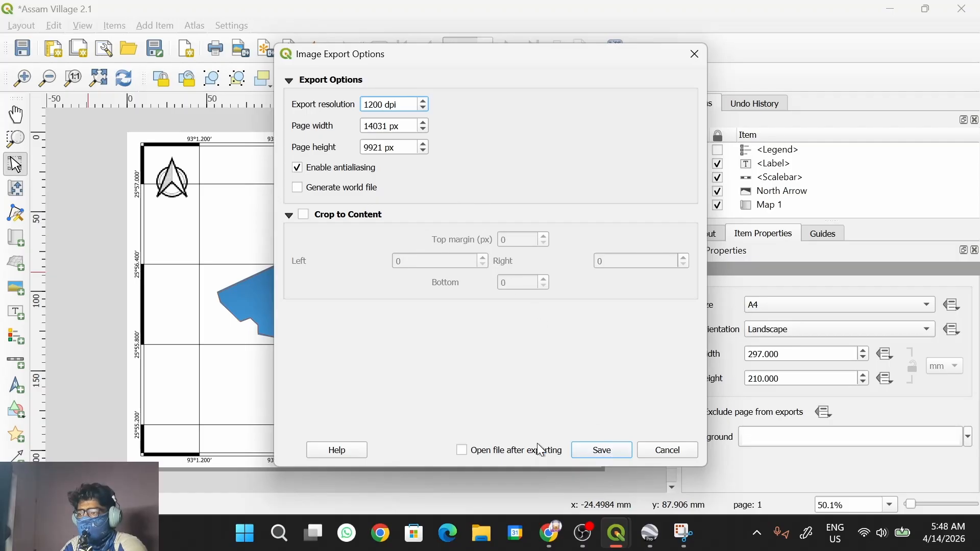
click(518, 450)
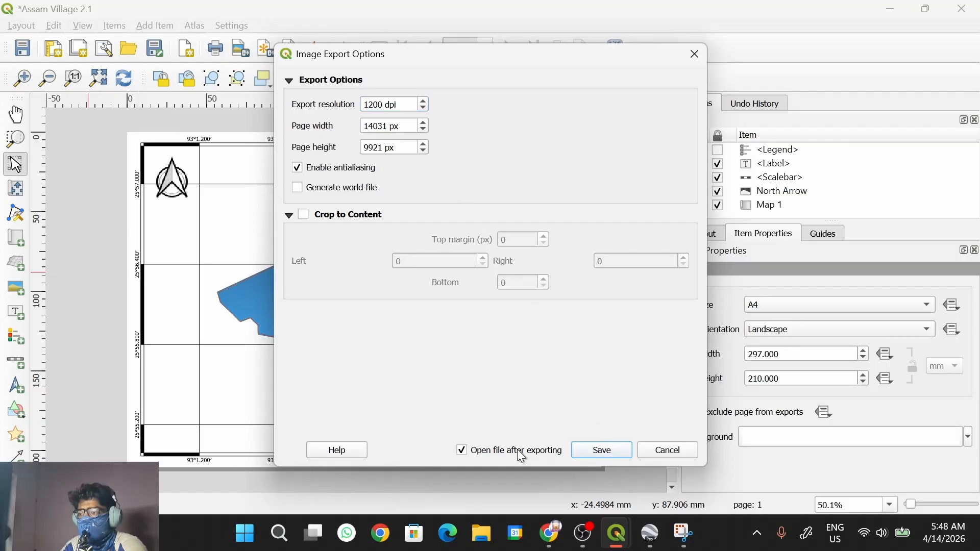
click(604, 451)
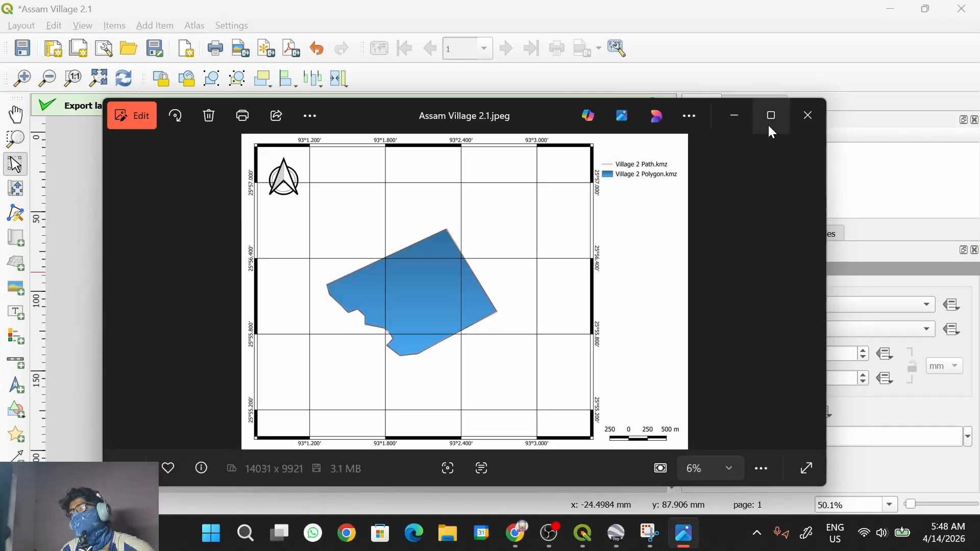
- Maximize the exported image and examine the sharpness of its grid labels, legend and village boundary up close
click(768, 120)
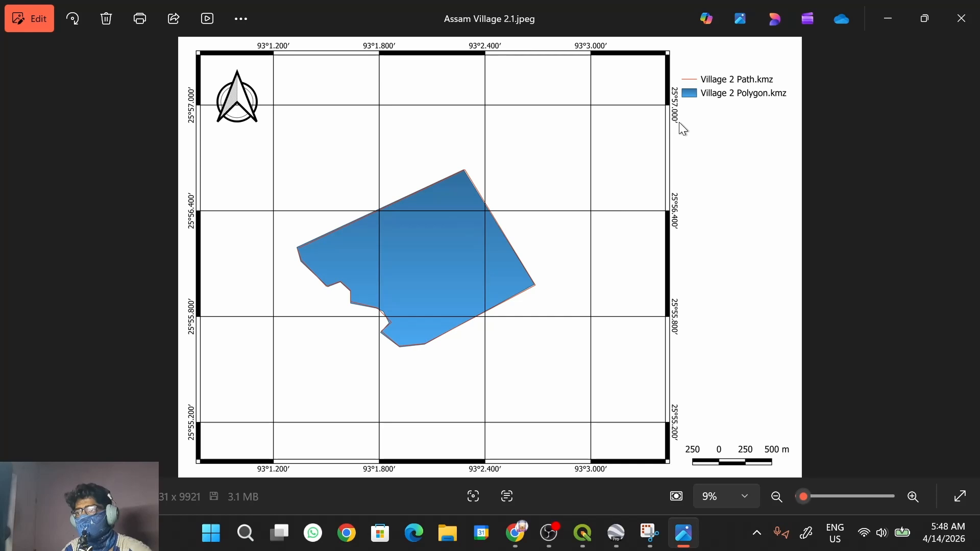
scroll(679, 121, up, 3)
scroll(681, 129, up, 5)
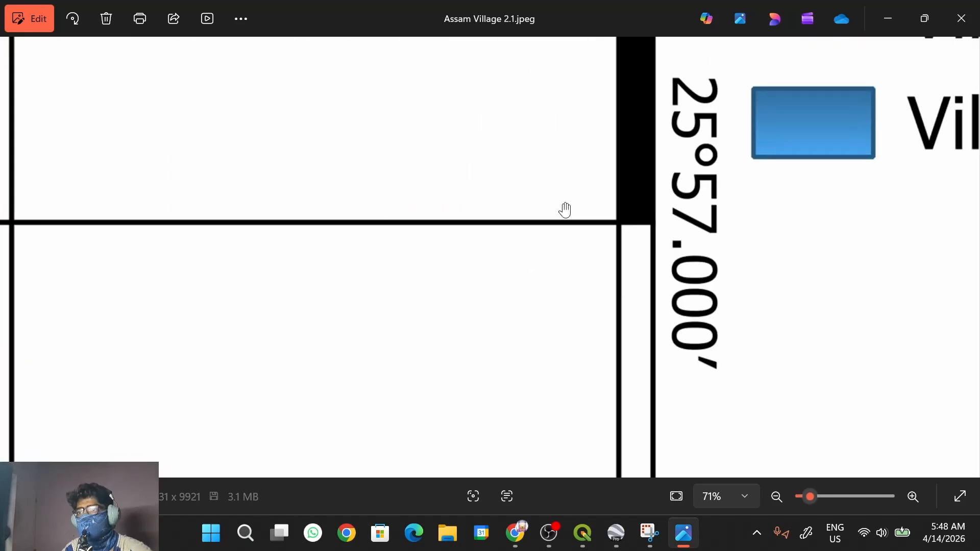
scroll(565, 210, down, 8)
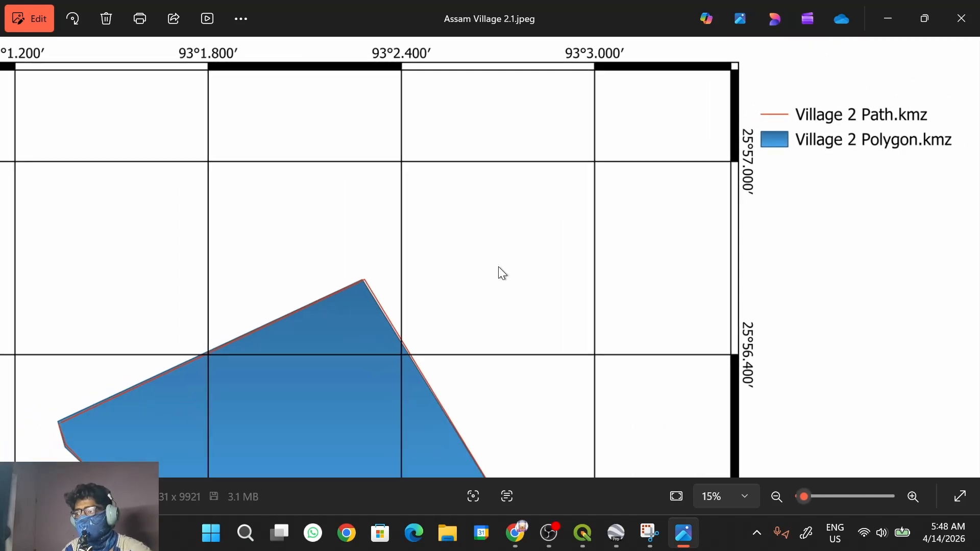
scroll(548, 250, down, 1)
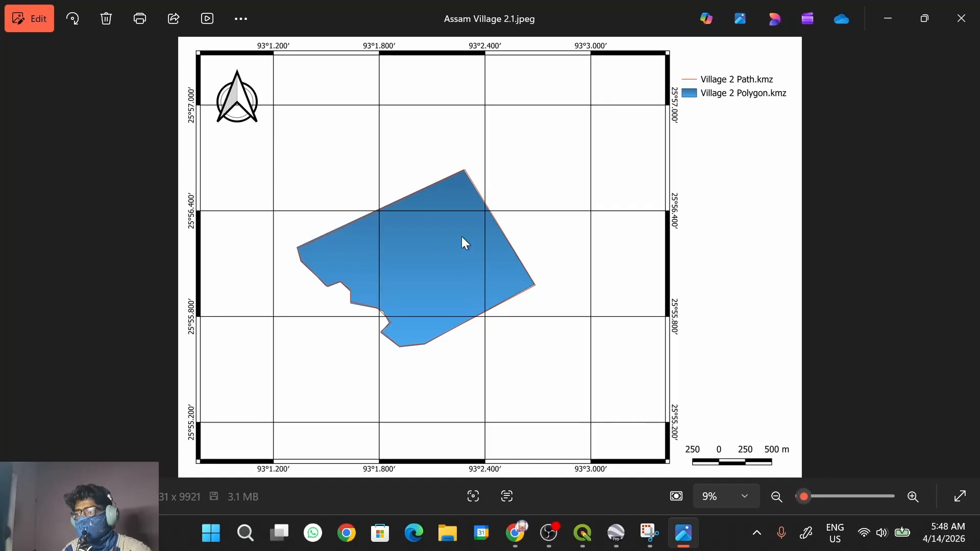